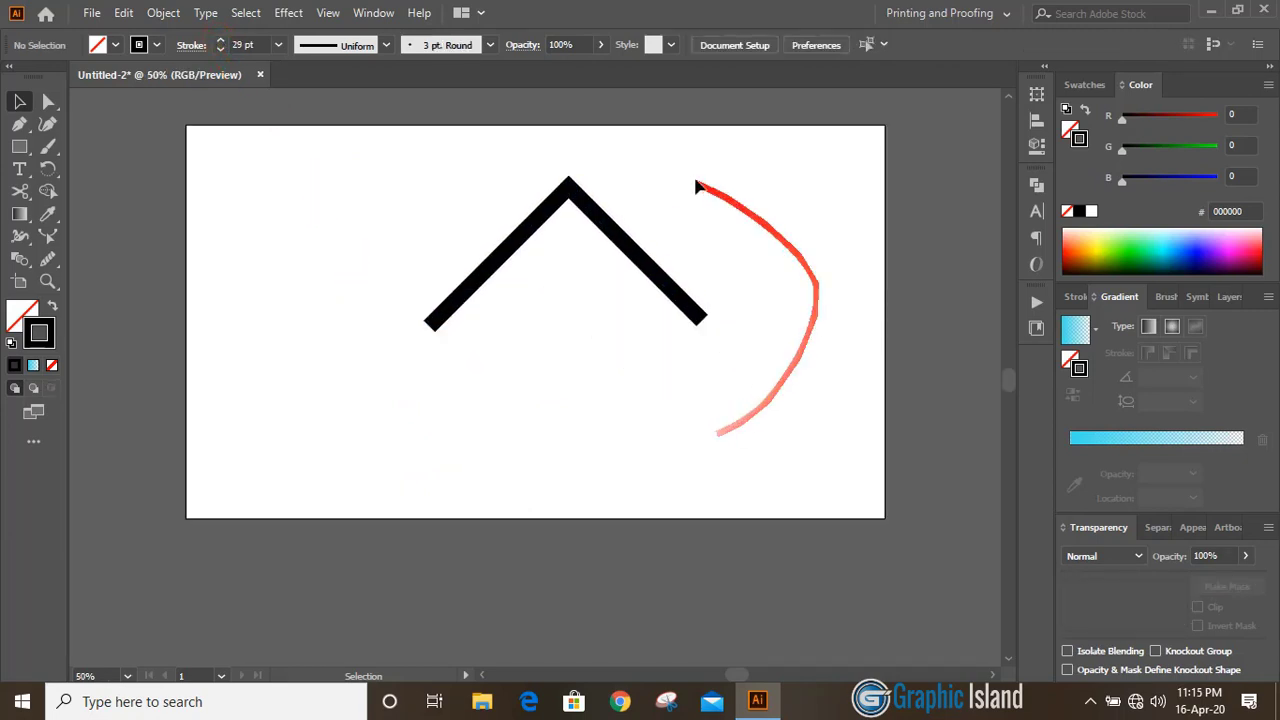
- Move the chevron down and Alt-drag two spare chevron copies below the artboard
{"action": "left_click_drag", "start_coordinate": [633, 268], "coordinate": [277, 606]}
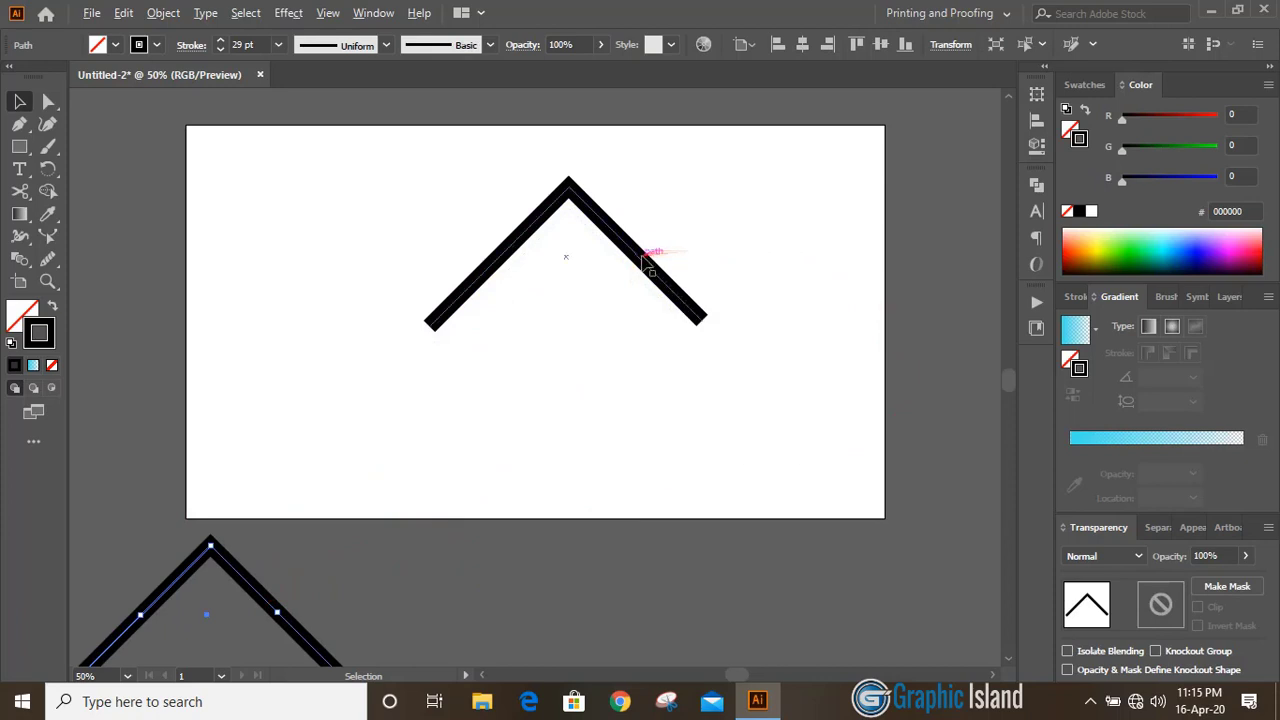
{"action": "key", "text": "alt"}
{"action": "left_click_drag", "start_coordinate": [644, 265], "coordinate": [594, 605]}
{"action": "key", "text": "alt"}
{"action": "left_click_drag", "start_coordinate": [670, 290], "coordinate": [914, 617]}
{"action": "key", "text": "ctrl+equal"}
{"action": "left_click", "coordinate": [752, 273]}
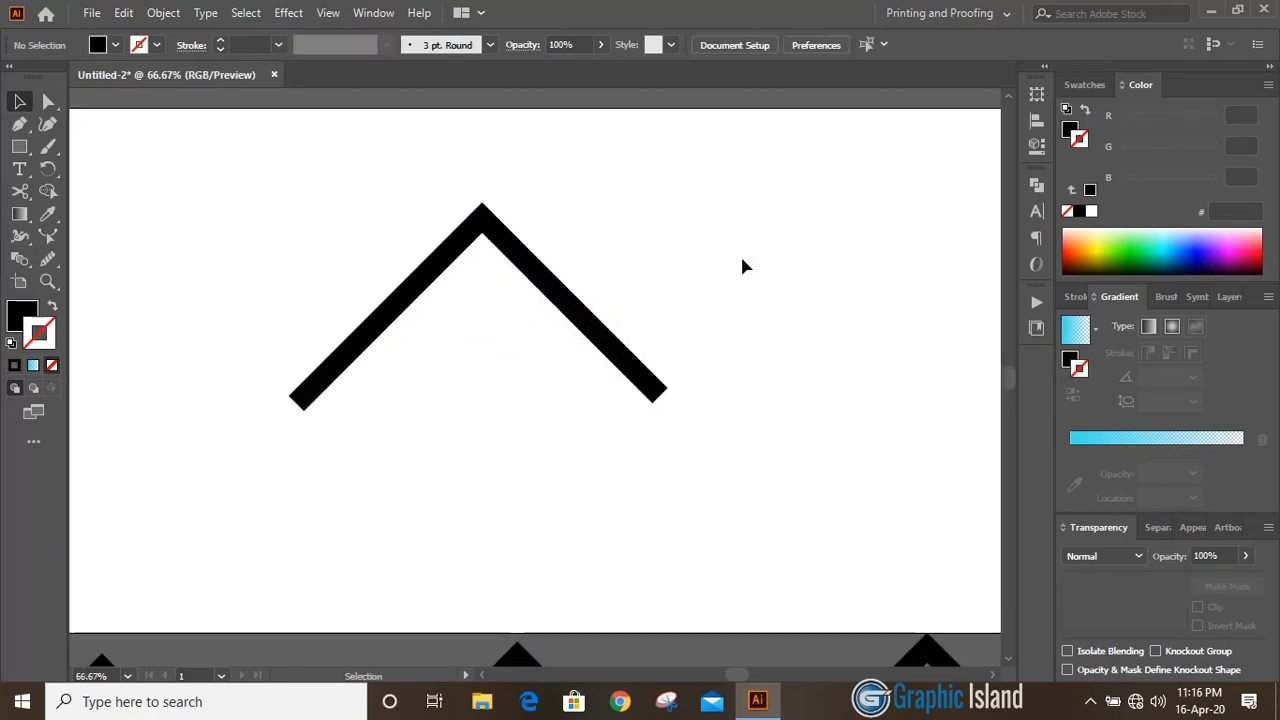
- Draw a long thin rectangle under the chevron and centre the two horizontally
{"action": "left_click", "coordinate": [20, 147]}
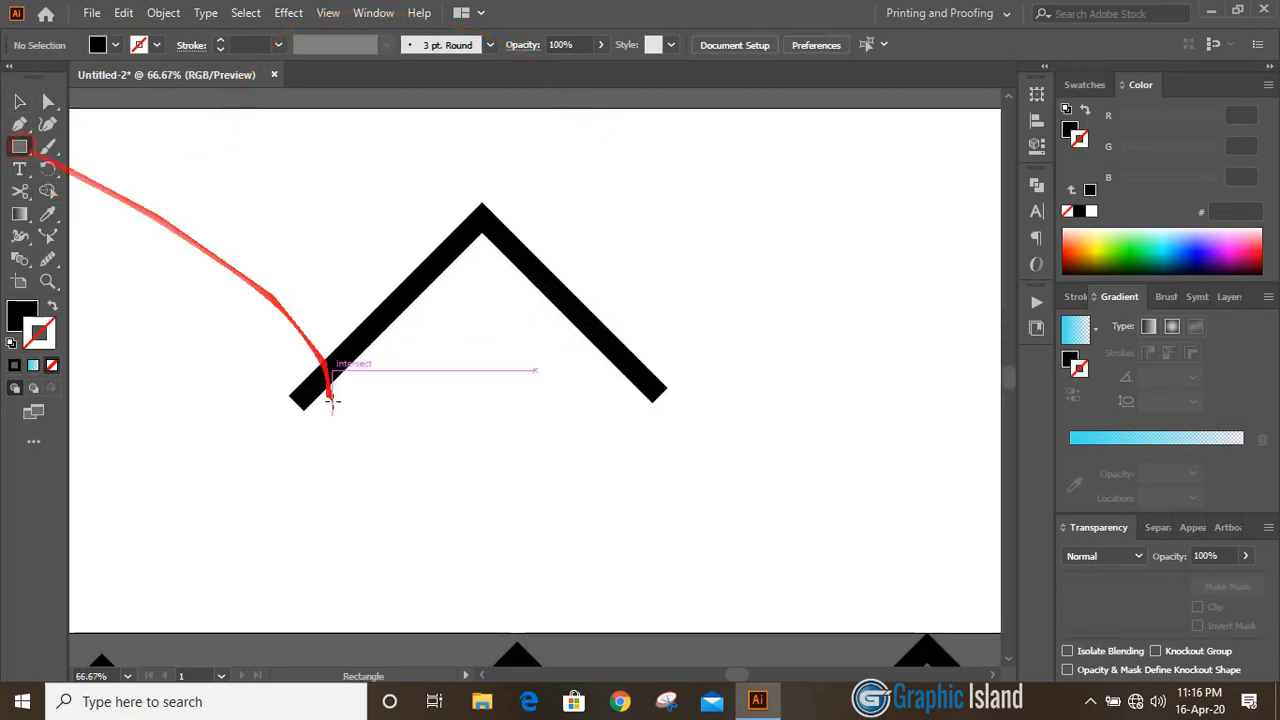
{"action": "left_click_drag", "start_coordinate": [125, 419], "coordinate": [775, 432]}
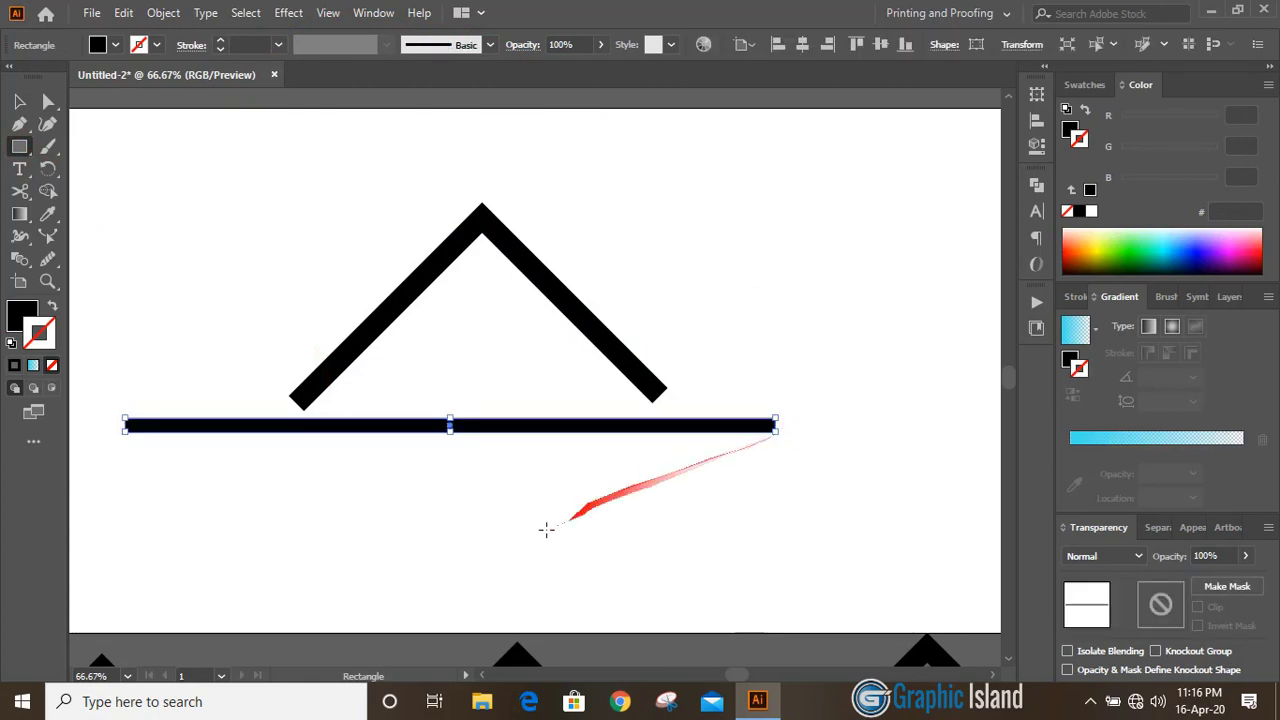
{"action": "left_click", "coordinate": [19, 101]}
{"action": "left_click", "coordinate": [340, 241]}
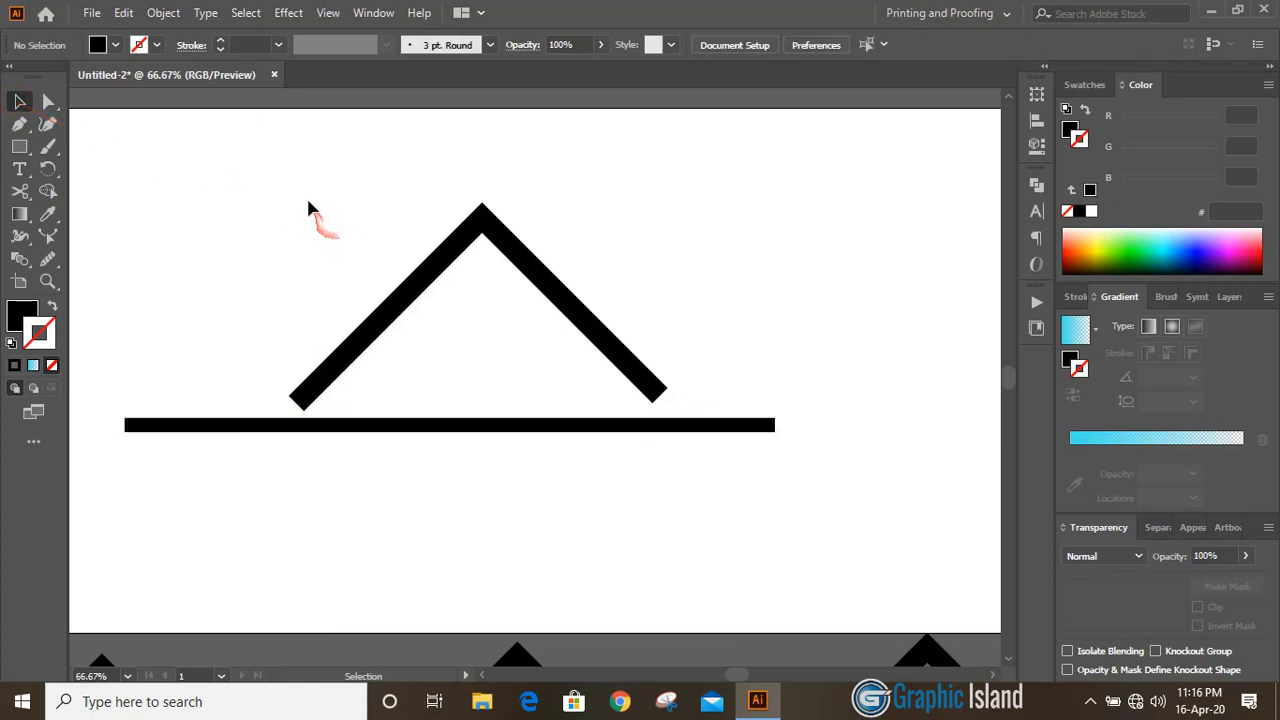
{"action": "left_click_drag", "start_coordinate": [375, 291], "coordinate": [560, 478]}
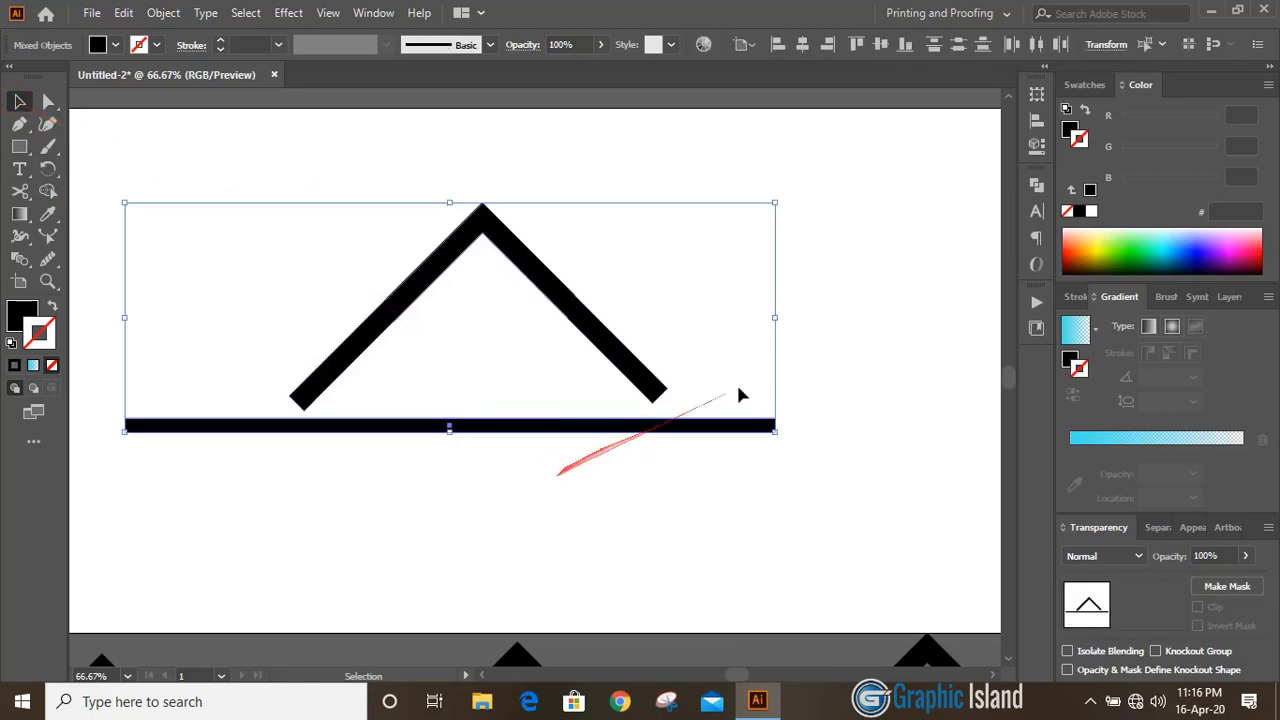
{"action": "left_click", "coordinate": [803, 45]}
{"action": "left_click", "coordinate": [669, 180]}
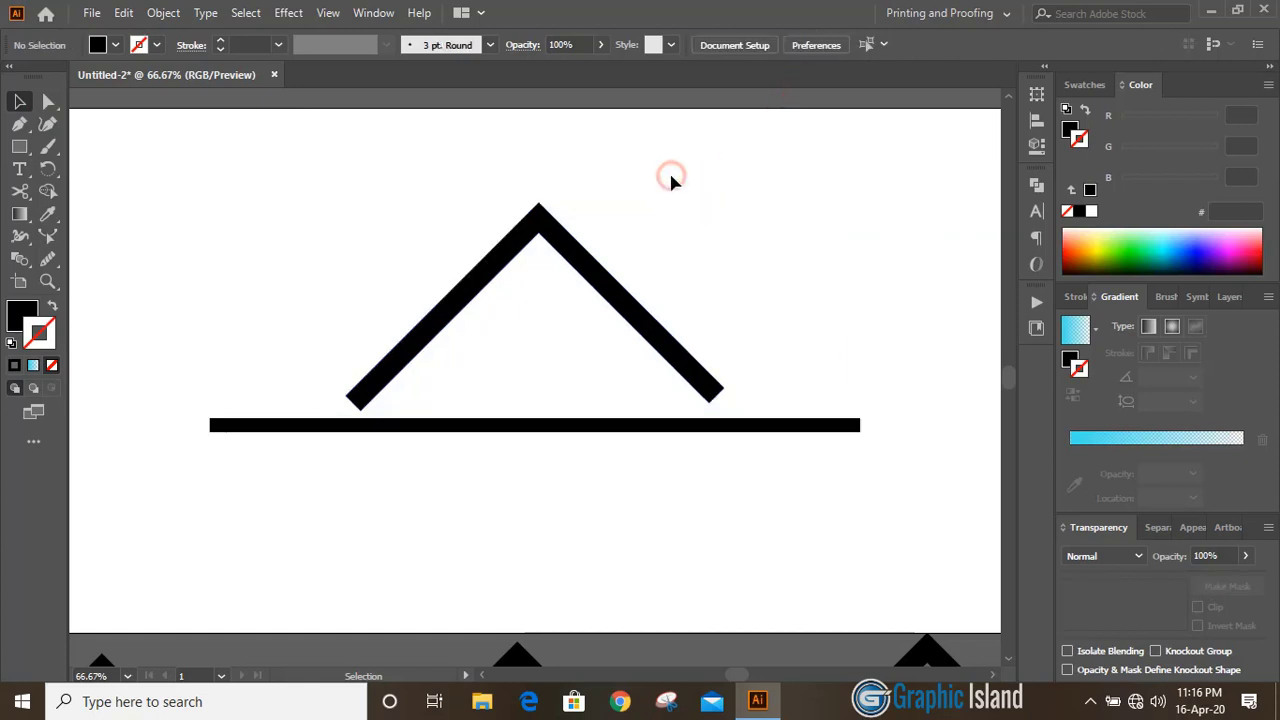
- Draw a small closed triangle with the Pen tool at the chevron's left foot
{"action": "left_click", "coordinate": [19, 123]}
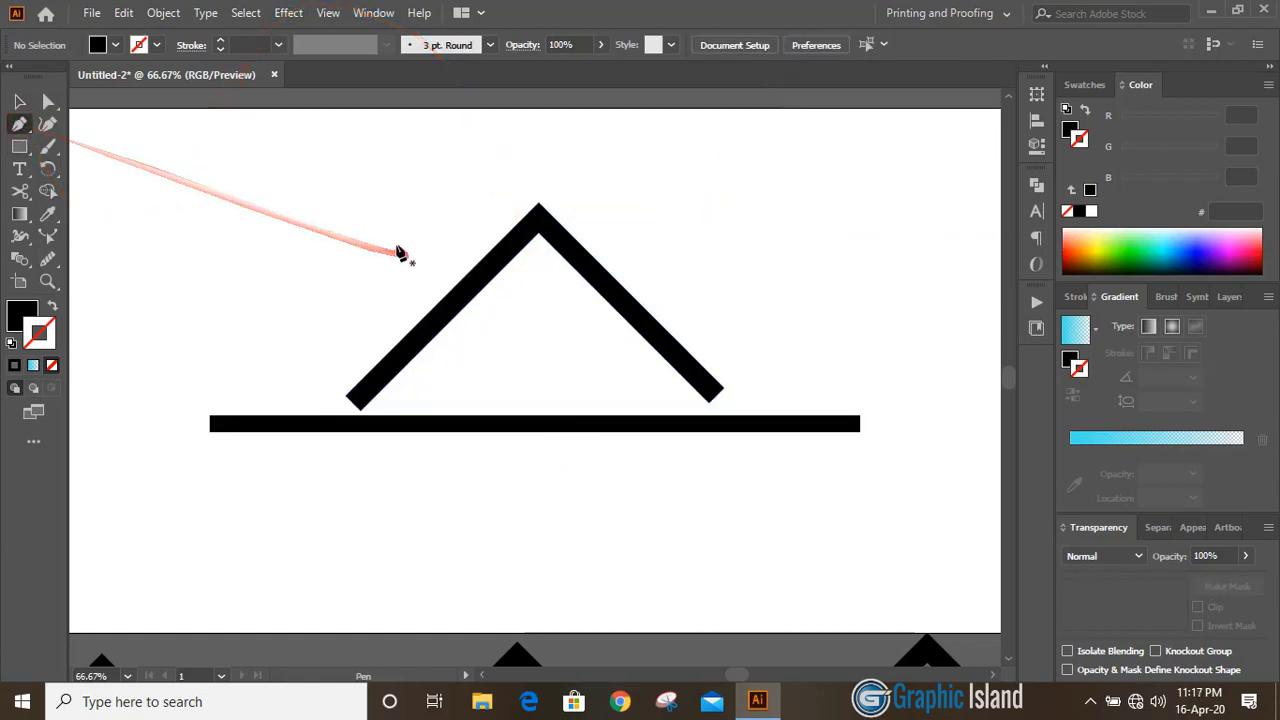
{"action": "key", "text": "ctrl+plus"}
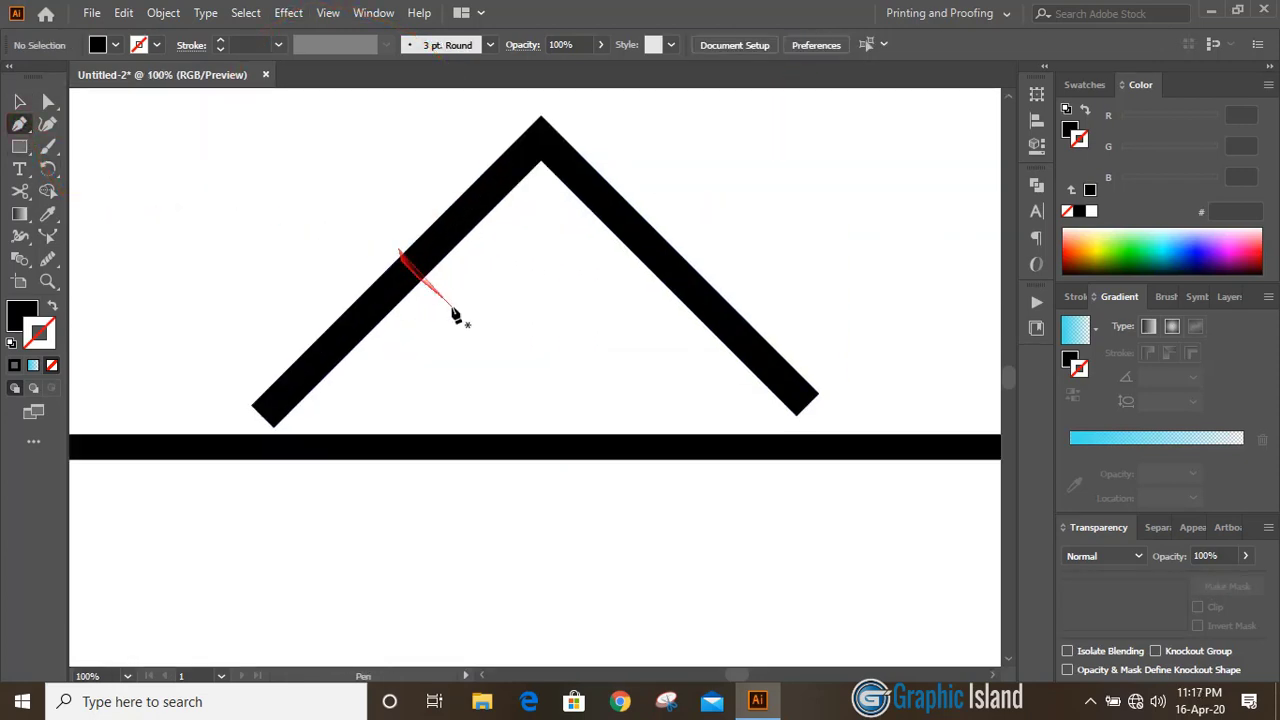
{"action": "left_click", "coordinate": [252, 405]}
{"action": "key", "text": "shift"}
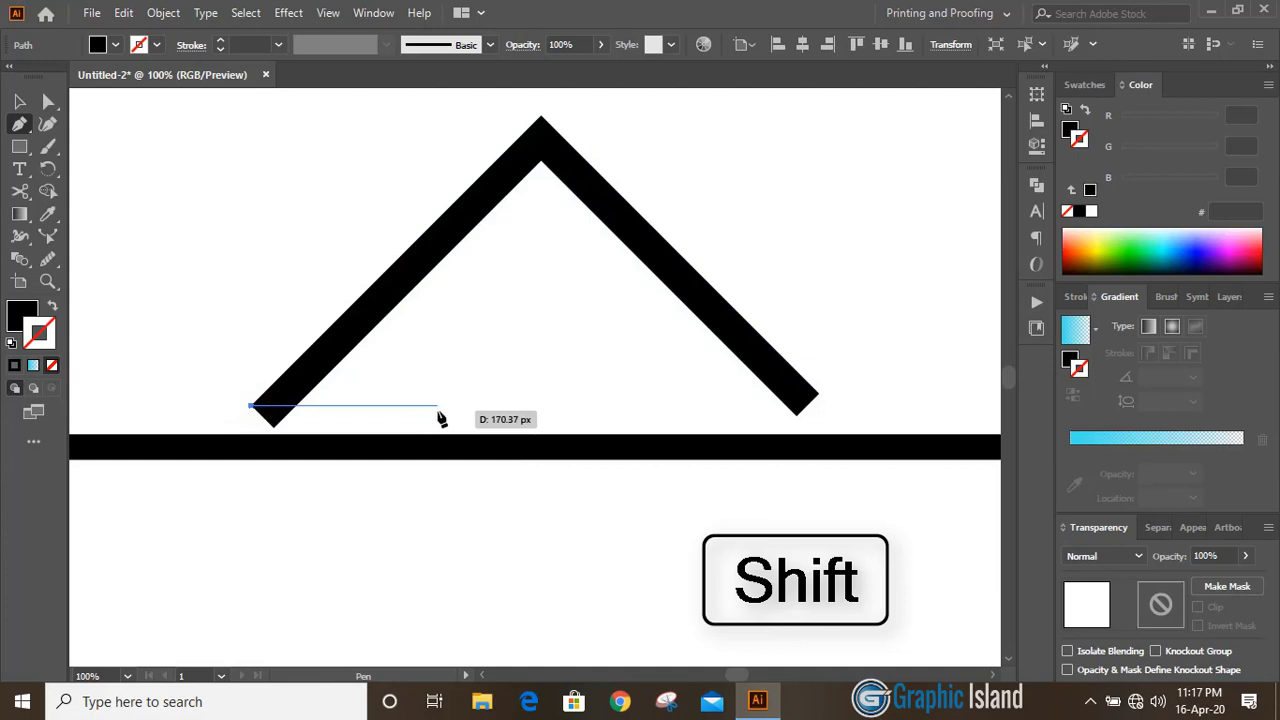
{"action": "left_click", "coordinate": [428, 406], "text": "shift"}
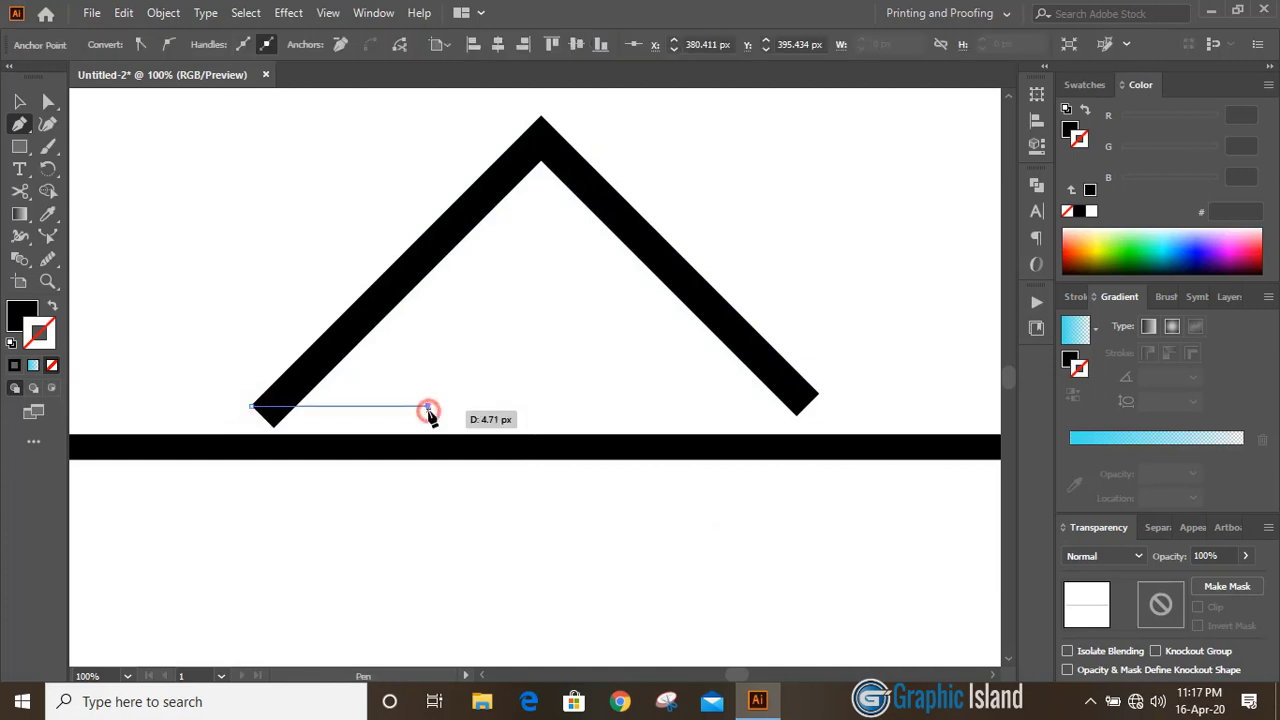
{"action": "left_click", "coordinate": [314, 372]}
{"action": "left_click", "coordinate": [252, 407]}
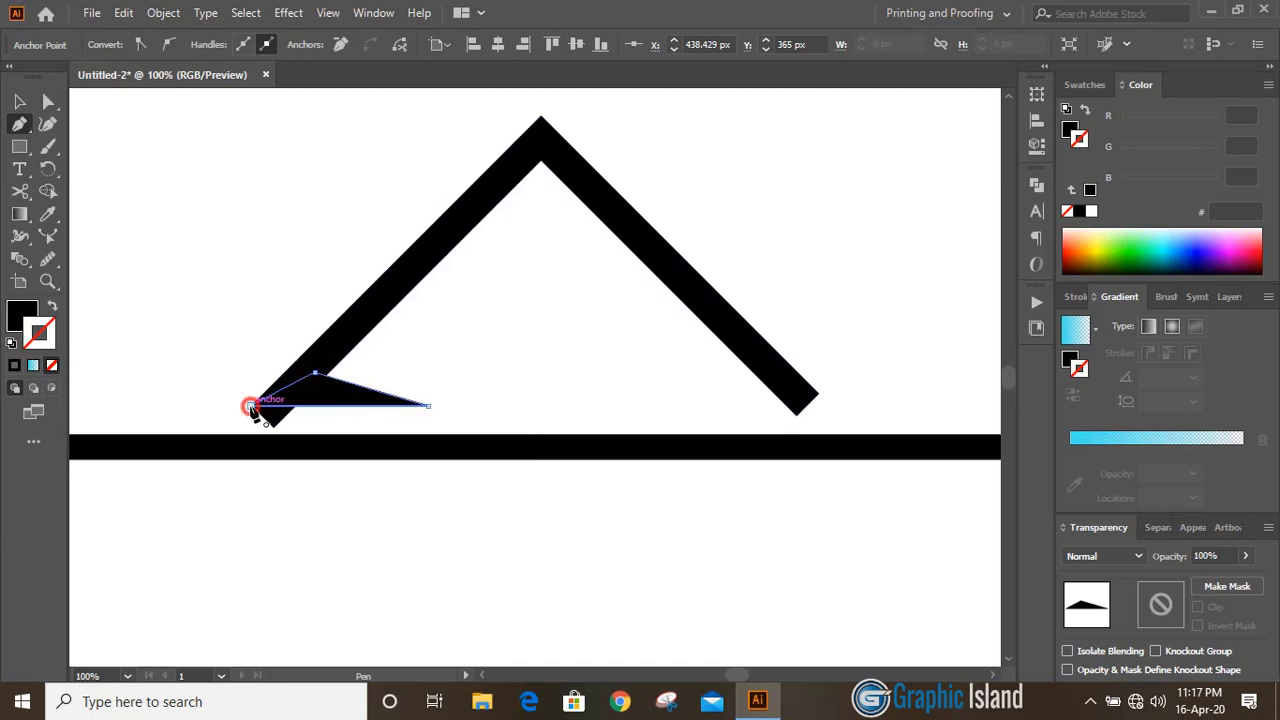
- Reflect a vertical copy of the triangle about the chevron apex onto the right foot
{"action": "left_click", "coordinate": [19, 101]}
{"action": "left_click", "coordinate": [248, 274]}
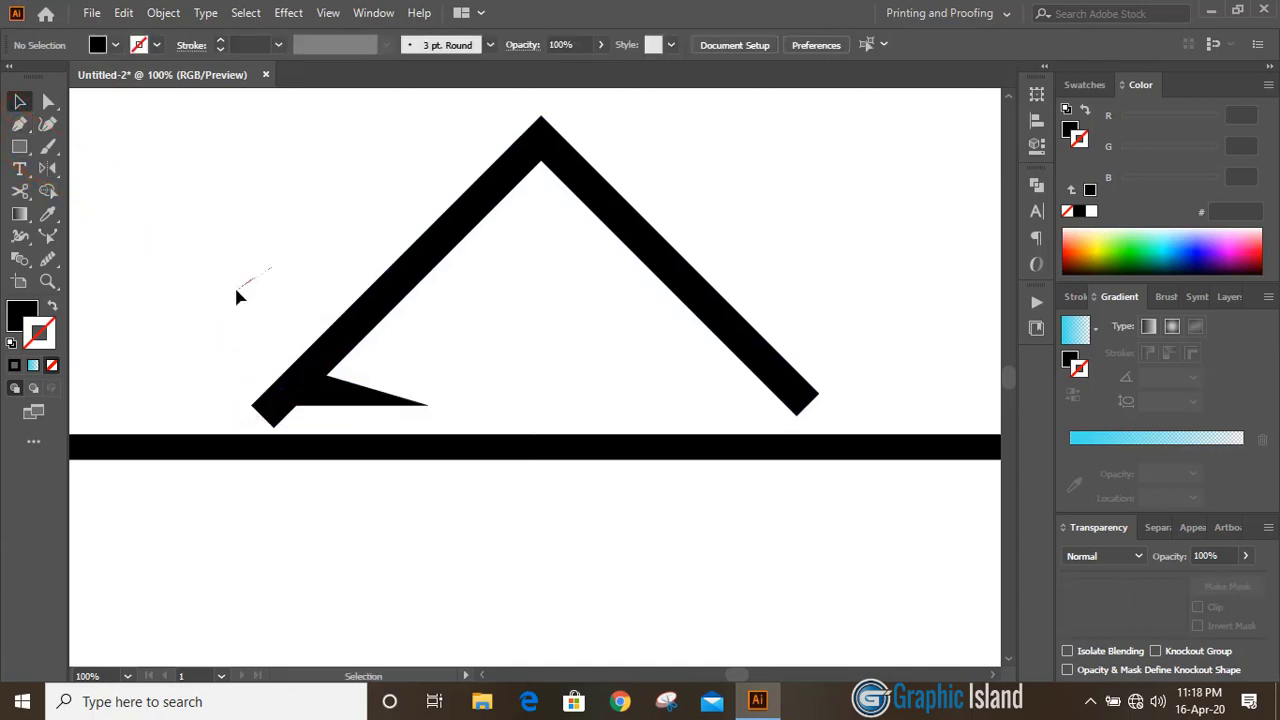
{"action": "left_click", "coordinate": [360, 392]}
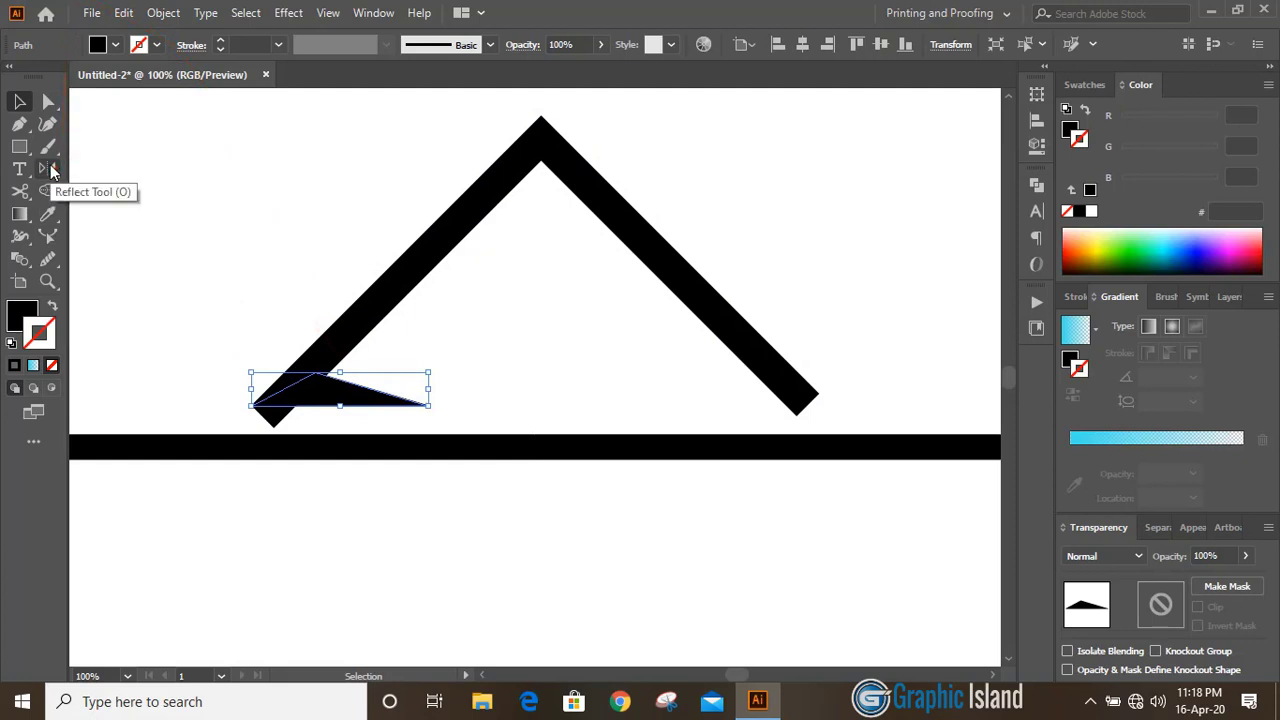
{"action": "left_click", "coordinate": [49, 168]}
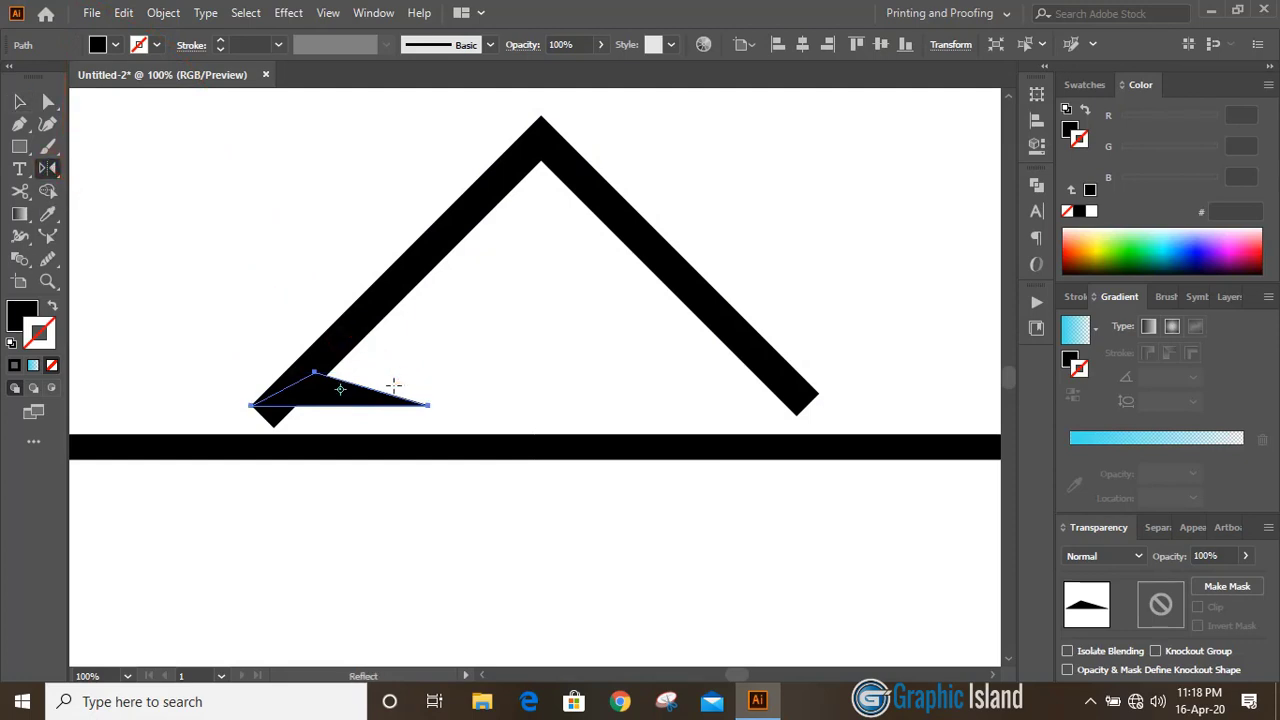
{"action": "key", "text": "alt"}
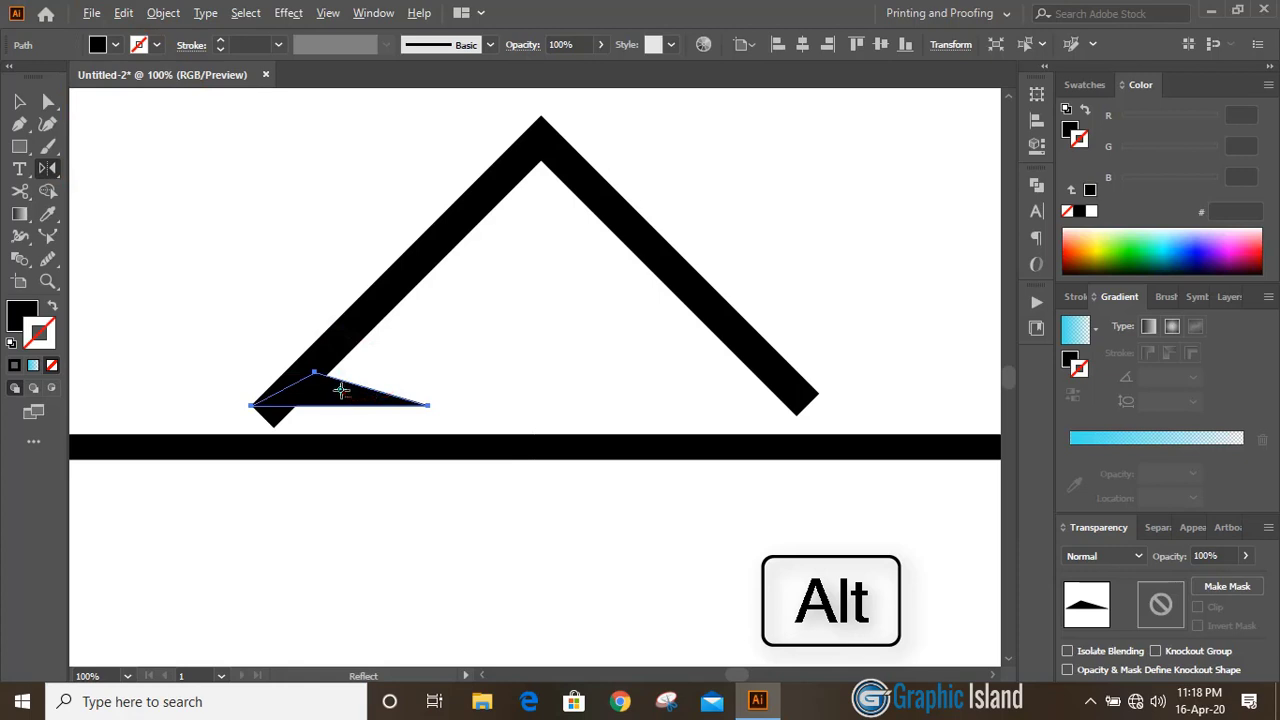
{"action": "left_click", "coordinate": [541, 167], "text": "alt"}
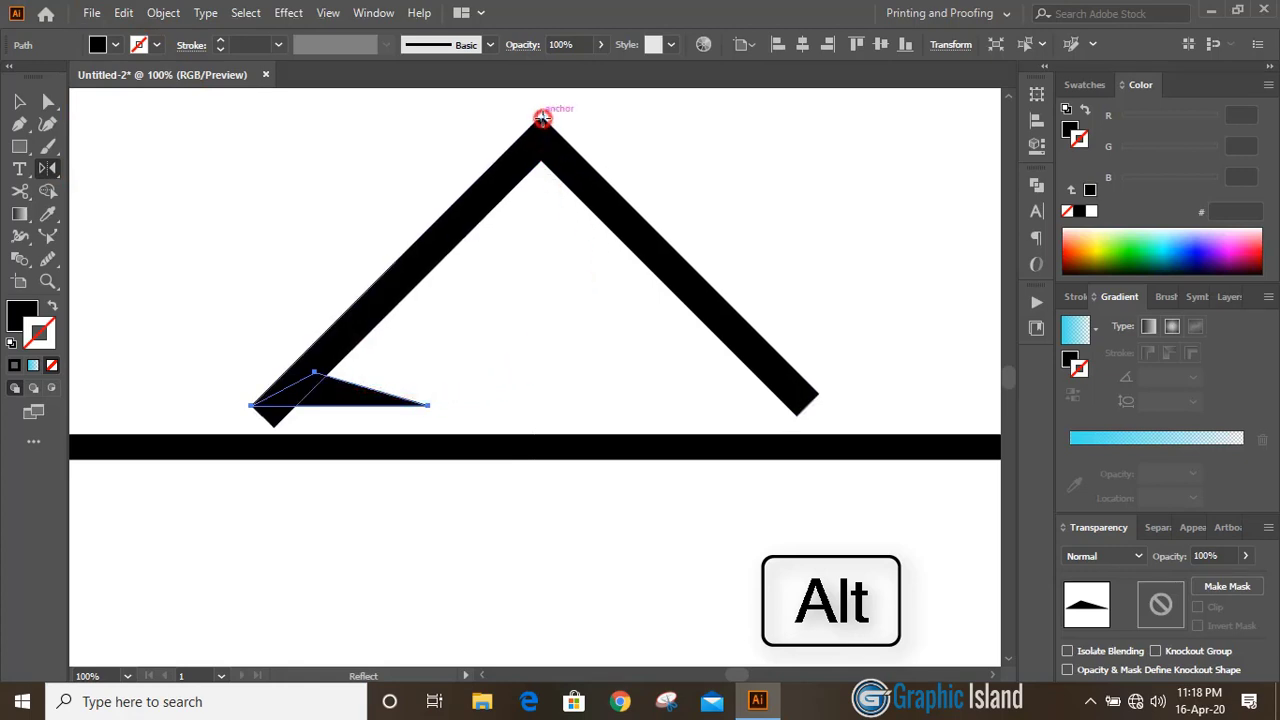
{"action": "left_click", "coordinate": [541, 118], "text": "alt"}
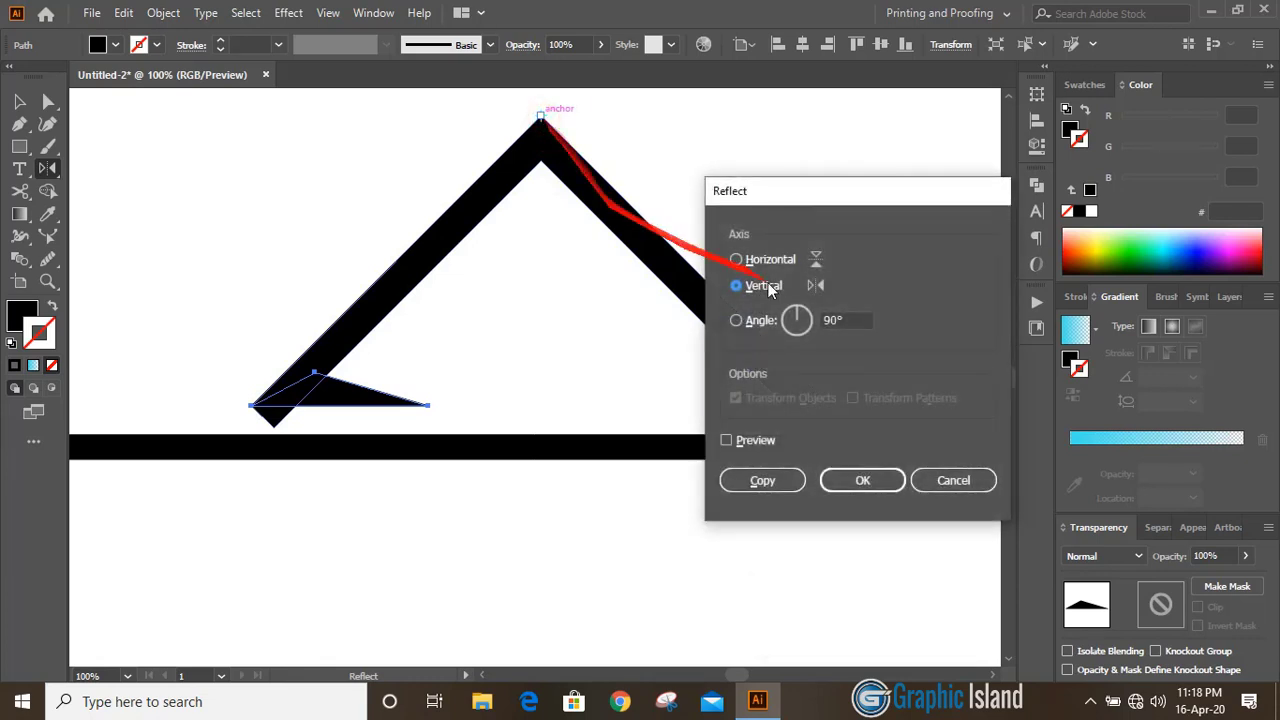
{"action": "mouse_move", "coordinate": [810, 348]}
{"action": "left_mouse_down"}
{"action": "mouse_move", "coordinate": [788, 430]}
{"action": "mouse_move", "coordinate": [725, 332]}
{"action": "left_mouse_up"}
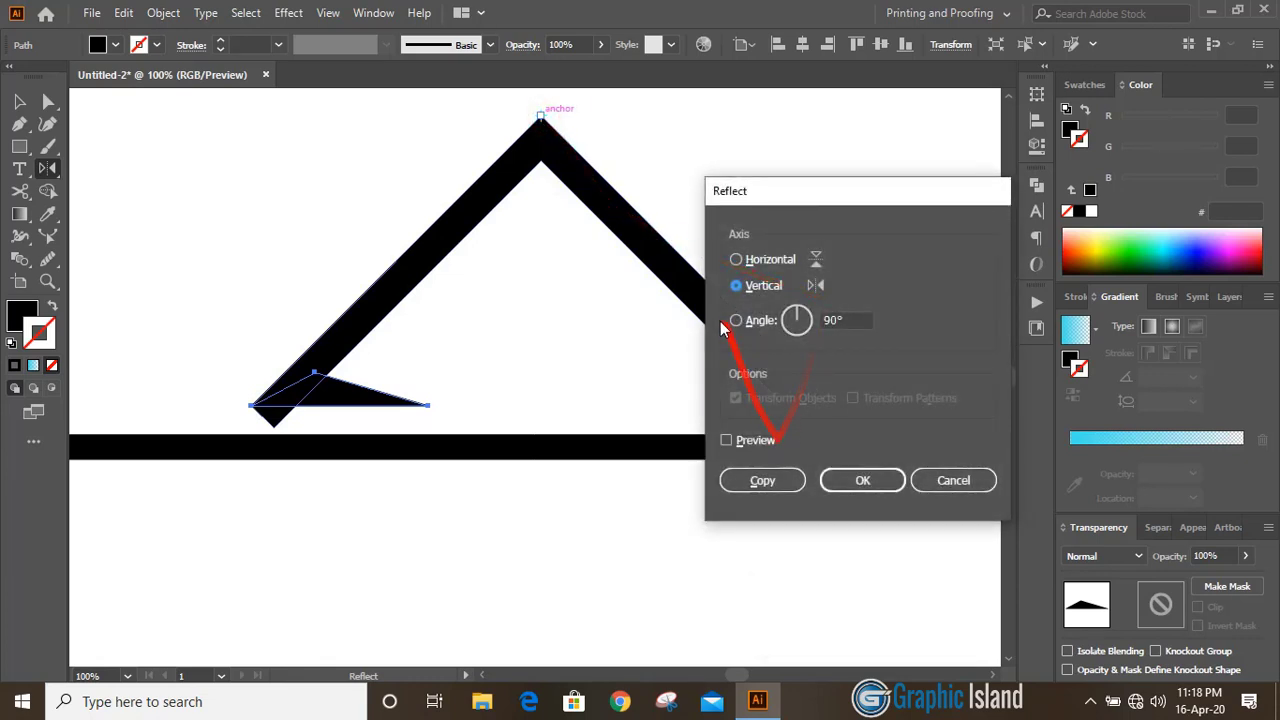
{"action": "mouse_move", "coordinate": [766, 293]}
{"action": "left_mouse_down"}
{"action": "mouse_move", "coordinate": [743, 461]}
{"action": "mouse_move", "coordinate": [760, 489]}
{"action": "left_mouse_up"}
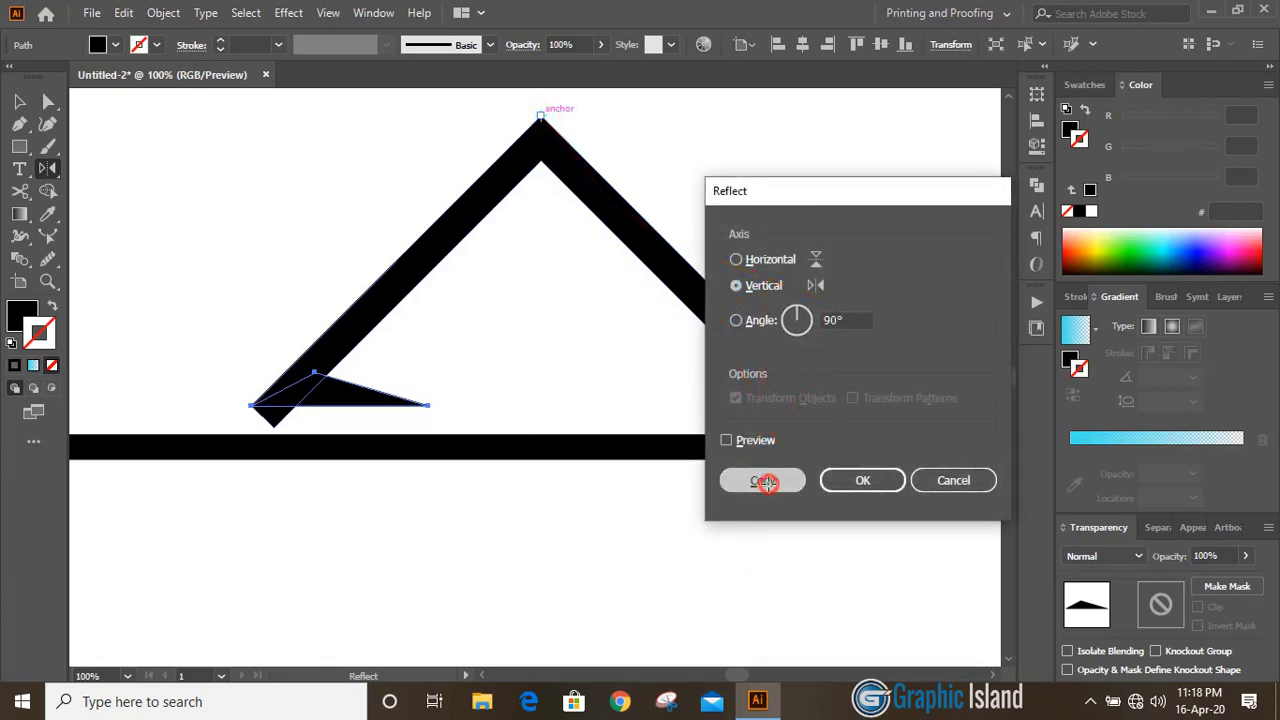
{"action": "left_click", "coordinate": [763, 482]}
{"action": "left_click", "coordinate": [19, 101]}
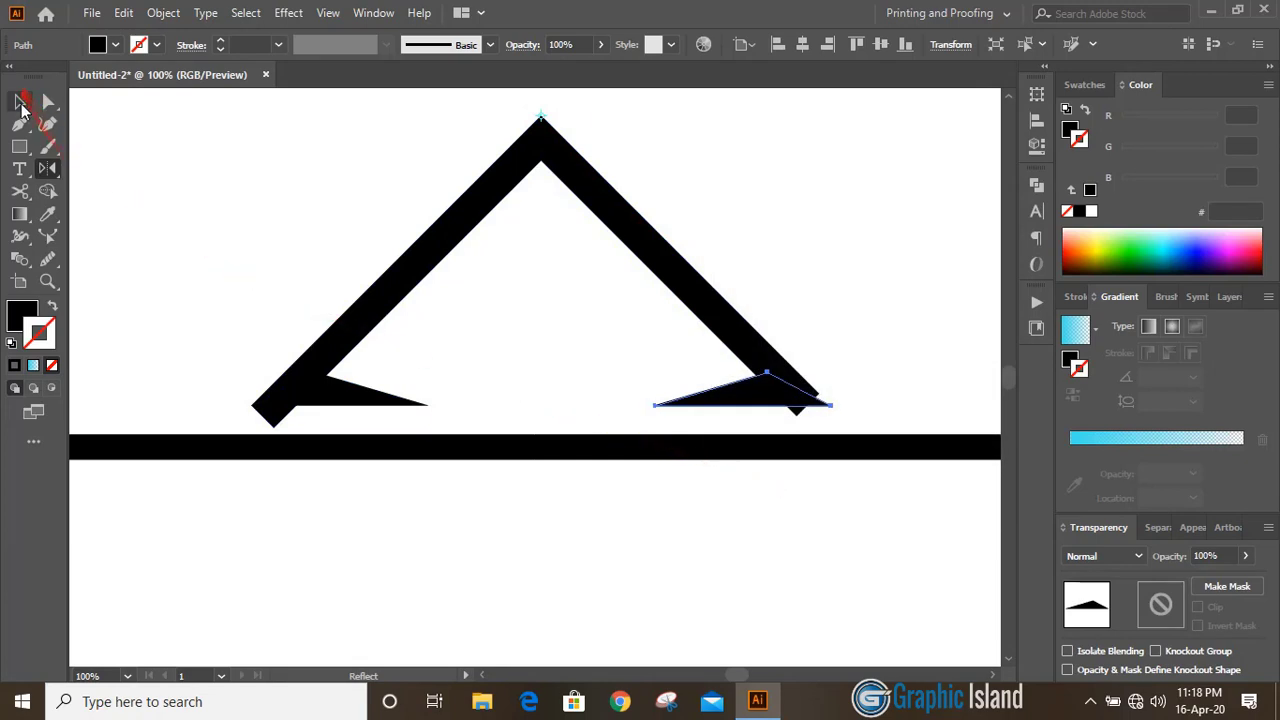
- Merge both triangles into the chevron with the Shape Builder tool
{"action": "left_click", "coordinate": [195, 230]}
{"action": "left_click_drag", "start_coordinate": [195, 230], "coordinate": [823, 412]}
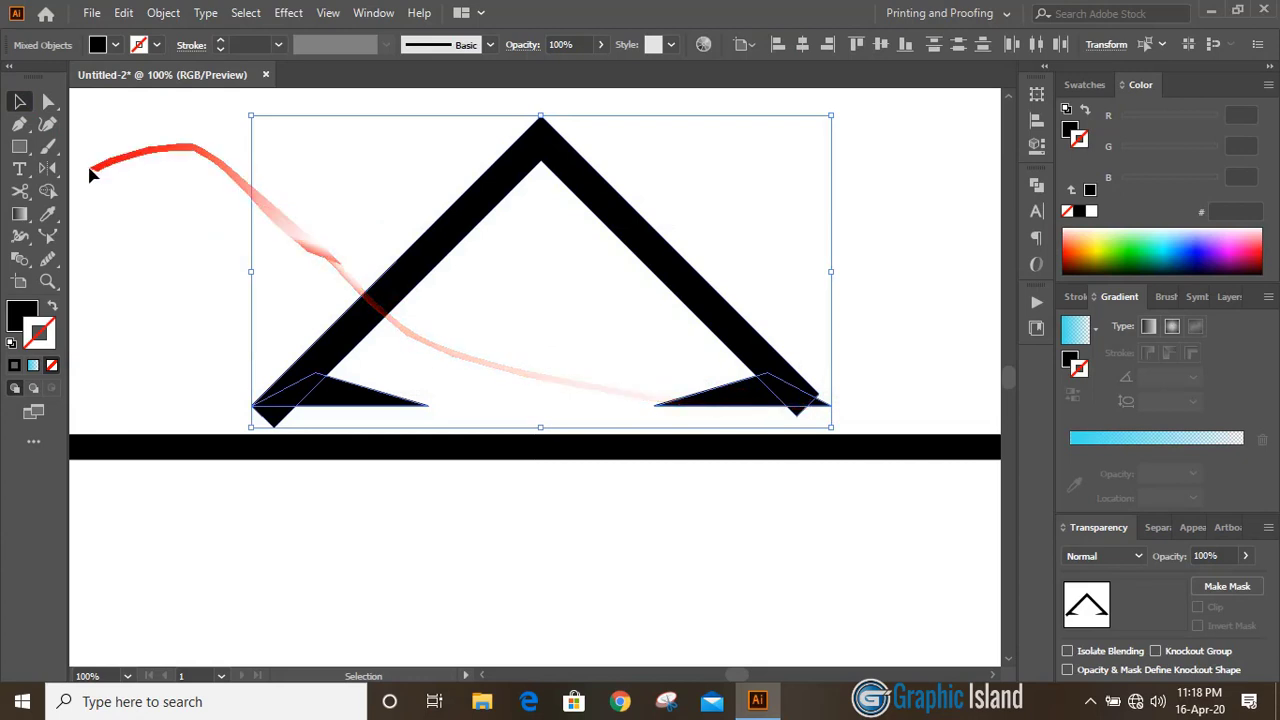
{"action": "left_click", "coordinate": [47, 191]}
{"action": "mouse_move", "coordinate": [354, 320]}
{"action": "left_mouse_down"}
{"action": "mouse_move", "coordinate": [296, 386]}
{"action": "mouse_move", "coordinate": [370, 392]}
{"action": "left_mouse_up"}
{"action": "mouse_move", "coordinate": [720, 330]}
{"action": "left_mouse_down"}
{"action": "mouse_move", "coordinate": [793, 391]}
{"action": "mouse_move", "coordinate": [756, 391]}
{"action": "mouse_move", "coordinate": [796, 402]}
{"action": "left_mouse_up"}
{"action": "left_click", "coordinate": [19, 101]}
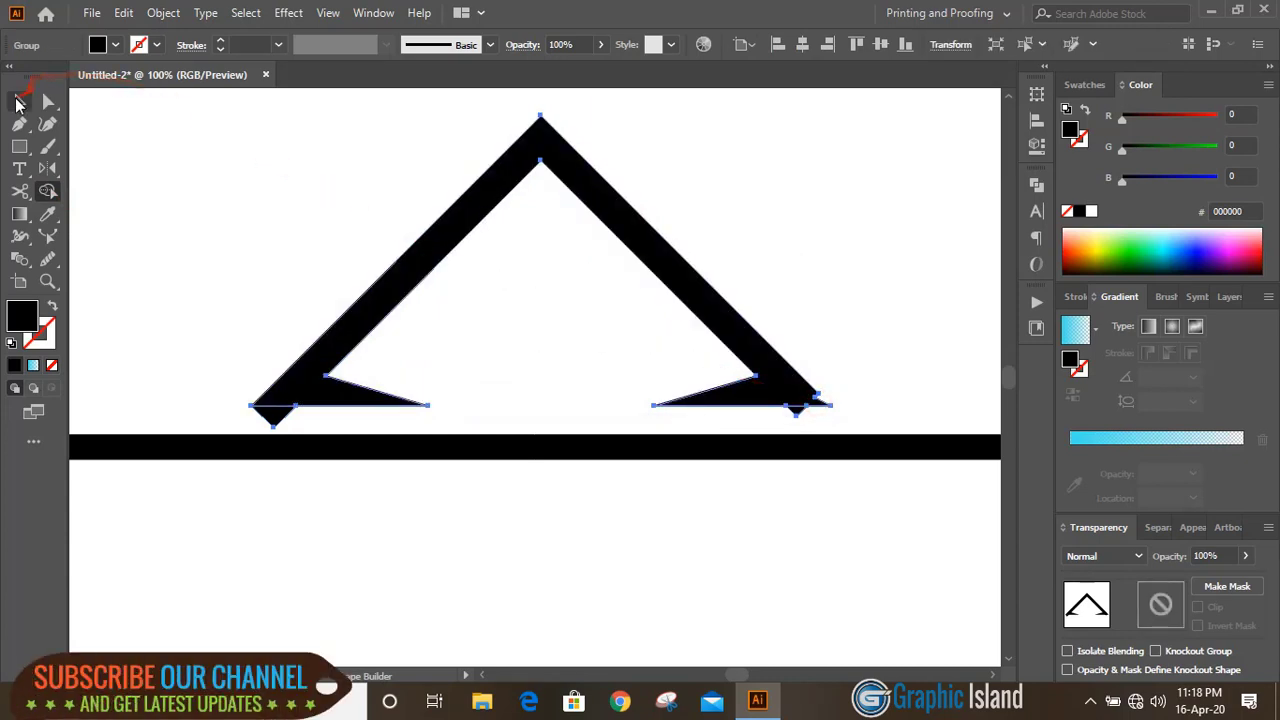
- Ungroup the merged shape and delete the leftover tip pieces at both feet
{"action": "left_click", "coordinate": [214, 183]}
{"action": "left_click", "coordinate": [466, 236]}
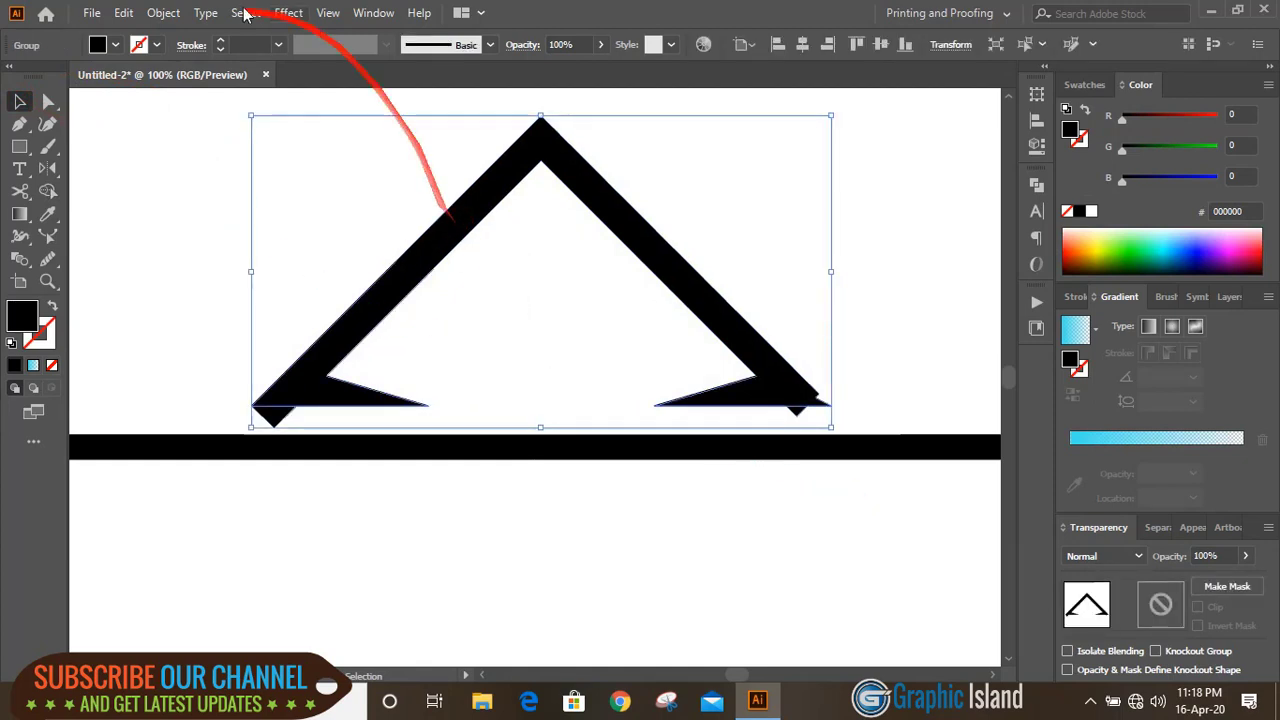
{"action": "left_click", "coordinate": [160, 13]}
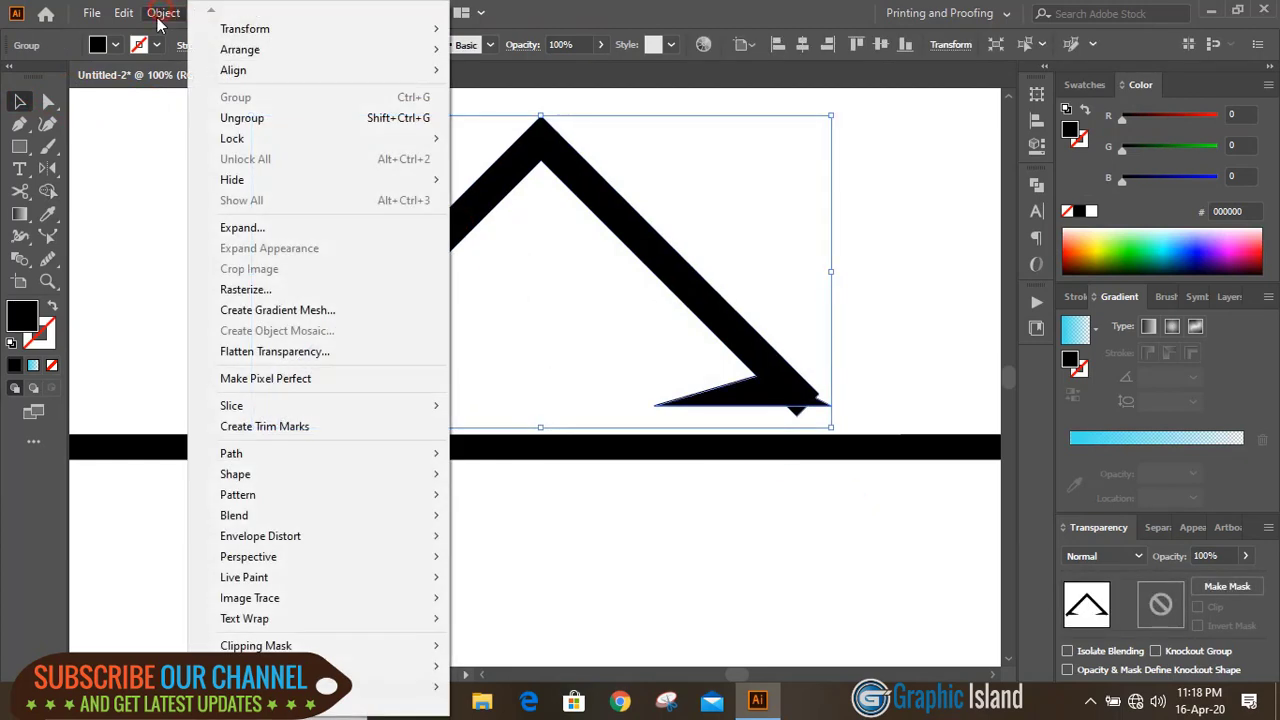
{"action": "left_click", "coordinate": [280, 122]}
{"action": "left_click", "coordinate": [523, 343]}
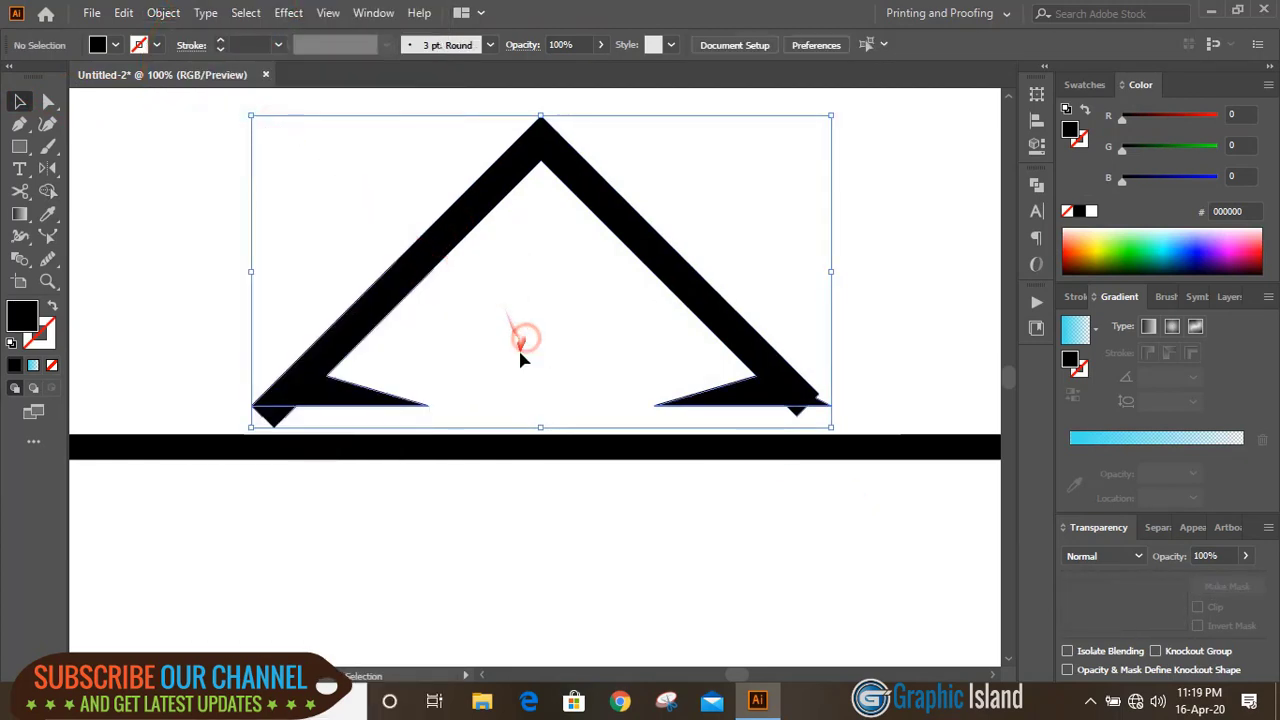
{"action": "left_click", "coordinate": [275, 420]}
{"action": "key", "text": "Delete"}
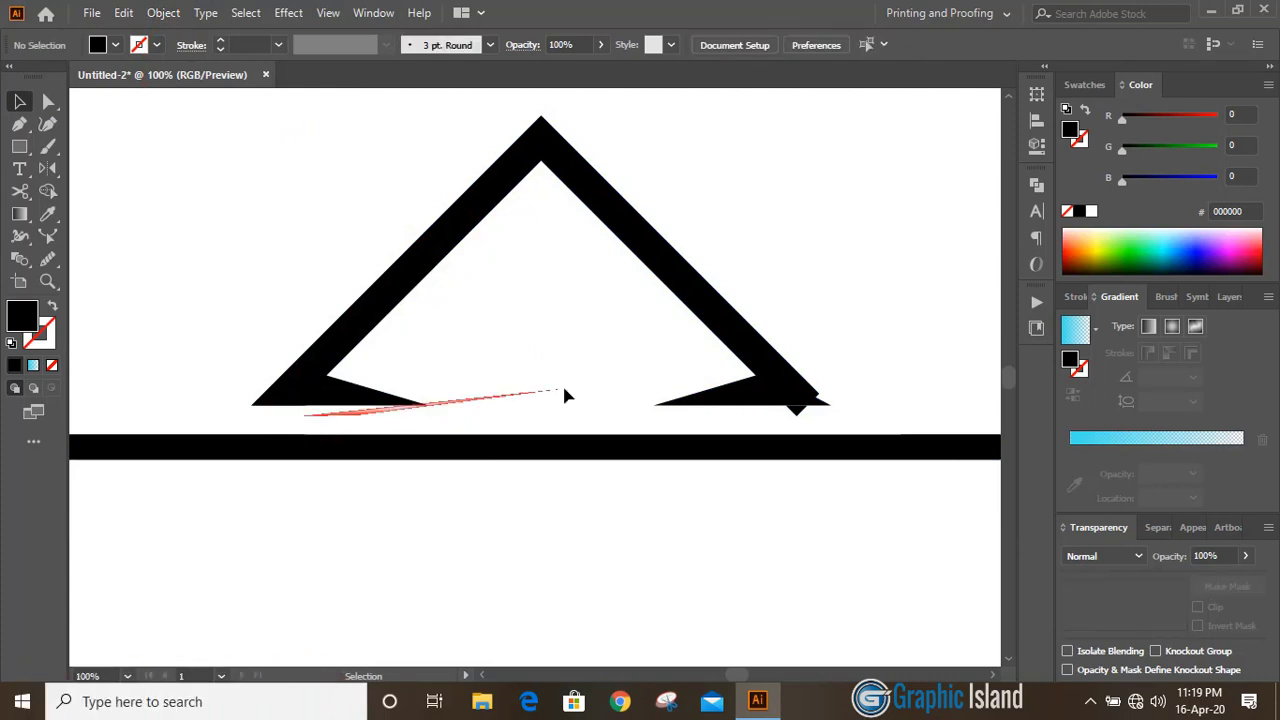
{"action": "left_click", "coordinate": [803, 415]}
{"action": "key", "text": "Delete"}
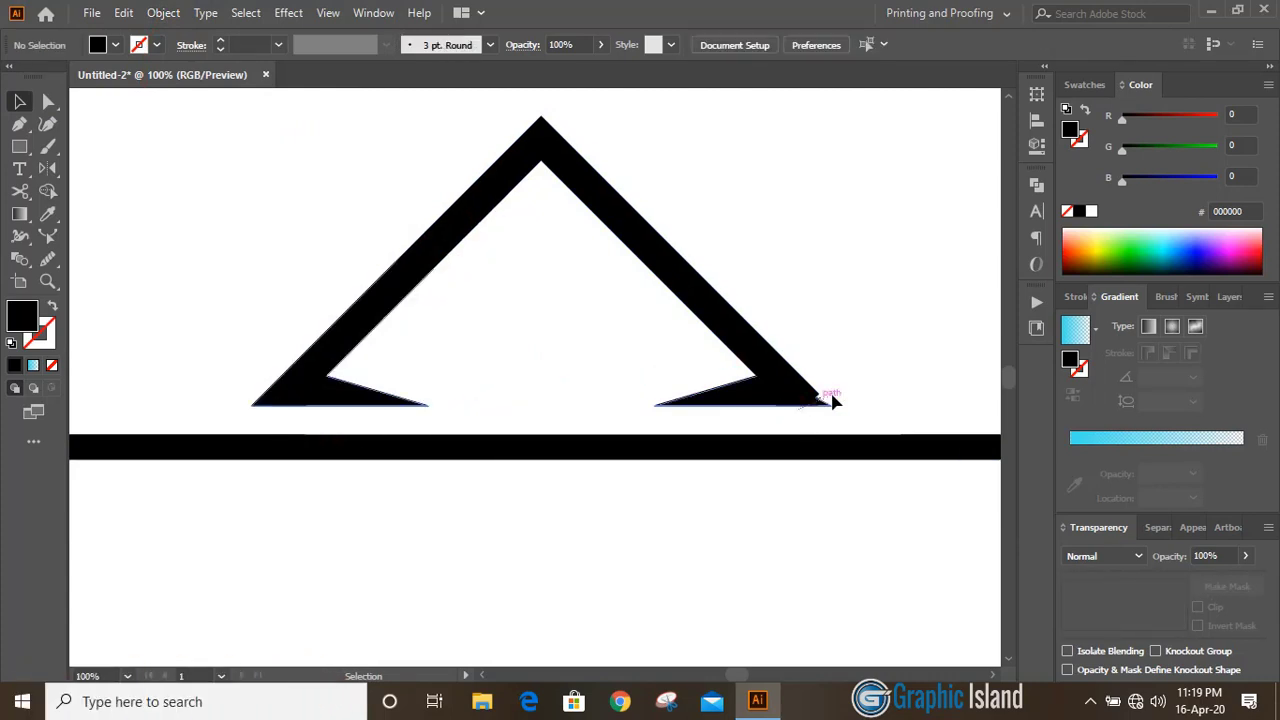
- Zoom in and delete the notch anchor on the chevron's right foot so the edge runs straight
{"action": "left_click", "coordinate": [47, 281]}
{"action": "left_click_drag", "start_coordinate": [723, 327], "coordinate": [916, 453]}
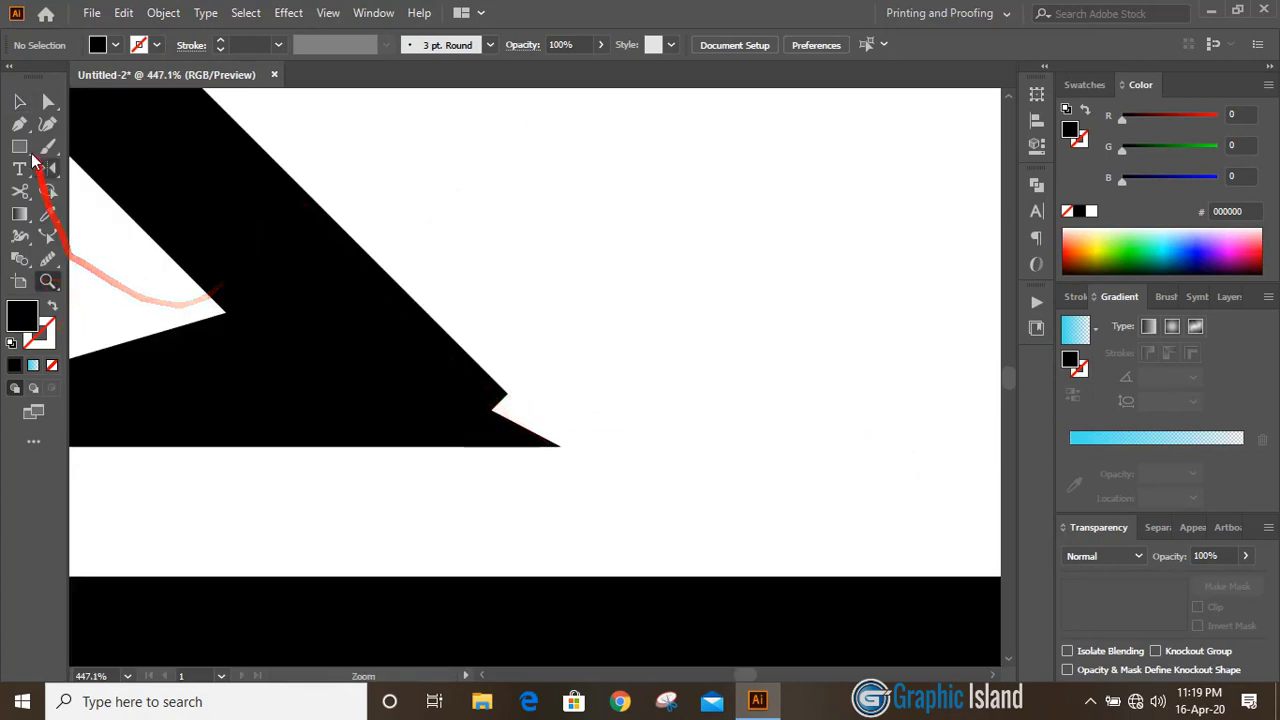
{"action": "left_click", "coordinate": [25, 128]}
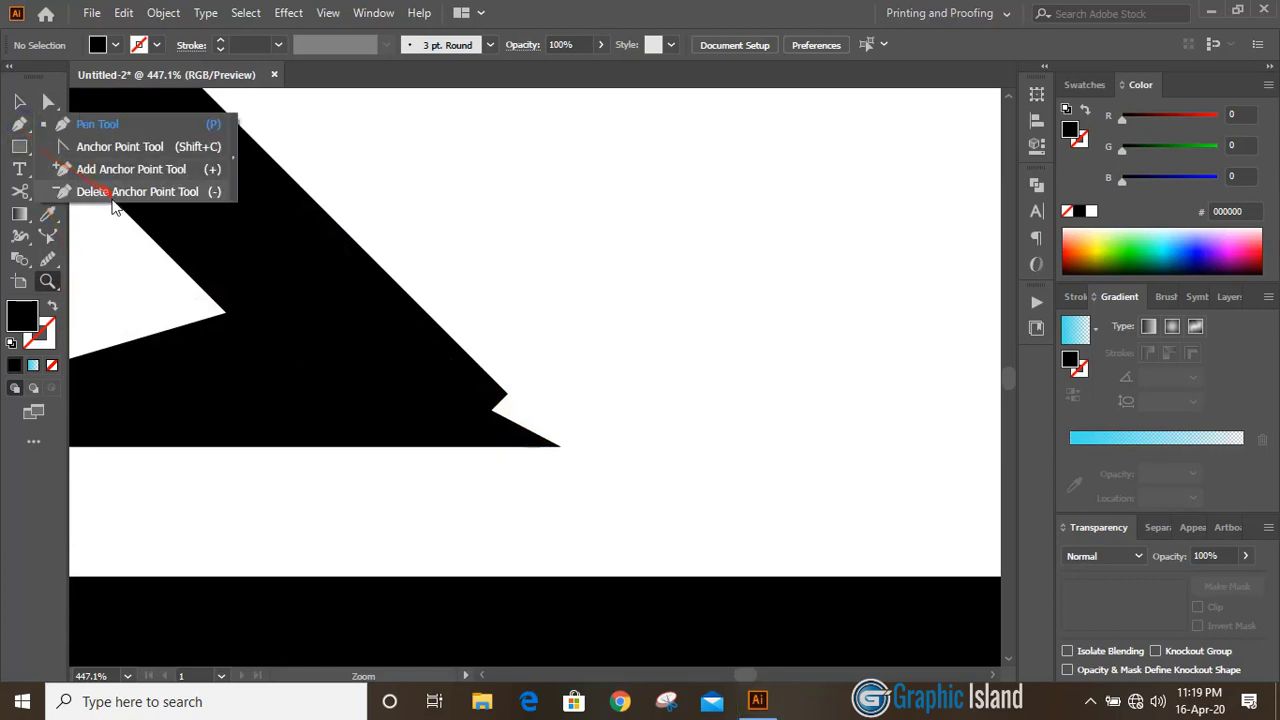
{"action": "left_click", "coordinate": [127, 195]}
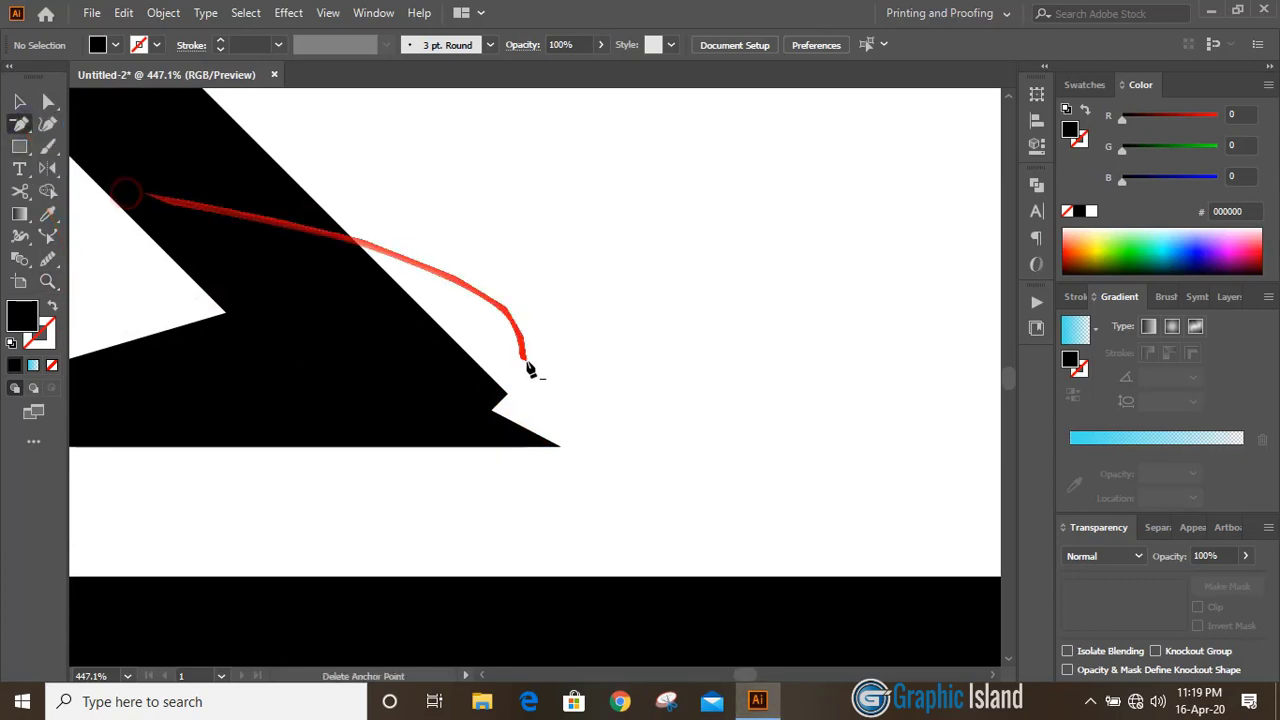
{"action": "left_click", "coordinate": [491, 411]}
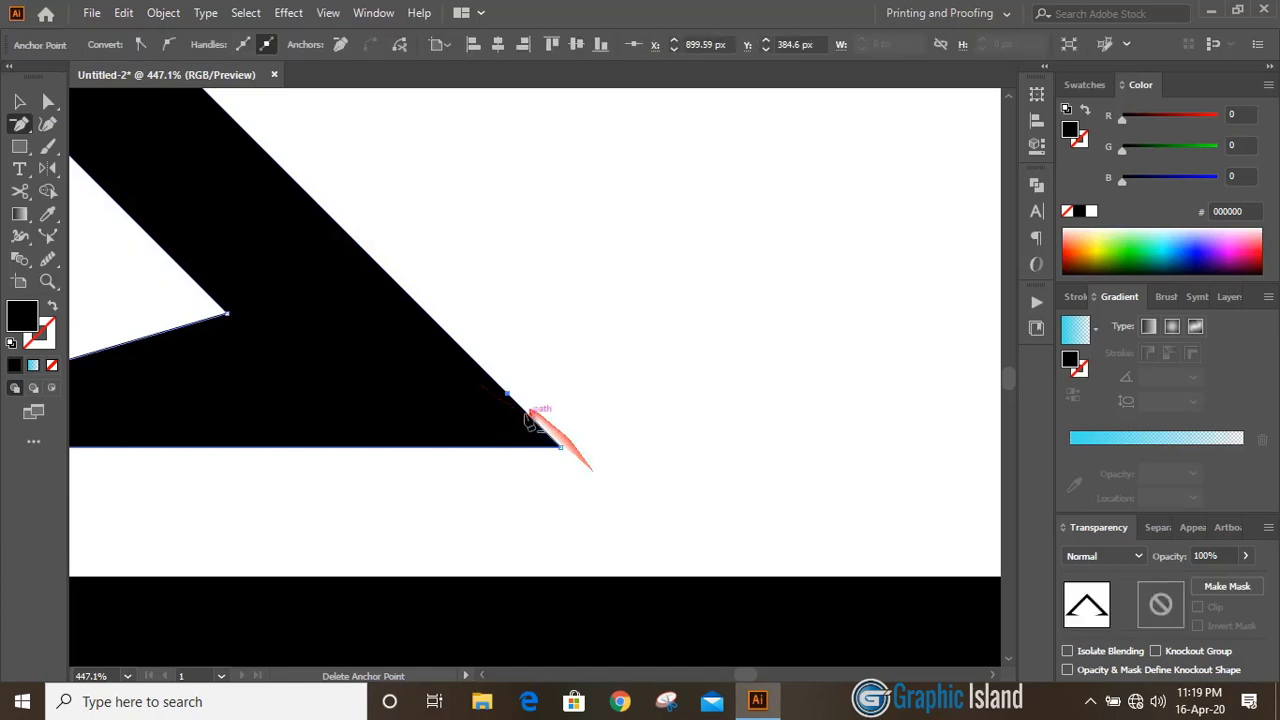
{"action": "left_click", "coordinate": [19, 102]}
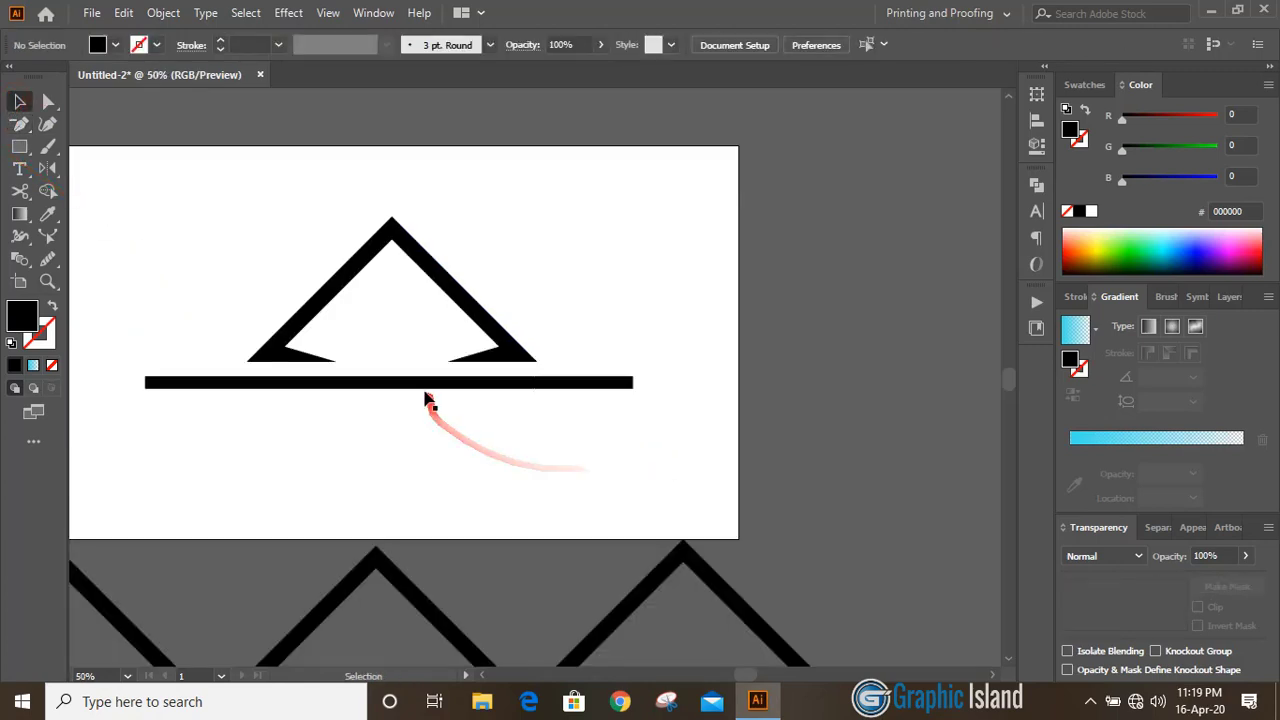
{"action": "left_click", "coordinate": [424, 388]}
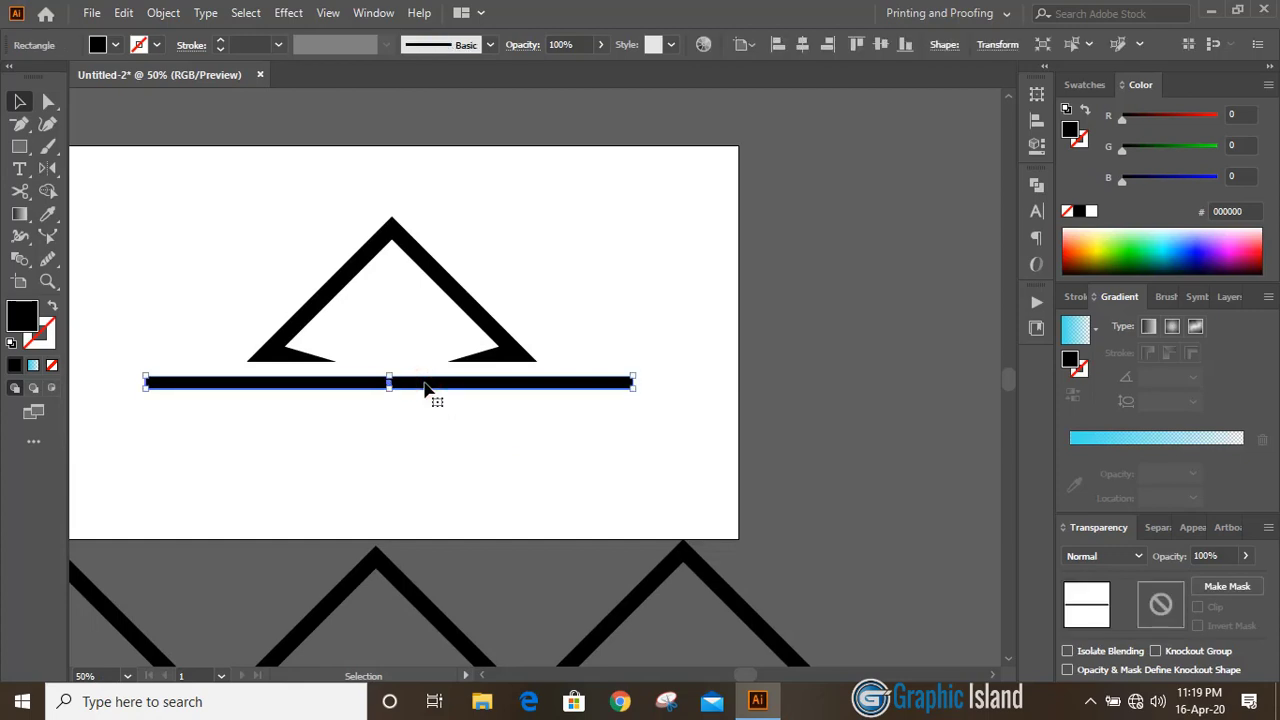
- Nudge the horizontal bar up and make a 90° rotated copy of it
{"action": "key", "text": "Up"}
{"action": "key", "text": "Up"}
{"action": "key", "text": "Up"}
{"action": "key", "text": "Up"}
{"action": "key", "text": "Up"}
{"action": "key", "text": "Up"}
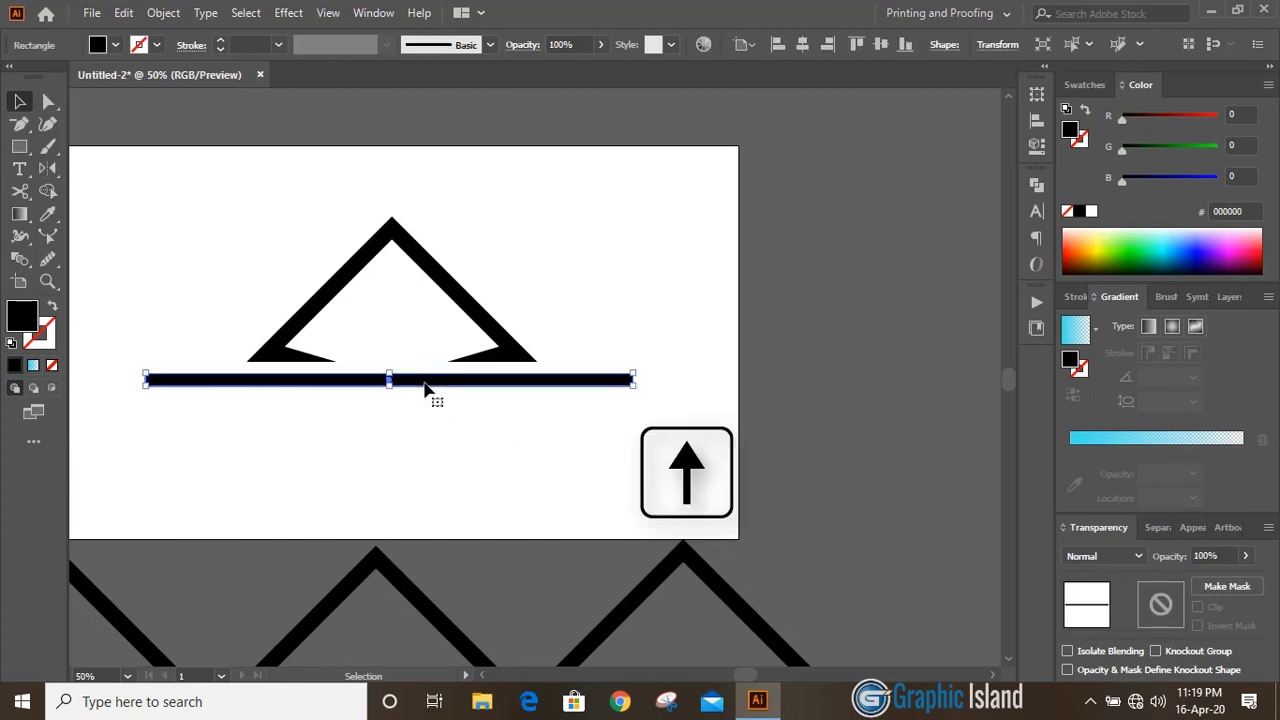
{"action": "left_click", "coordinate": [260, 437]}
{"action": "scroll", "coordinate": [283, 360], "scroll_direction": "up", "scroll_amount": 2}
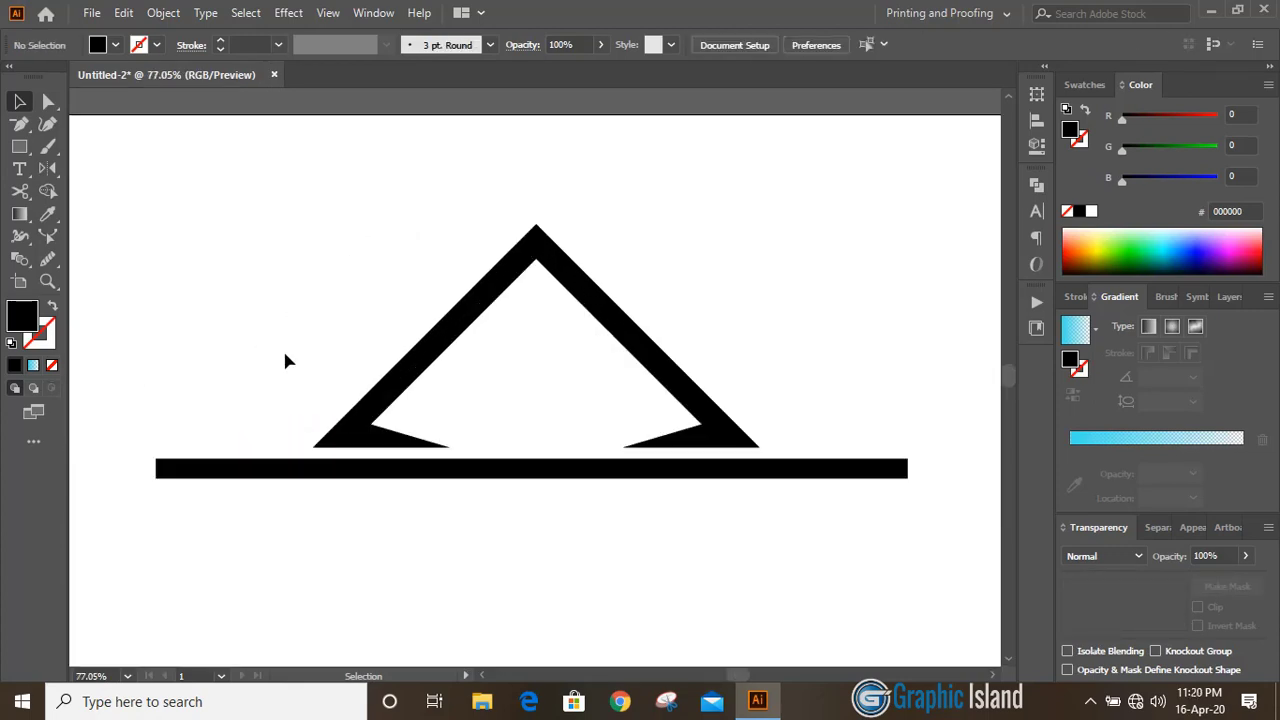
{"action": "left_click", "coordinate": [258, 466]}
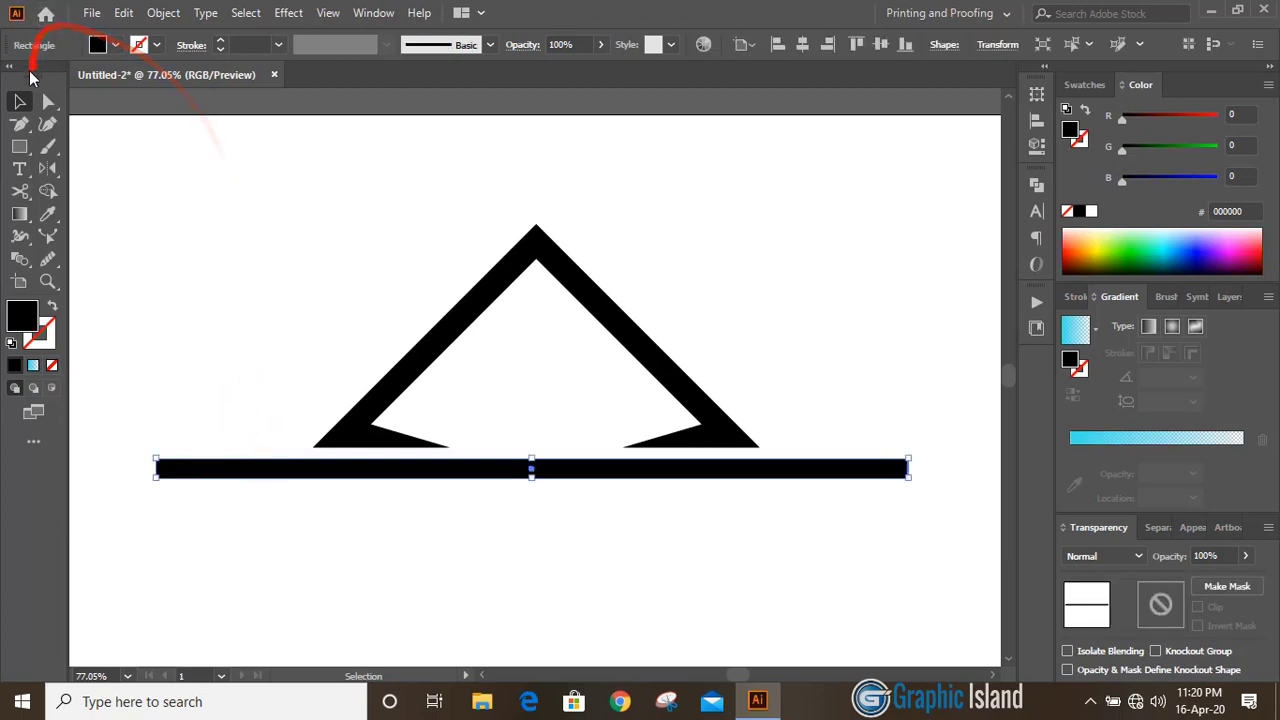
{"action": "left_click", "coordinate": [50, 170]}
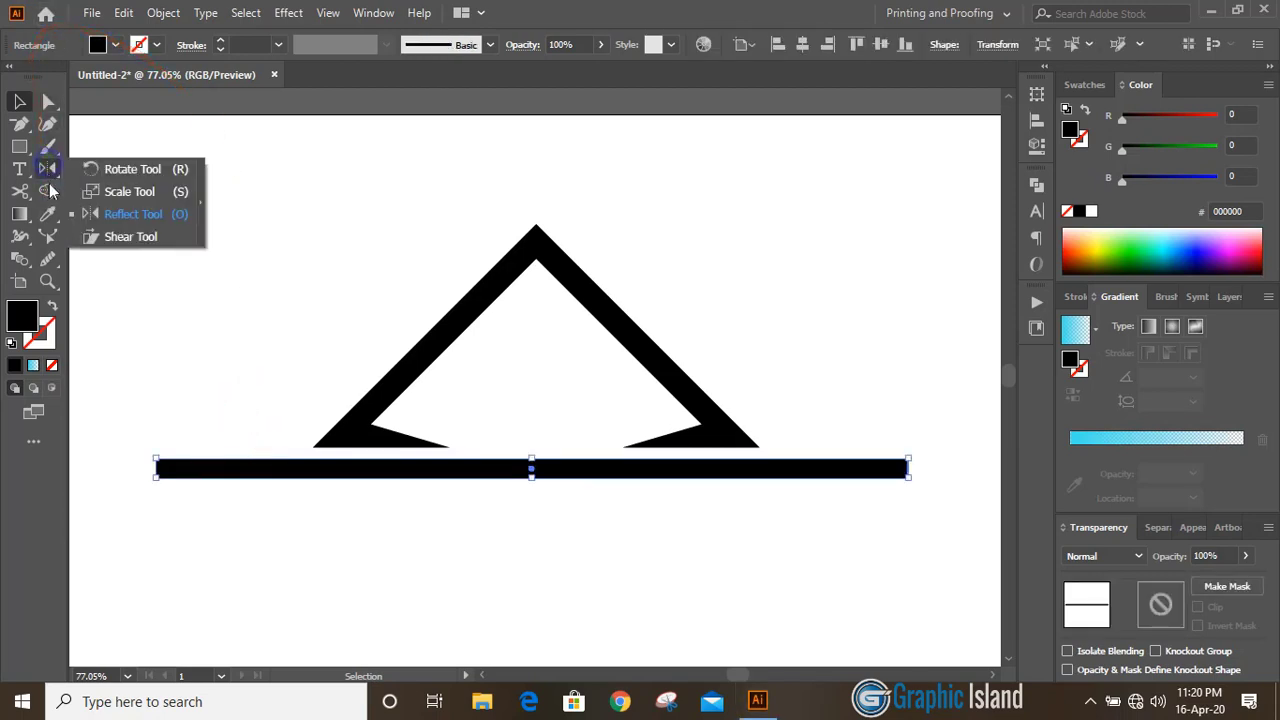
{"action": "left_click", "coordinate": [146, 172]}
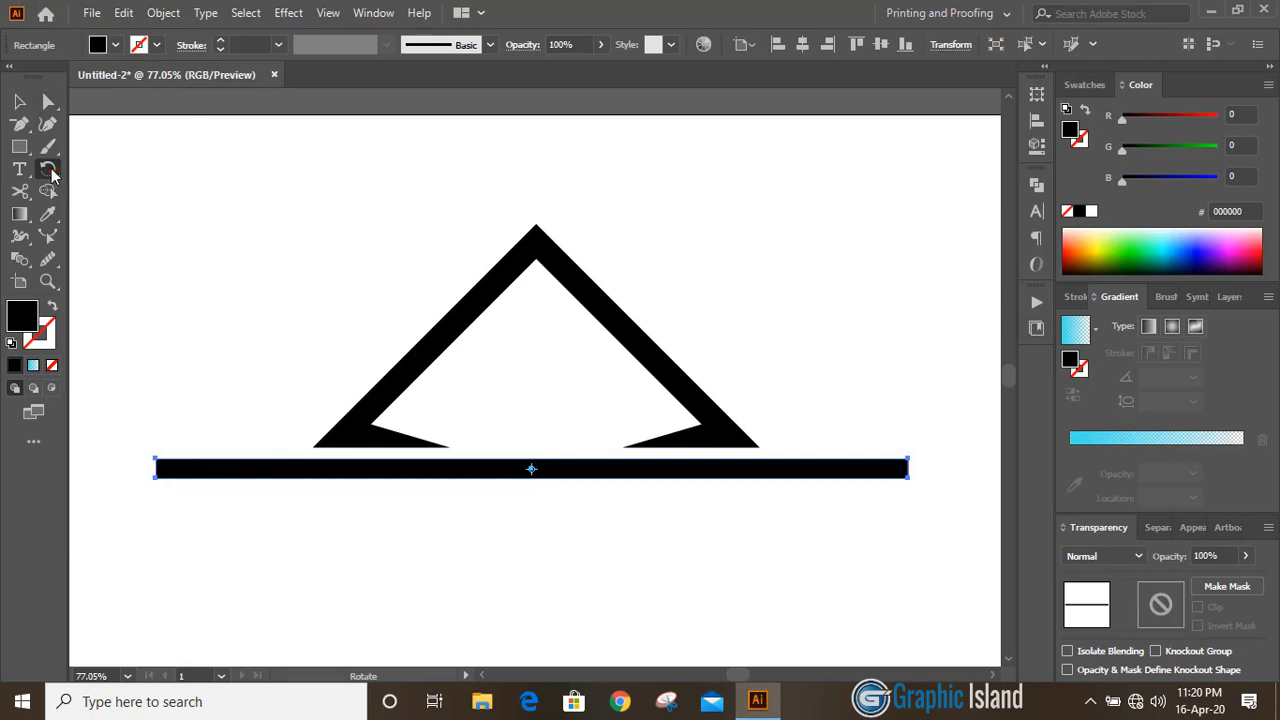
{"action": "double_click", "coordinate": [48, 170]}
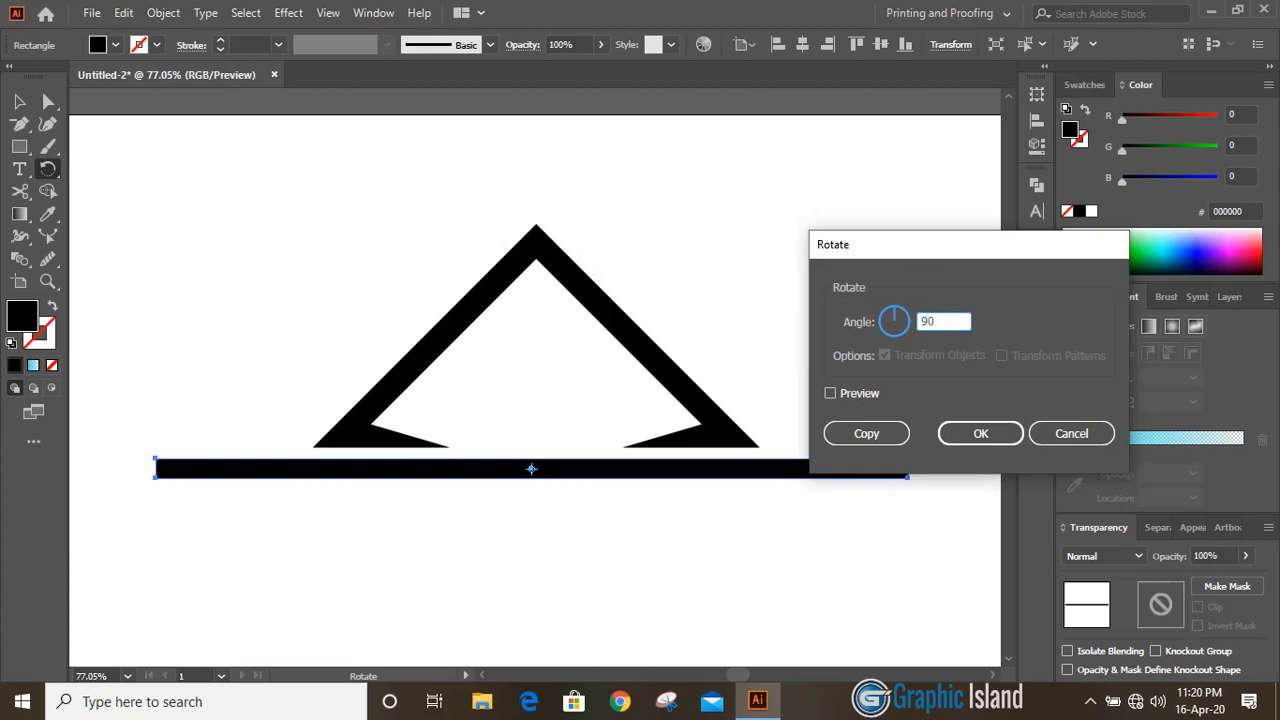
{"action": "left_click", "coordinate": [830, 393]}
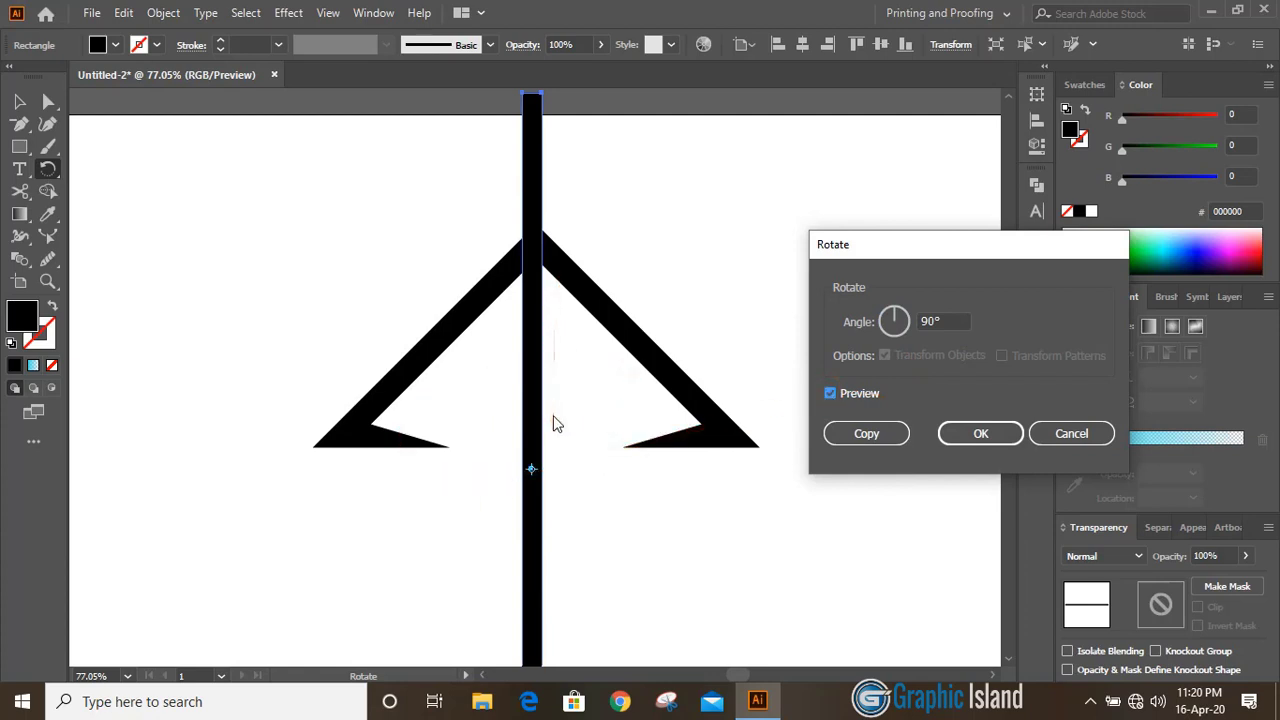
{"action": "left_click", "coordinate": [868, 435]}
- Move the vertical bar to the base's left end and Alt-drag a duplicate horizontal bar below
{"action": "left_click", "coordinate": [20, 101]}
{"action": "left_click", "coordinate": [263, 208]}
{"action": "left_click_drag", "start_coordinate": [529, 170], "coordinate": [218, 238]}
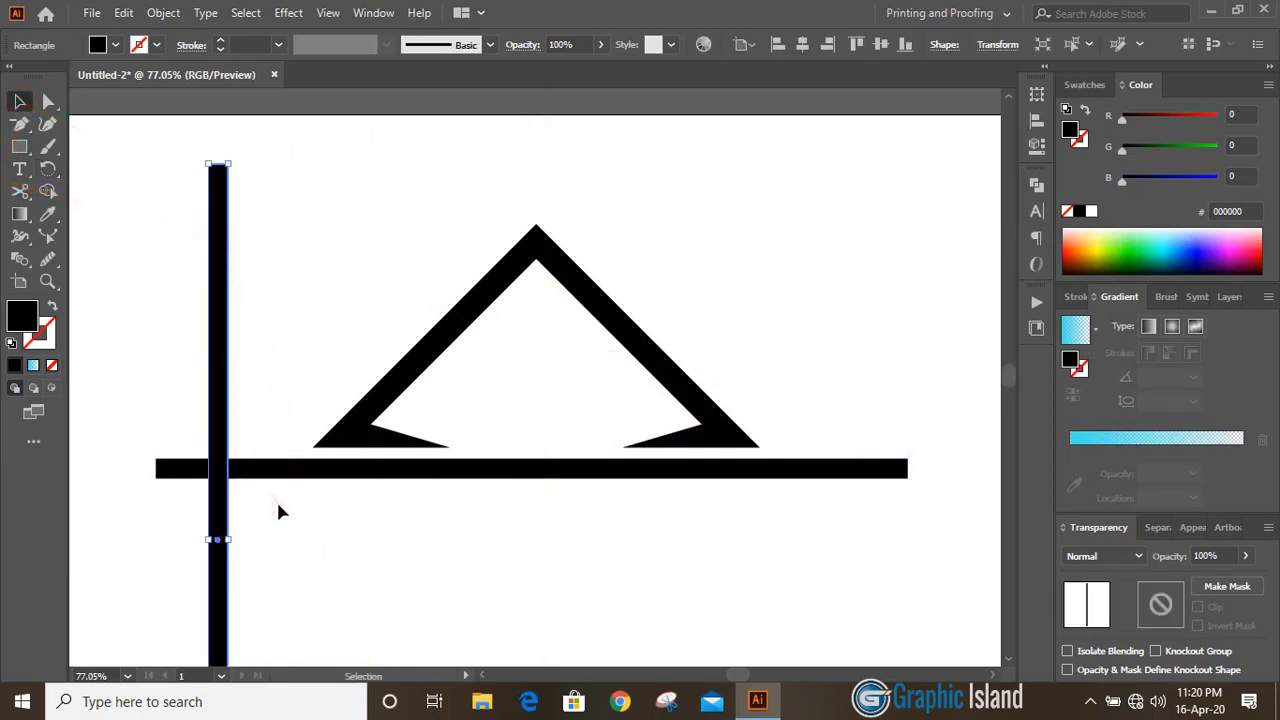
{"action": "left_click", "coordinate": [283, 403]}
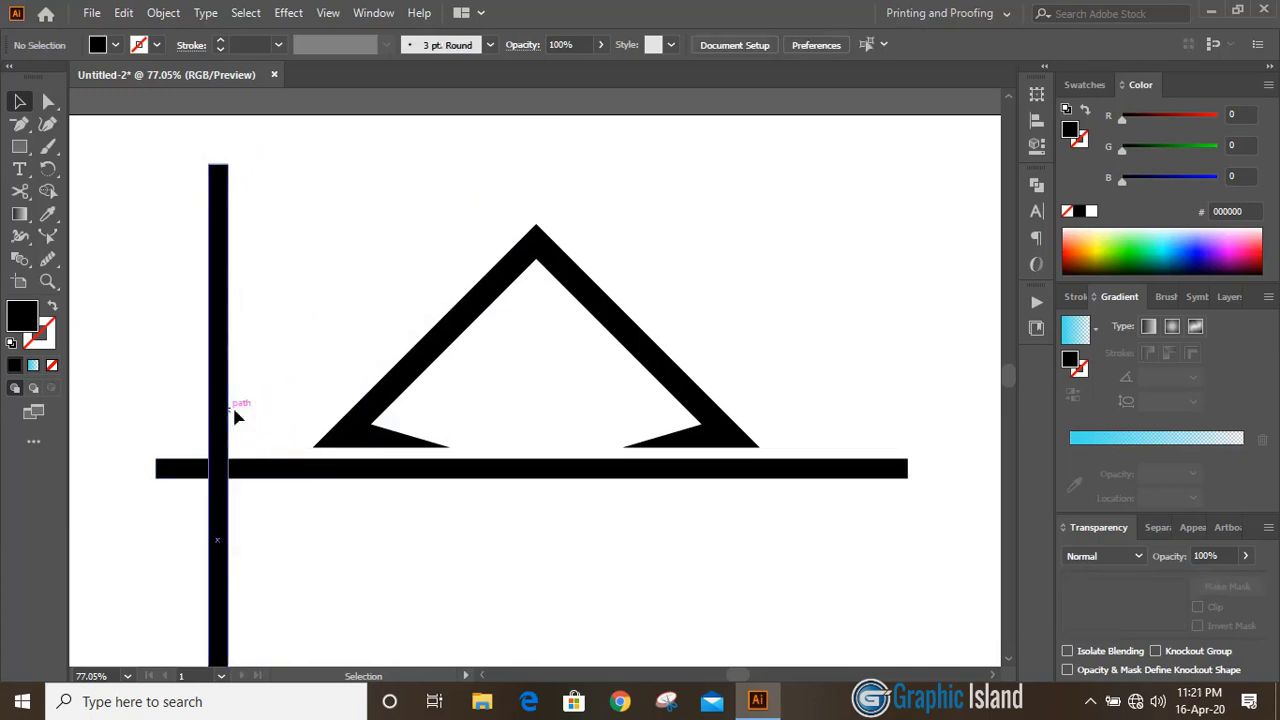
{"action": "left_click_drag", "start_coordinate": [218, 396], "coordinate": [270, 405]}
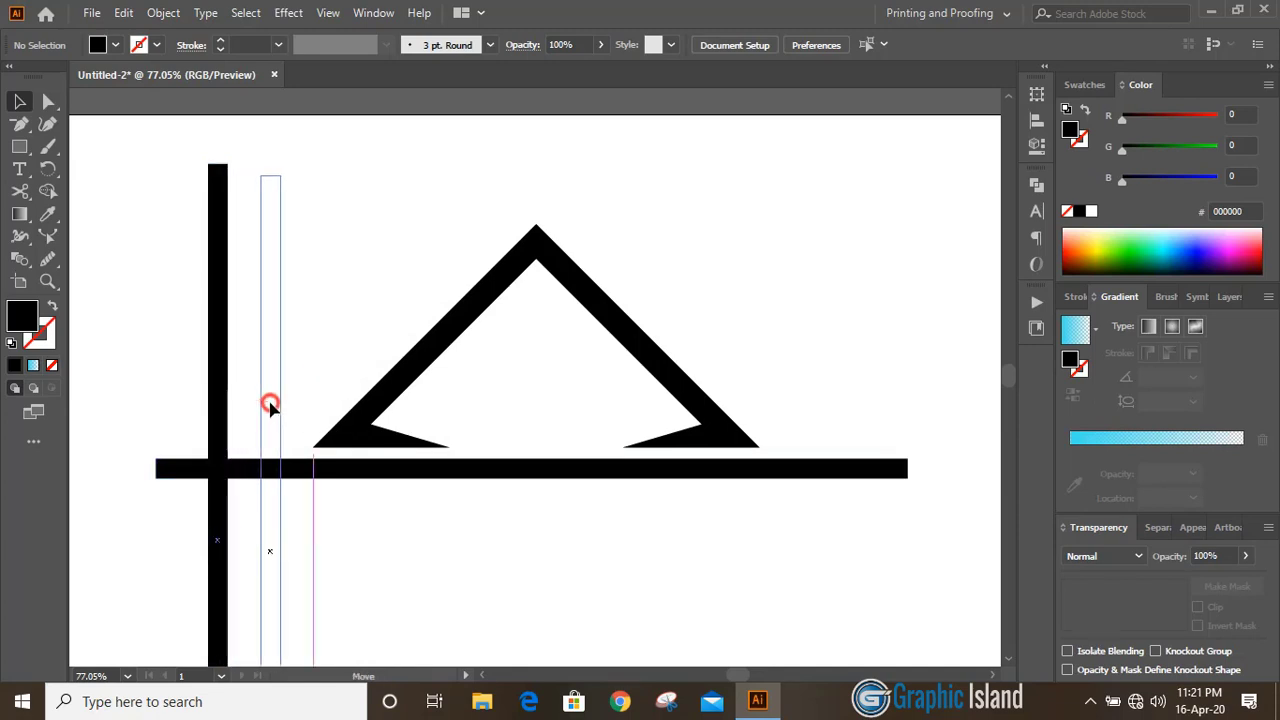
{"action": "left_click_drag", "start_coordinate": [270, 405], "coordinate": [270, 405]}
{"action": "left_click", "coordinate": [323, 366]}
{"action": "scroll", "coordinate": [320, 375], "scroll_direction": "down", "scroll_amount": 3}
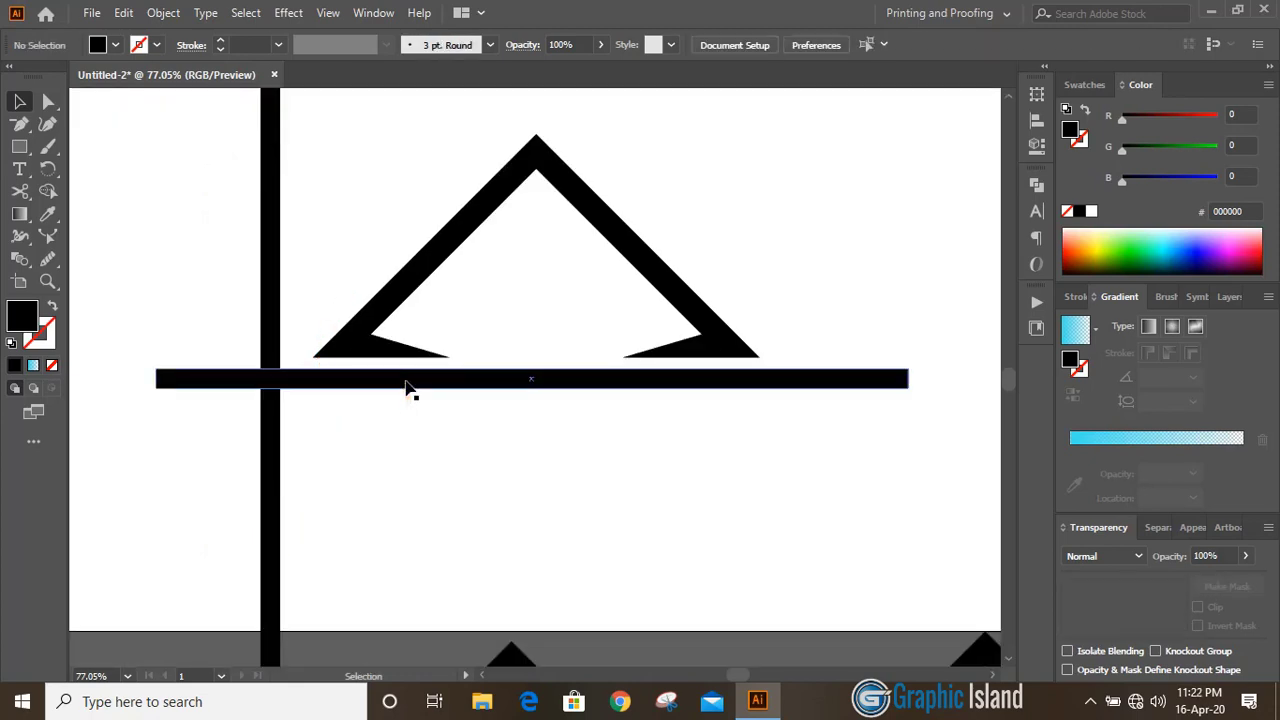
{"action": "left_click_drag", "start_coordinate": [406, 386], "coordinate": [406, 427]}
- Erase the unwanted bar segments with the Shape Builder tool, leaving a short left leg
{"action": "left_click", "coordinate": [426, 506]}
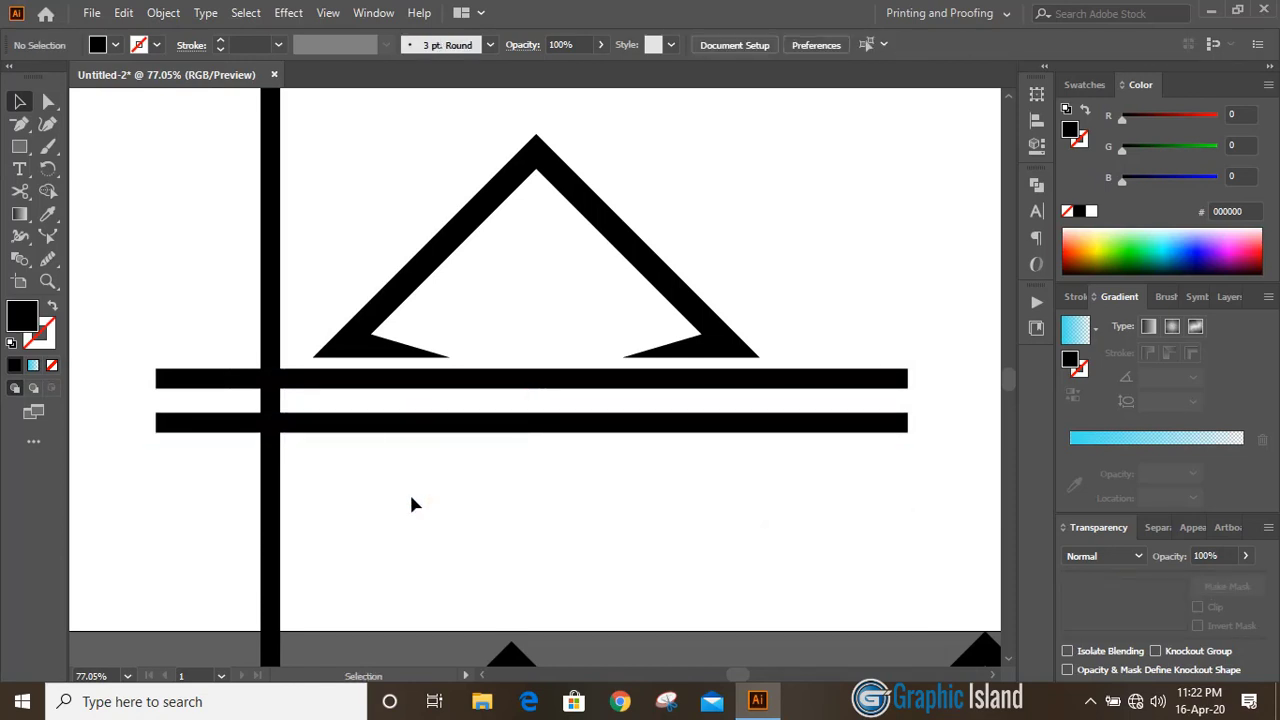
{"action": "left_click", "coordinate": [209, 292]}
{"action": "left_click_drag", "start_coordinate": [209, 292], "coordinate": [313, 477]}
{"action": "left_click", "coordinate": [48, 192]}
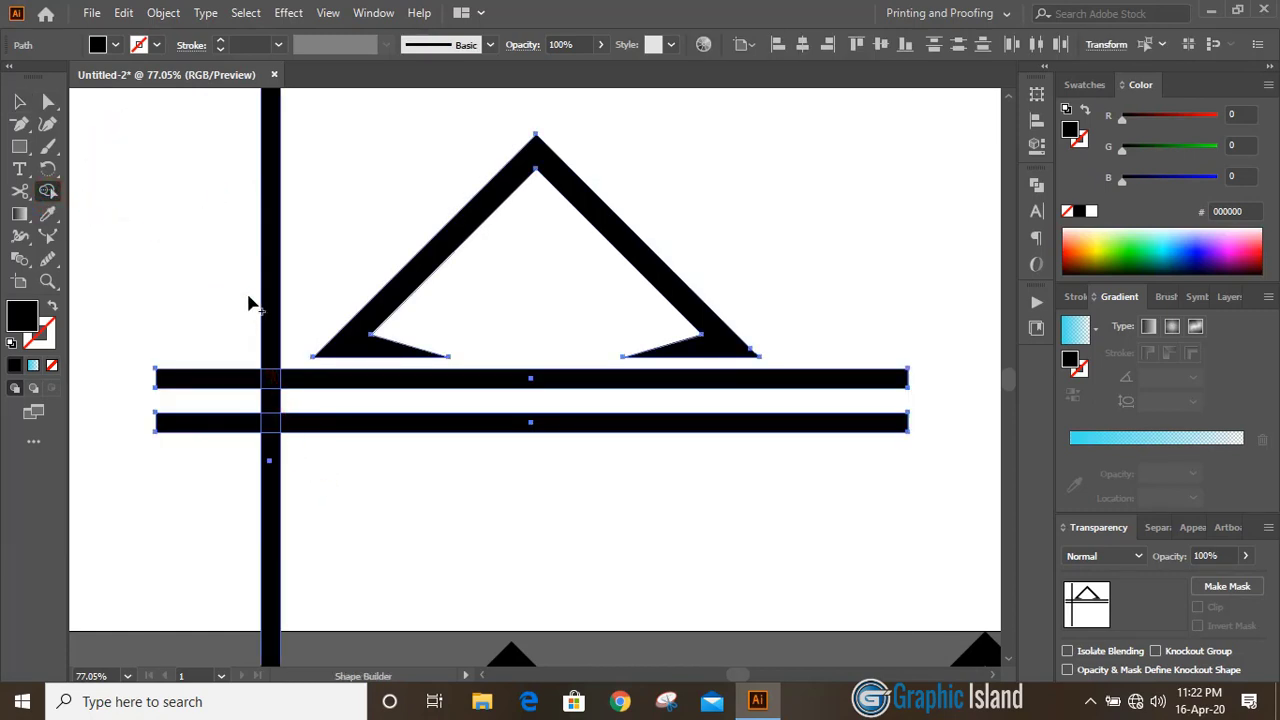
{"action": "key", "text": "alt"}
{"action": "left_click_drag", "start_coordinate": [259, 299], "coordinate": [300, 320]}
{"action": "left_click_drag", "start_coordinate": [223, 517], "coordinate": [362, 530]}
{"action": "left_click_drag", "start_coordinate": [217, 340], "coordinate": [222, 392]}
- Delete the lower horizontal bar
{"action": "left_click", "coordinate": [19, 101]}
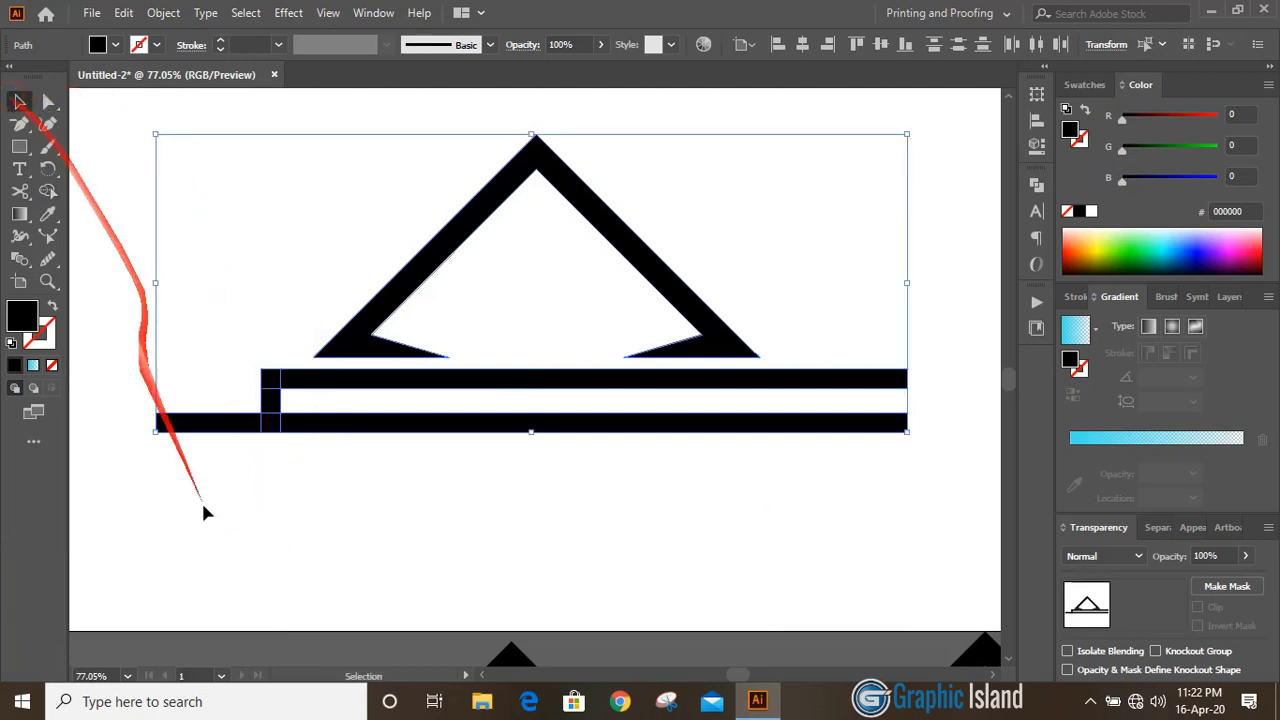
{"action": "left_click", "coordinate": [242, 575]}
{"action": "left_click", "coordinate": [413, 428]}
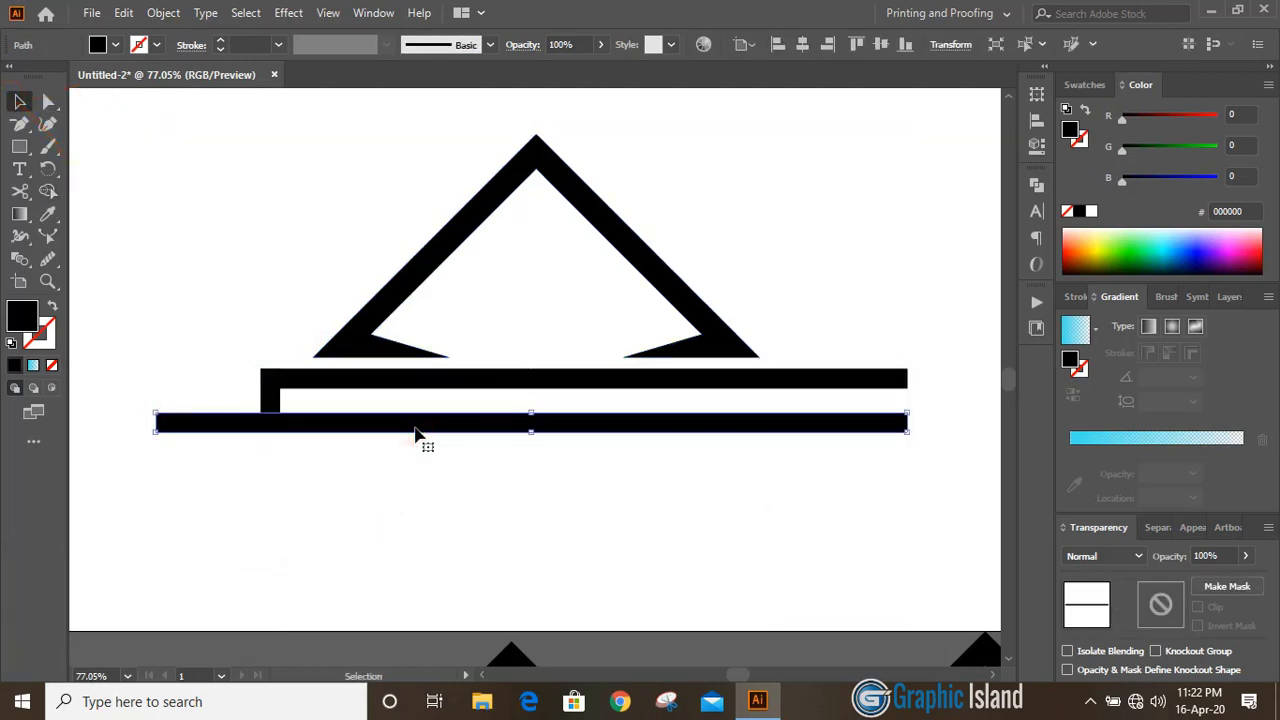
{"action": "key", "text": "Delete"}
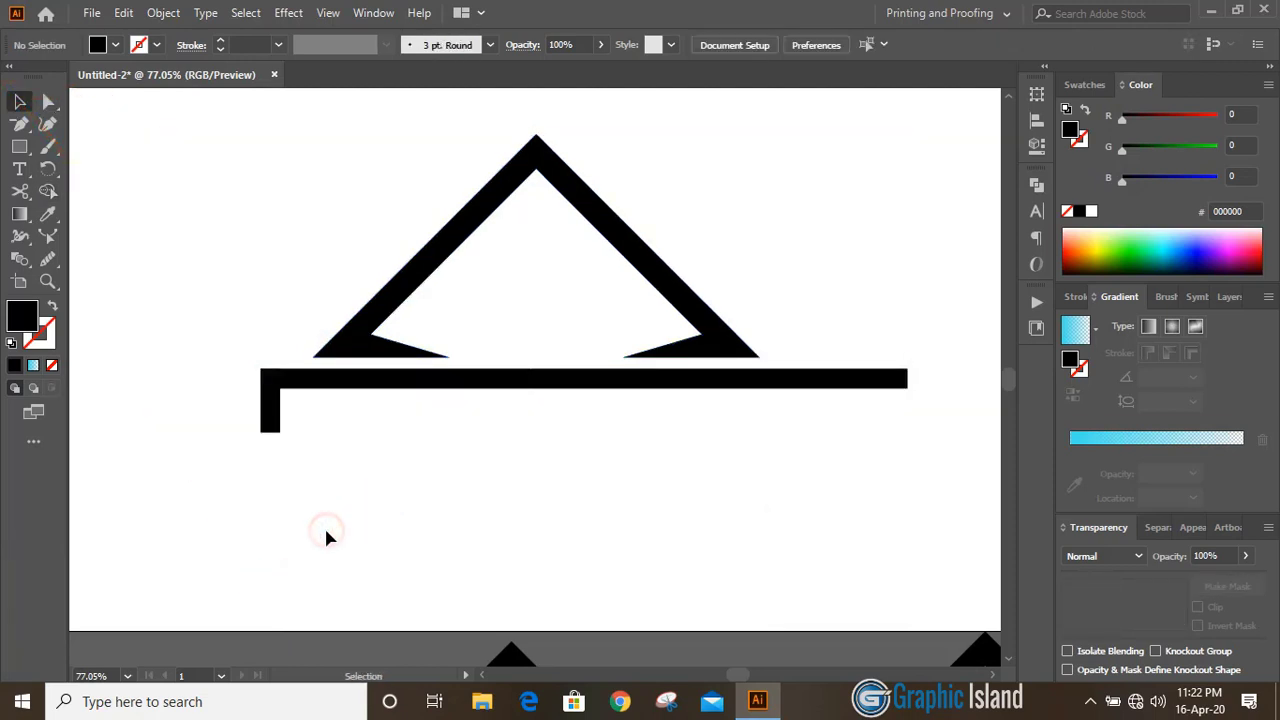
- Copy the short leg to the bar's right end and select both end legs
{"action": "left_click_drag", "start_coordinate": [276, 418], "coordinate": [795, 412]}
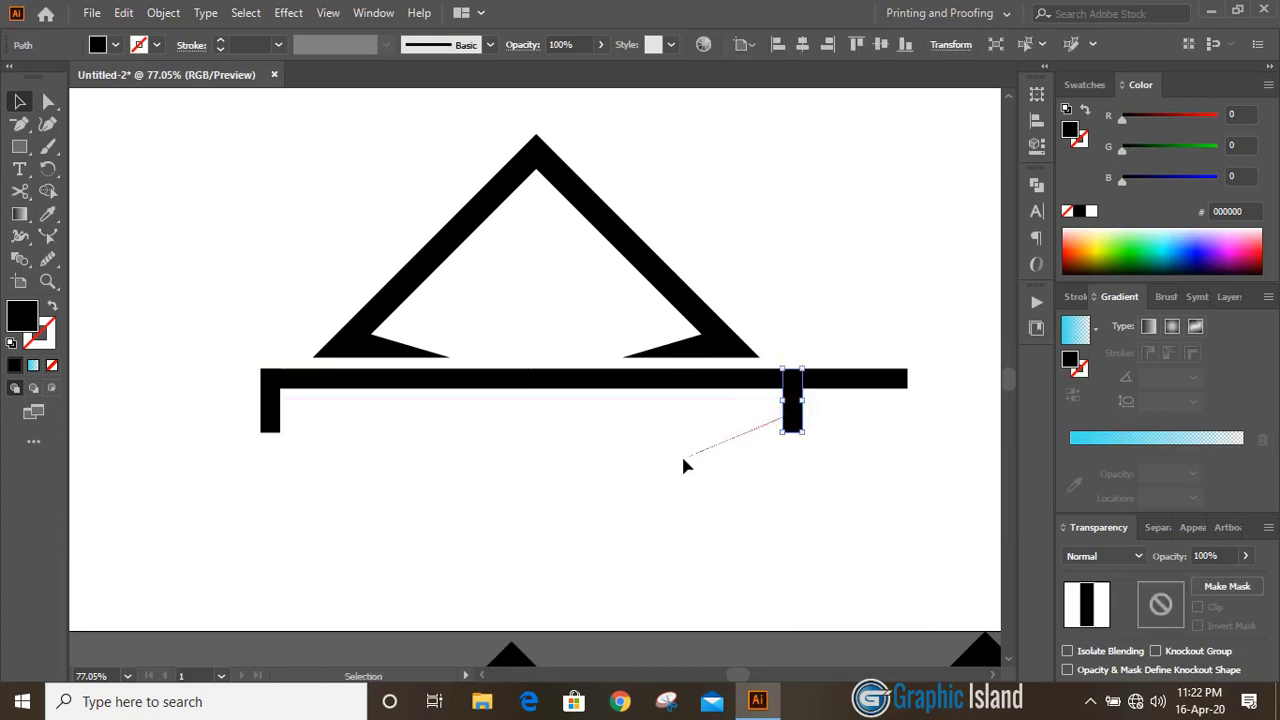
{"action": "left_click", "coordinate": [598, 485]}
{"action": "left_click", "coordinate": [797, 426]}
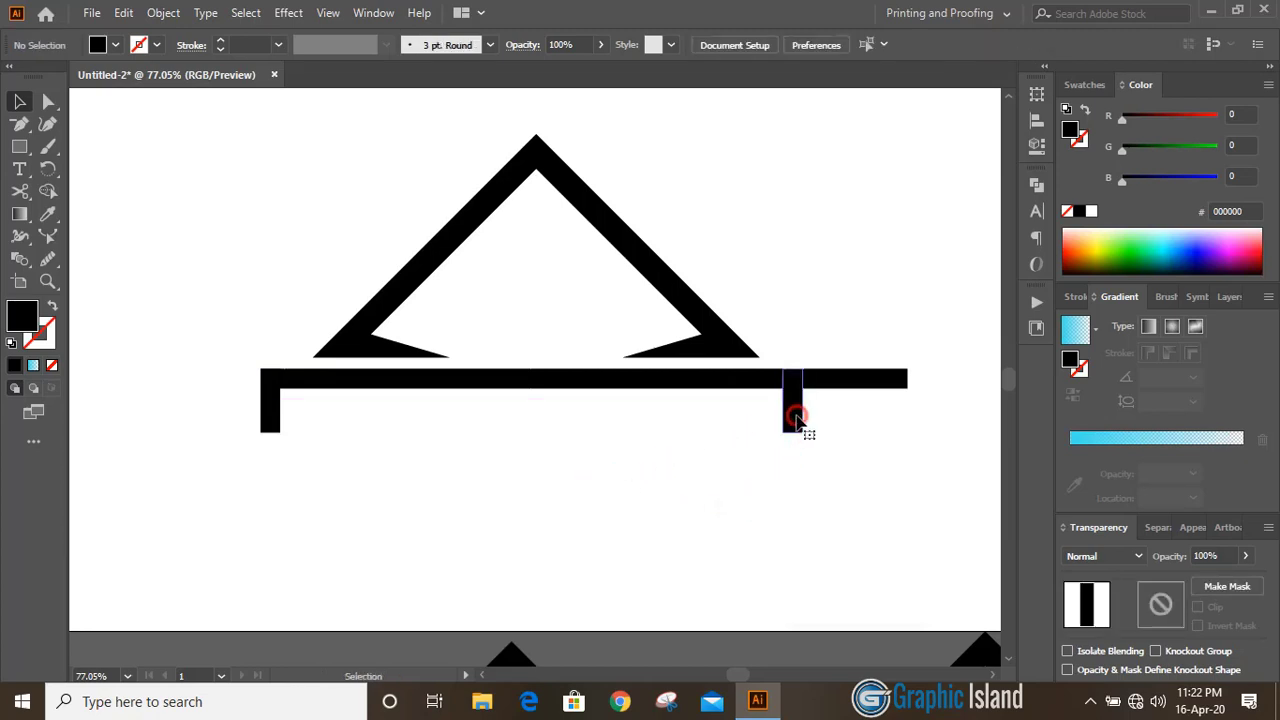
{"action": "left_click", "coordinate": [270, 422], "text": "shift"}
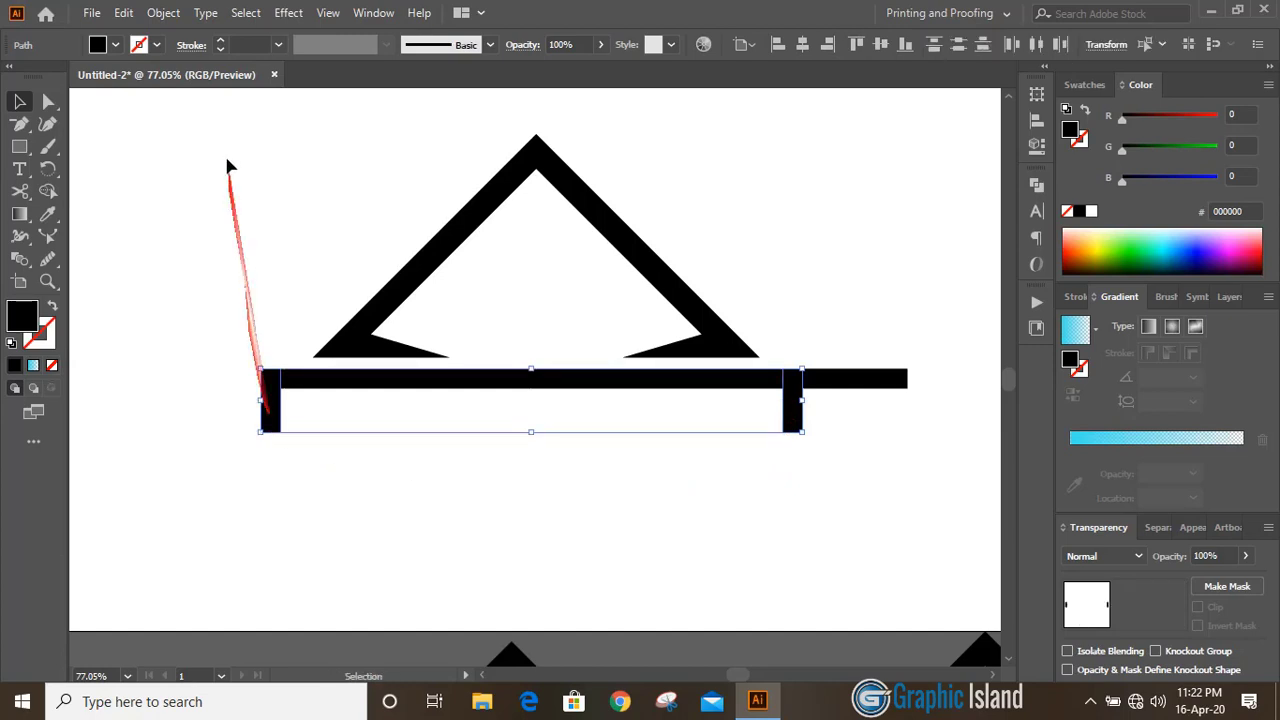
- Blend the end legs with 3 specified steps and page orientation
{"action": "left_click", "coordinate": [163, 13]}
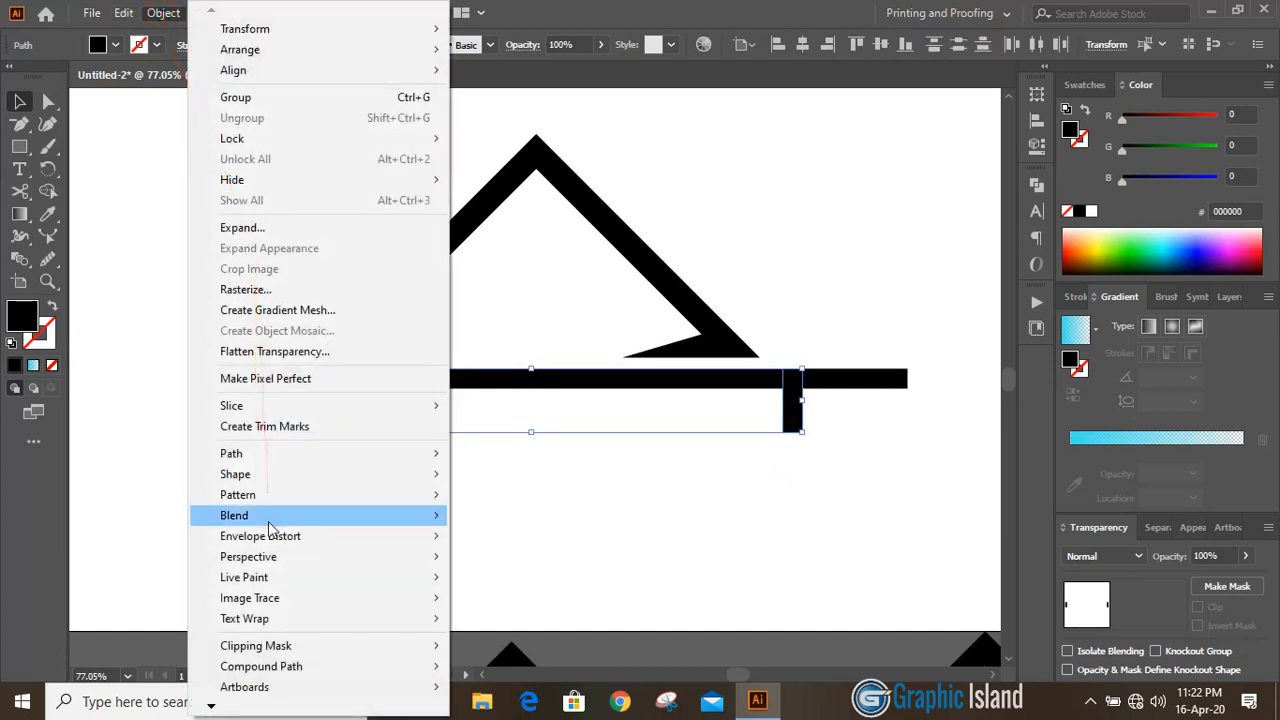
{"action": "mouse_move", "coordinate": [268, 518]}
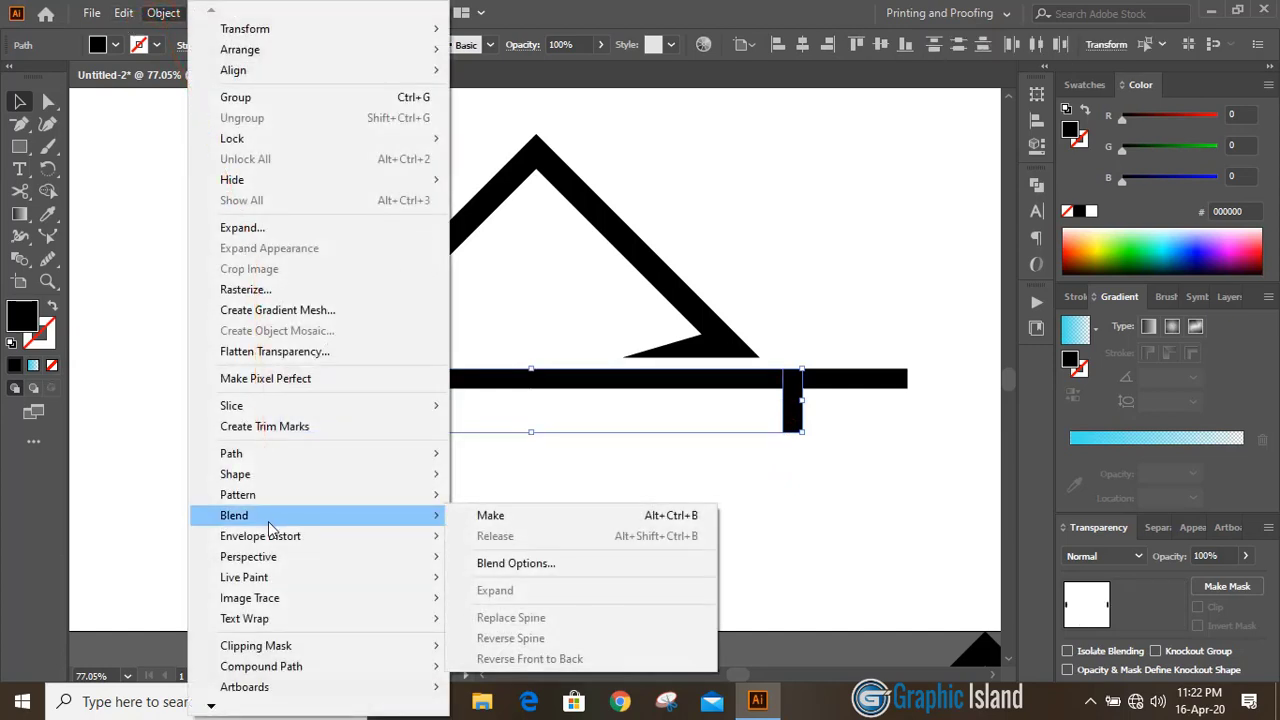
{"action": "left_click", "coordinate": [566, 567]}
{"action": "left_click", "coordinate": [925, 281]}
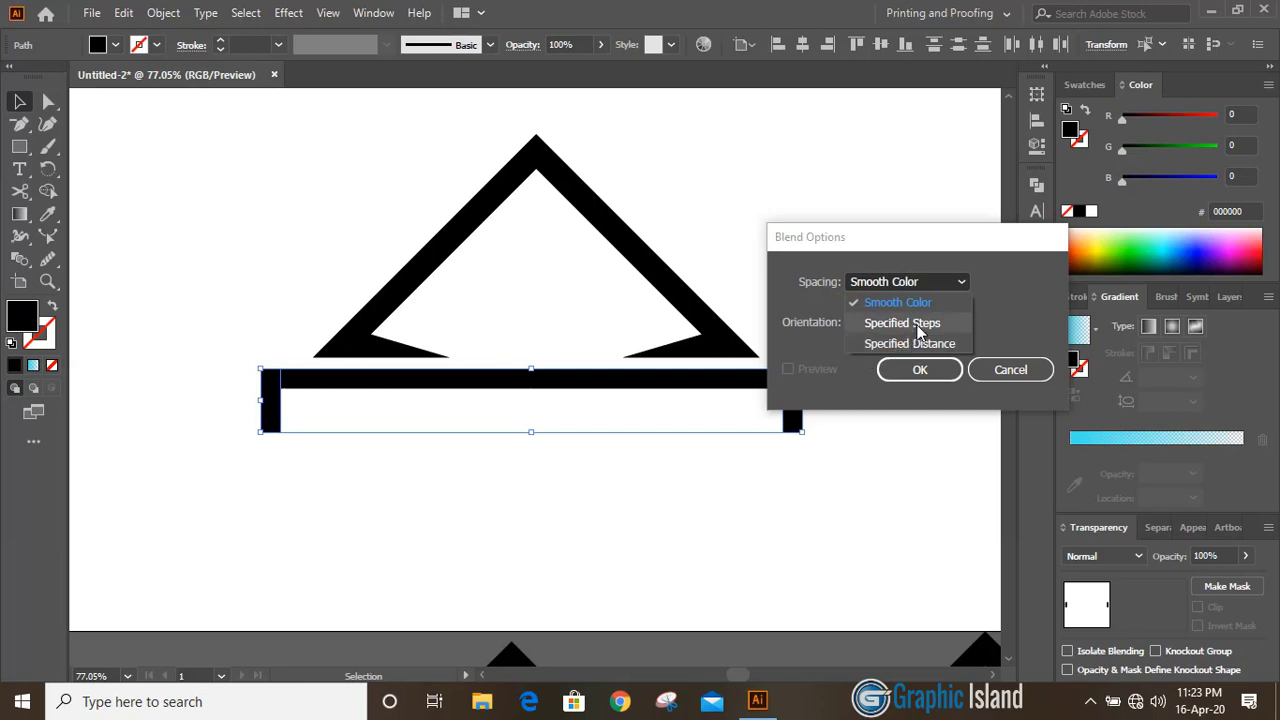
{"action": "left_click", "coordinate": [902, 323]}
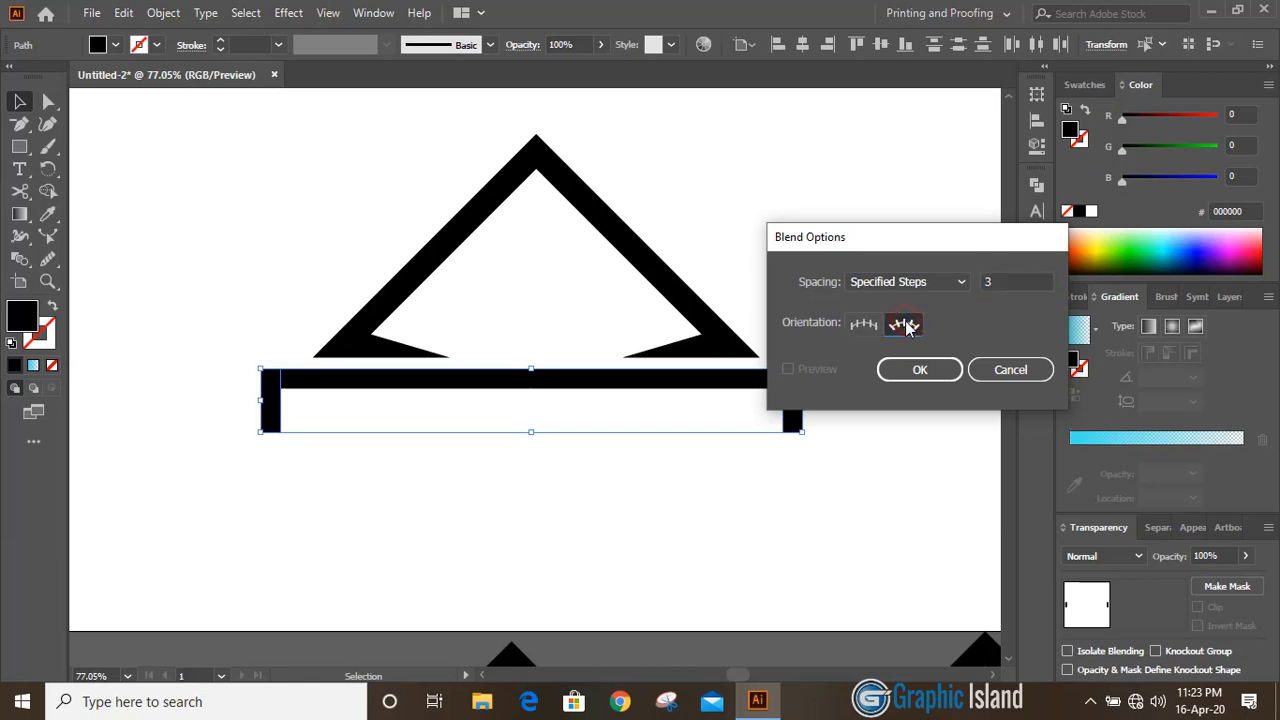
{"action": "left_click", "coordinate": [863, 324]}
{"action": "left_click", "coordinate": [930, 376]}
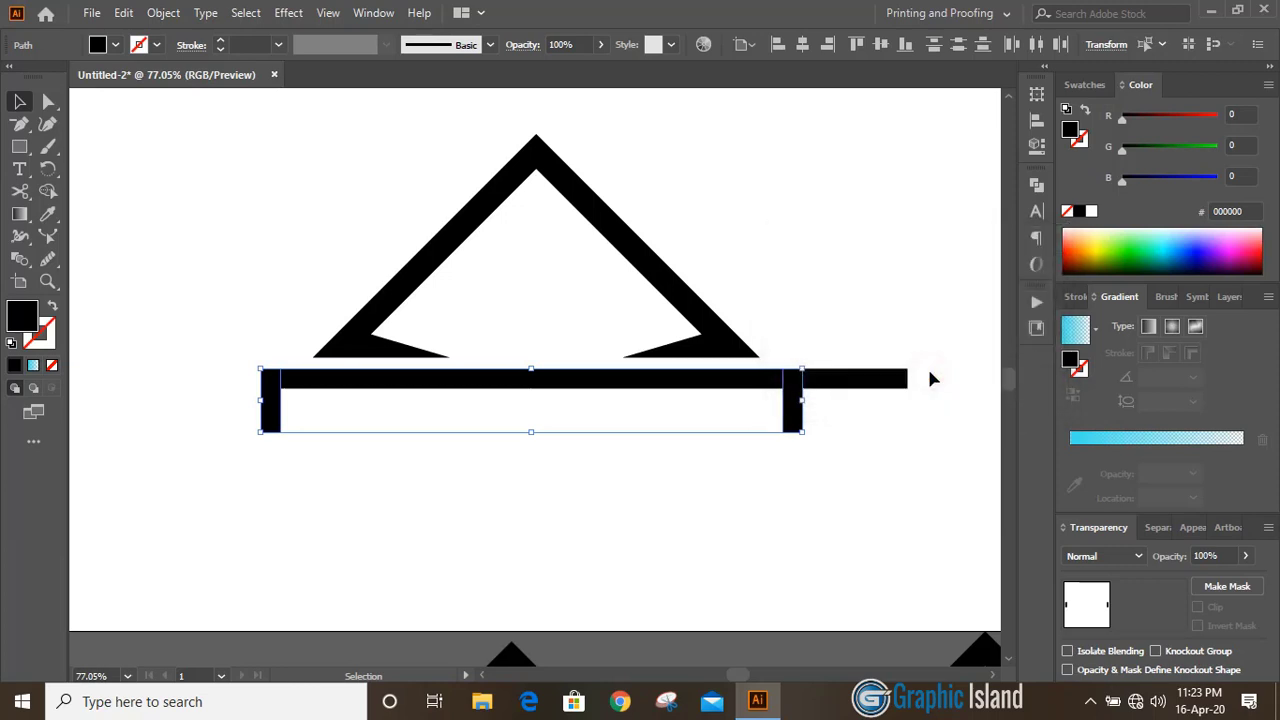
{"action": "left_click", "coordinate": [165, 13]}
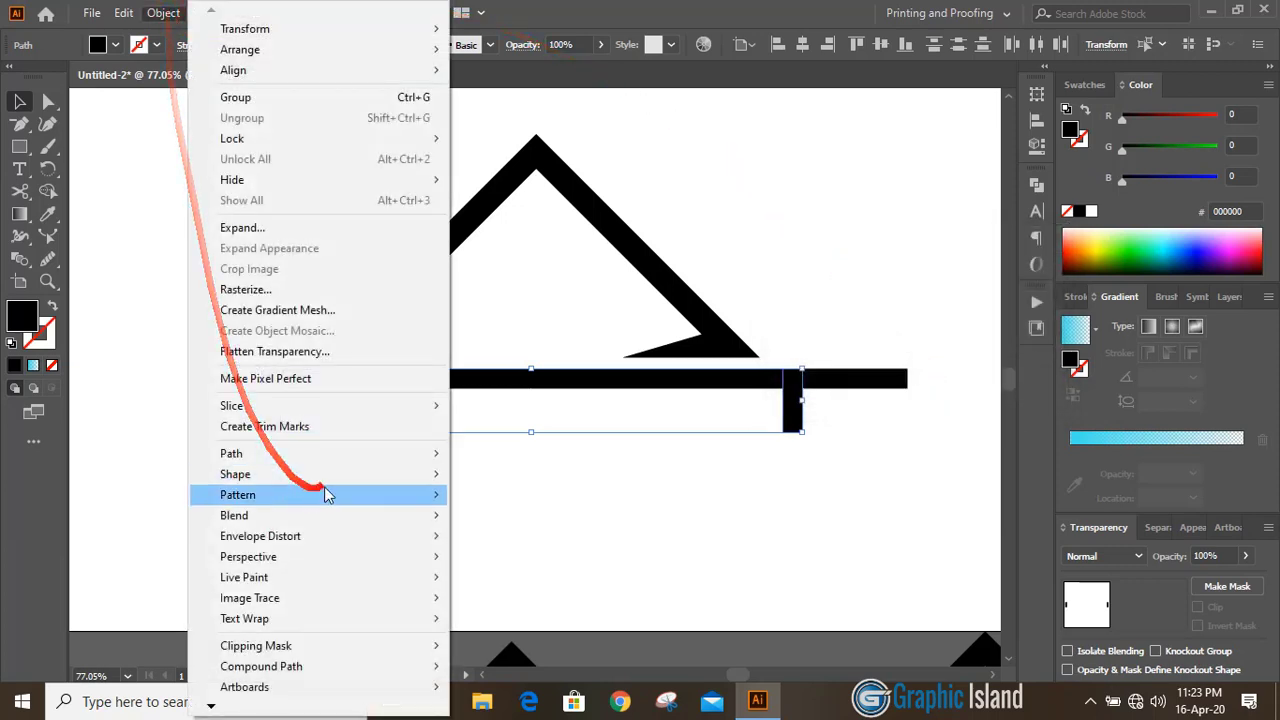
{"action": "mouse_move", "coordinate": [352, 516]}
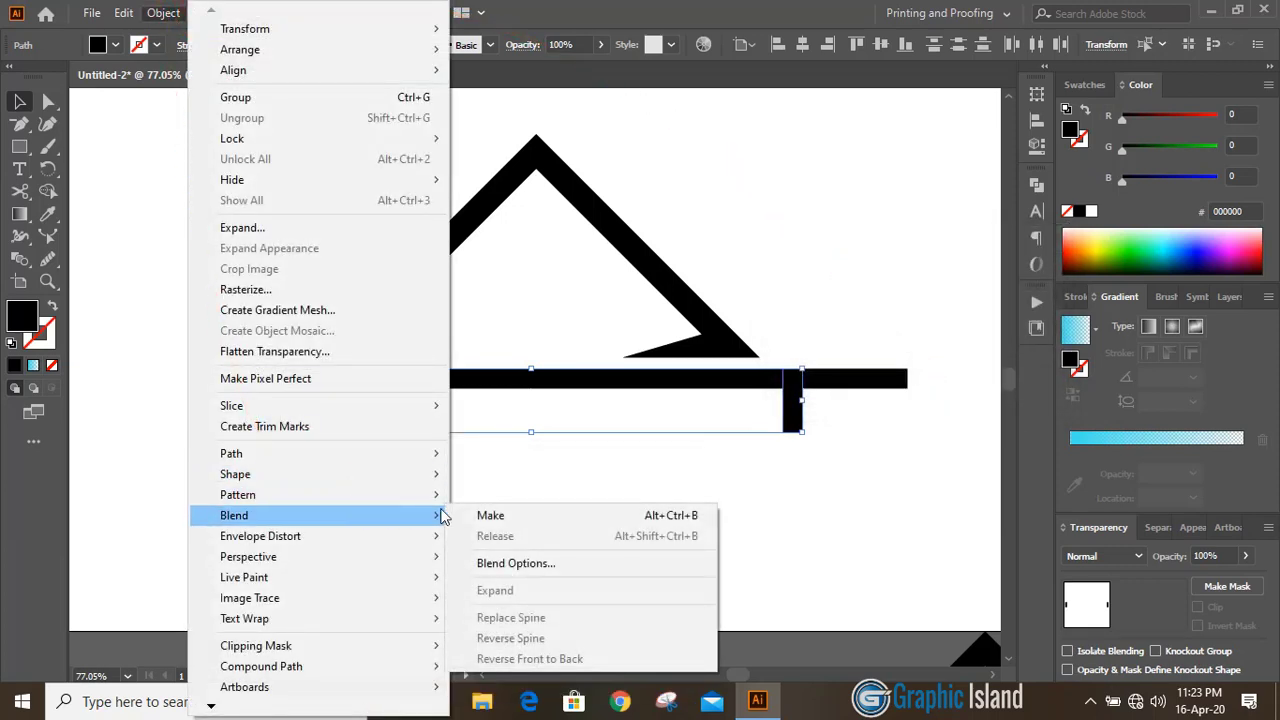
{"action": "left_click", "coordinate": [502, 516]}
{"action": "left_click", "coordinate": [505, 522]}
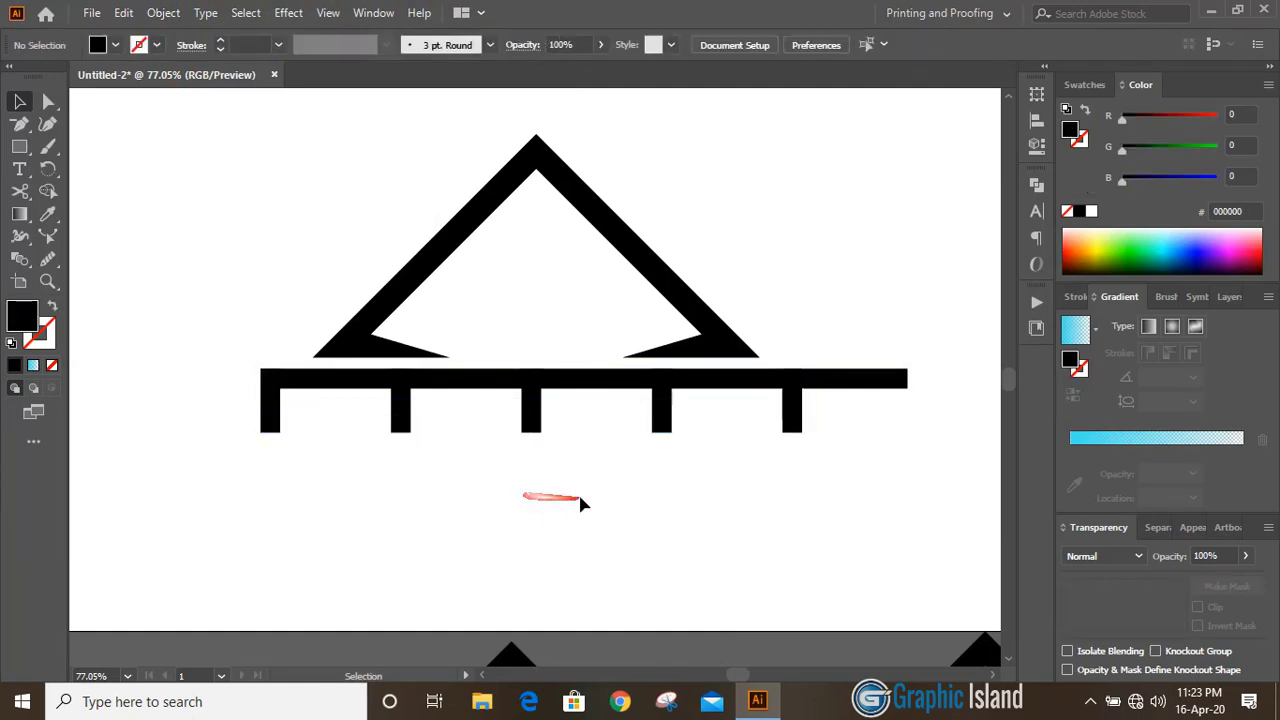
- Expand the leg blend into separate shapes
{"action": "left_click", "coordinate": [531, 418]}
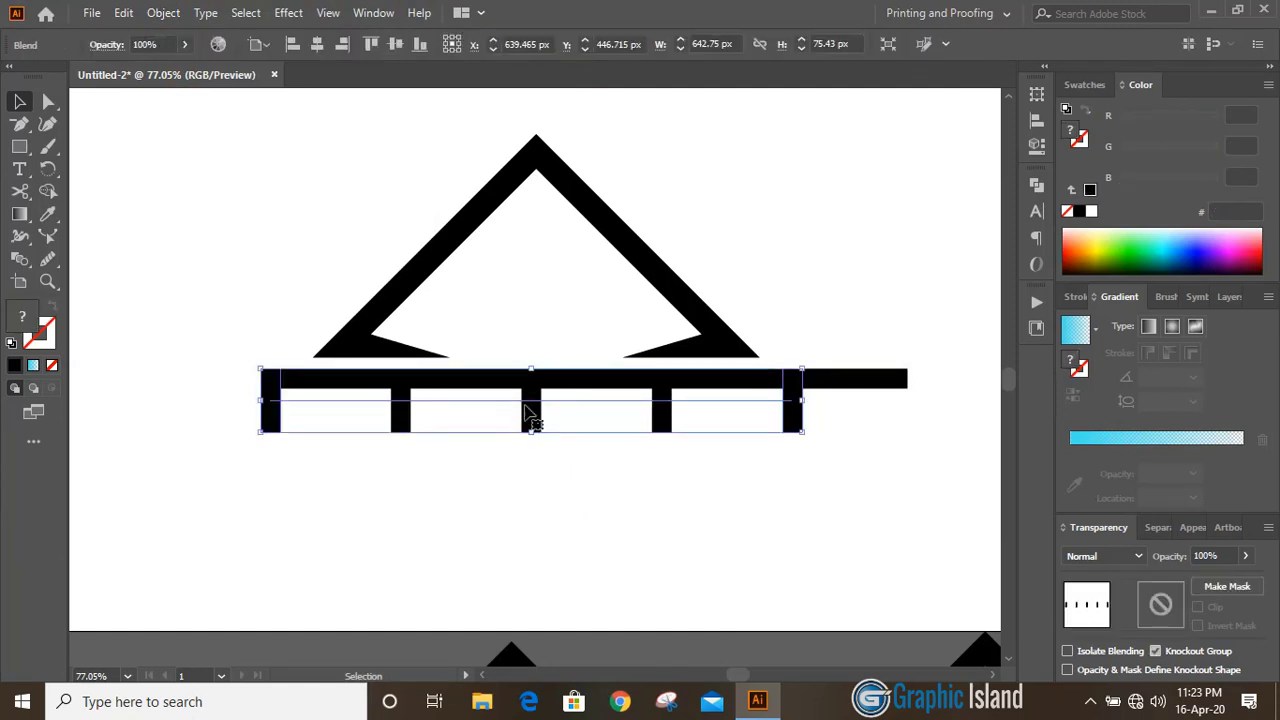
{"action": "left_click", "coordinate": [165, 13]}
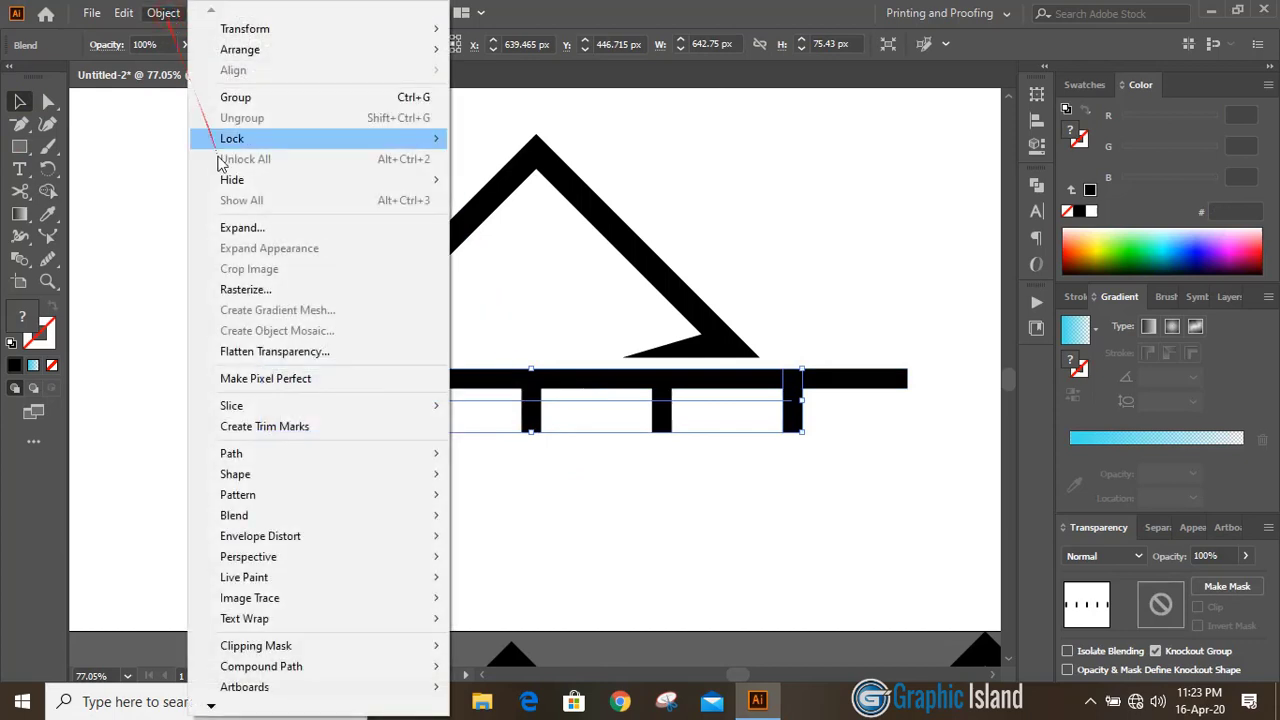
{"action": "left_click", "coordinate": [278, 229]}
{"action": "left_click", "coordinate": [594, 455]}
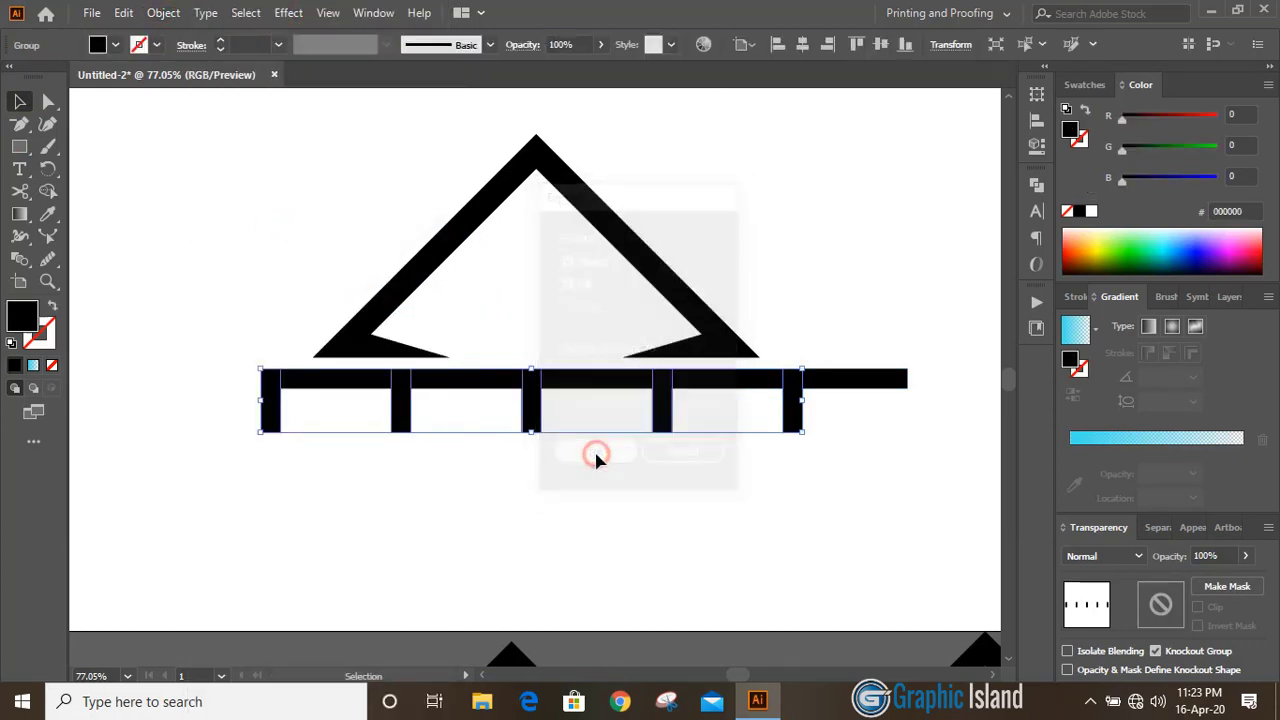
{"action": "left_click", "coordinate": [757, 505]}
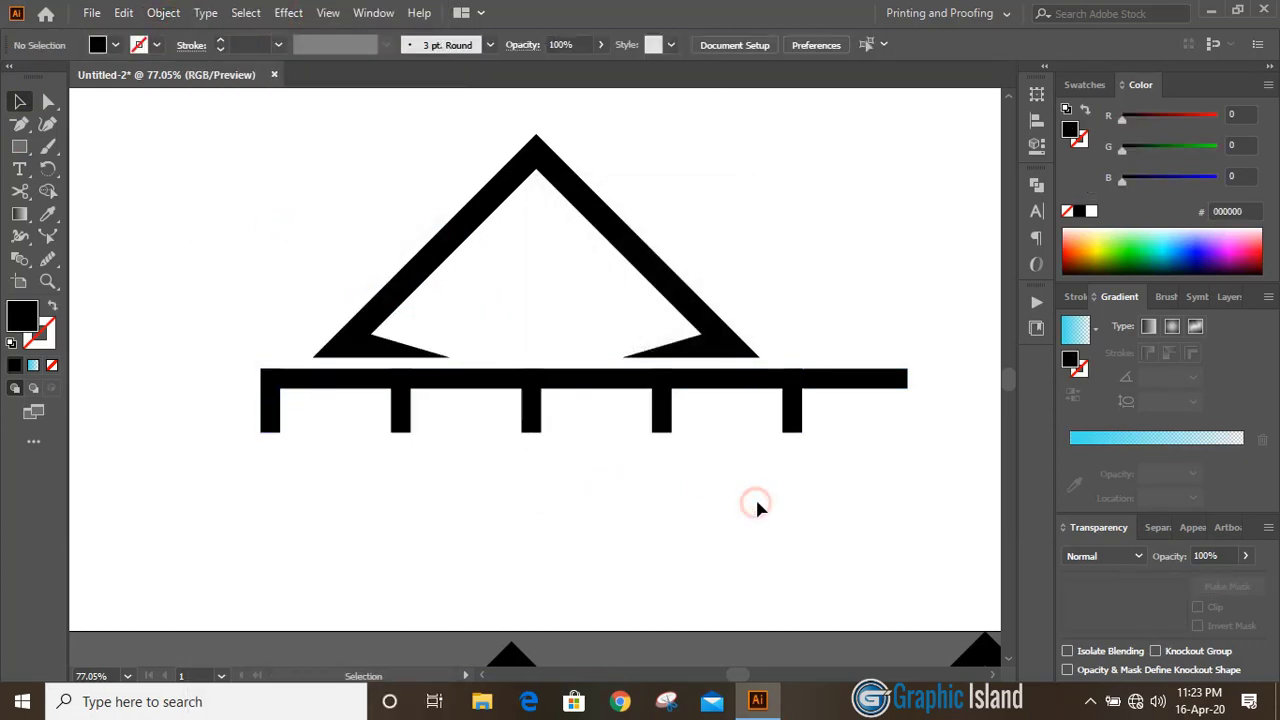
- Trim off the bar's overhang past the right leg with the Shape Builder tool
{"action": "left_click", "coordinate": [789, 425]}
{"action": "left_click", "coordinate": [866, 390], "text": "shift"}
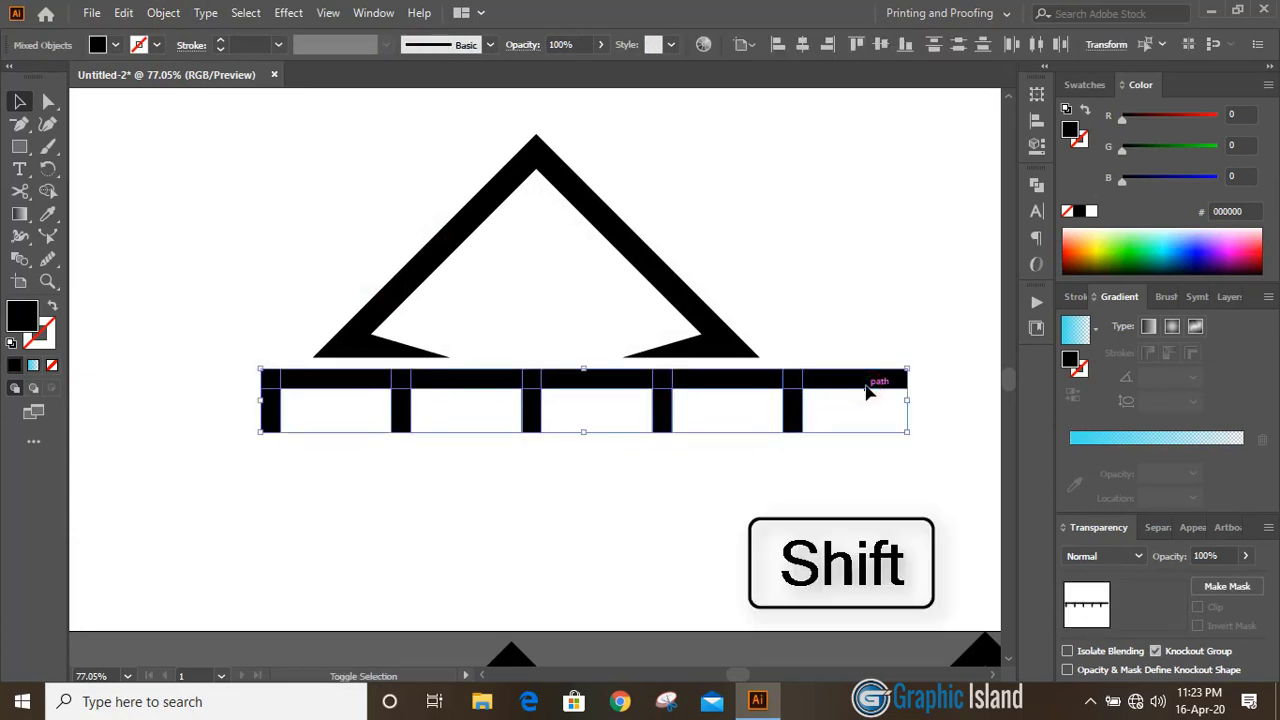
{"action": "left_click", "coordinate": [47, 191]}
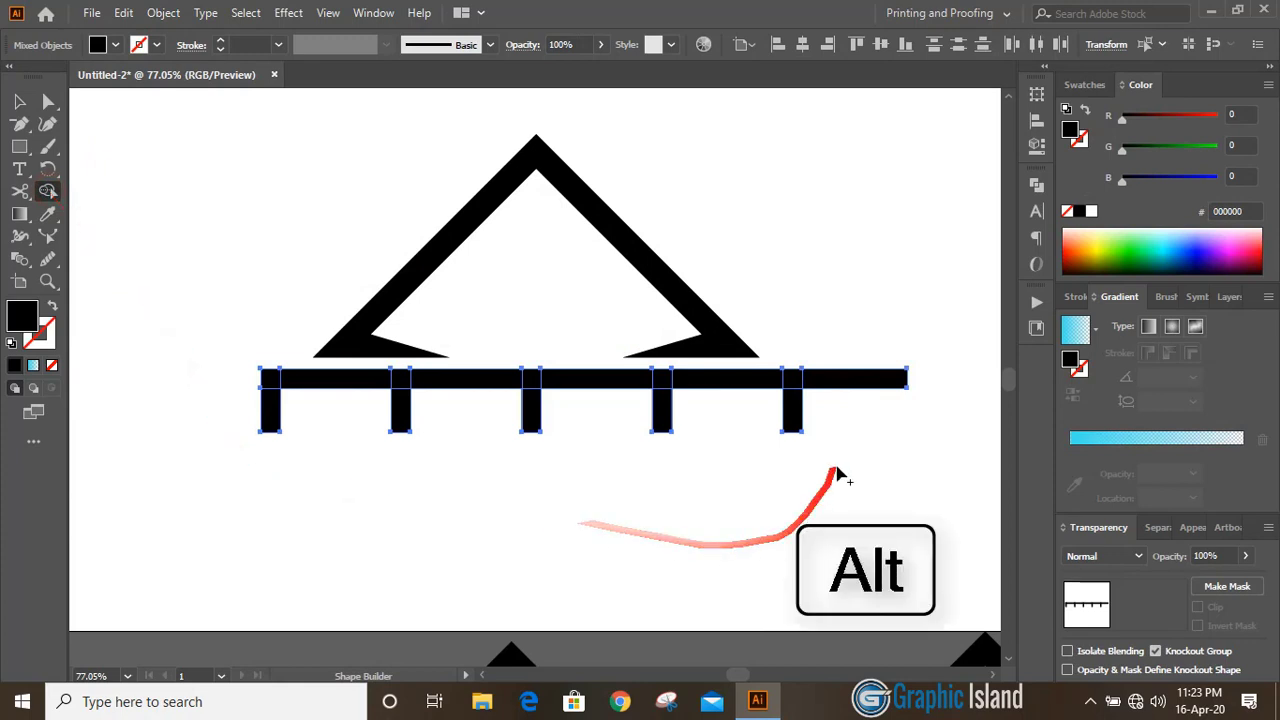
{"action": "left_click_drag", "start_coordinate": [841, 350], "coordinate": [837, 414]}
{"action": "left_click", "coordinate": [19, 101]}
- Unite the bar and all five legs in Pathfinder
{"action": "left_click_drag", "start_coordinate": [845, 478], "coordinate": [263, 377]}
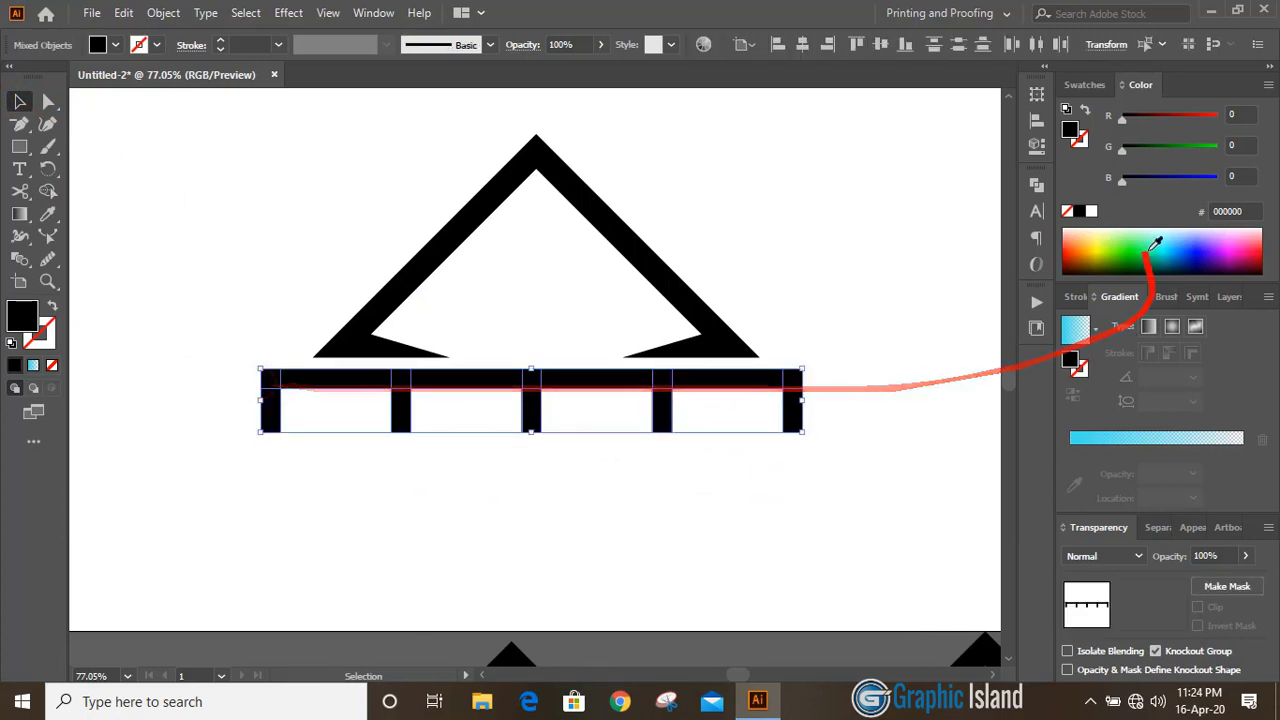
{"action": "left_click", "coordinate": [1038, 185]}
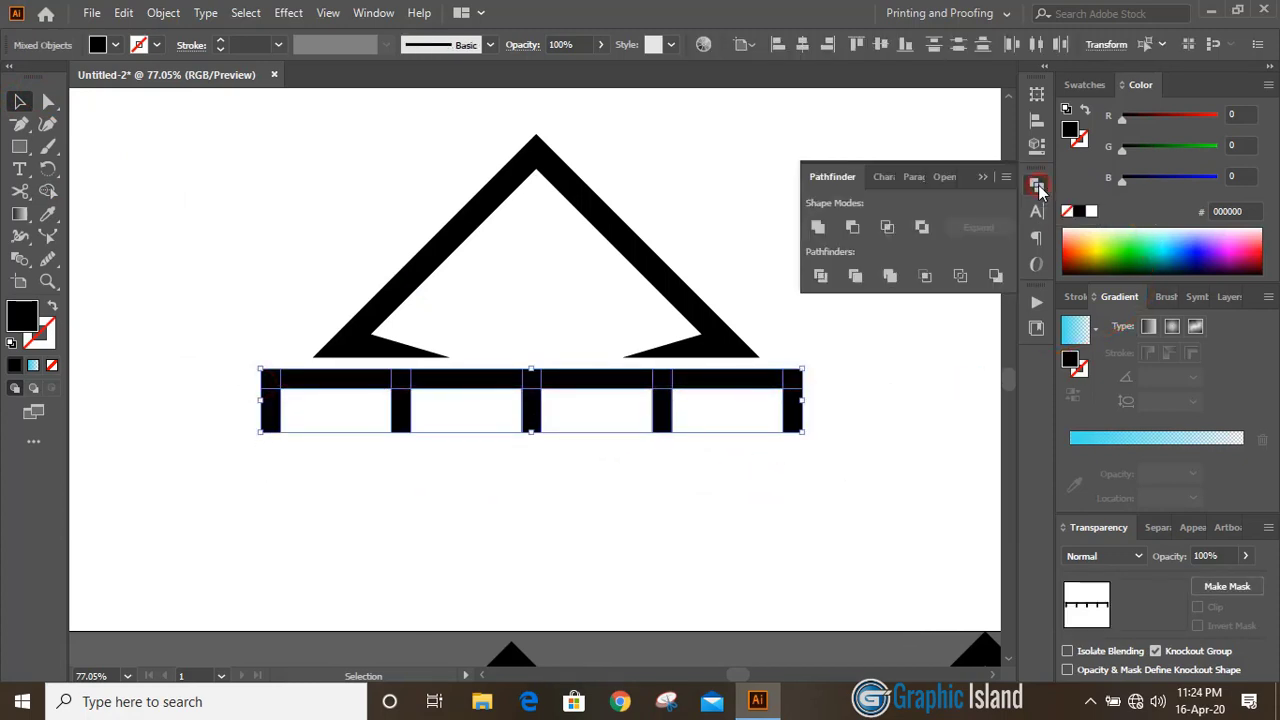
{"action": "left_click", "coordinate": [824, 231]}
{"action": "left_click", "coordinate": [983, 178]}
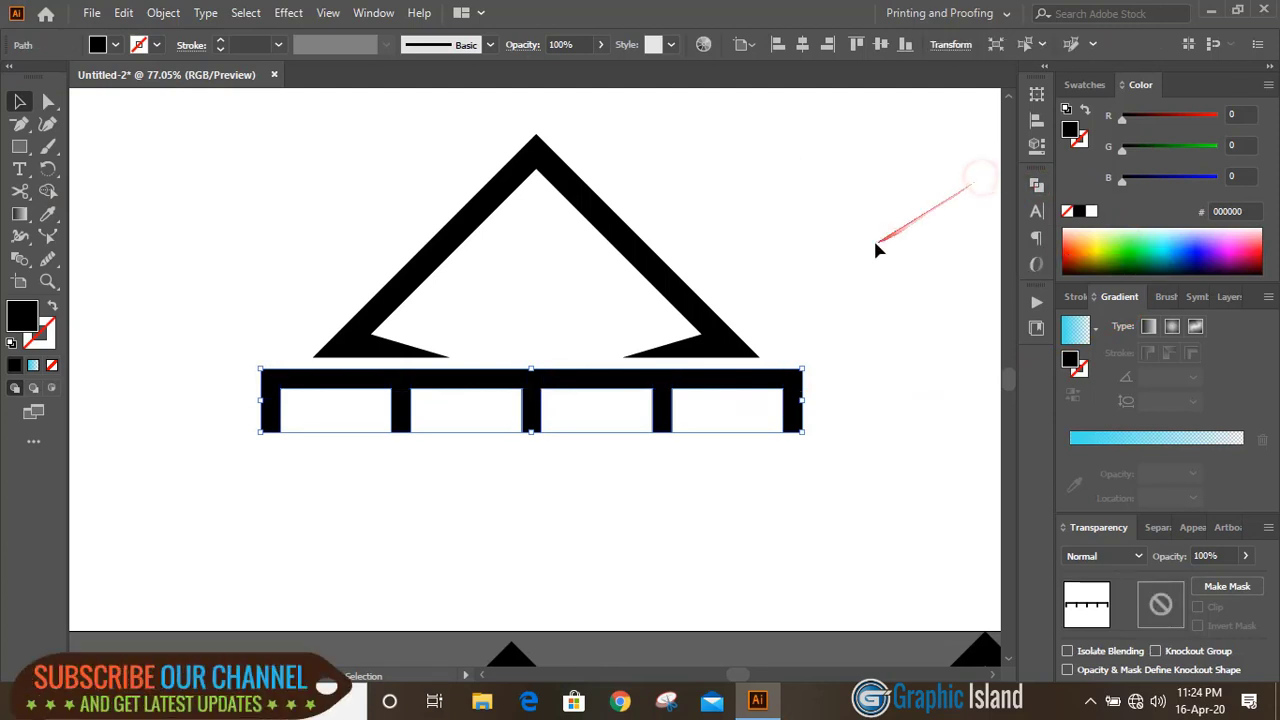
{"action": "left_click", "coordinate": [871, 237]}
- Centre the triangle horizontally over the legged bar
{"action": "left_click_drag", "start_coordinate": [292, 165], "coordinate": [749, 458]}
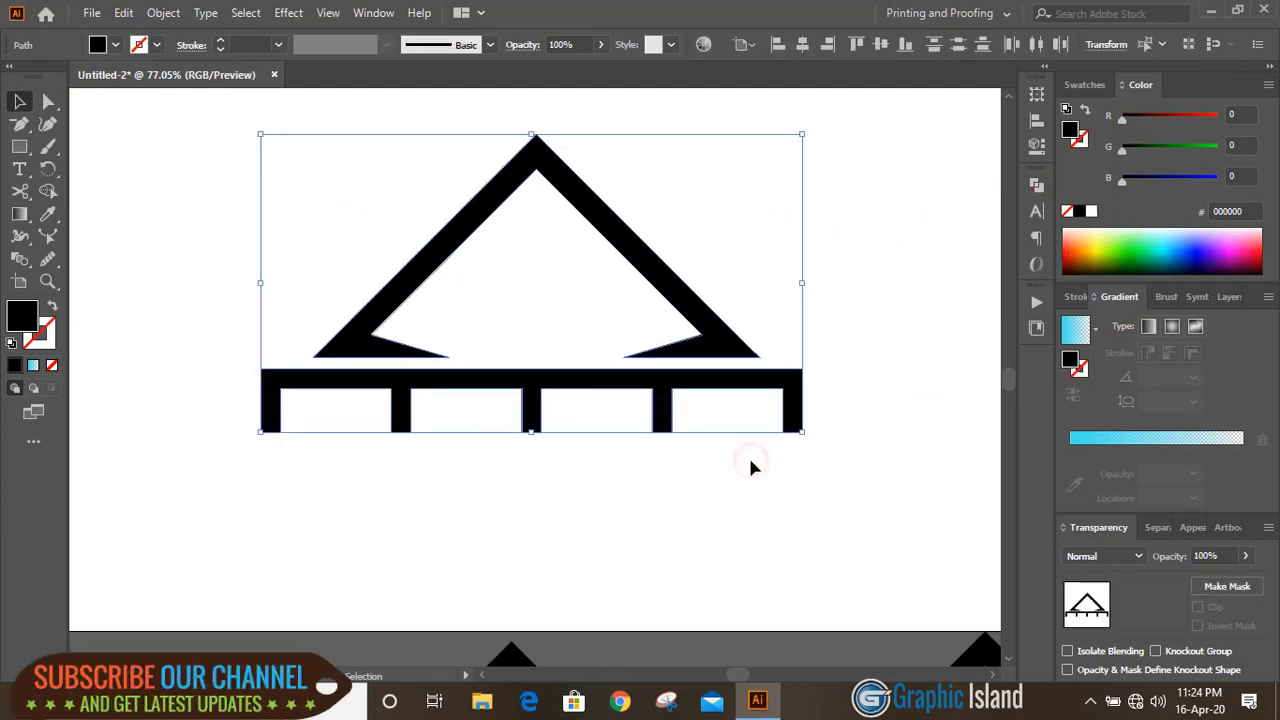
{"action": "left_click", "coordinate": [803, 47]}
{"action": "left_click", "coordinate": [866, 295]}
{"action": "scroll", "coordinate": [866, 300], "scroll_direction": "up", "scroll_amount": 1}
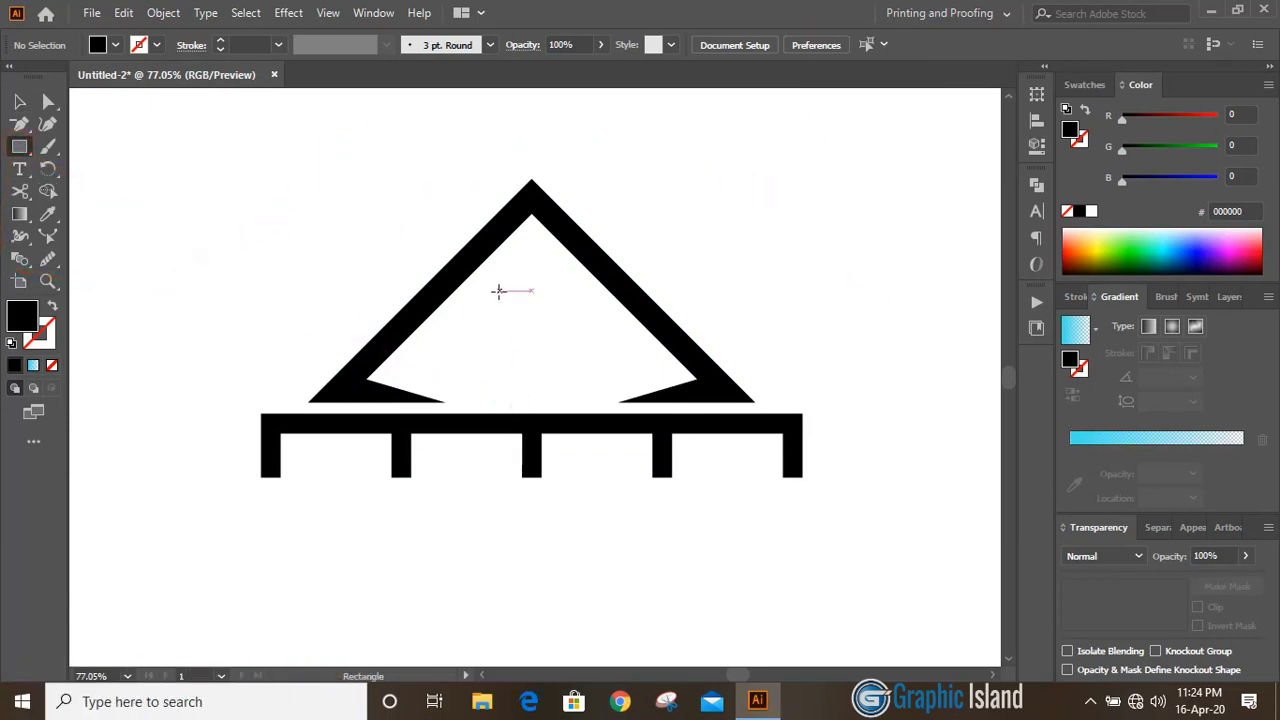
- Draw a door rectangle inside the triangle and centre it horizontally in the house
{"action": "mouse_move", "coordinate": [494, 280]}
{"action": "left_mouse_down"}
{"action": "mouse_move", "coordinate": [583, 404]}
{"action": "mouse_move", "coordinate": [569, 402]}
{"action": "left_mouse_up"}
{"action": "left_click", "coordinate": [19, 101]}
{"action": "left_click_drag", "start_coordinate": [289, 158], "coordinate": [706, 485]}
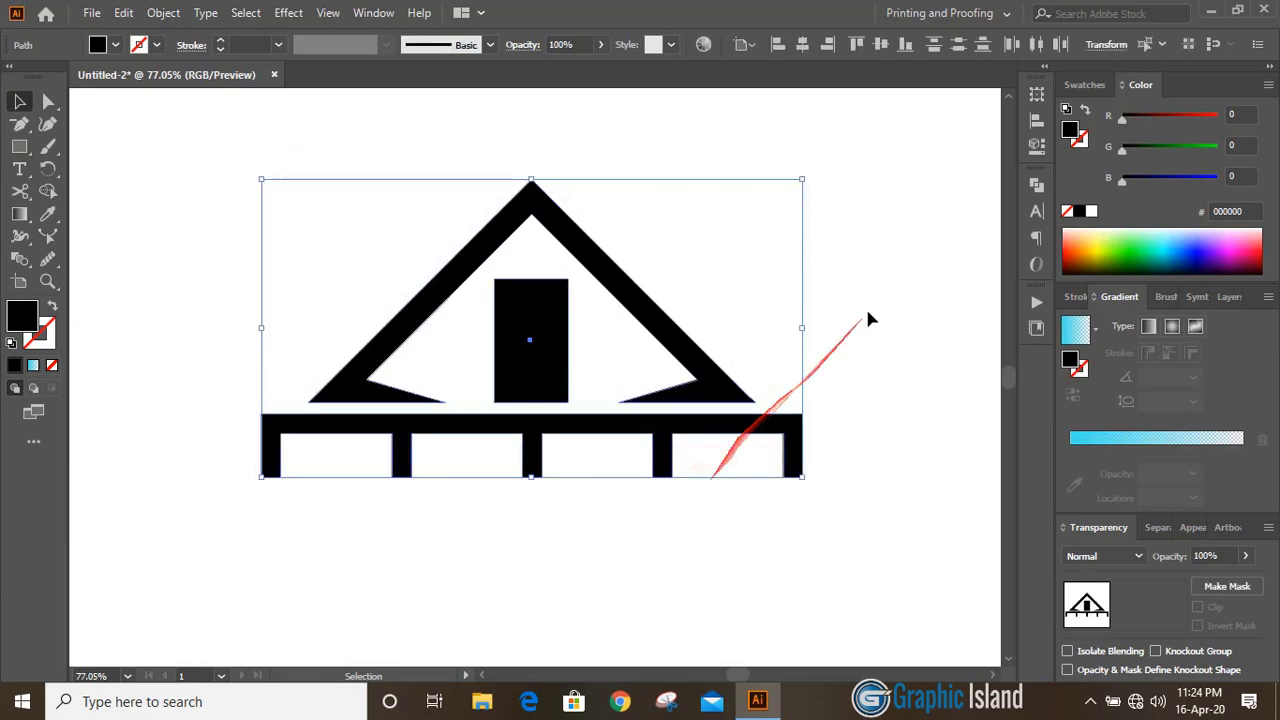
{"action": "left_click", "coordinate": [802, 46]}
{"action": "left_click", "coordinate": [730, 241]}
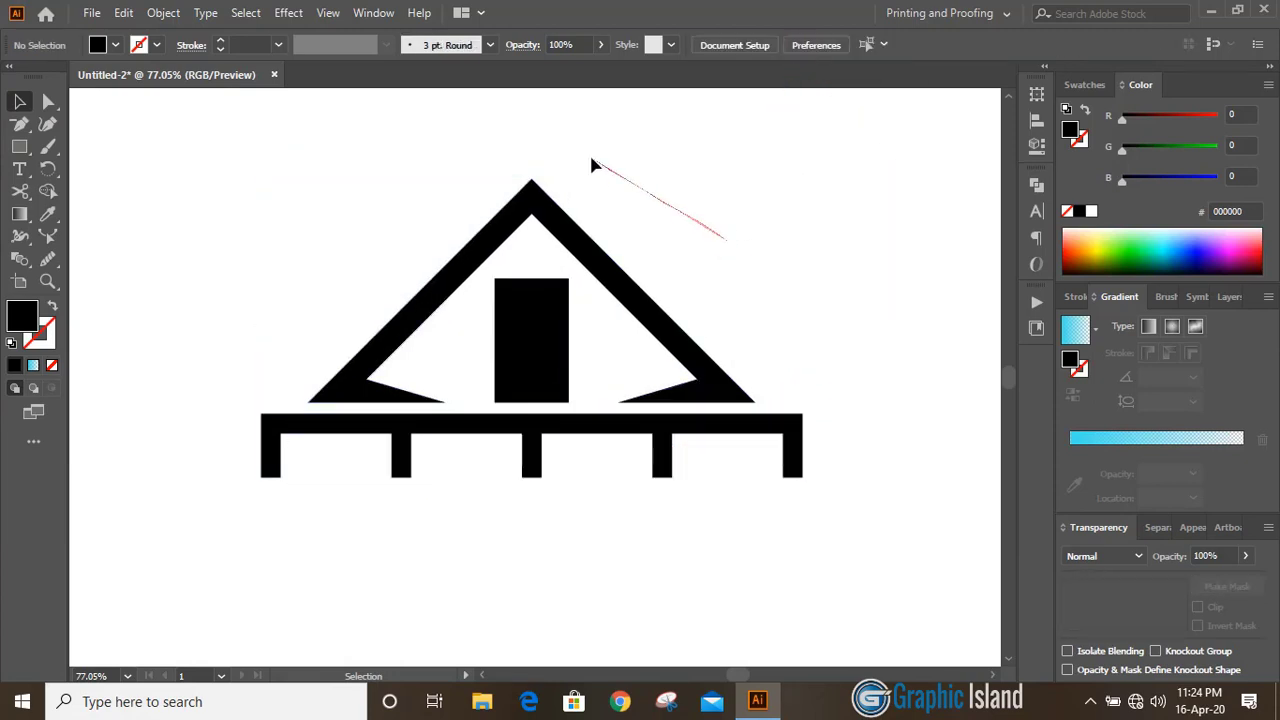
- Round the door's two top corners into an arch with live corners
{"action": "left_click", "coordinate": [48, 104]}
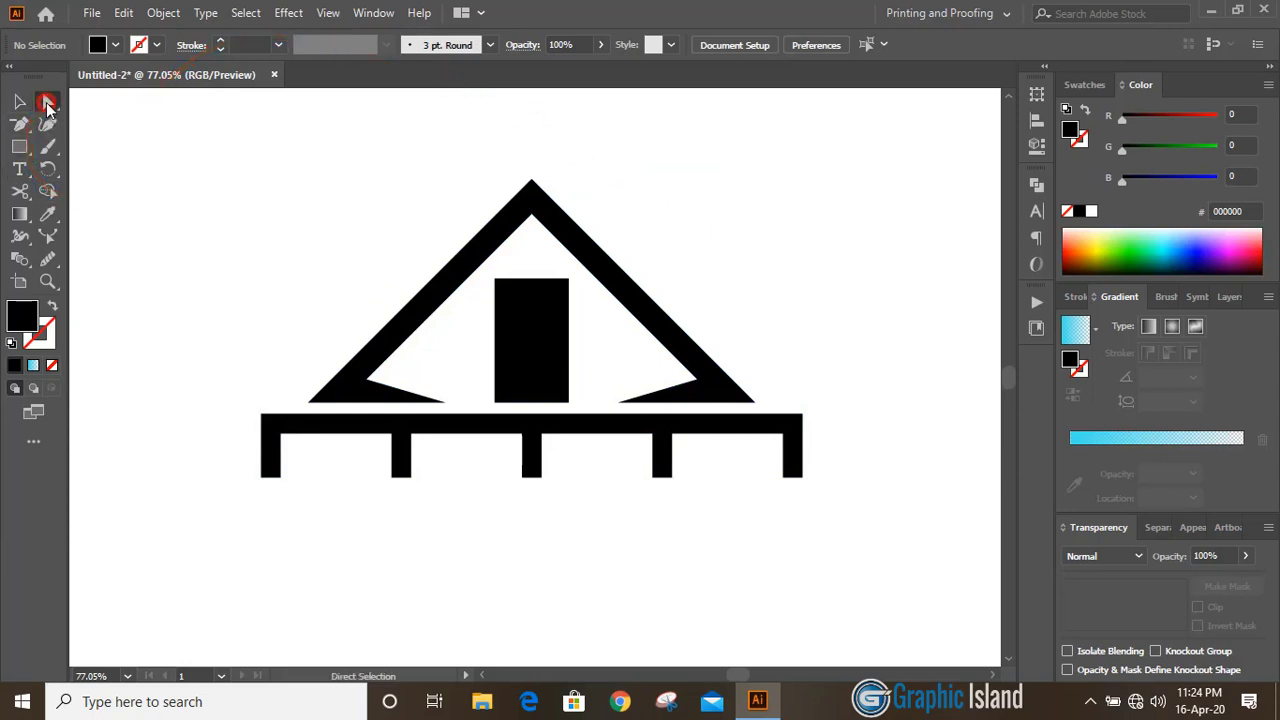
{"action": "left_click", "coordinate": [567, 284], "text": "shift"}
{"action": "left_click", "coordinate": [497, 280], "text": "shift"}
{"action": "left_click_drag", "start_coordinate": [556, 292], "coordinate": [548, 362]}
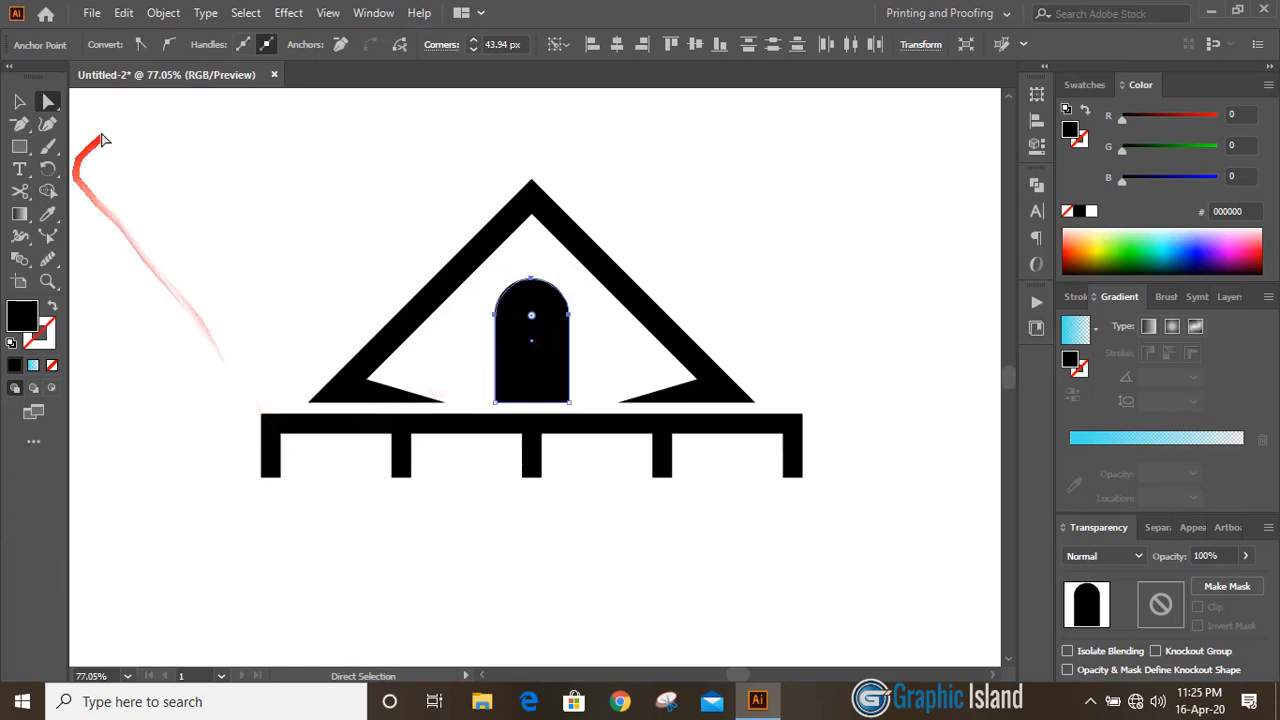
{"action": "left_click", "coordinate": [19, 101]}
{"action": "left_click", "coordinate": [191, 286]}
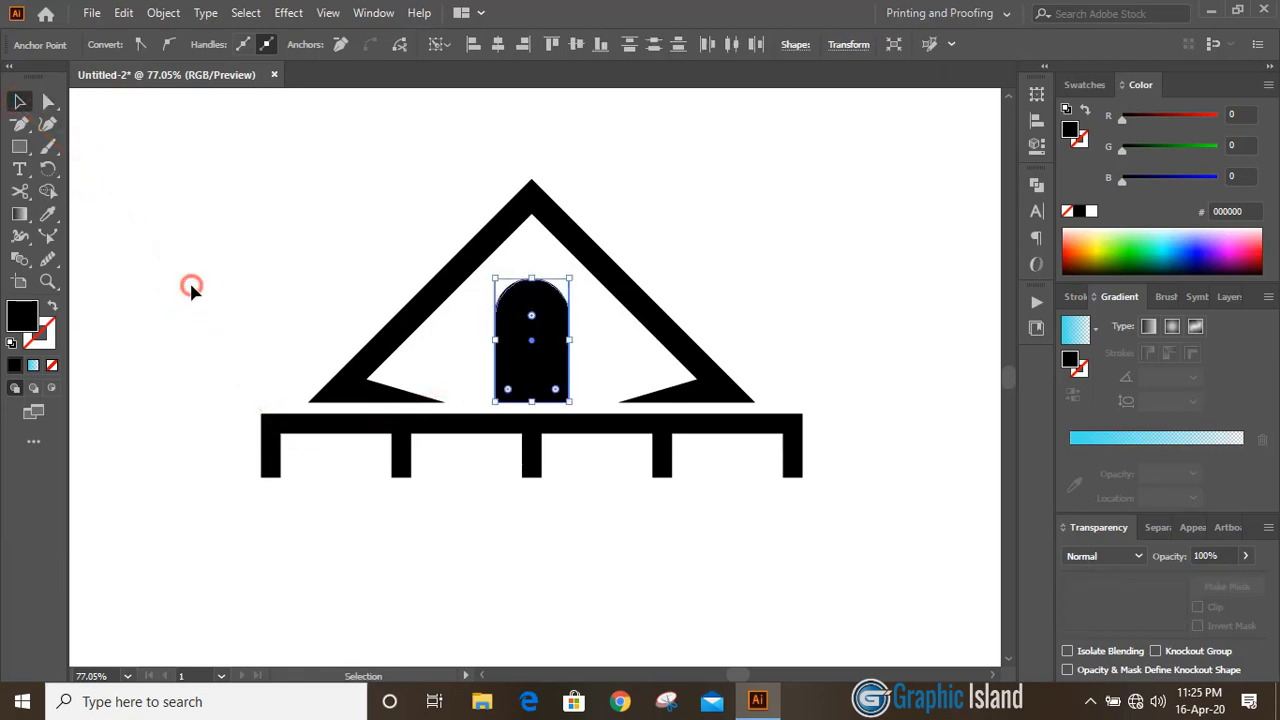
- Draw a thin yellow-green vertical divider through the door and centre it horizontally
{"action": "left_click", "coordinate": [19, 146]}
{"action": "left_click_drag", "start_coordinate": [528, 263], "coordinate": [535, 429]}
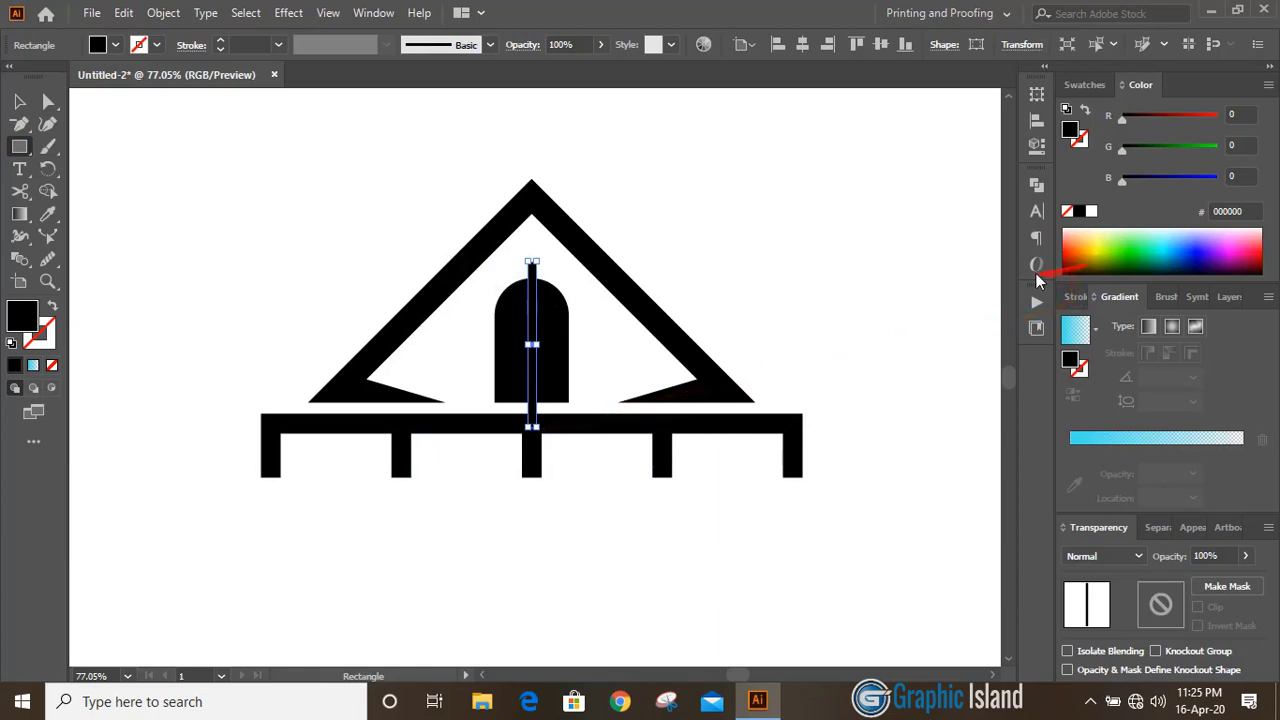
{"action": "left_click", "coordinate": [1103, 248]}
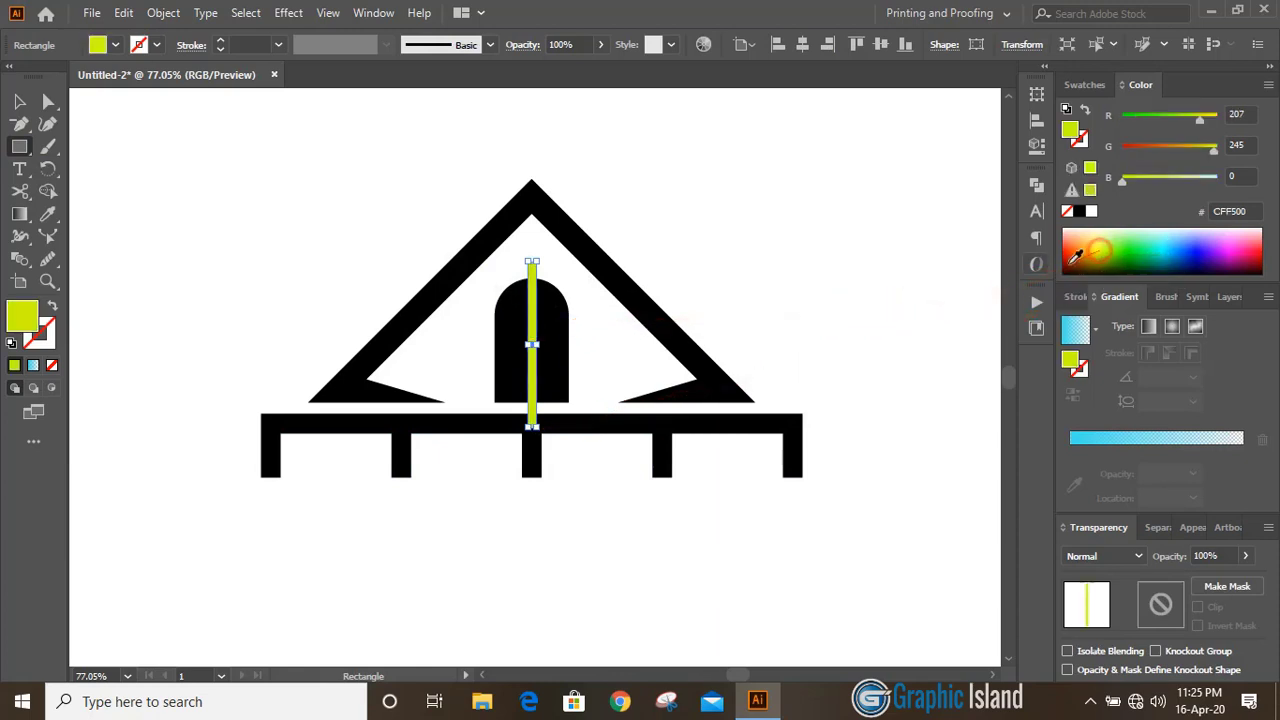
{"action": "left_click", "coordinate": [19, 101]}
{"action": "left_click", "coordinate": [208, 206]}
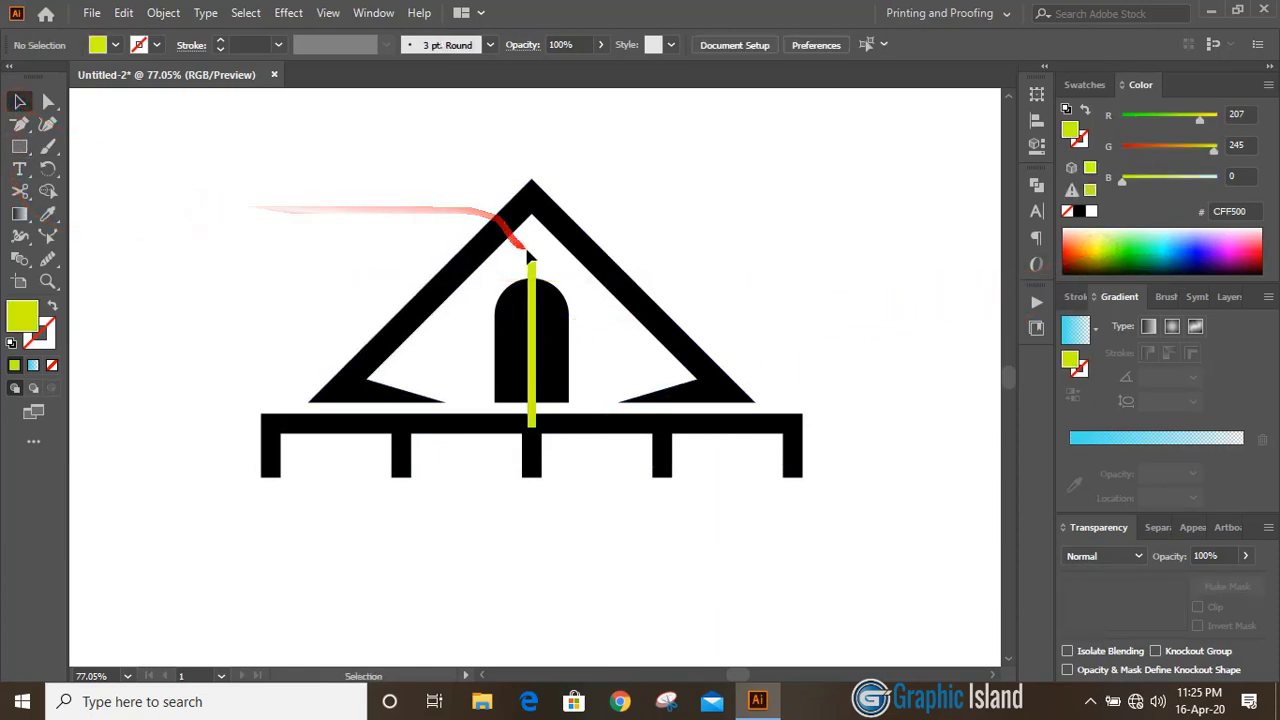
{"action": "left_click", "coordinate": [533, 271]}
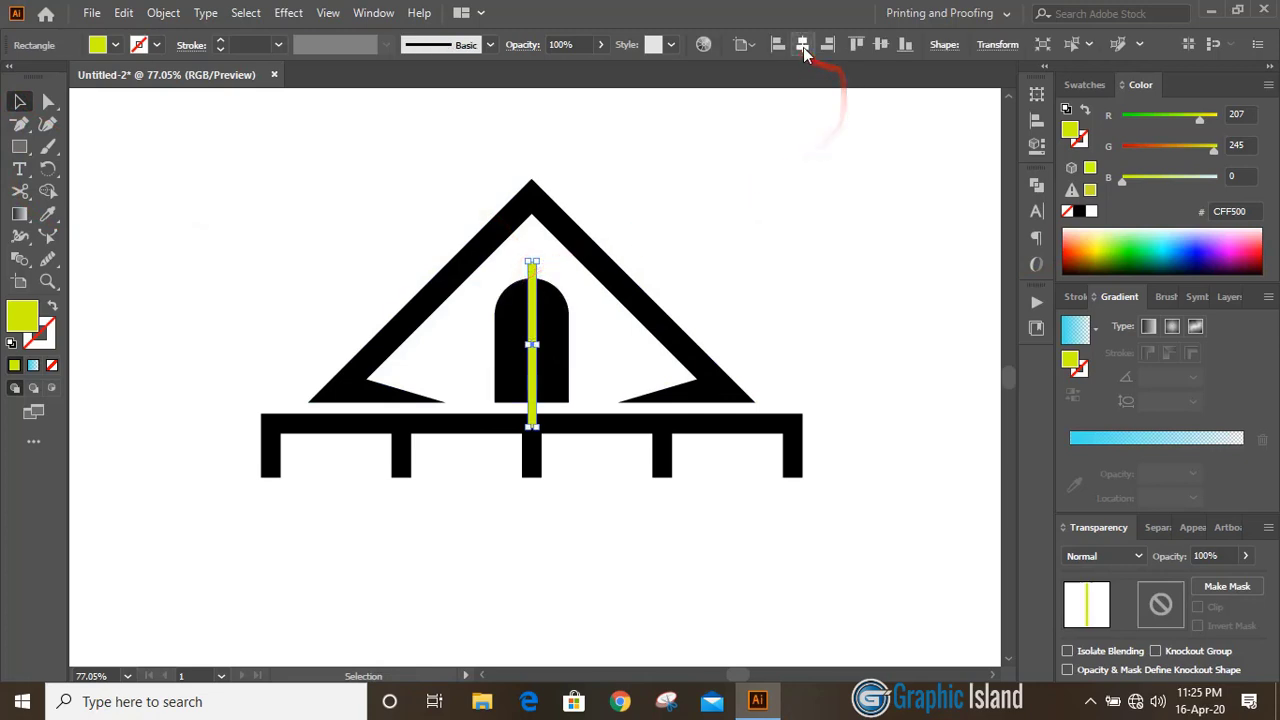
{"action": "left_click", "coordinate": [802, 46]}
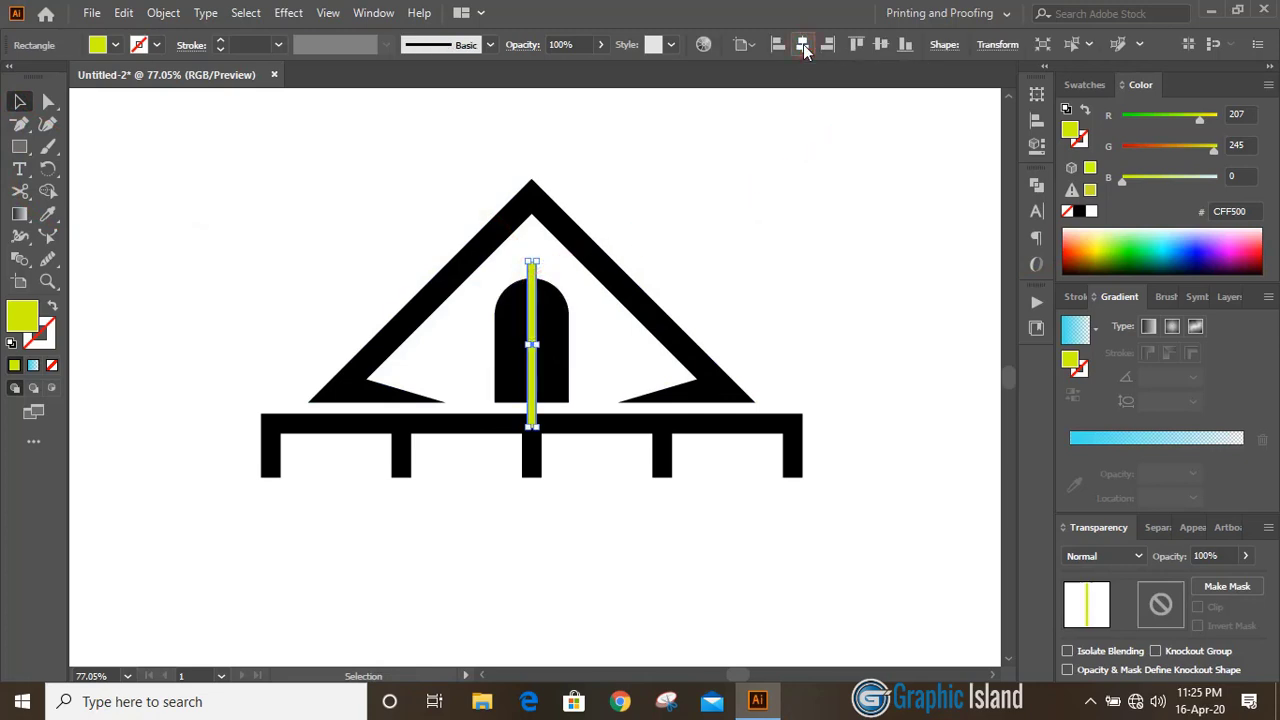
{"action": "left_click", "coordinate": [745, 216]}
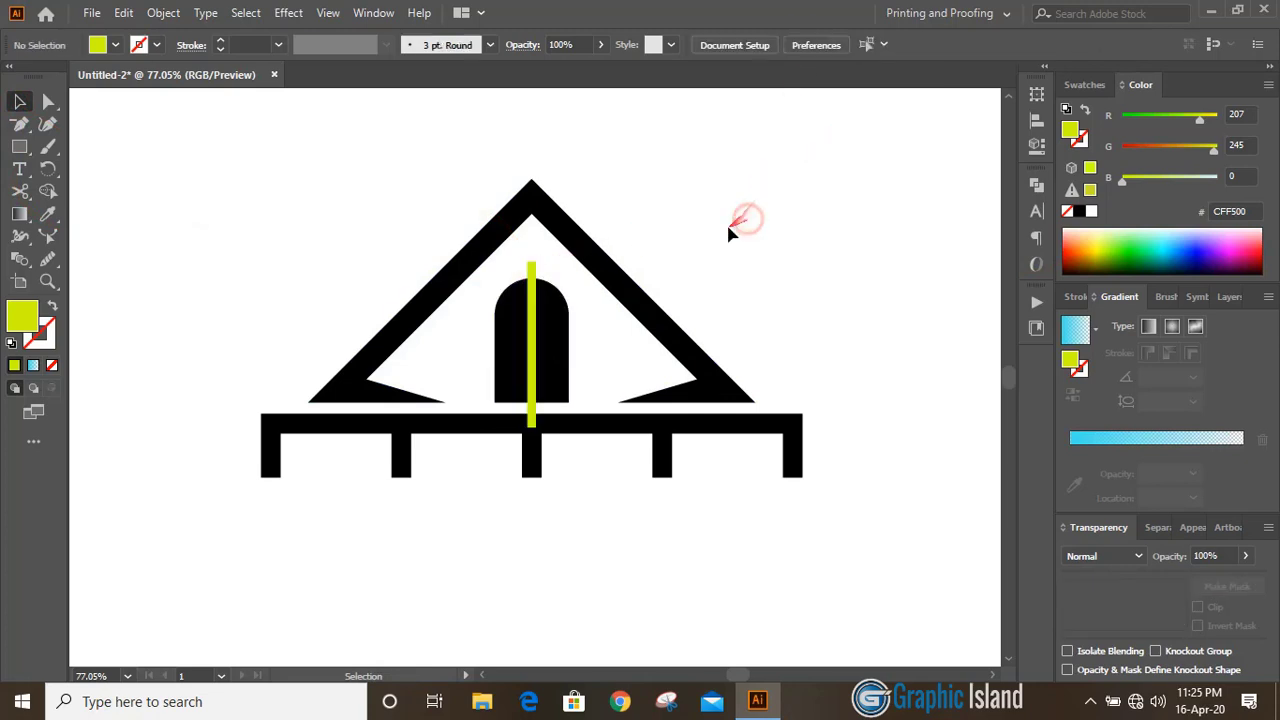
- Add a 90° rotated copy of the divider to form a cross
{"action": "left_click", "coordinate": [533, 271]}
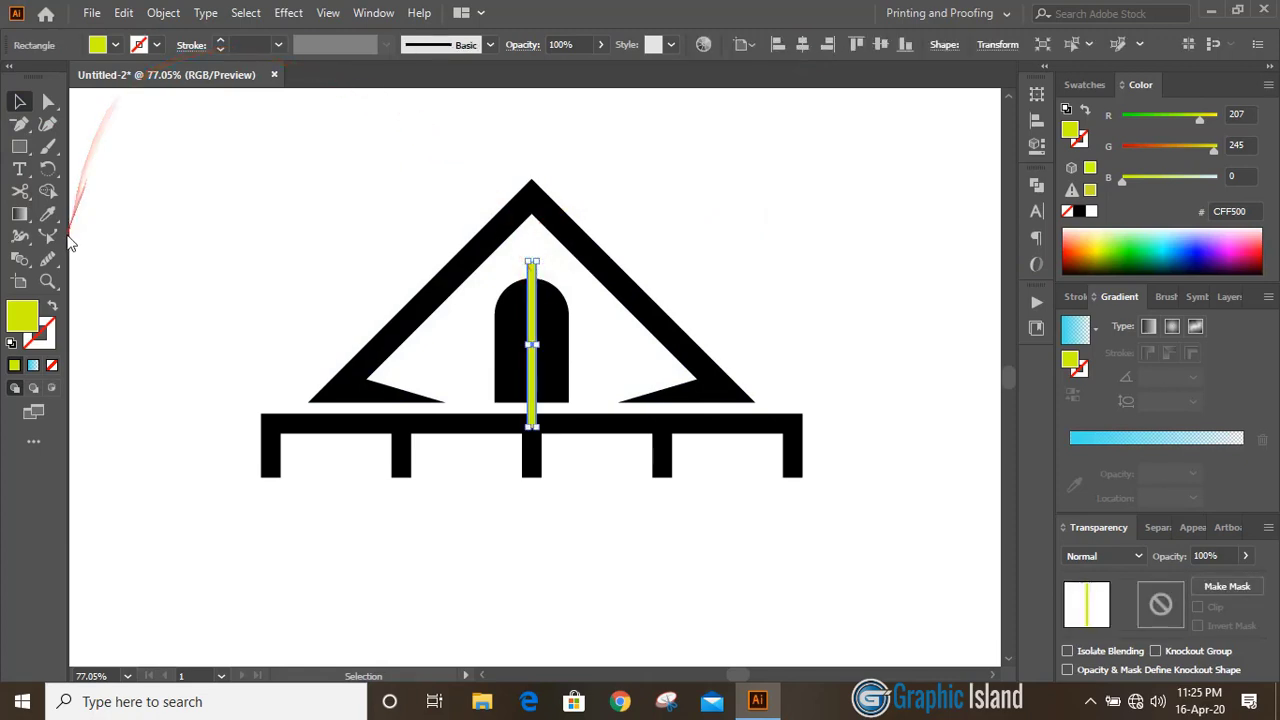
{"action": "double_click", "coordinate": [48, 168]}
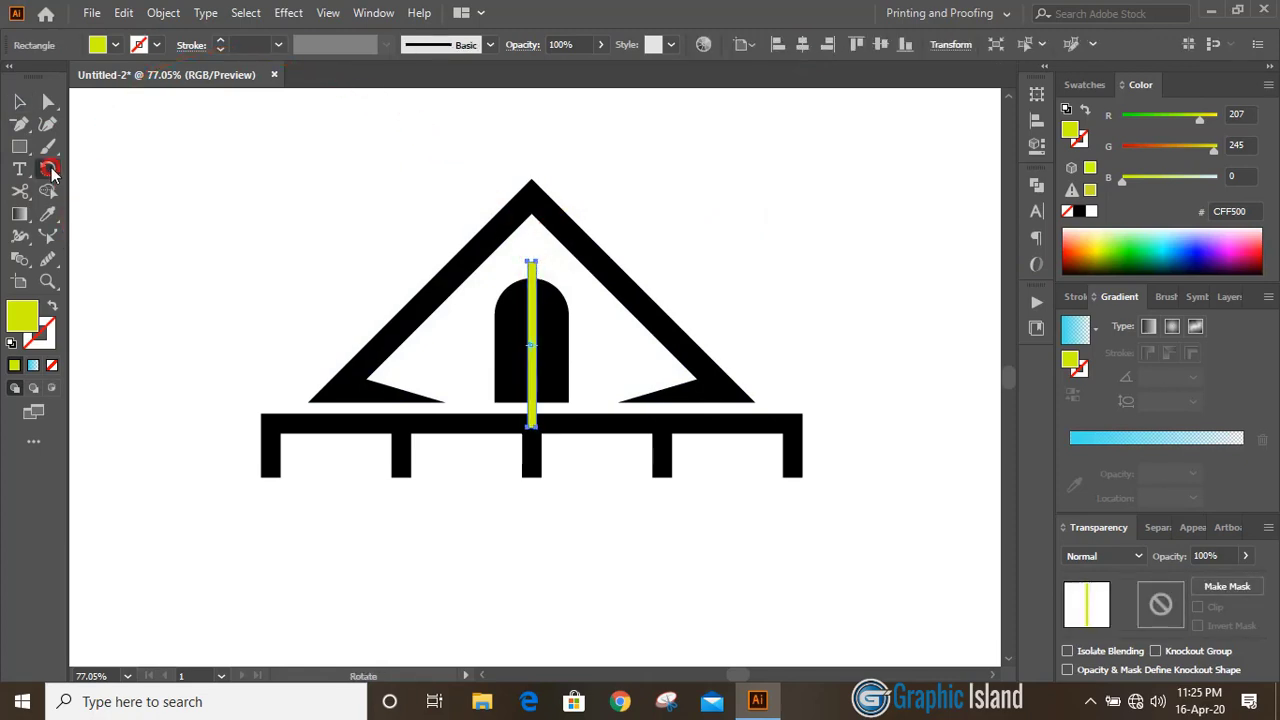
{"action": "left_click", "coordinate": [865, 434]}
{"action": "left_click", "coordinate": [19, 101]}
{"action": "left_click", "coordinate": [200, 251]}
- Subtract the cross from the arched window with Pathfinder Minus Front
{"action": "left_click_drag", "start_coordinate": [565, 368], "coordinate": [571, 365]}
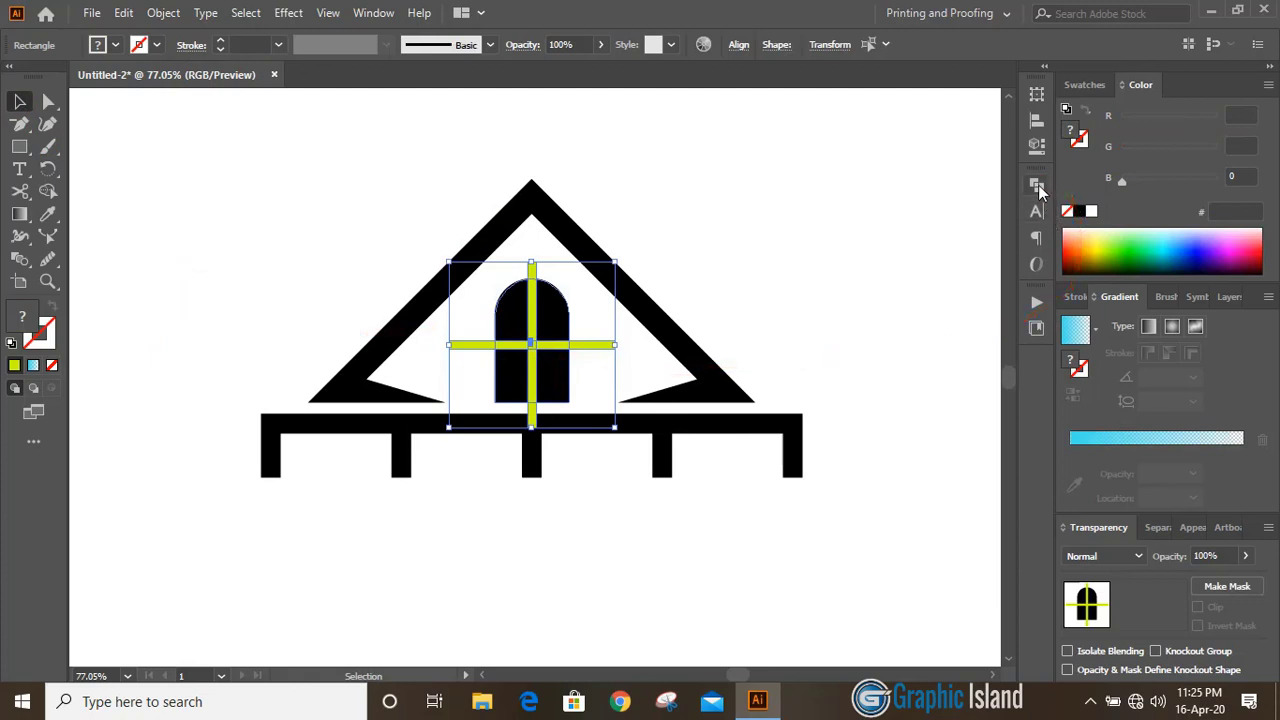
{"action": "left_click", "coordinate": [1037, 187]}
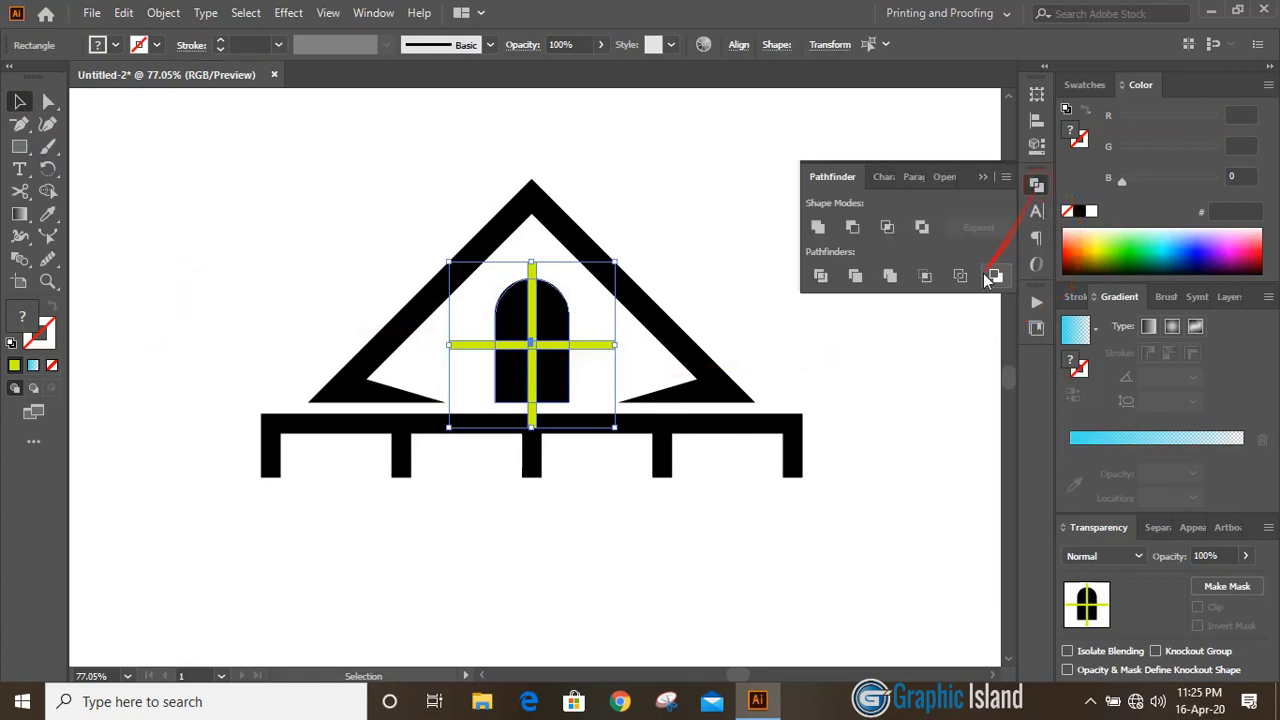
{"action": "left_click", "coordinate": [852, 228]}
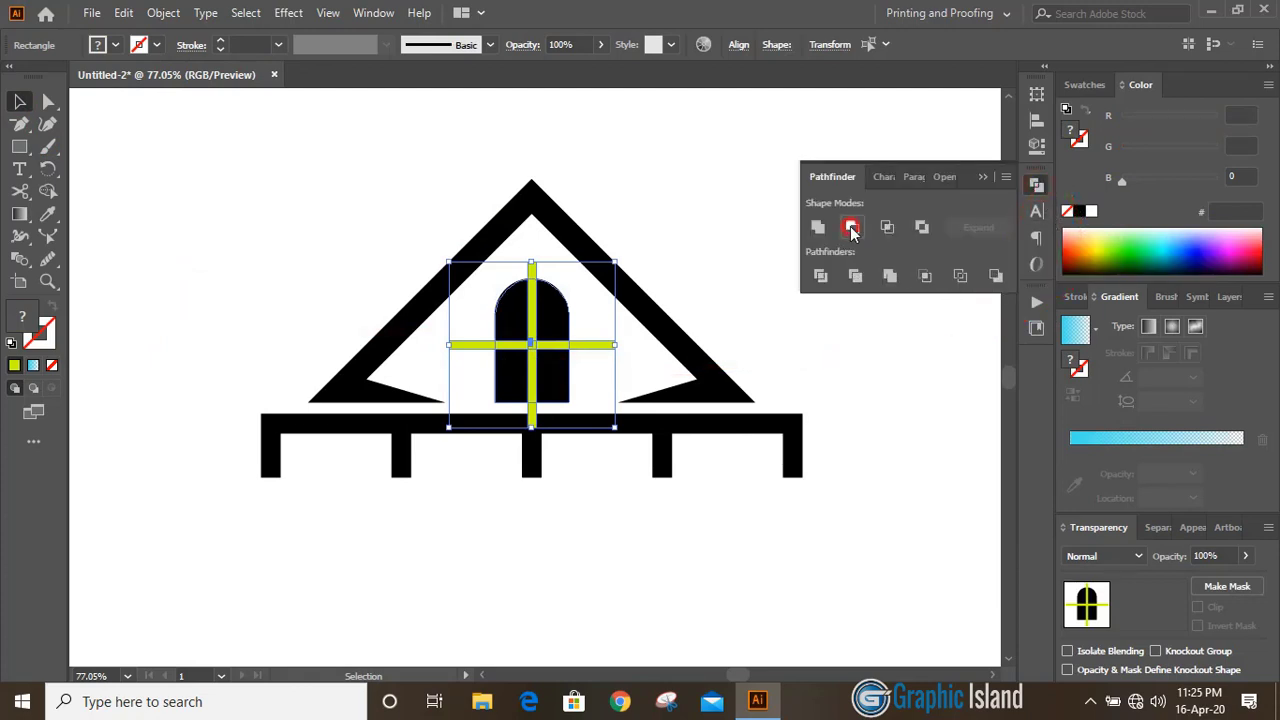
{"action": "left_click", "coordinate": [984, 178]}
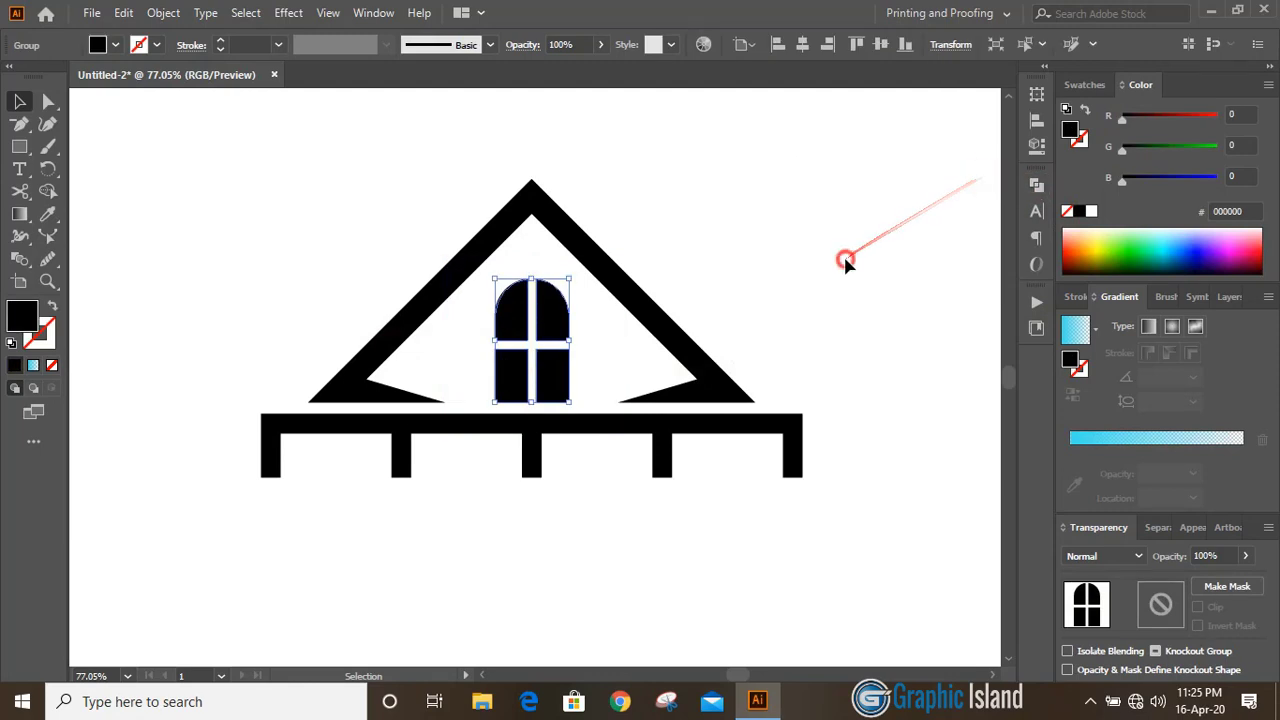
{"action": "left_click", "coordinate": [843, 257]}
{"action": "key", "text": "ctrl+minus"}
- Scale the whole house artwork down into the top-left corner
{"action": "left_click_drag", "start_coordinate": [337, 251], "coordinate": [763, 486]}
{"action": "mouse_move", "coordinate": [709, 443]}
{"action": "left_mouse_down"}
{"action": "mouse_move", "coordinate": [634, 428]}
{"action": "mouse_move", "coordinate": [630, 414]}
{"action": "mouse_move", "coordinate": [423, 320]}
{"action": "mouse_move", "coordinate": [376, 280]}
{"action": "left_mouse_up"}
{"action": "left_click", "coordinate": [649, 295]}
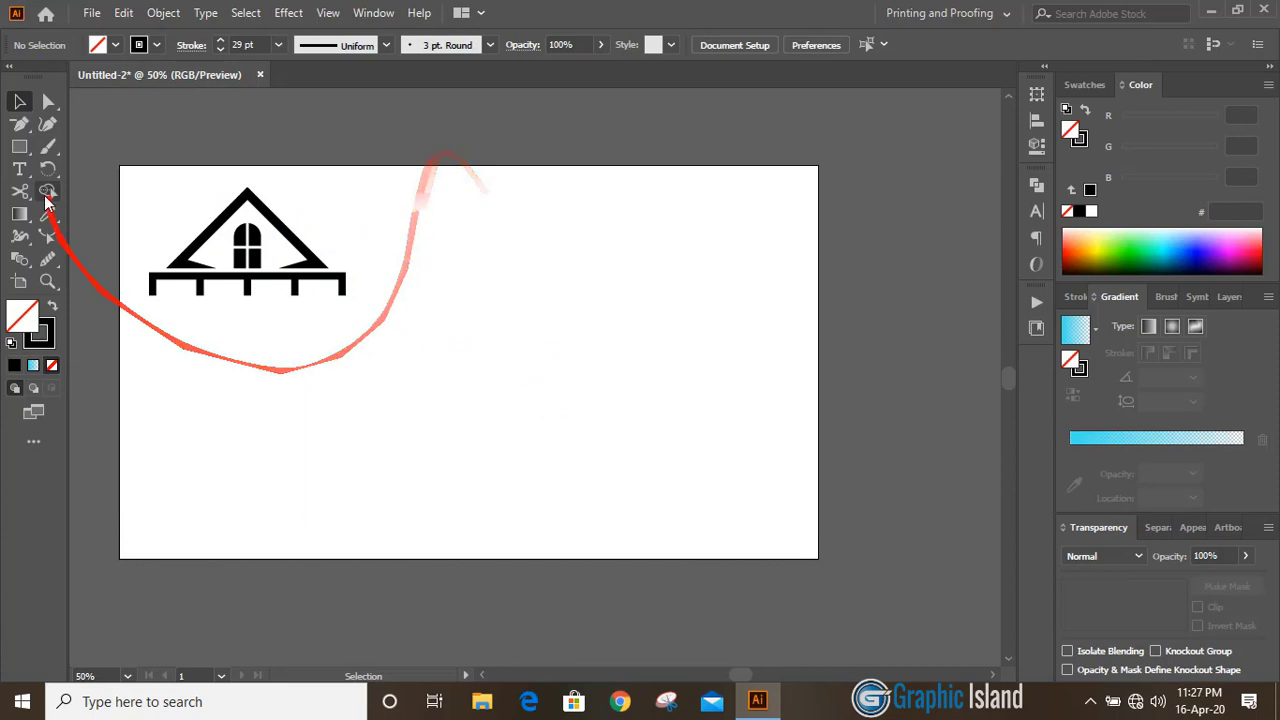
- Draw a square from its centre and rotate it 45° into a diamond
{"action": "left_click", "coordinate": [19, 146]}
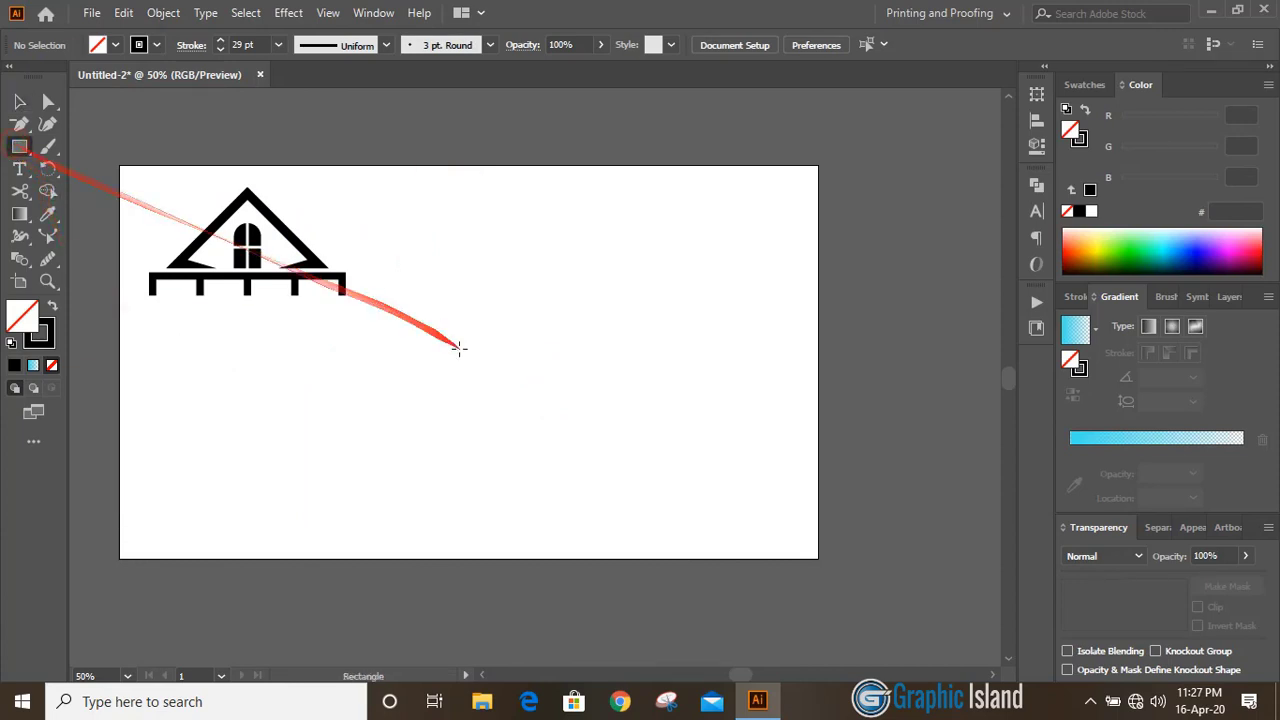
{"action": "key", "text": "alt+shift"}
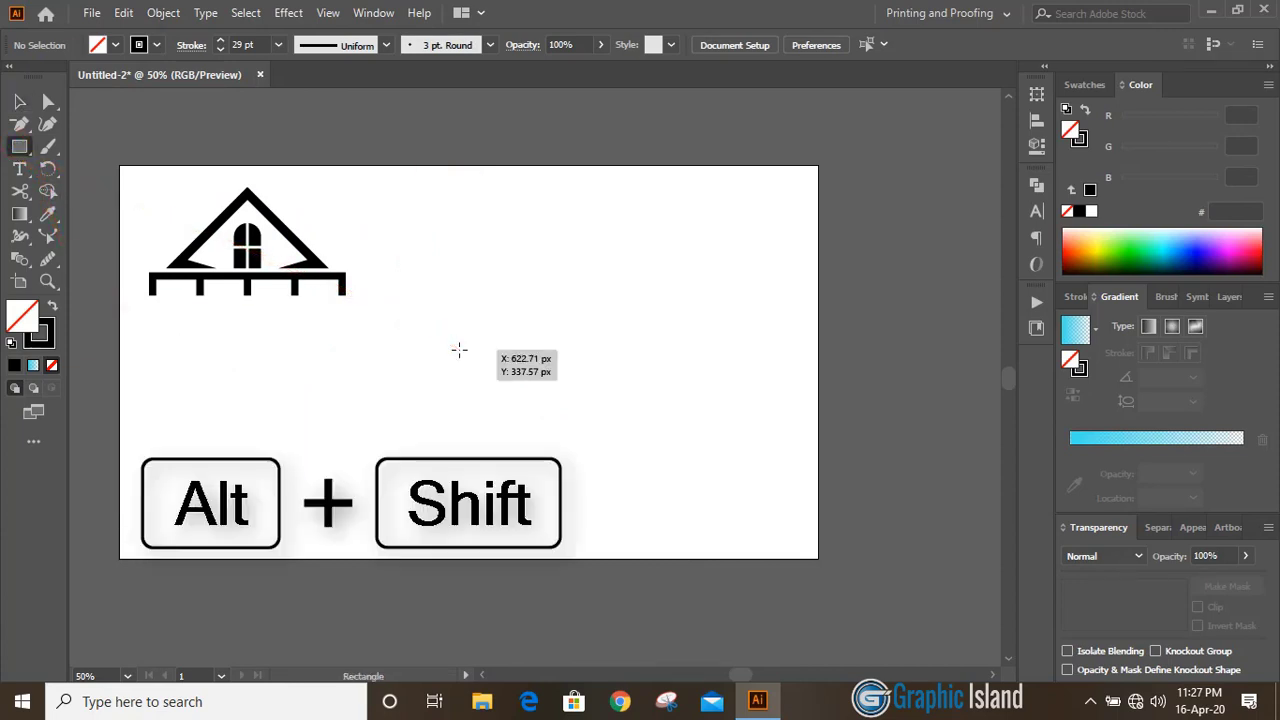
{"action": "left_click_drag", "start_coordinate": [545, 387], "coordinate": [600, 469]}
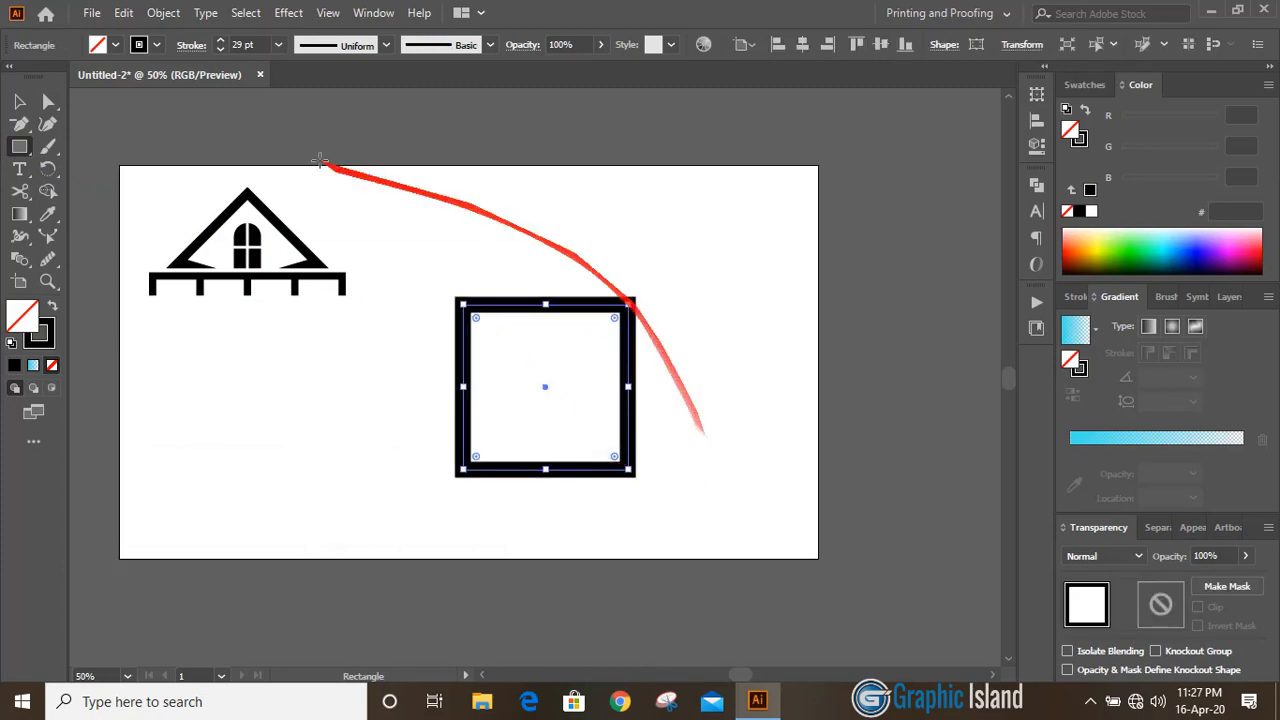
{"action": "left_click", "coordinate": [19, 101]}
{"action": "left_click", "coordinate": [521, 197]}
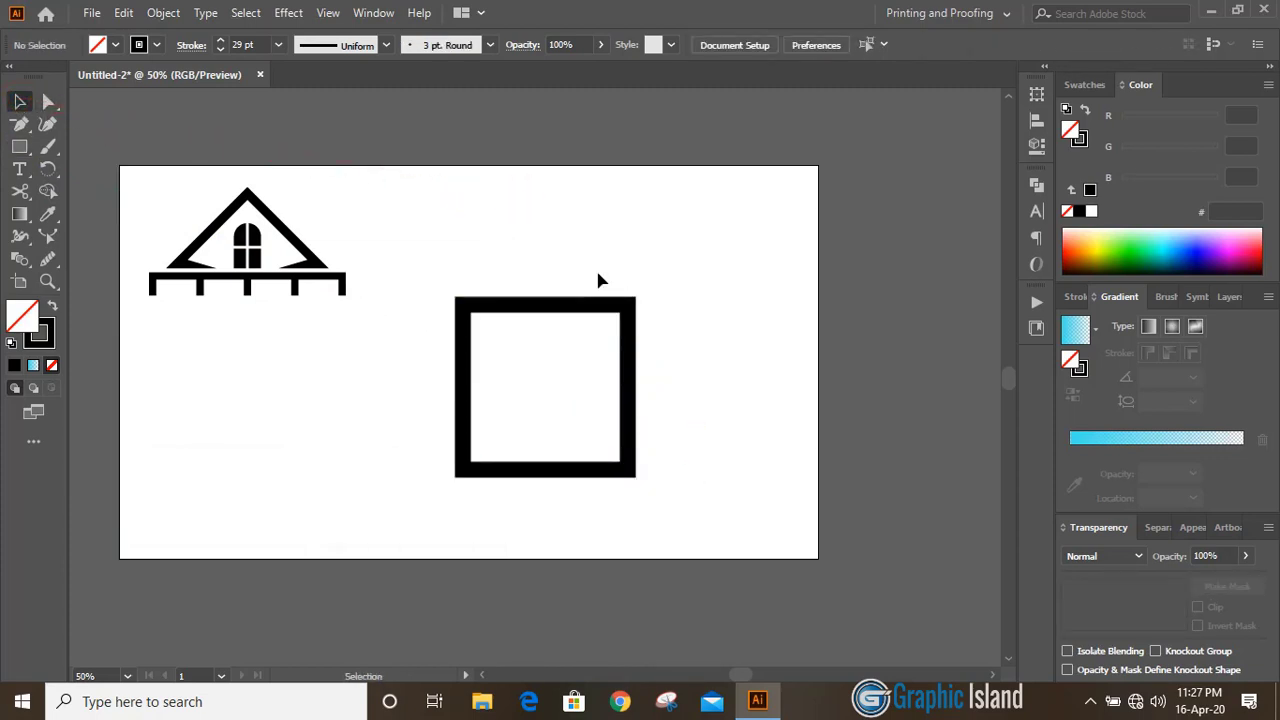
{"action": "left_click", "coordinate": [580, 309]}
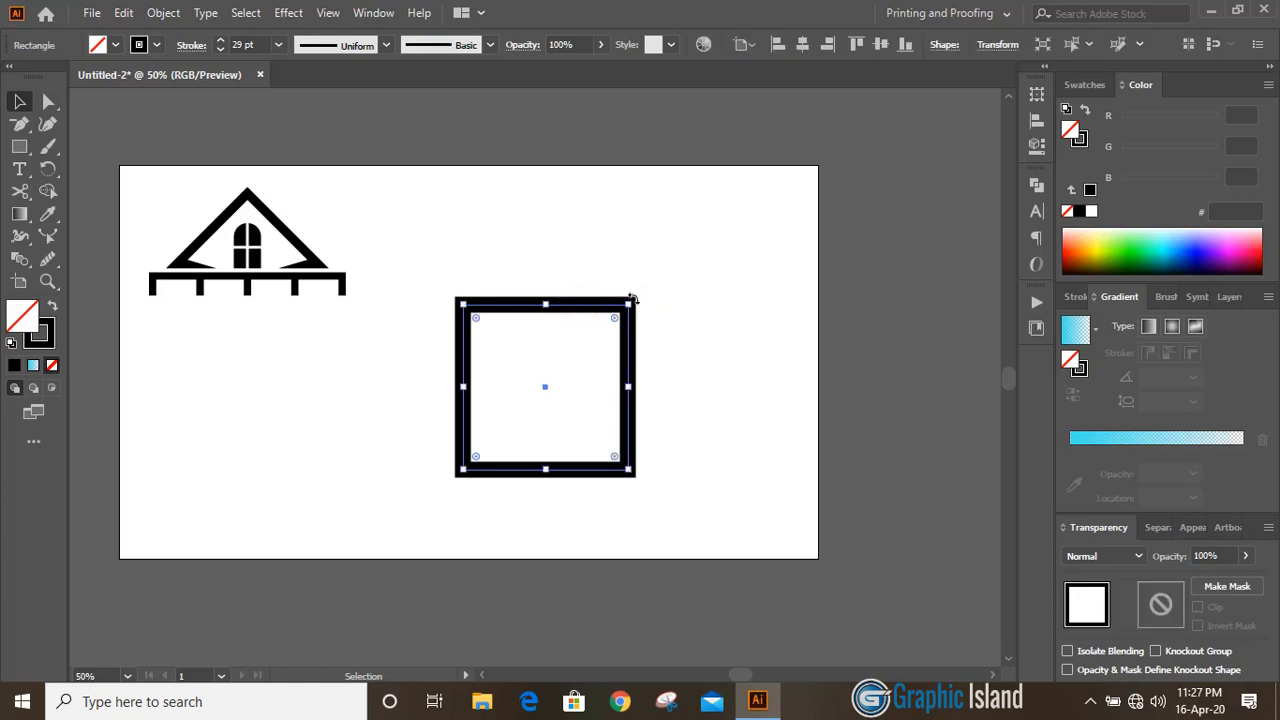
{"action": "left_click_drag", "start_coordinate": [632, 299], "coordinate": [647, 360]}
{"action": "left_click", "coordinate": [19, 101]}
{"action": "left_click", "coordinate": [430, 178]}
{"action": "key", "text": "ctrl+="}
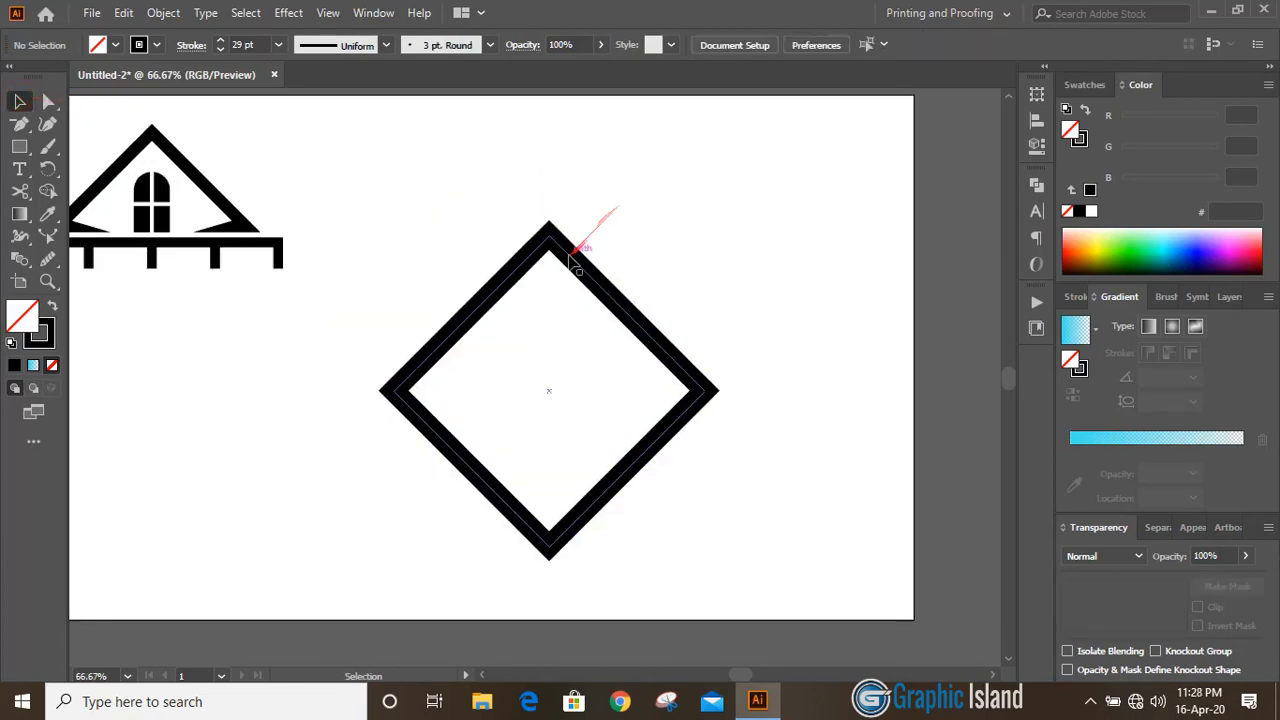
- Copy the diamond, Paste in Place, and shrink the copy toward the centre
{"action": "left_click", "coordinate": [571, 250]}
{"action": "left_click", "coordinate": [123, 12]}
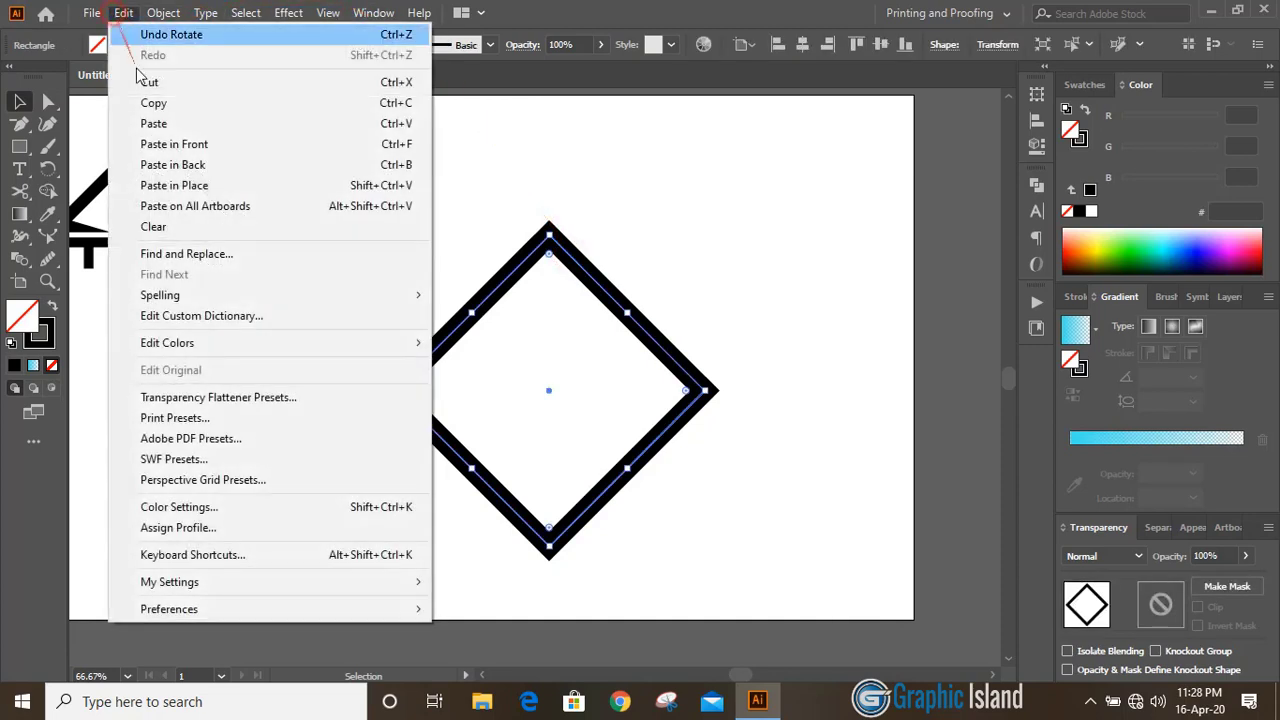
{"action": "left_click", "coordinate": [158, 104]}
{"action": "left_click", "coordinate": [123, 12]}
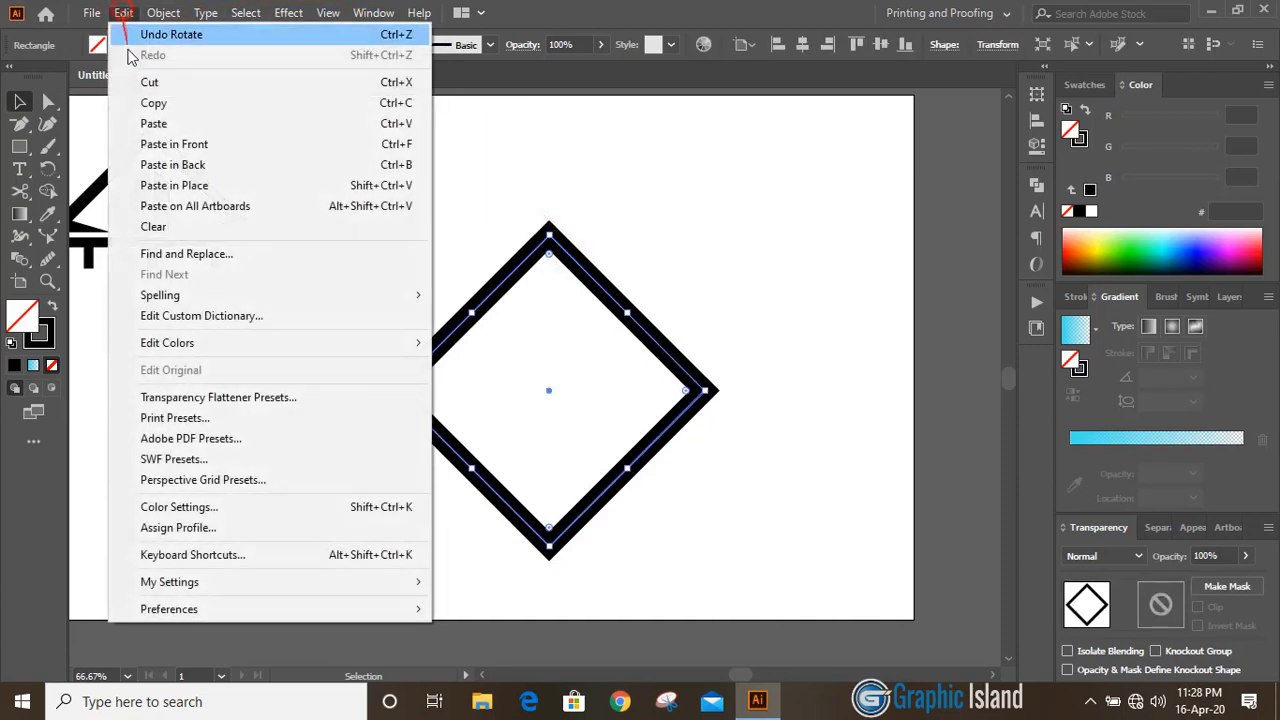
{"action": "left_click", "coordinate": [221, 185]}
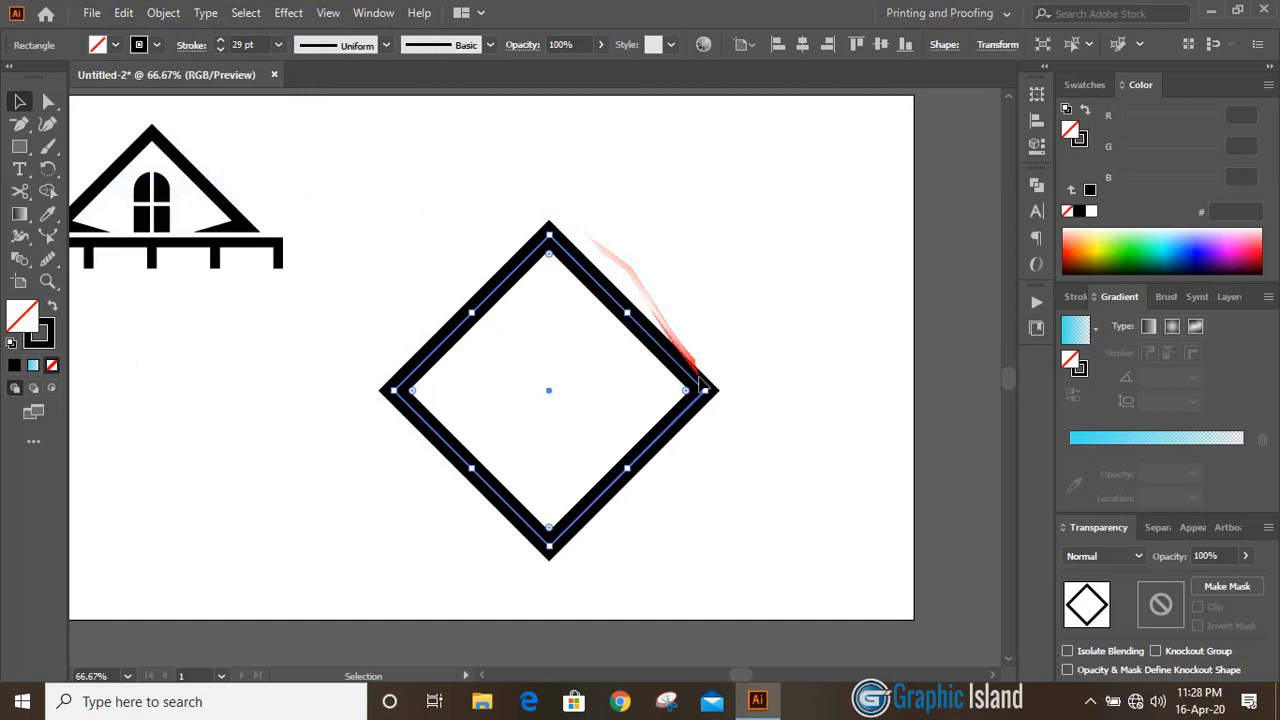
{"action": "mouse_move", "coordinate": [706, 393]}
{"action": "left_mouse_down"}
{"action": "mouse_move", "coordinate": [670, 398]}
{"action": "mouse_move", "coordinate": [683, 396]}
{"action": "left_mouse_up"}
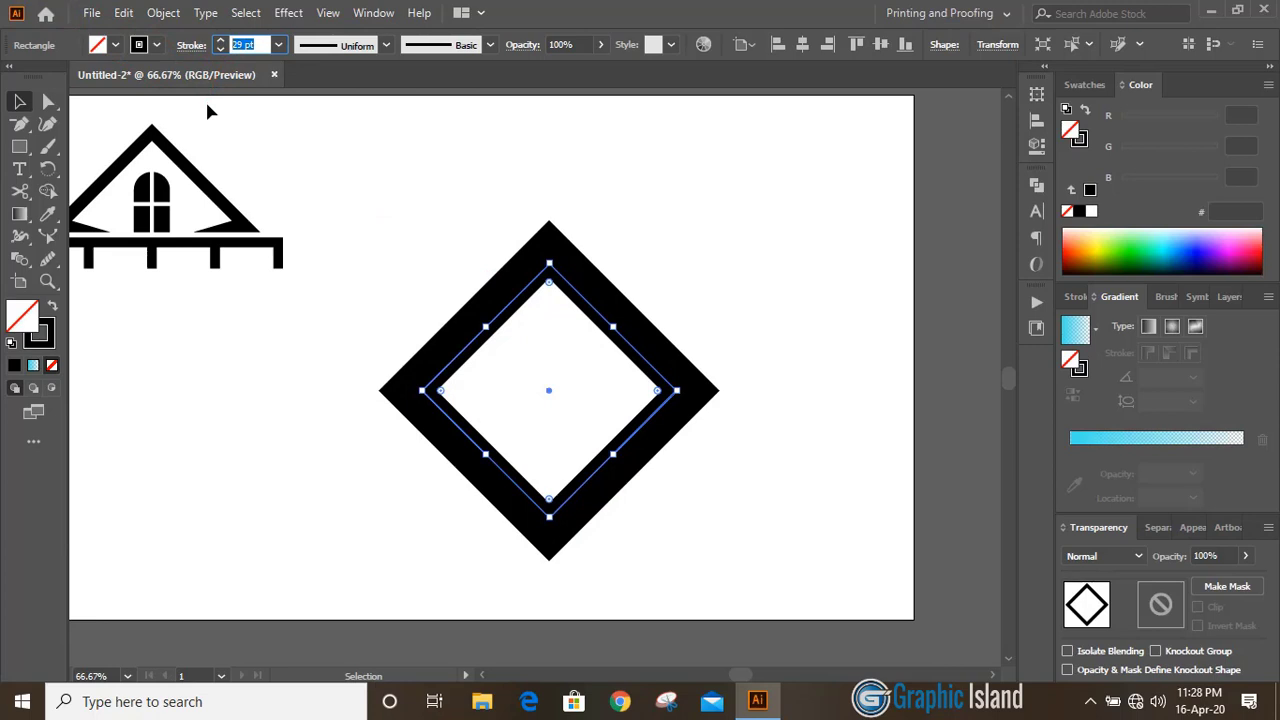
- Set the inner diamond's stroke weight to 5 pt
{"action": "type", "text": "5"}
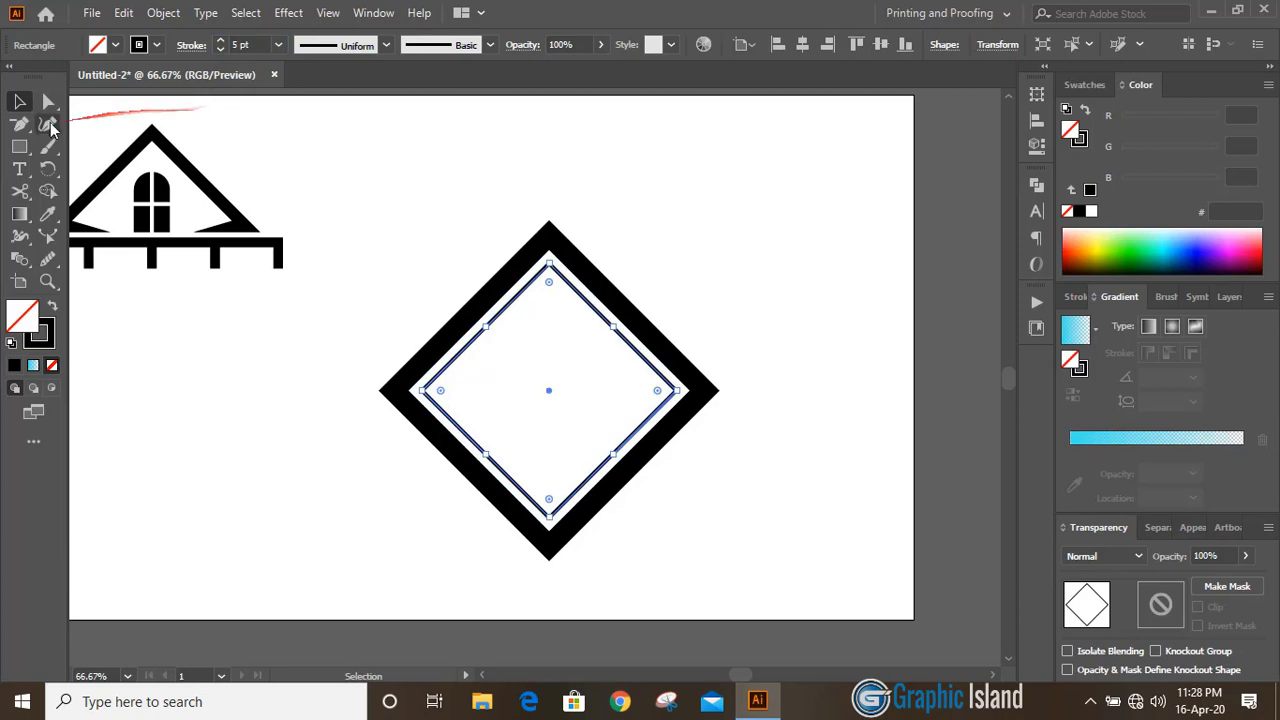
{"action": "left_click", "coordinate": [390, 215]}
{"action": "key", "text": "ctrl+0"}
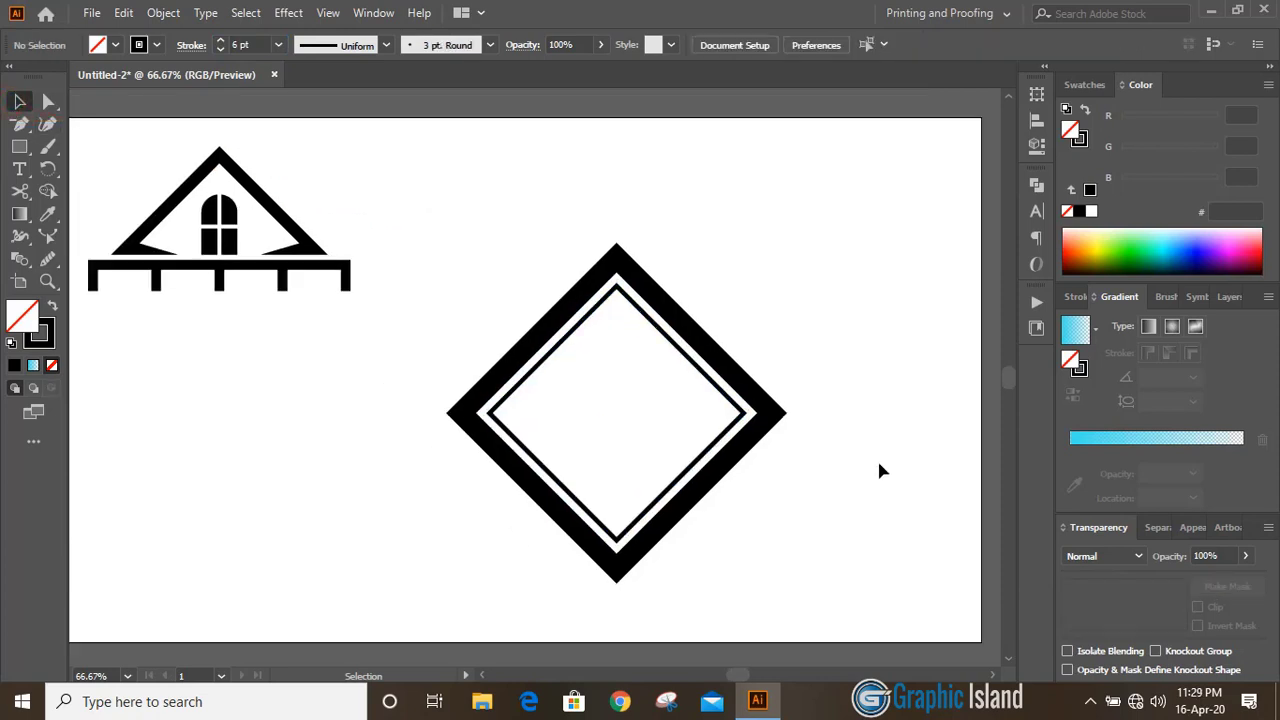
- Expand both diamond outlines into filled shapes with Object > Expand
{"action": "left_click_drag", "start_coordinate": [530, 233], "coordinate": [785, 434]}
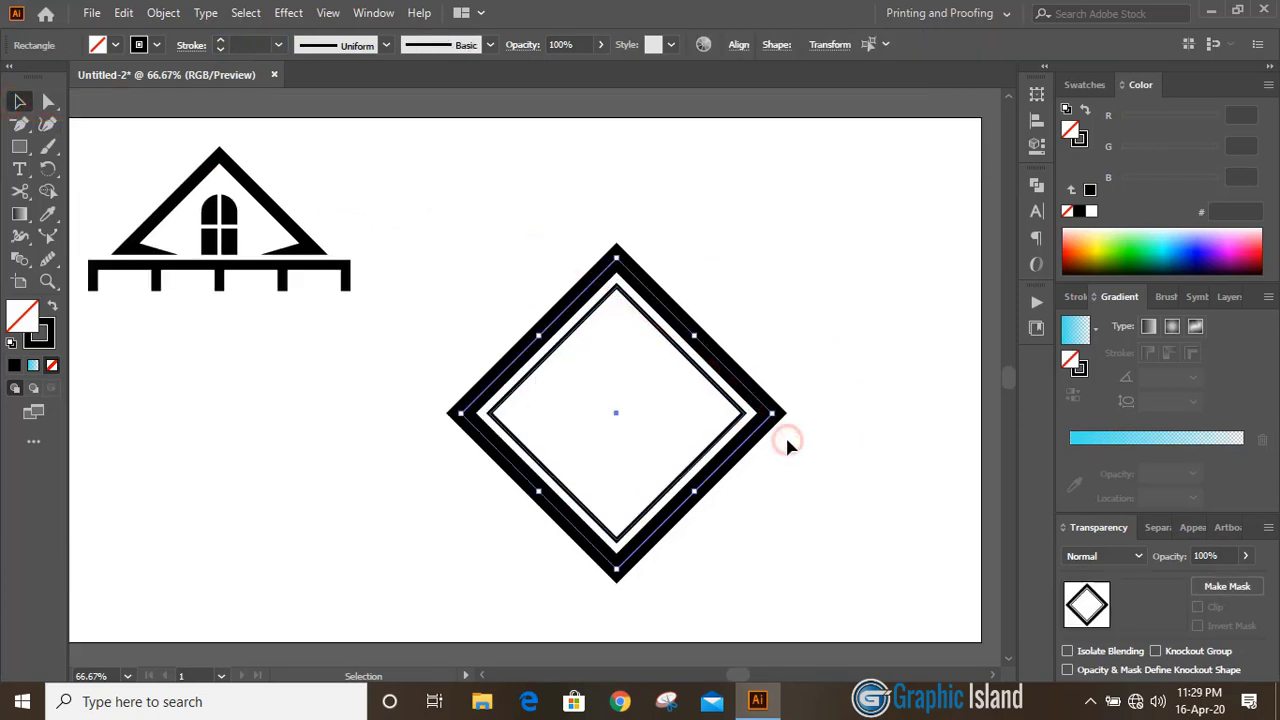
{"action": "left_click", "coordinate": [162, 13]}
{"action": "left_click", "coordinate": [186, 226]}
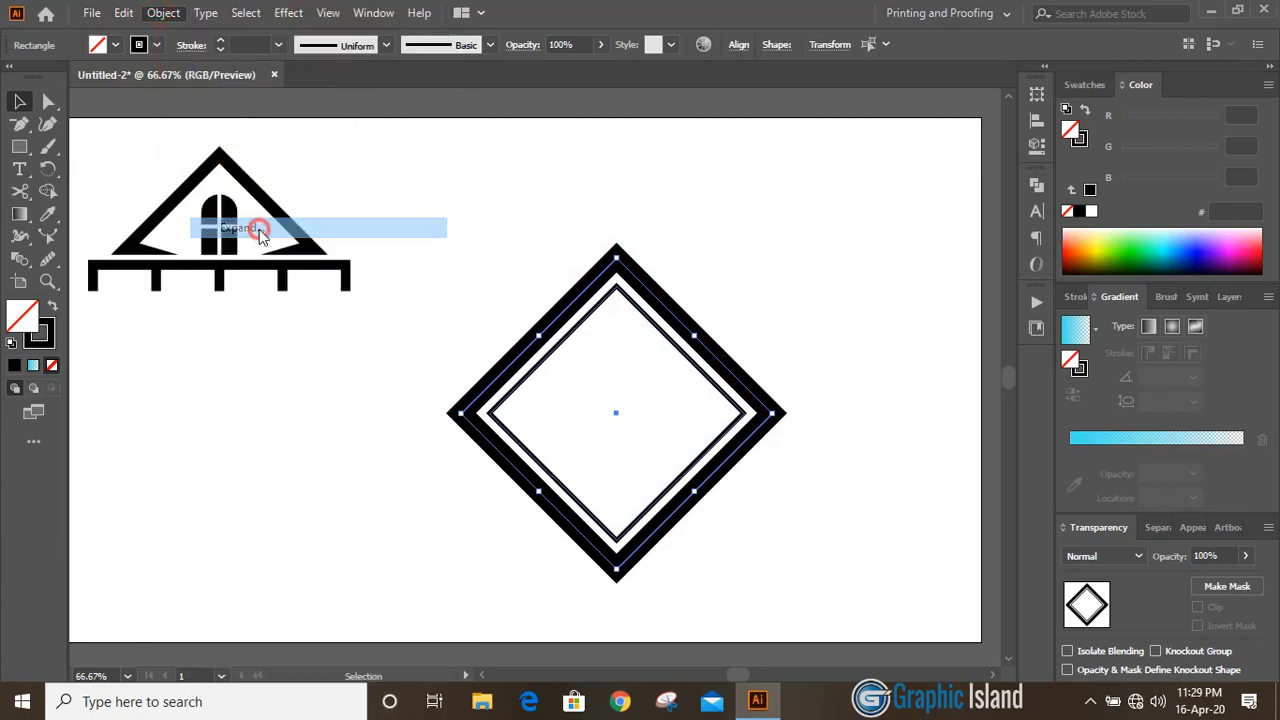
{"action": "left_click", "coordinate": [594, 456]}
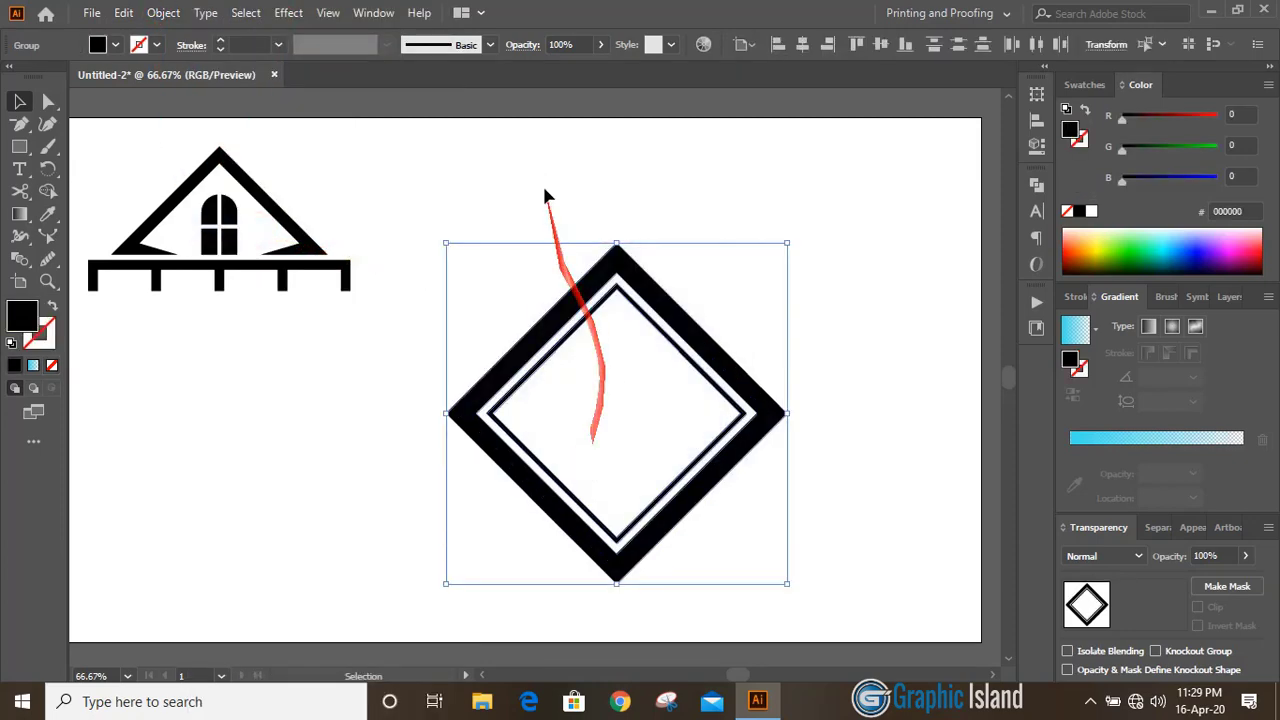
{"action": "left_click", "coordinate": [529, 170]}
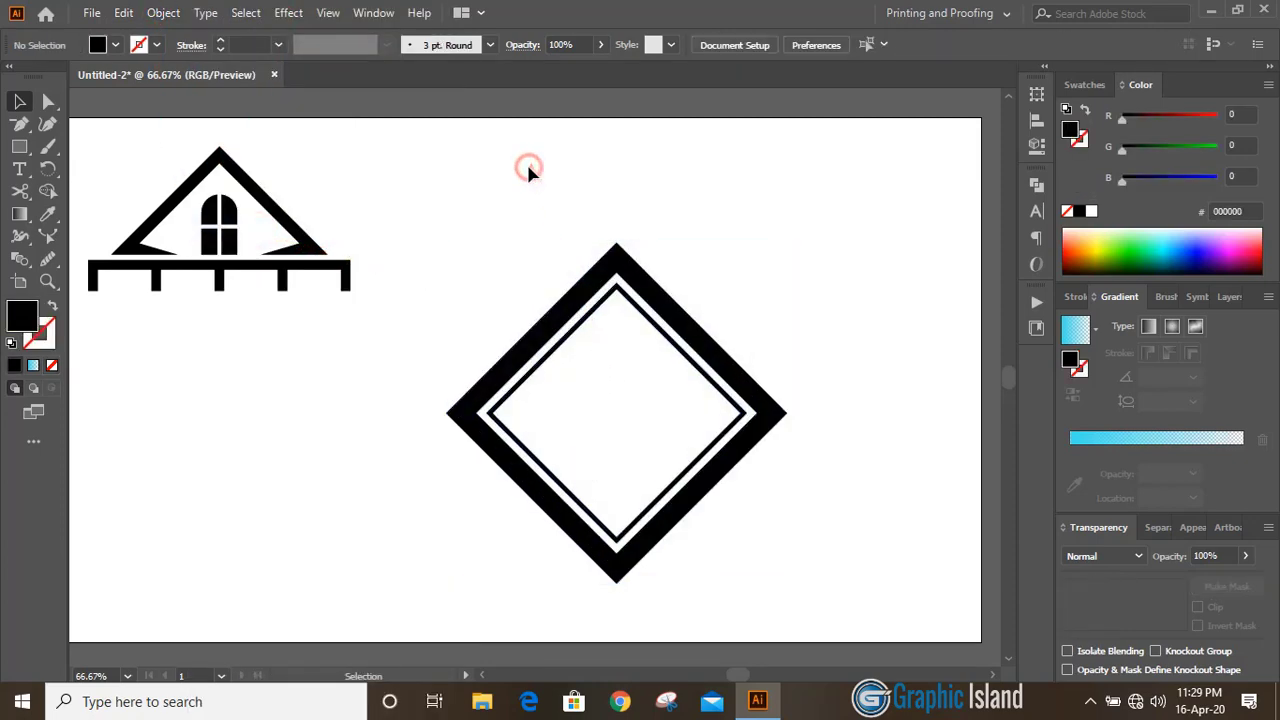
- Draw a vertical and a horizontal Pen line through the diamond's centre
{"action": "left_click", "coordinate": [19, 123]}
{"action": "left_click", "coordinate": [85, 125]}
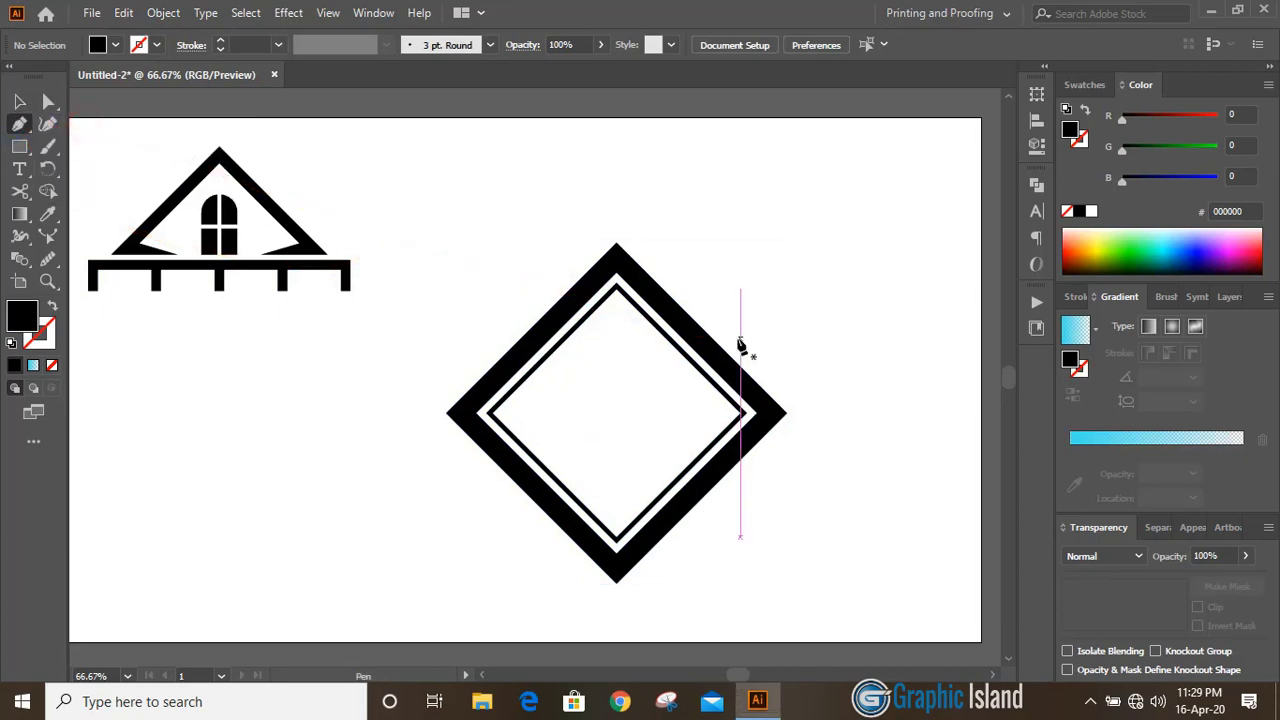
{"action": "left_click", "coordinate": [618, 242], "text": "shift"}
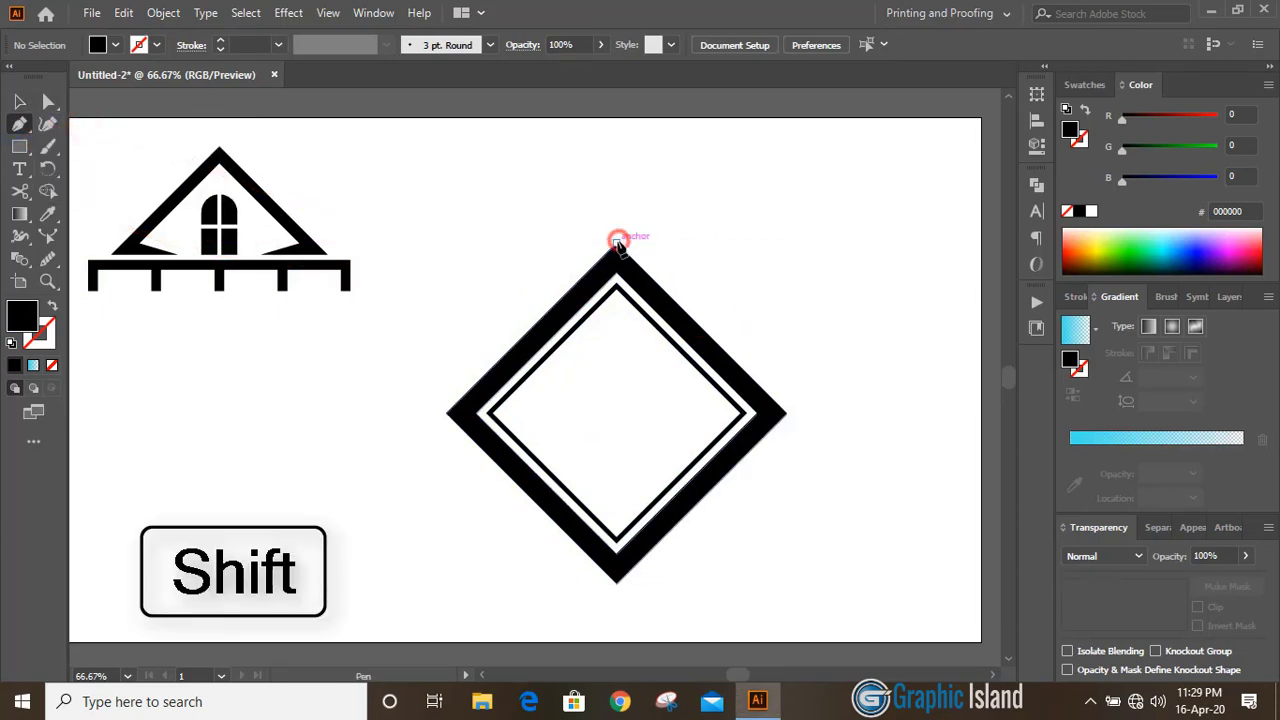
{"action": "left_click", "coordinate": [612, 612], "text": "shift"}
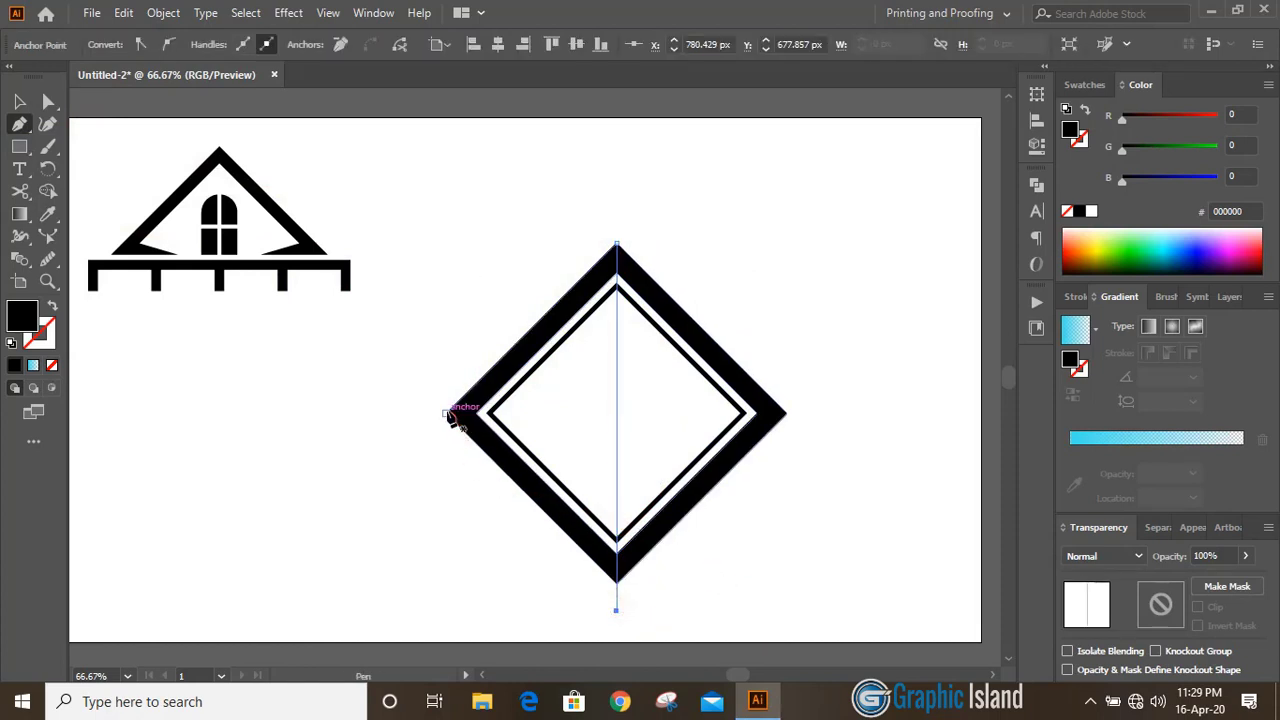
{"action": "key", "text": "Escape"}
{"action": "left_click", "coordinate": [446, 413]}
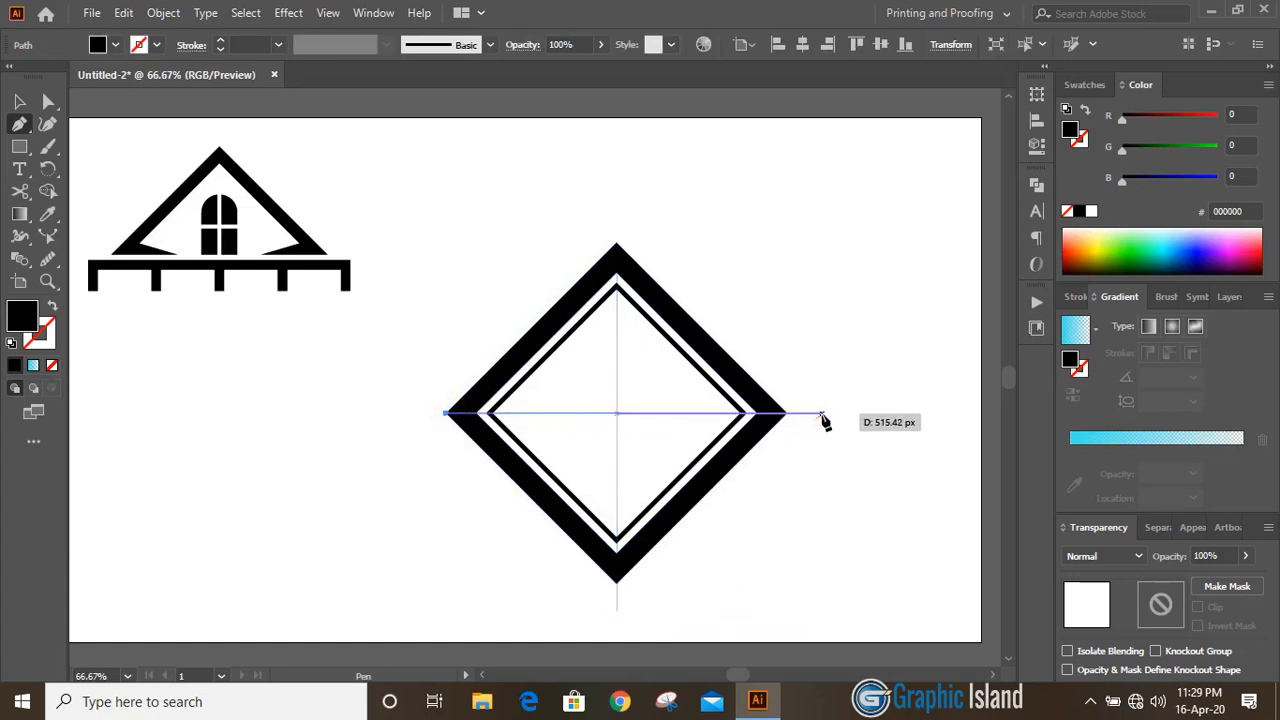
{"action": "left_click", "coordinate": [834, 413], "text": "shift"}
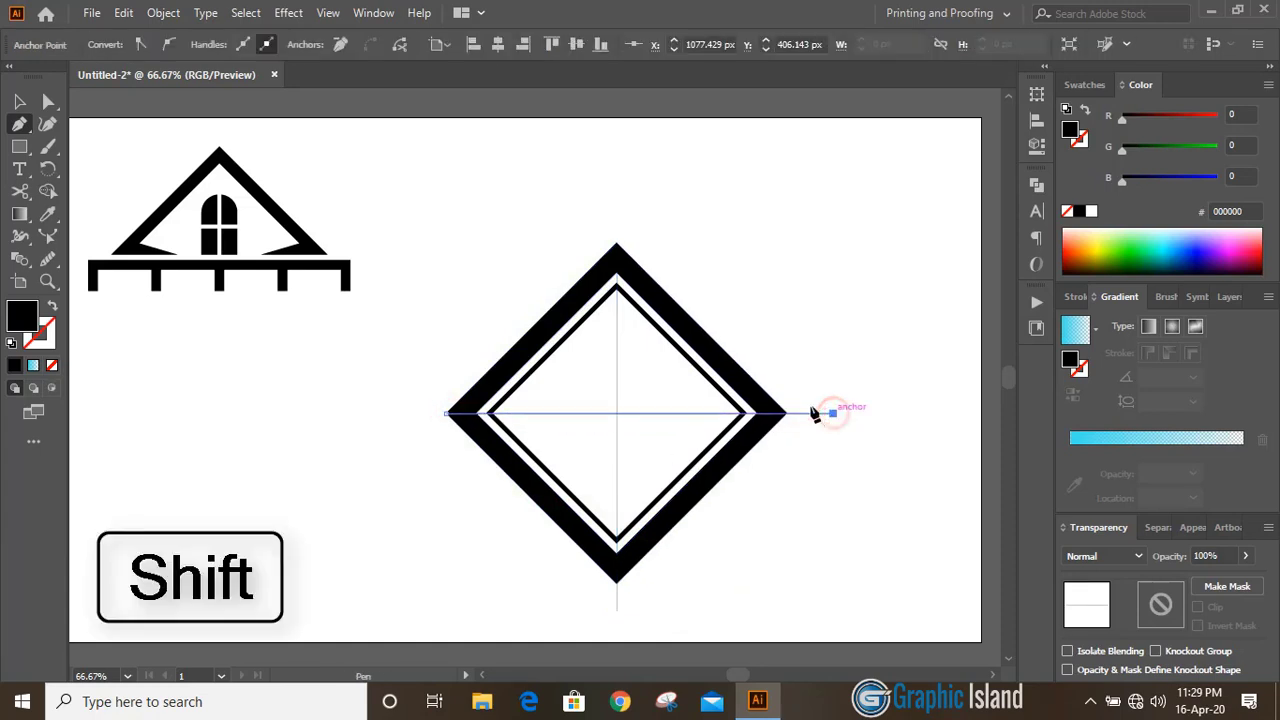
{"action": "left_click", "coordinate": [475, 192]}
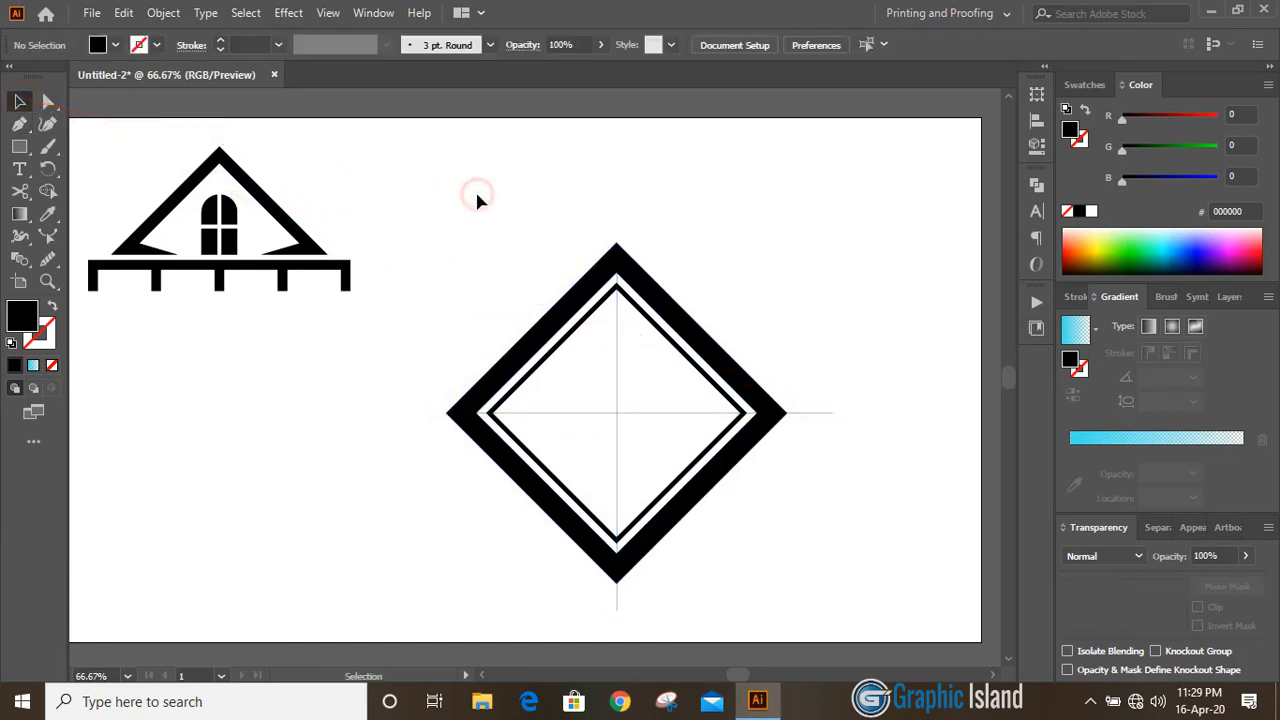
{"action": "key", "text": "ctrl+plus"}
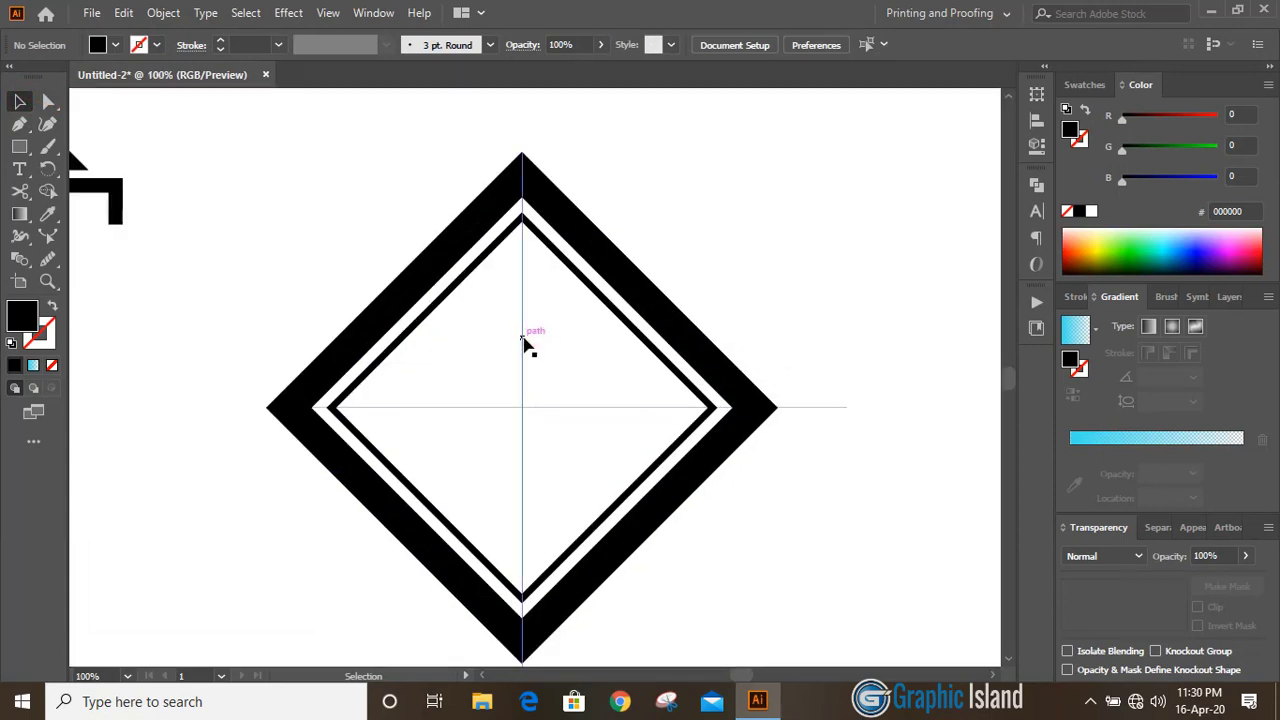
- Select the centre line and inner diamond, and erase the inner outline's left half
{"action": "left_click_drag", "start_coordinate": [524, 340], "coordinate": [532, 340]}
{"action": "left_click", "coordinate": [759, 266]}
{"action": "scroll", "coordinate": [759, 266], "scroll_direction": "down", "scroll_amount": 2}
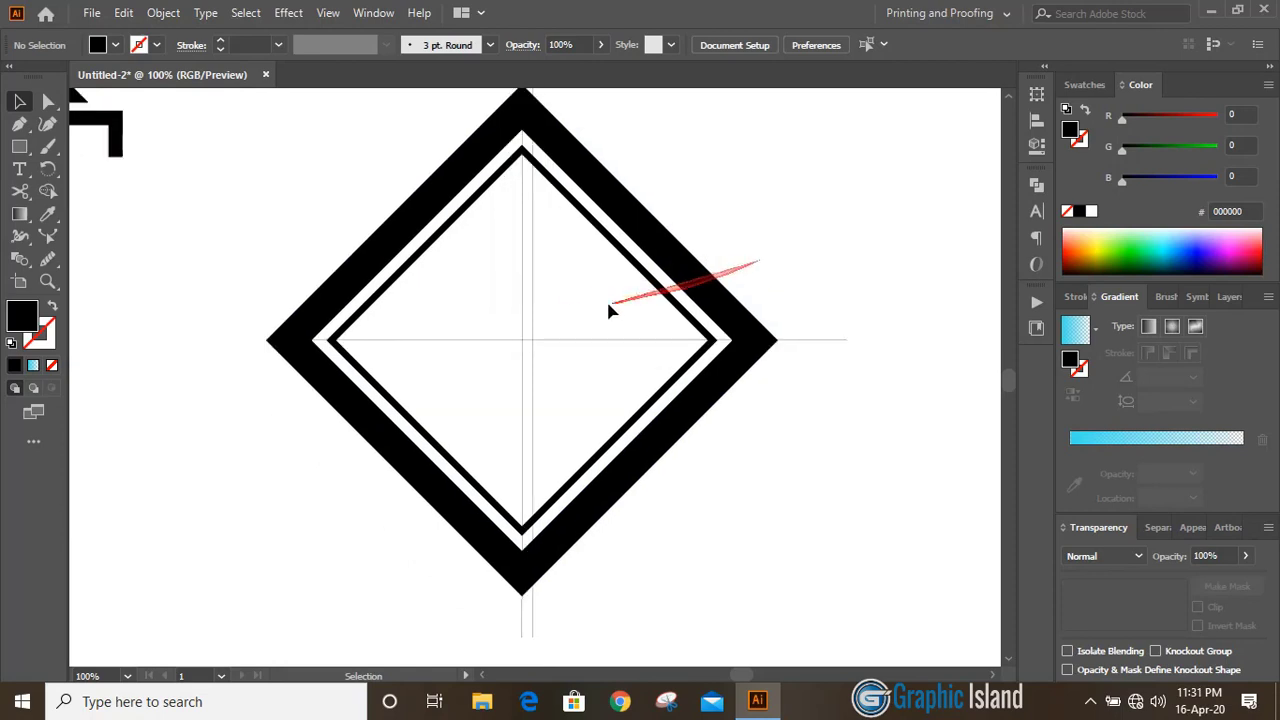
{"action": "left_click", "coordinate": [534, 250]}
{"action": "left_click", "coordinate": [437, 249], "text": "shift"}
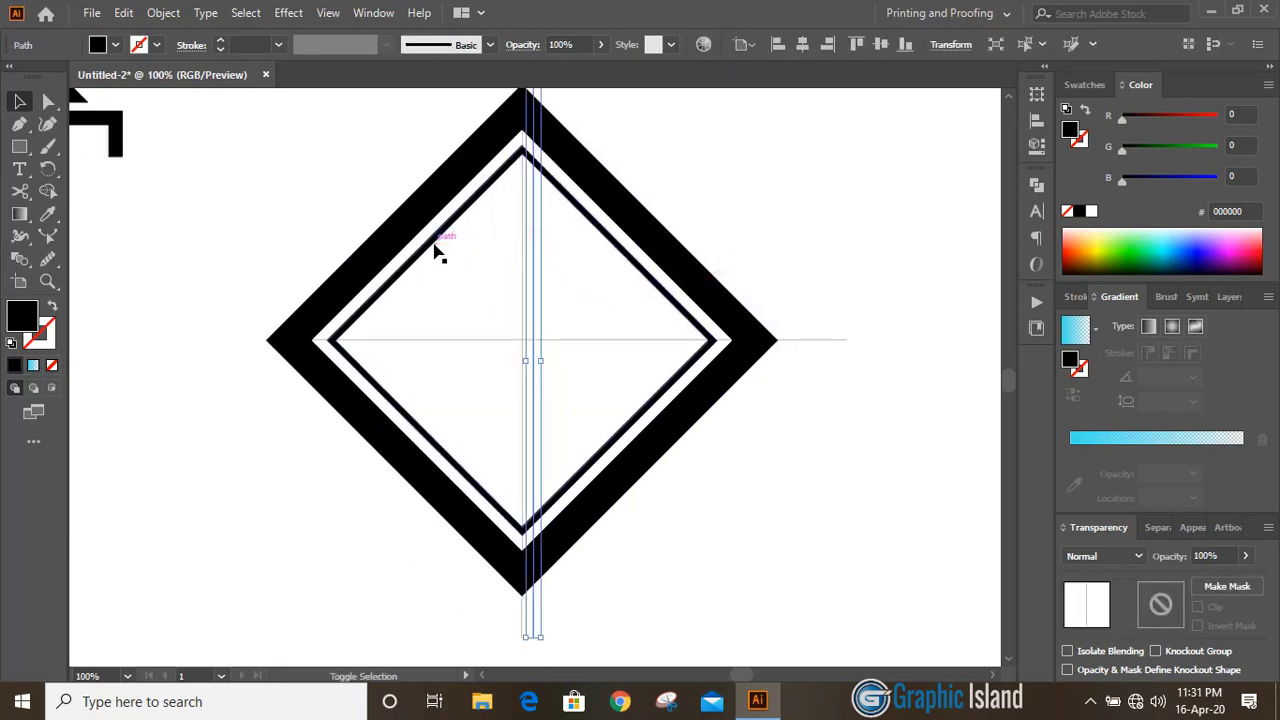
{"action": "left_click", "coordinate": [437, 250], "text": "shift"}
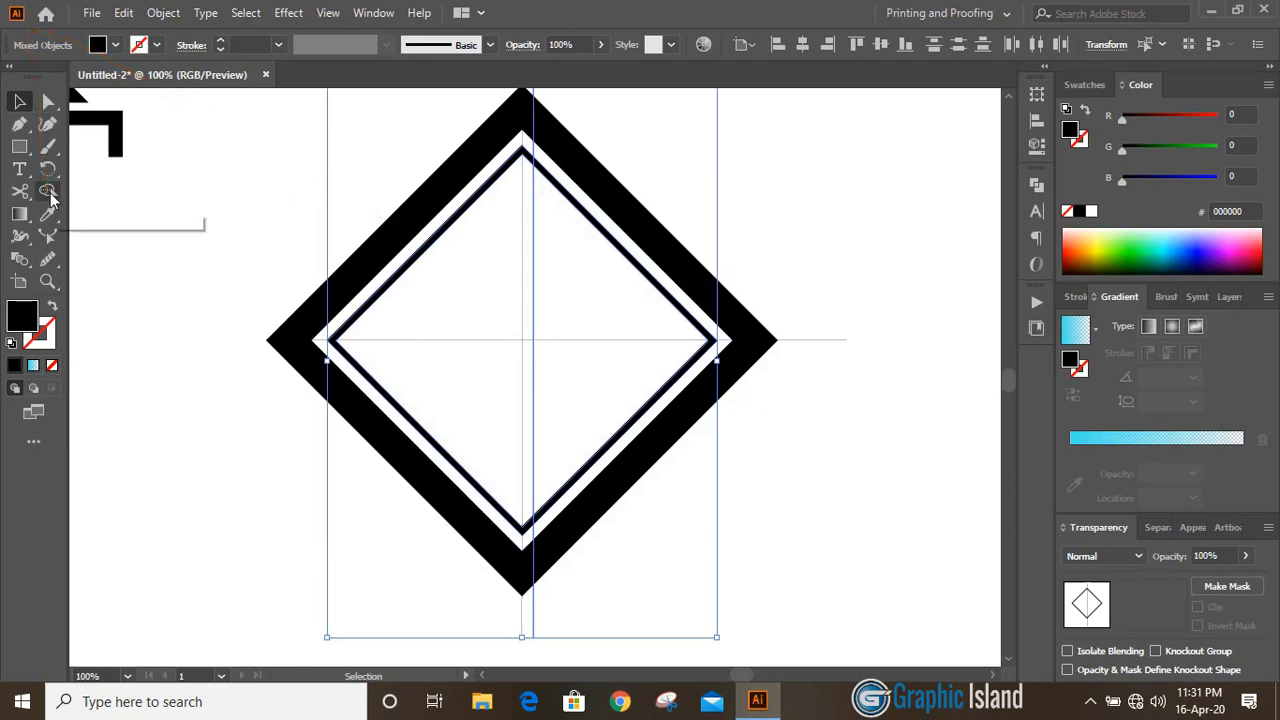
{"action": "left_click", "coordinate": [50, 197]}
{"action": "mouse_move", "coordinate": [70, 186]}
{"action": "left_mouse_down"}
{"action": "mouse_move", "coordinate": [377, 363]}
{"action": "mouse_move", "coordinate": [414, 409]}
{"action": "mouse_move", "coordinate": [358, 308]}
{"action": "mouse_move", "coordinate": [375, 336]}
{"action": "left_mouse_up"}
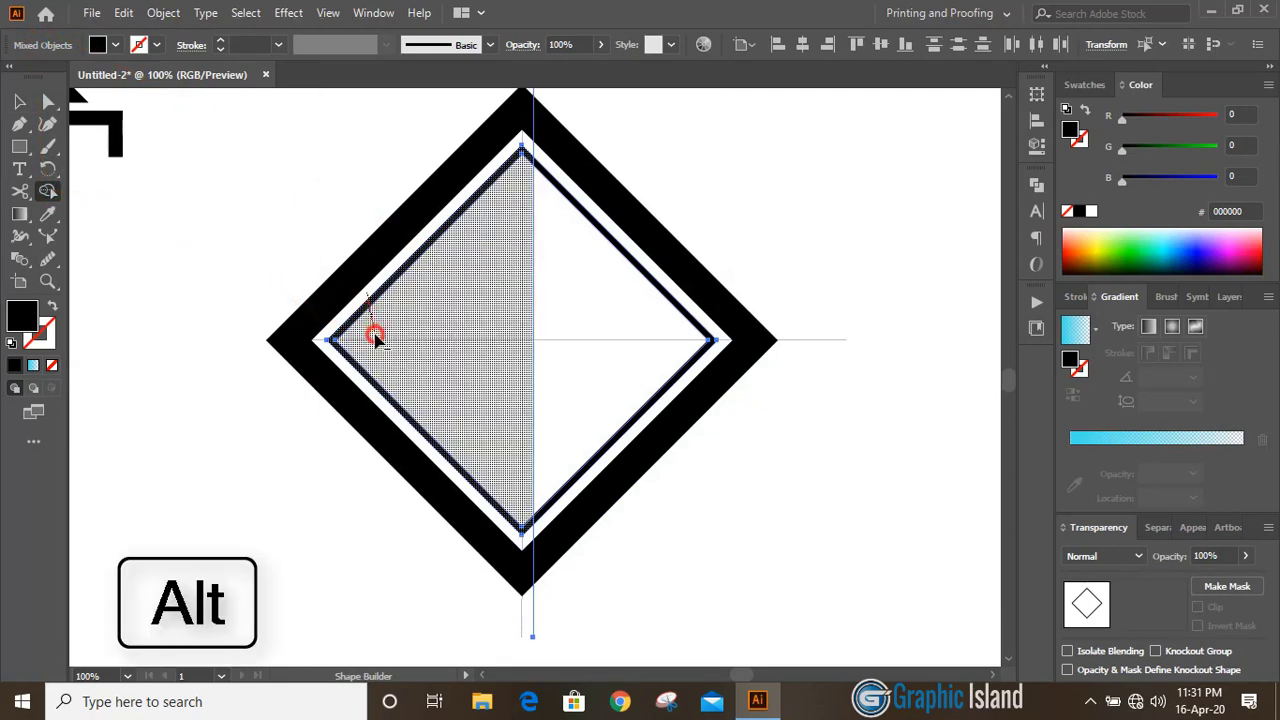
{"action": "left_click_drag", "start_coordinate": [388, 398], "coordinate": [390, 388]}
{"action": "left_click", "coordinate": [19, 101]}
{"action": "left_click", "coordinate": [140, 136]}
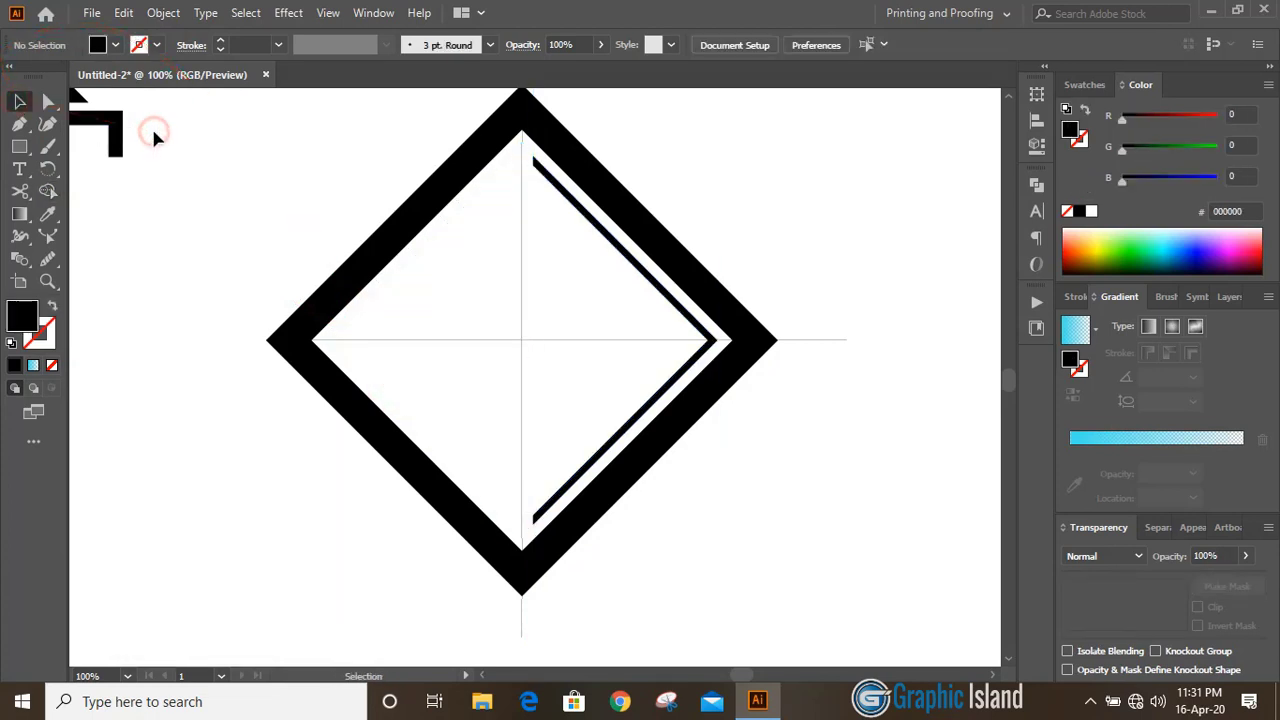
- Erase the outer diamond's lower-right band with Shape Builder, leaving the inner chevron line
{"action": "left_click", "coordinate": [533, 204]}
{"action": "key", "text": "ctrl+shift+a"}
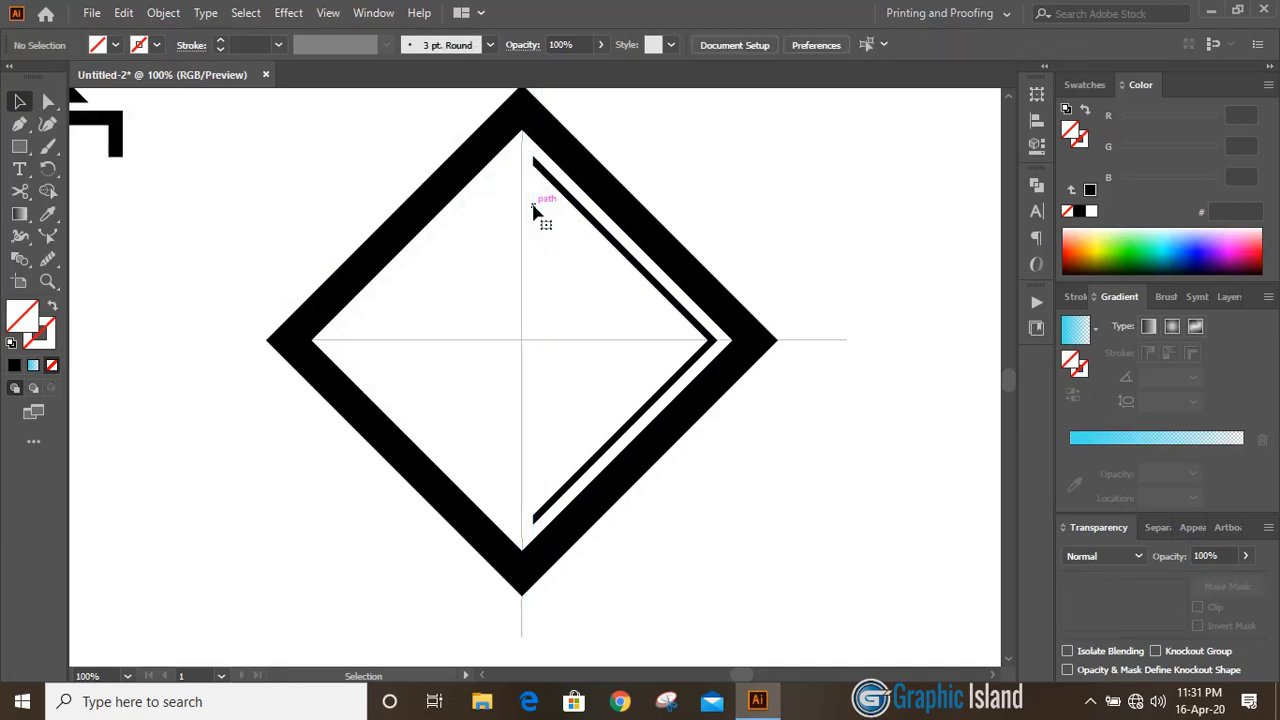
{"action": "left_click", "coordinate": [688, 312]}
{"action": "left_click", "coordinate": [846, 380]}
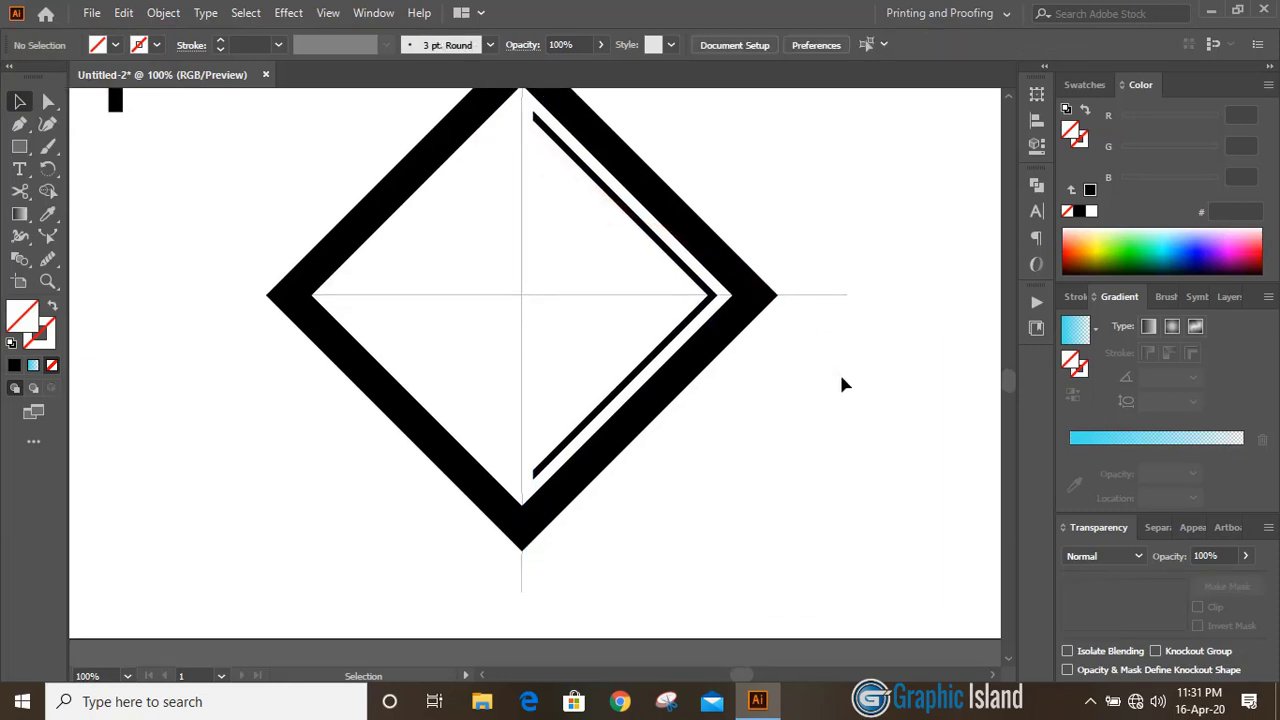
{"action": "left_click_drag", "start_coordinate": [783, 499], "coordinate": [291, 193]}
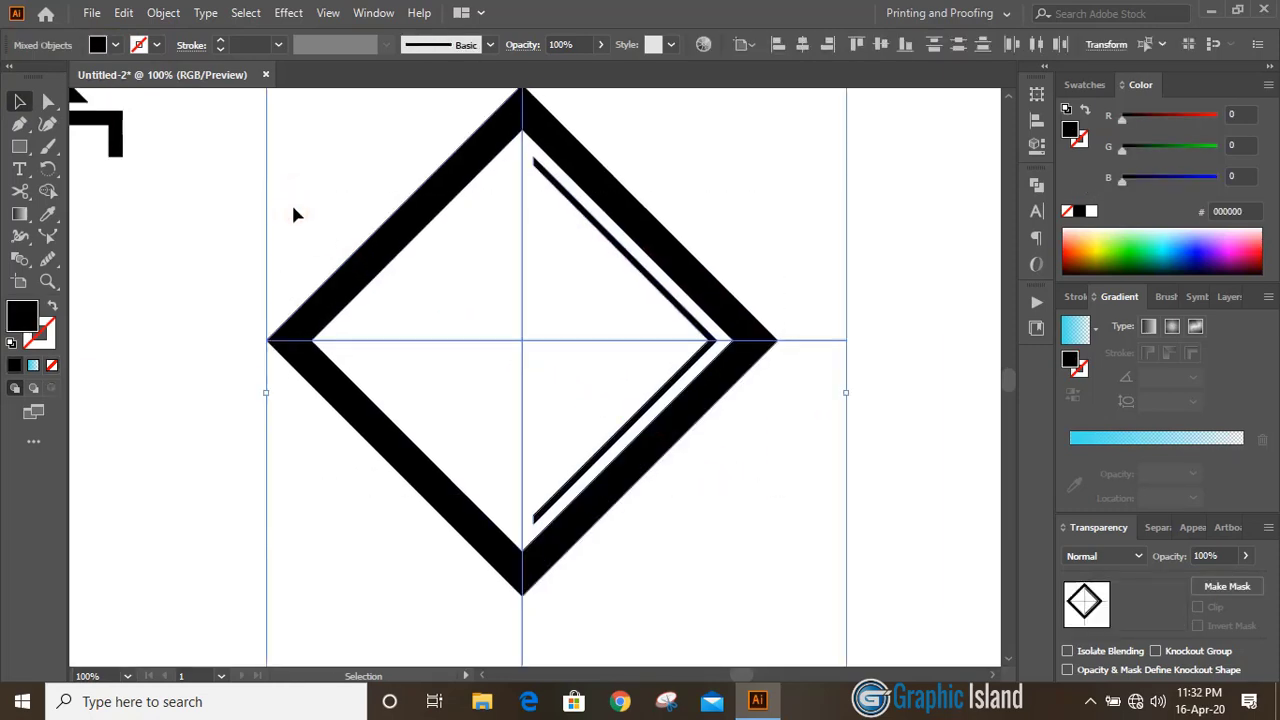
{"action": "left_click", "coordinate": [47, 190]}
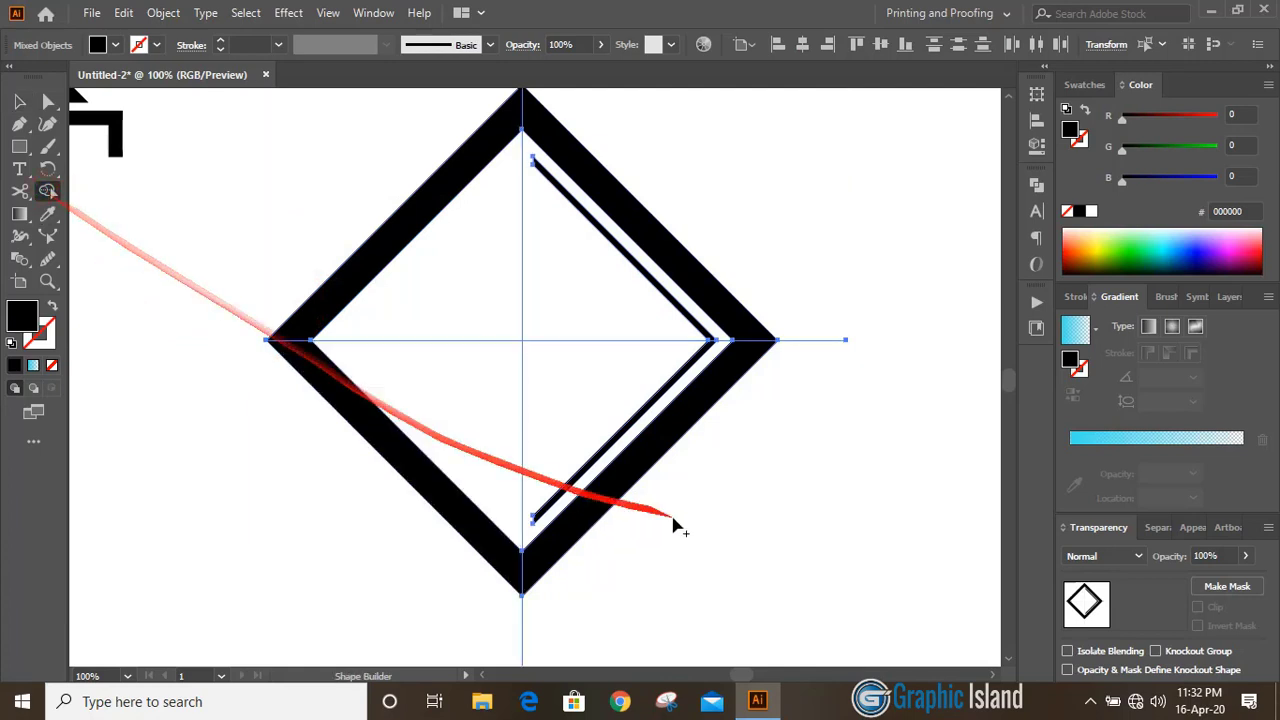
{"action": "key", "text": "alt"}
{"action": "mouse_move", "coordinate": [703, 491]}
{"action": "left_mouse_down"}
{"action": "mouse_move", "coordinate": [657, 428]}
{"action": "mouse_move", "coordinate": [190, 315]}
{"action": "left_mouse_up"}
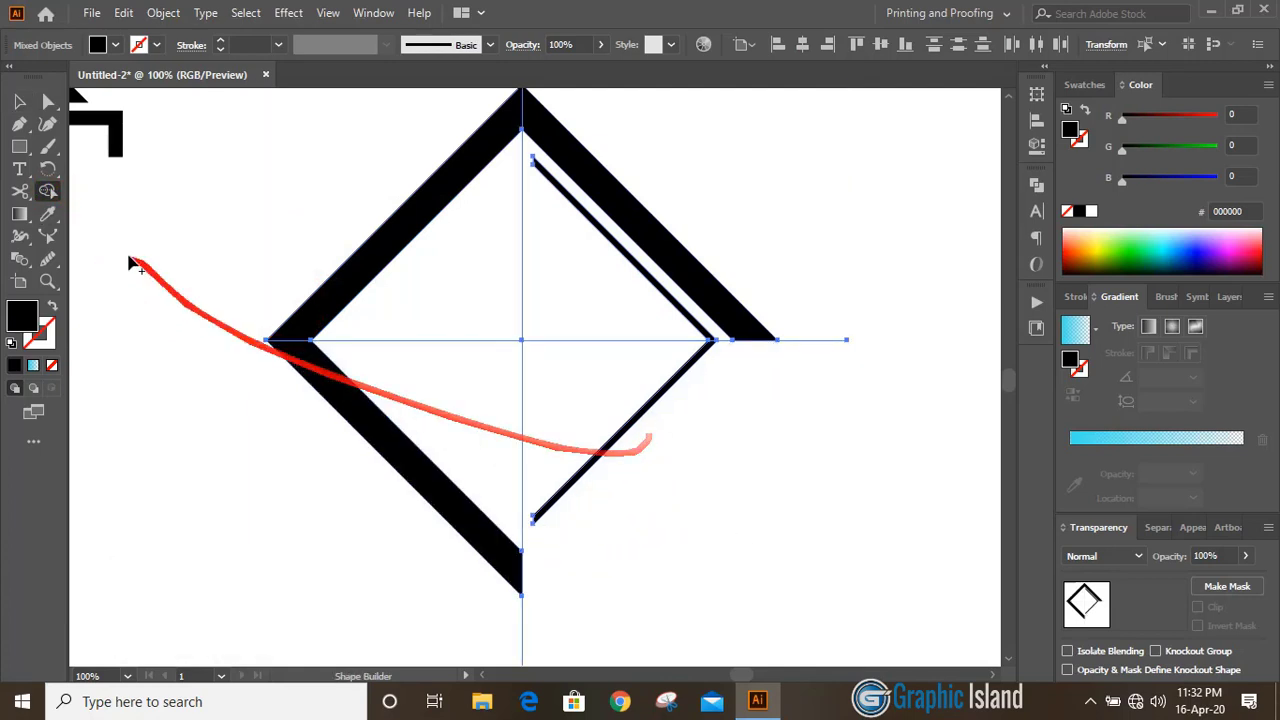
{"action": "left_click", "coordinate": [19, 101]}
{"action": "left_click", "coordinate": [140, 170]}
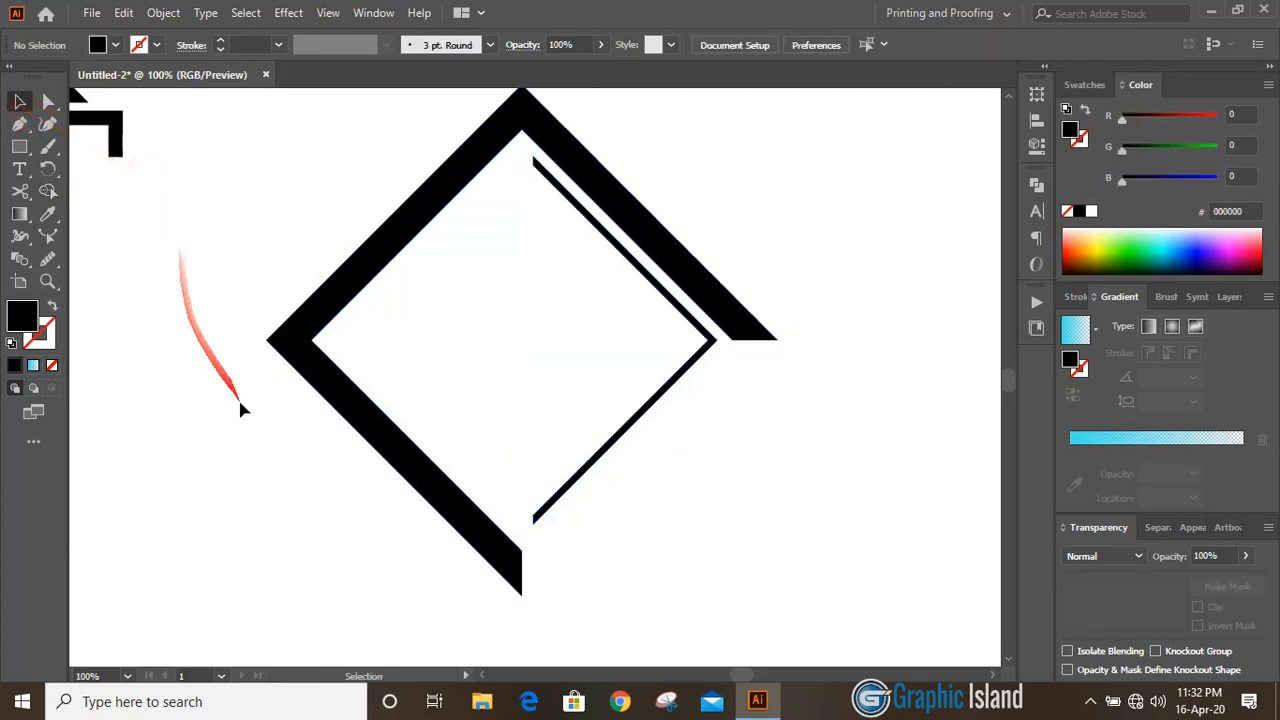
{"action": "scroll", "coordinate": [220, 260], "scroll_direction": "down", "scroll_amount": 3}
- Draw a straight line from the diamond's left corner to below its bottom tip
{"action": "left_click", "coordinate": [19, 123]}
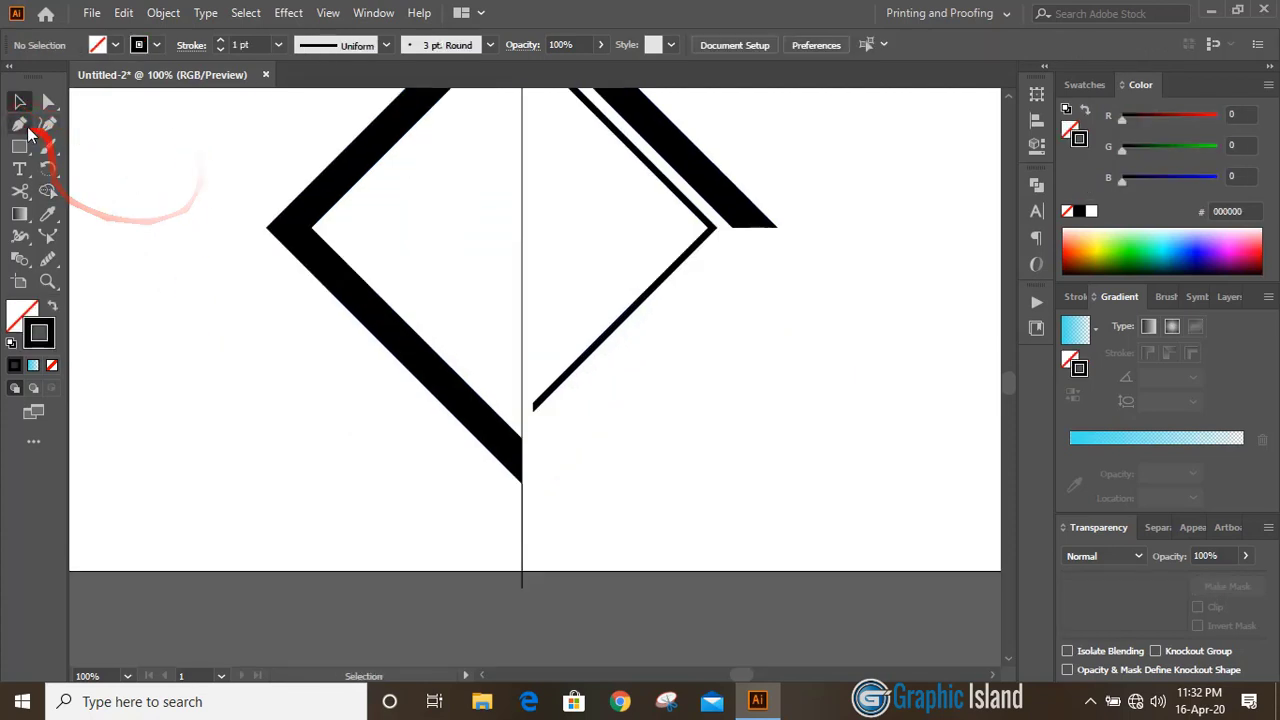
{"action": "left_click", "coordinate": [267, 229]}
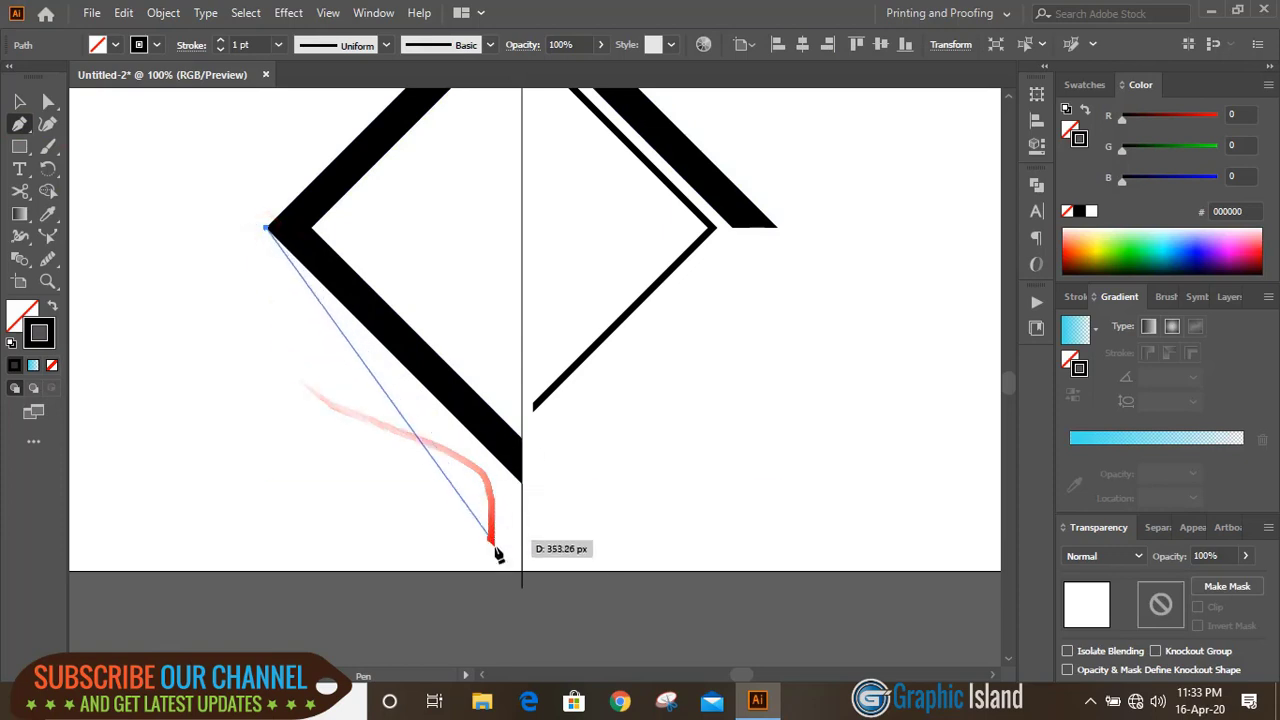
{"action": "left_click", "coordinate": [523, 590]}
{"action": "key", "text": "v"}
{"action": "key", "text": "ctrl+minus"}
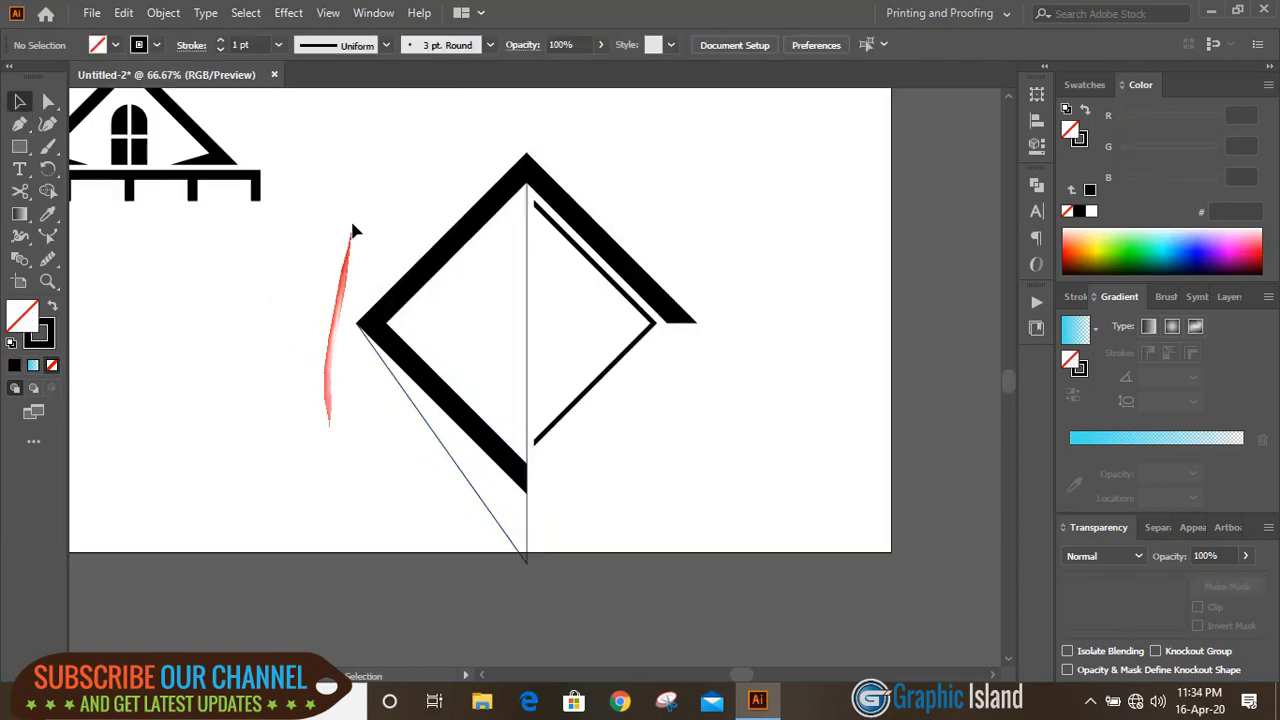
- Merge the diamond's left-half regions into one solid black shape with Shape Builder
{"action": "left_click_drag", "start_coordinate": [354, 177], "coordinate": [560, 531]}
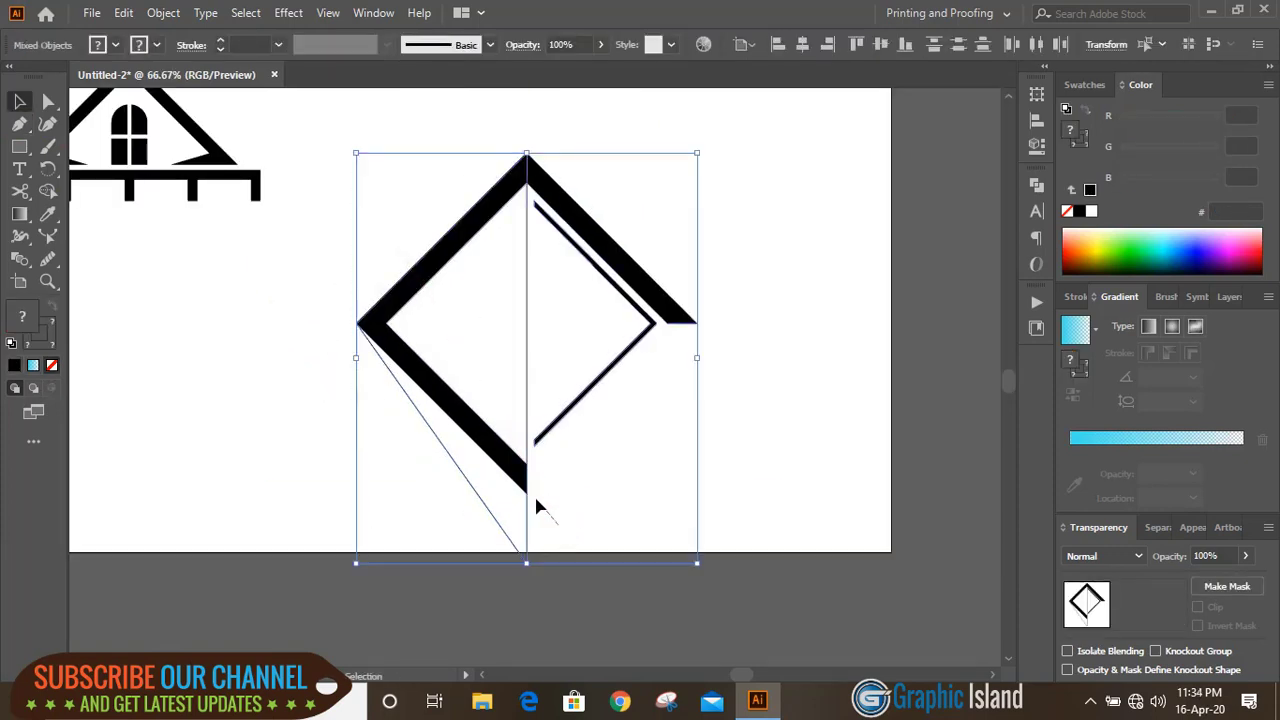
{"action": "left_click", "coordinate": [47, 191]}
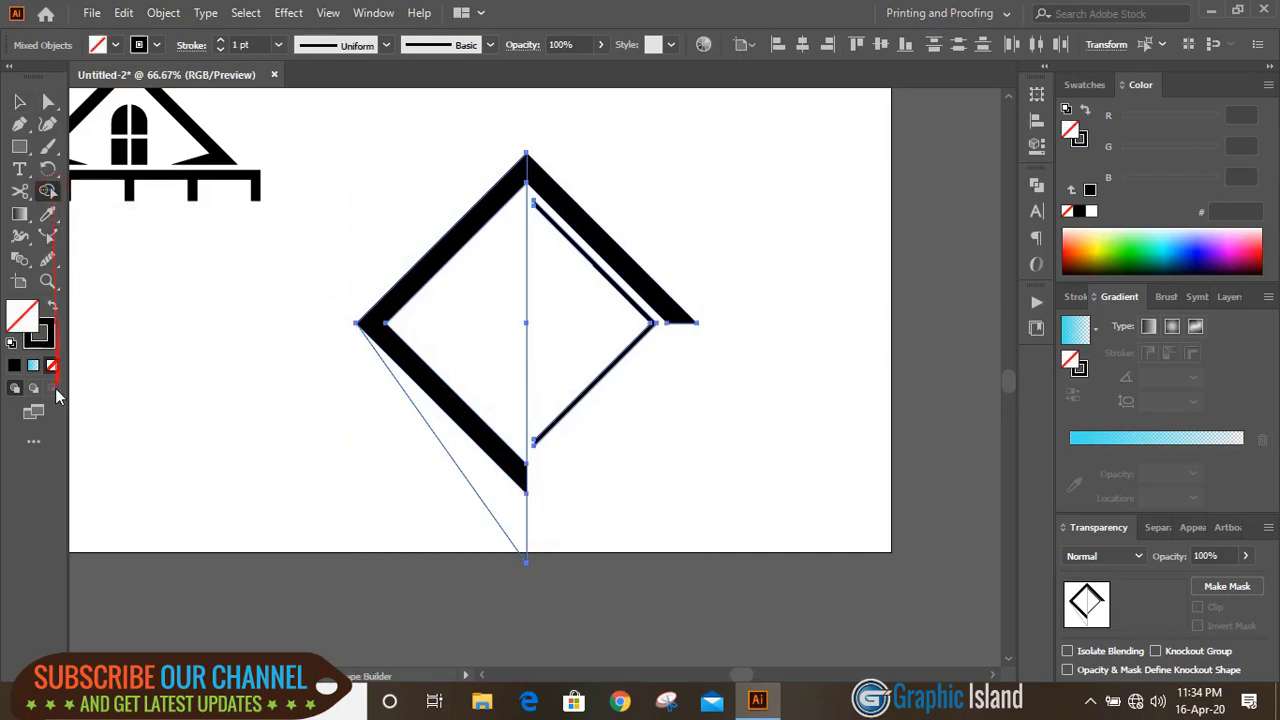
{"action": "left_click", "coordinate": [13, 372]}
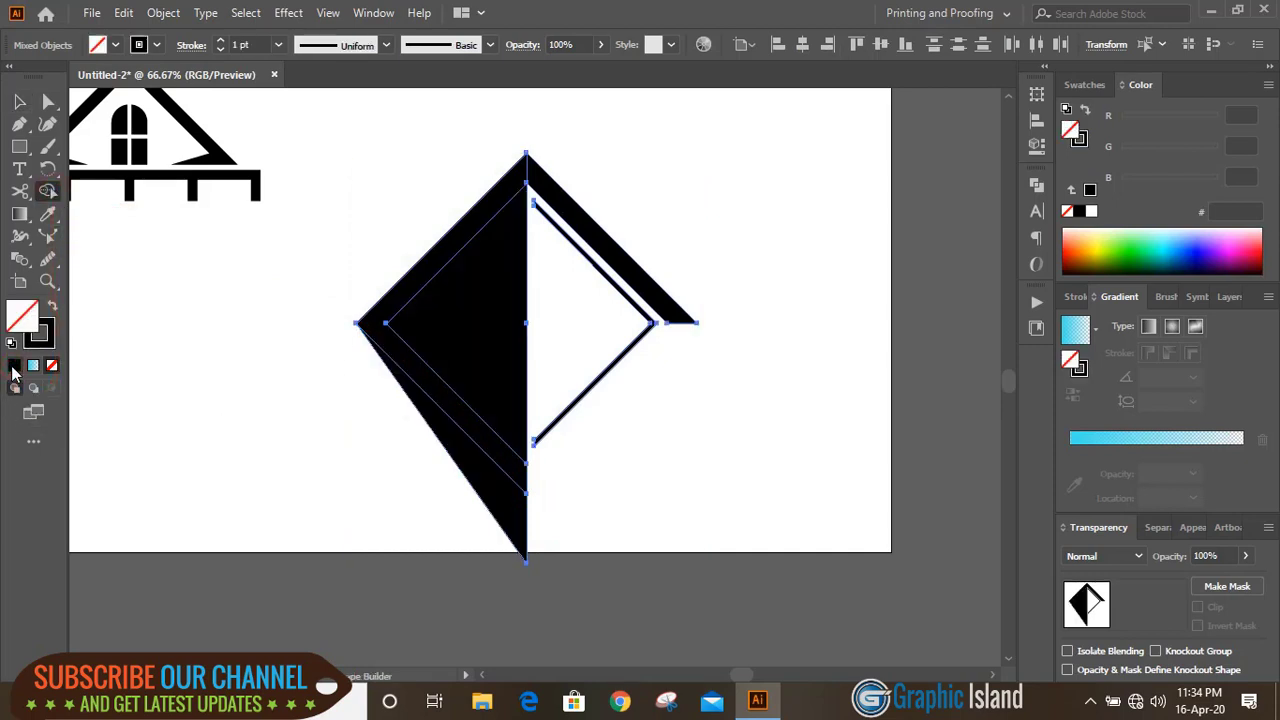
{"action": "left_click", "coordinate": [1078, 211]}
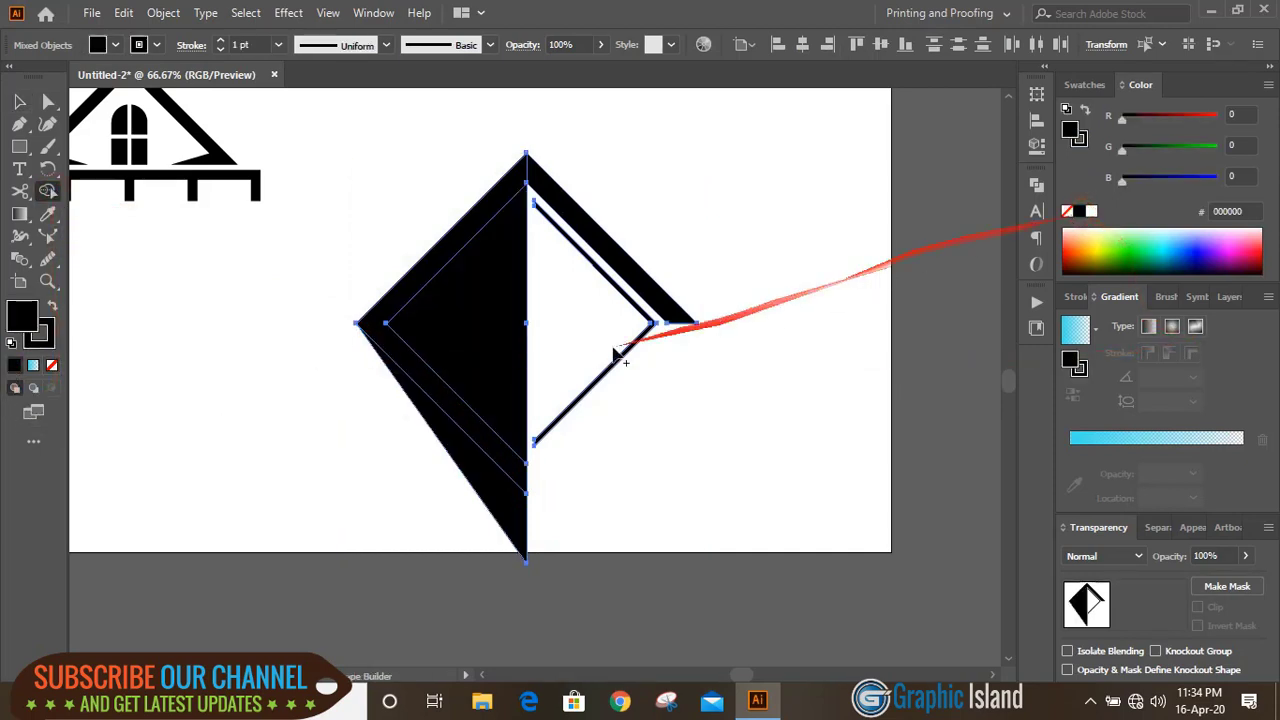
{"action": "left_click_drag", "start_coordinate": [440, 373], "coordinate": [446, 345]}
{"action": "mouse_move", "coordinate": [452, 335]}
{"action": "left_mouse_down"}
{"action": "mouse_move", "coordinate": [472, 283]}
{"action": "mouse_move", "coordinate": [449, 263]}
{"action": "left_mouse_up"}
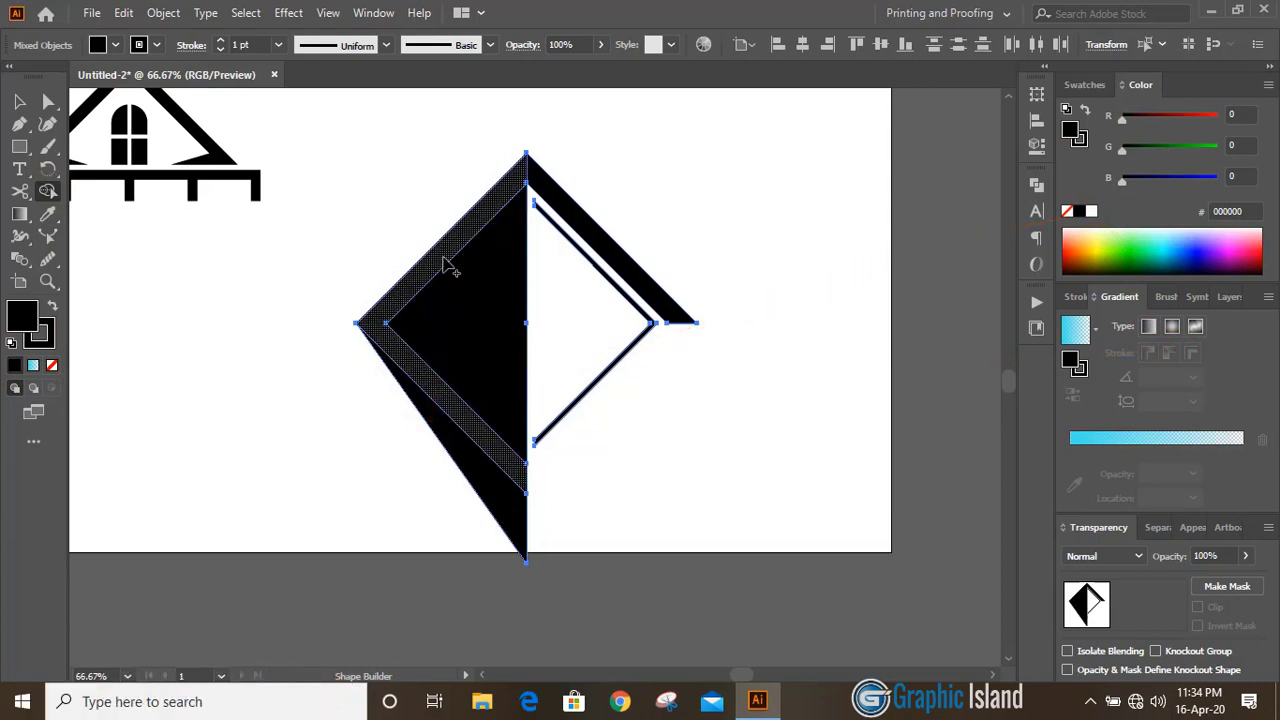
{"action": "left_click", "coordinate": [455, 302]}
{"action": "mouse_move", "coordinate": [474, 430]}
{"action": "left_mouse_down"}
{"action": "mouse_move", "coordinate": [490, 472]}
{"action": "mouse_move", "coordinate": [508, 228]}
{"action": "mouse_move", "coordinate": [515, 180]}
{"action": "mouse_move", "coordinate": [528, 178]}
{"action": "mouse_move", "coordinate": [322, 263]}
{"action": "mouse_move", "coordinate": [88, 281]}
{"action": "mouse_move", "coordinate": [30, 120]}
{"action": "left_mouse_up"}
{"action": "left_click", "coordinate": [19, 101]}
- Copy the first logo's arched window into the new house's right half and resize it
{"action": "left_click", "coordinate": [297, 404]}
{"action": "scroll", "coordinate": [297, 404], "scroll_direction": "up", "scroll_amount": 1}
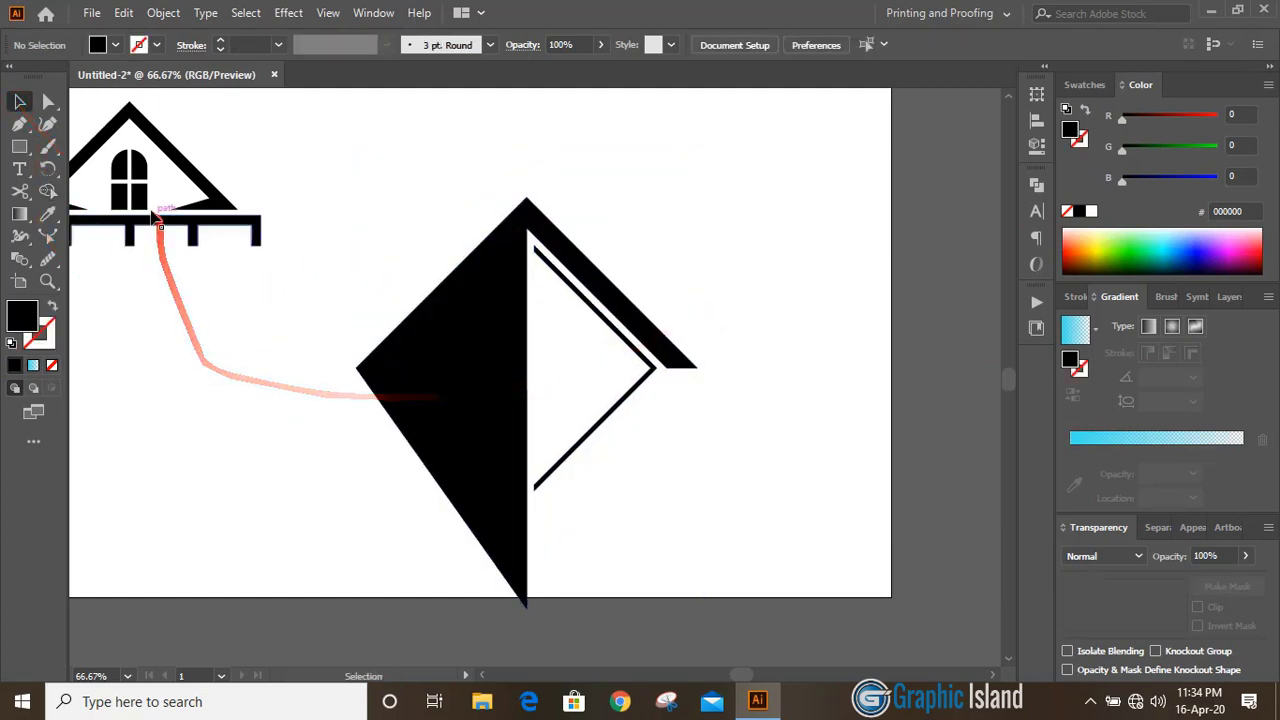
{"action": "left_click_drag", "start_coordinate": [146, 173], "coordinate": [600, 329]}
{"action": "key", "text": "alt"}
{"action": "key", "text": "ctrl+1"}
{"action": "left_click", "coordinate": [149, 257]}
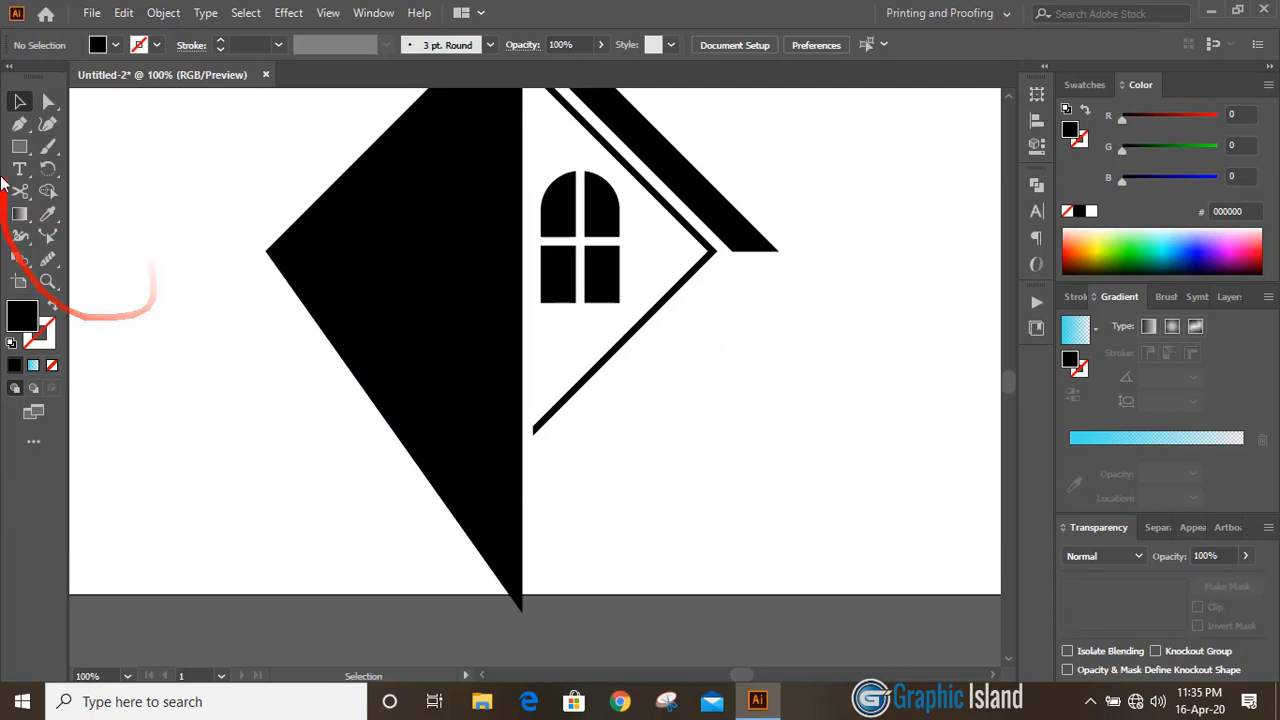
- Draw a tall door rectangle and round its top corners into an arch
{"action": "left_click_drag", "start_coordinate": [368, 303], "coordinate": [430, 534]}
{"action": "left_click", "coordinate": [17, 100]}
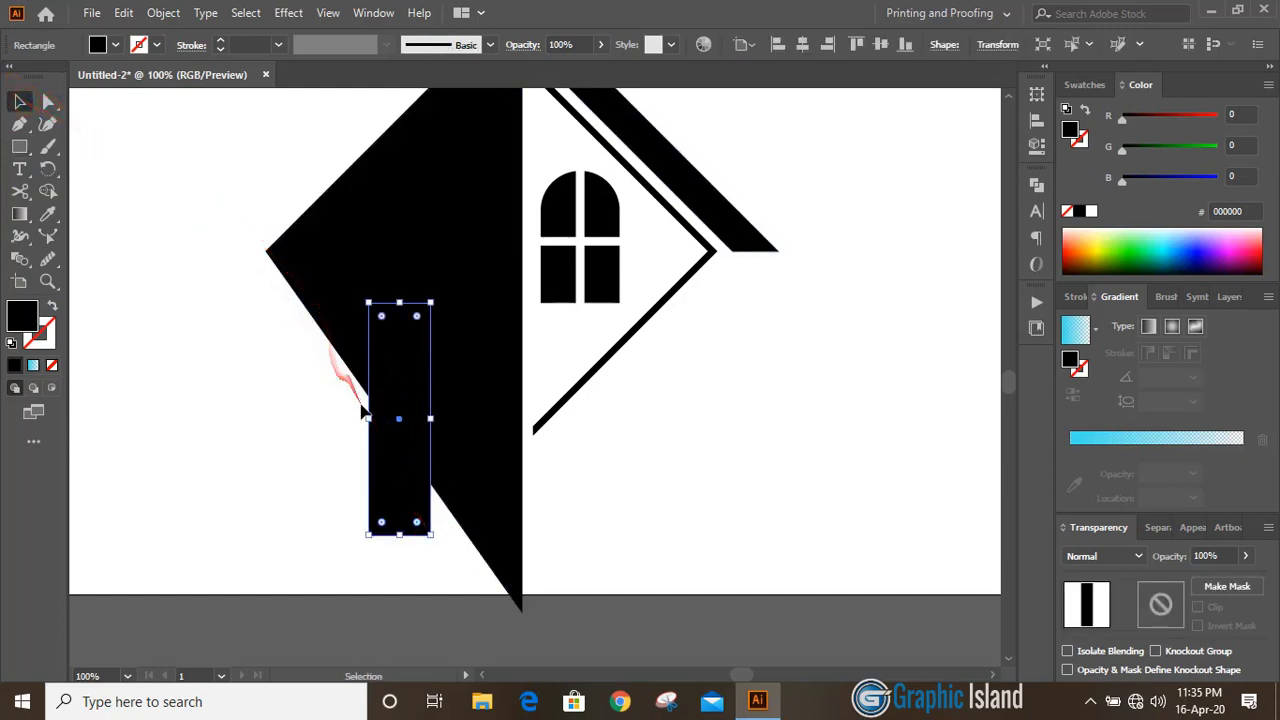
{"action": "left_click_drag", "start_coordinate": [369, 422], "coordinate": [362, 424]}
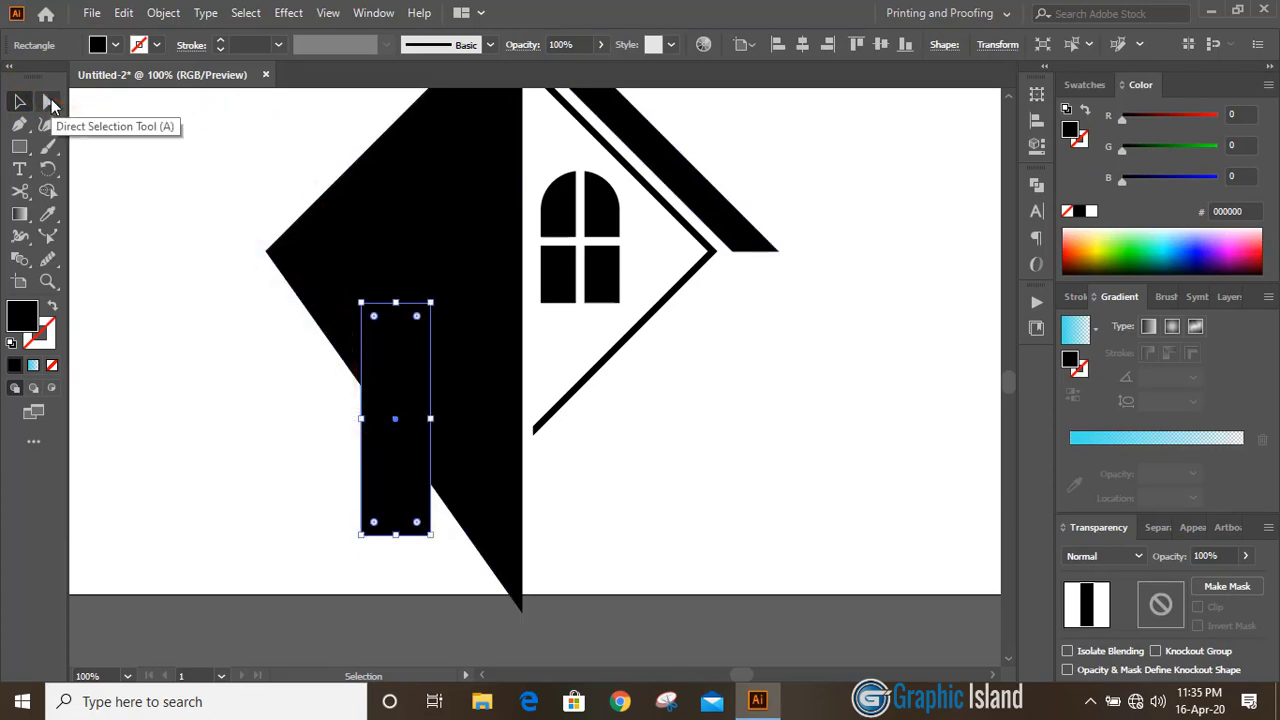
{"action": "left_click", "coordinate": [51, 100]}
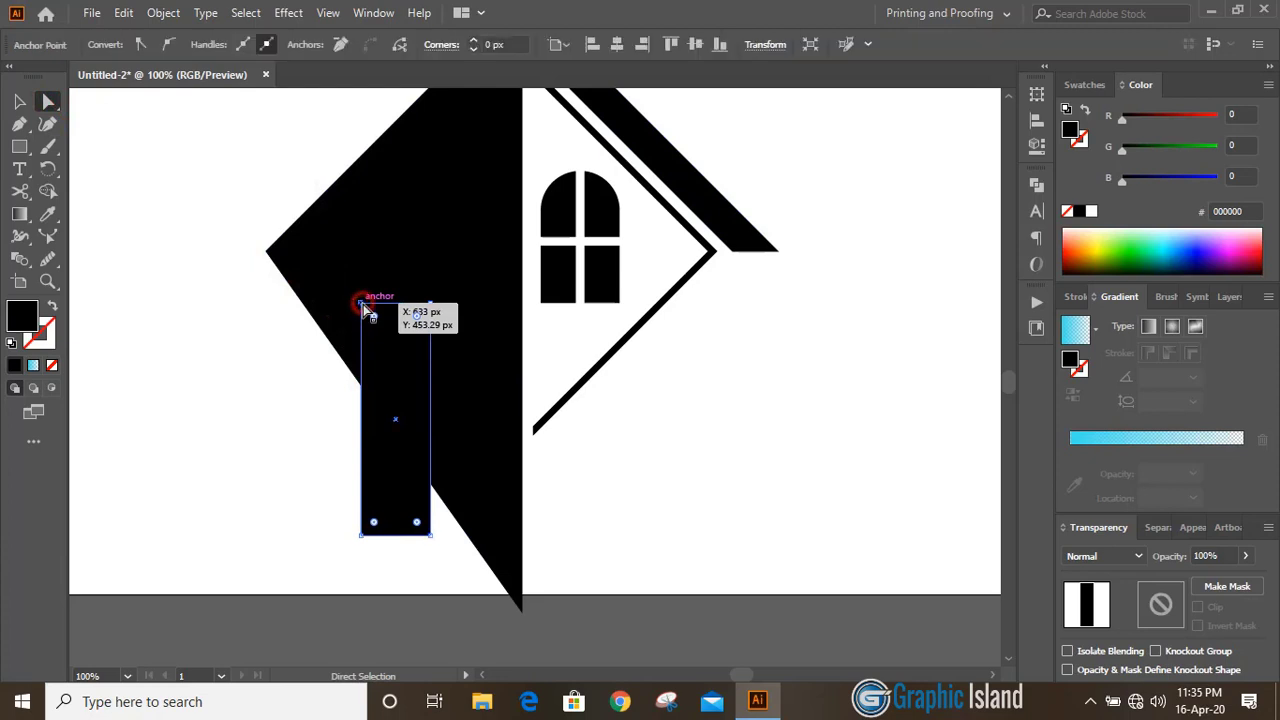
{"action": "left_click", "coordinate": [431, 303], "text": "shift"}
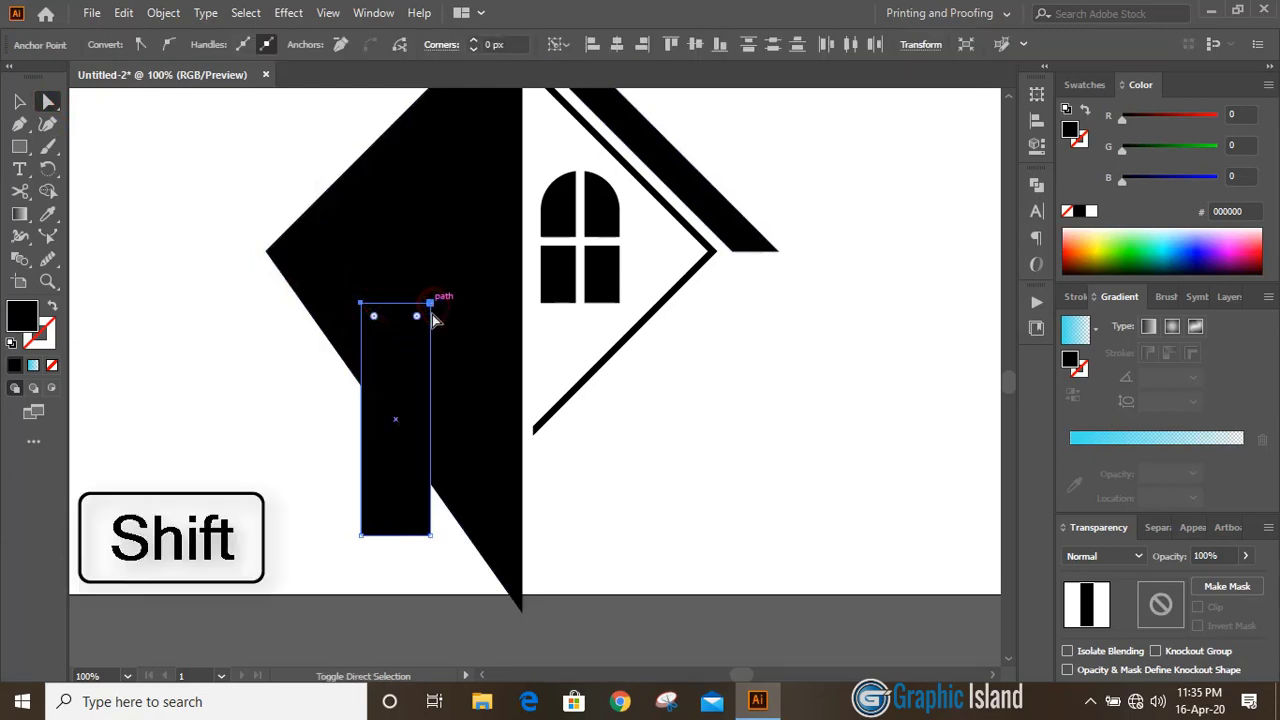
{"action": "left_click_drag", "start_coordinate": [418, 318], "coordinate": [395, 405]}
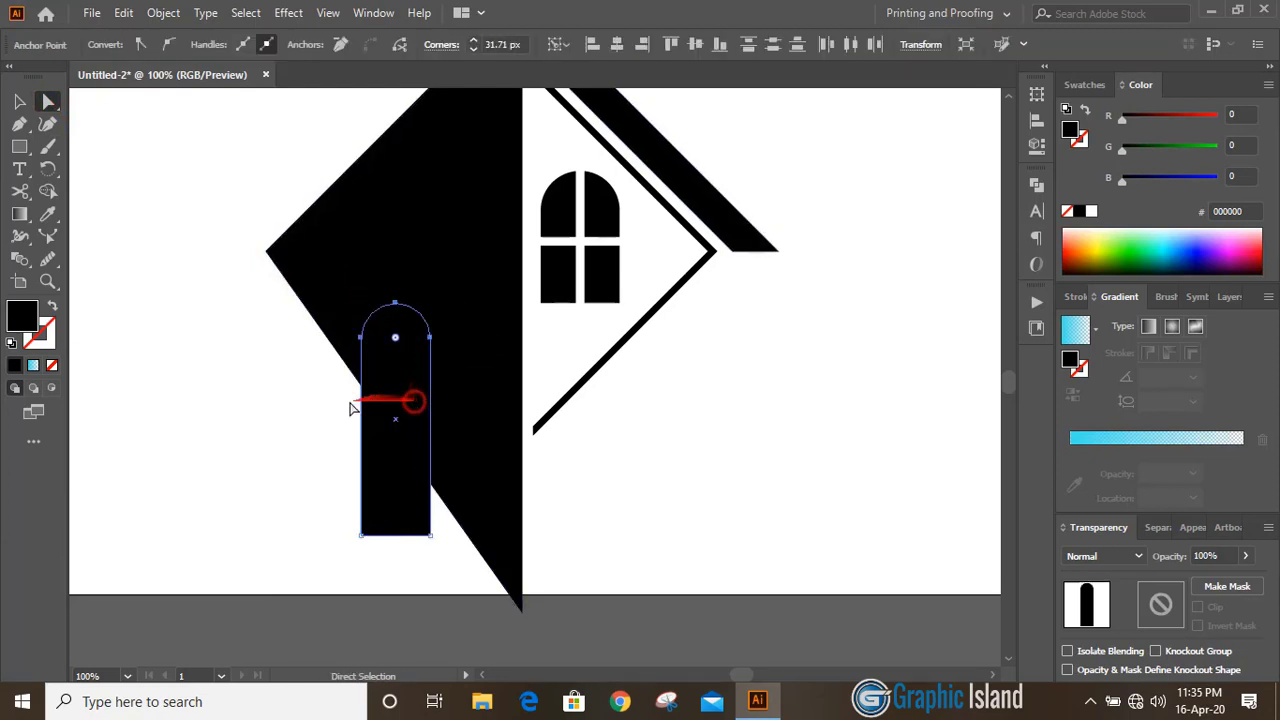
{"action": "left_click", "coordinate": [17, 102]}
{"action": "left_click", "coordinate": [297, 406]}
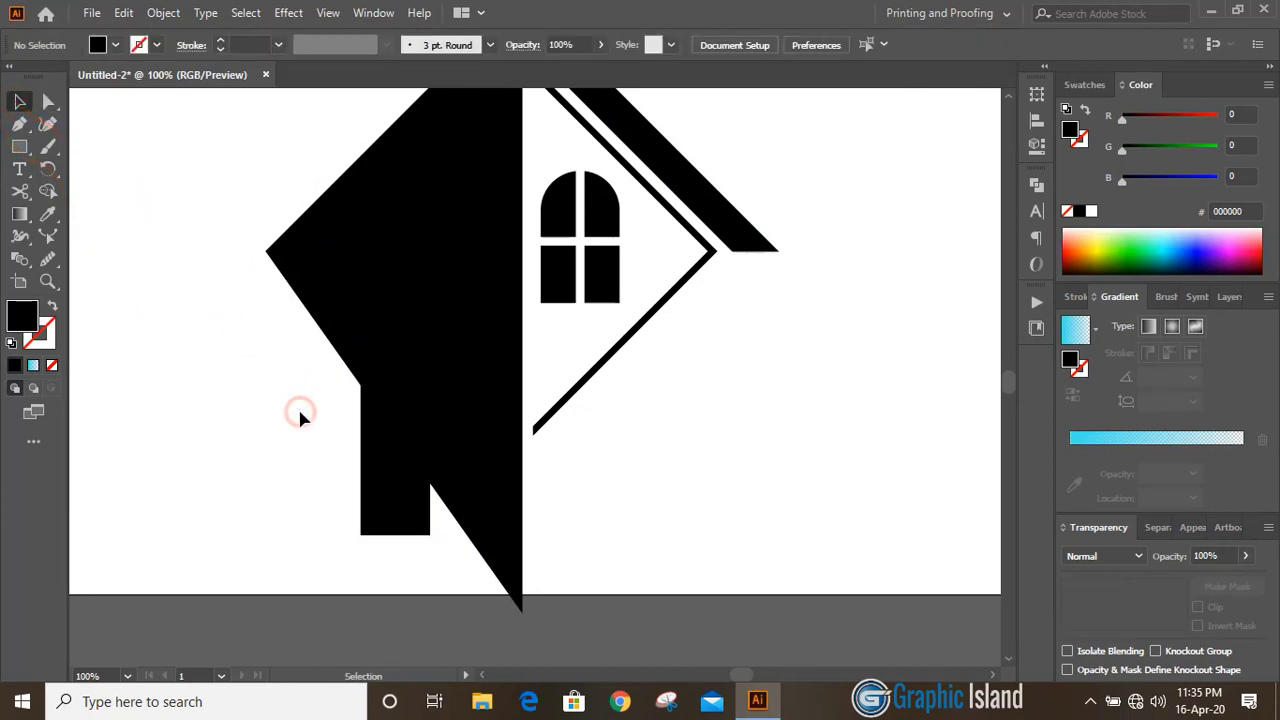
- Fill the arched door yellow and move it up over the black half
{"action": "left_click", "coordinate": [385, 478]}
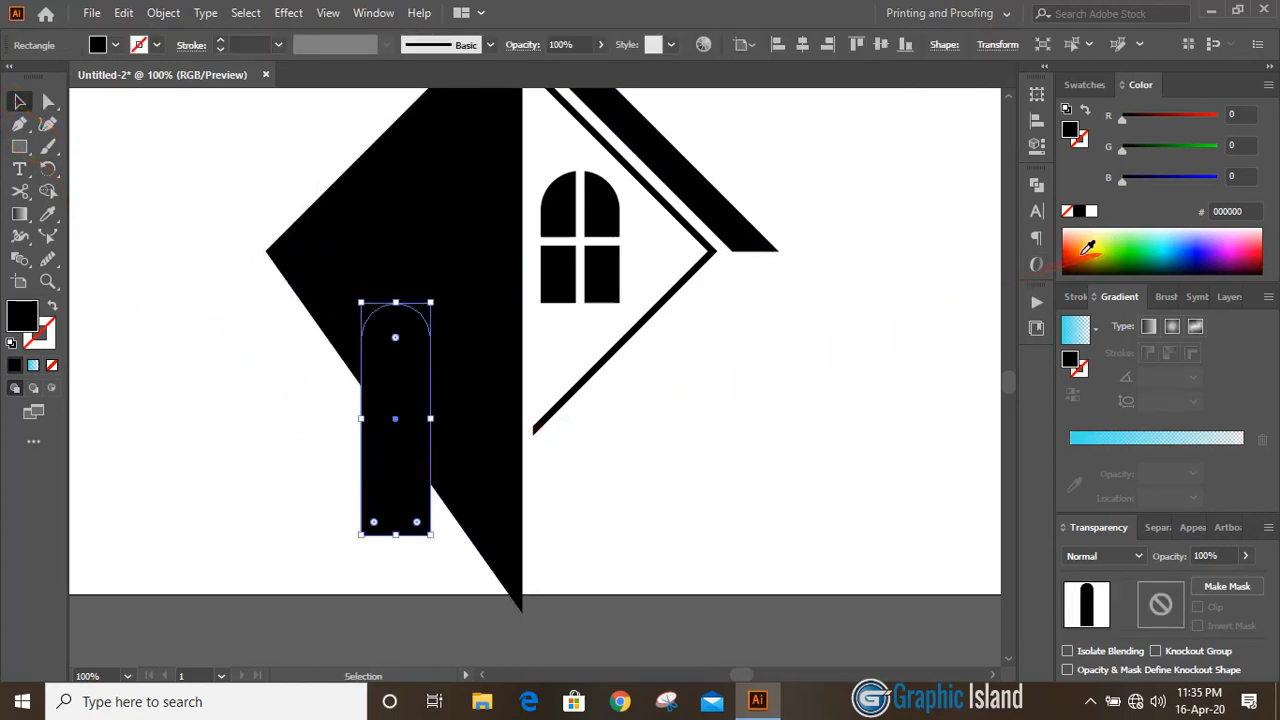
{"action": "left_click", "coordinate": [1103, 243]}
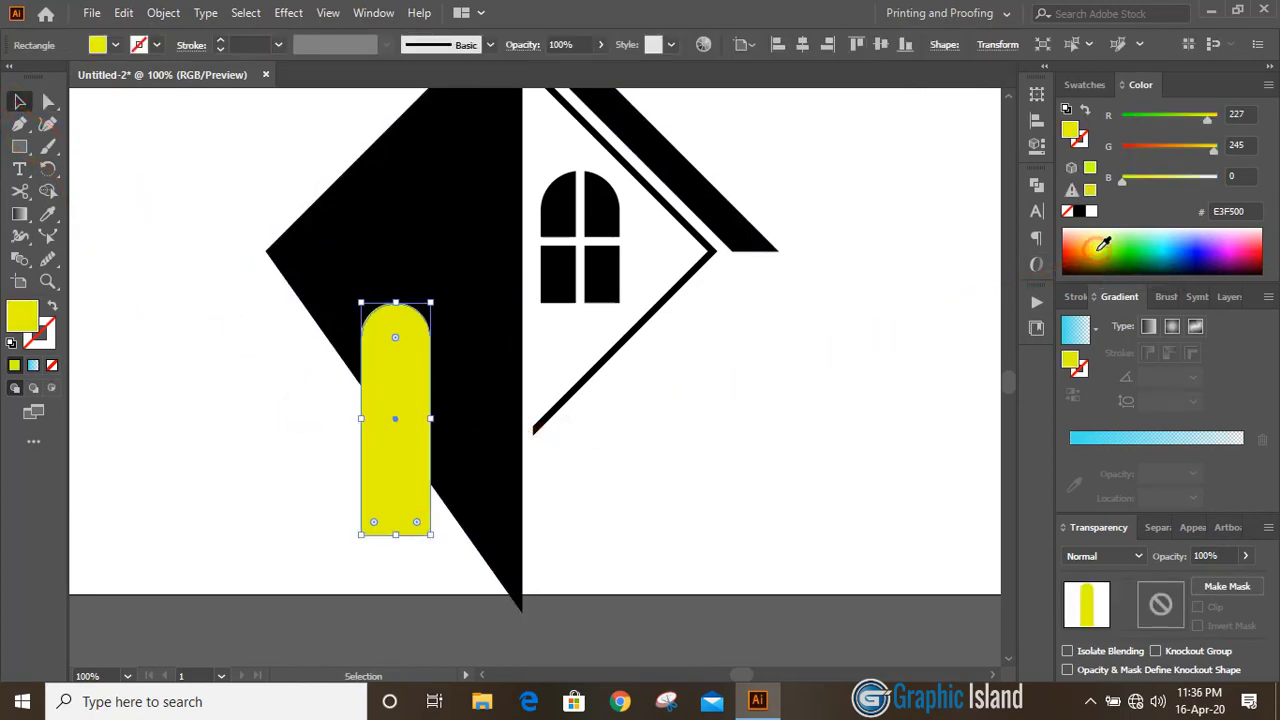
{"action": "left_click", "coordinate": [708, 452]}
{"action": "scroll", "coordinate": [709, 460], "scroll_direction": "up", "scroll_amount": 1}
{"action": "left_click_drag", "start_coordinate": [406, 409], "coordinate": [443, 390]}
{"action": "left_click", "coordinate": [263, 366]}
{"action": "scroll", "coordinate": [263, 366], "scroll_direction": "down", "scroll_amount": 1}
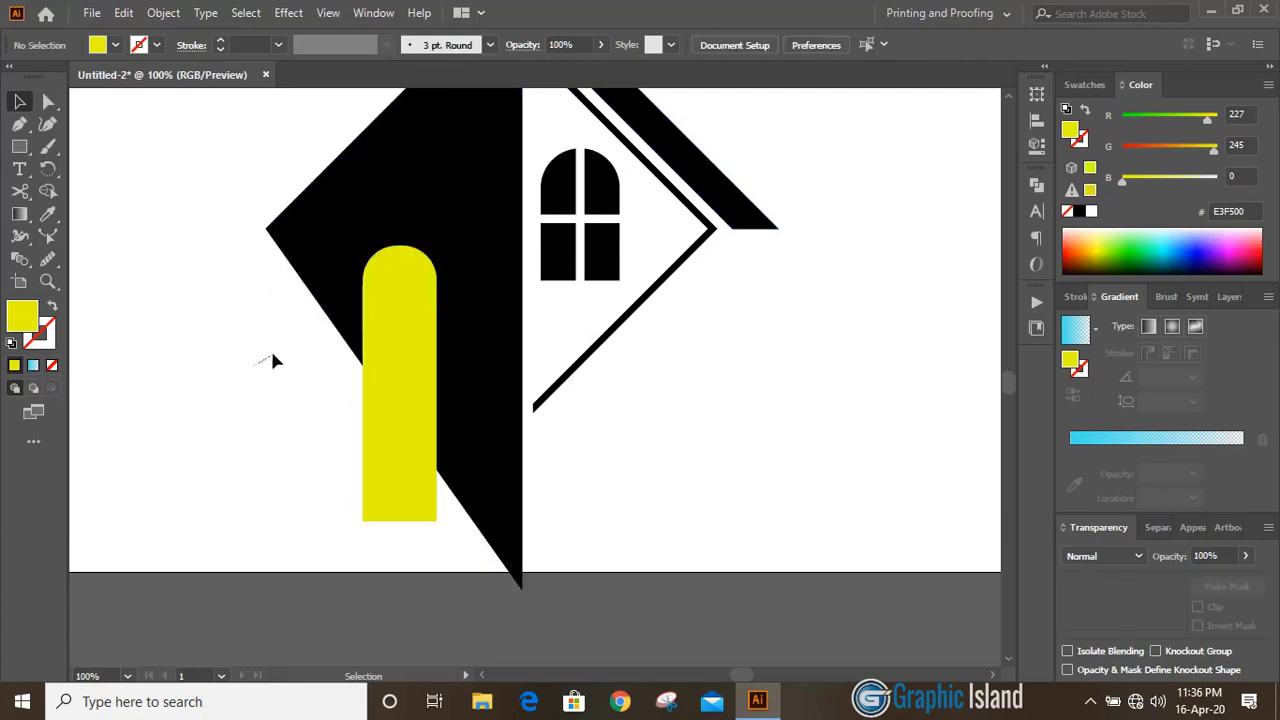
{"action": "left_click", "coordinate": [411, 322]}
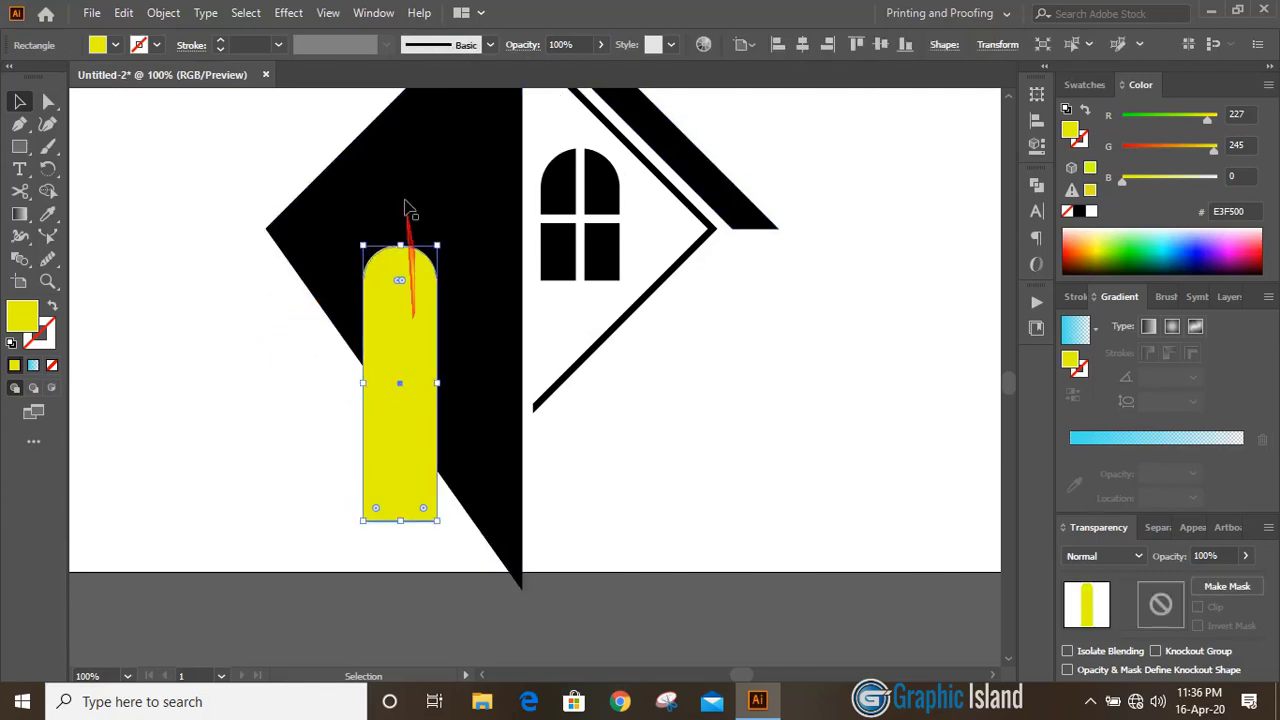
- Create a 16 px Offset Path around the yellow door and fill it orange
{"action": "left_click", "coordinate": [165, 13]}
{"action": "mouse_move", "coordinate": [423, 453]}
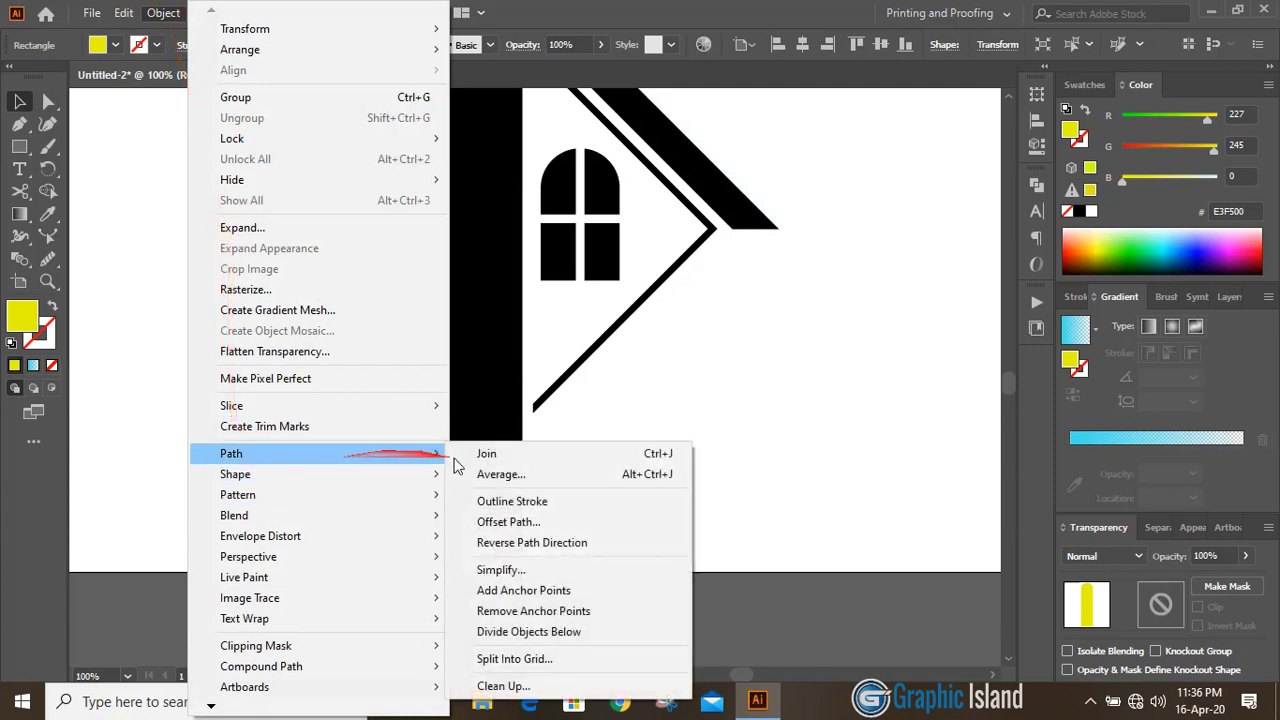
{"action": "left_click", "coordinate": [525, 518]}
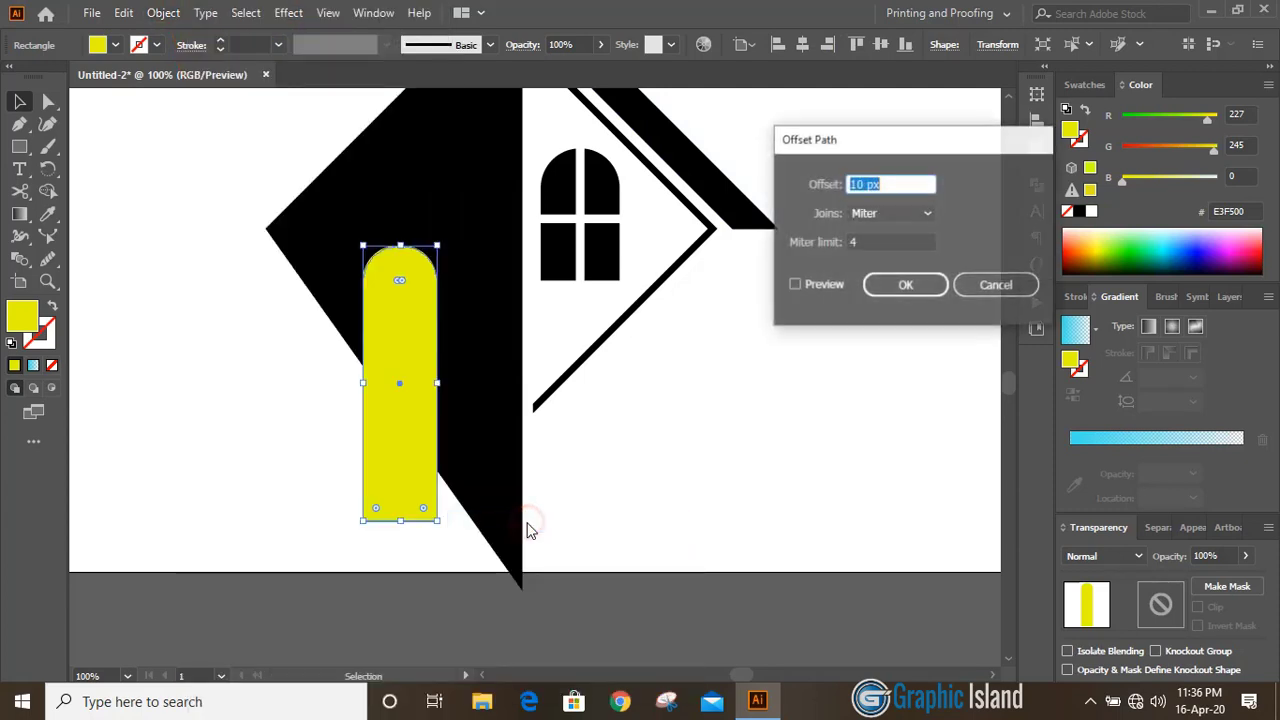
{"action": "left_click", "coordinate": [795, 285]}
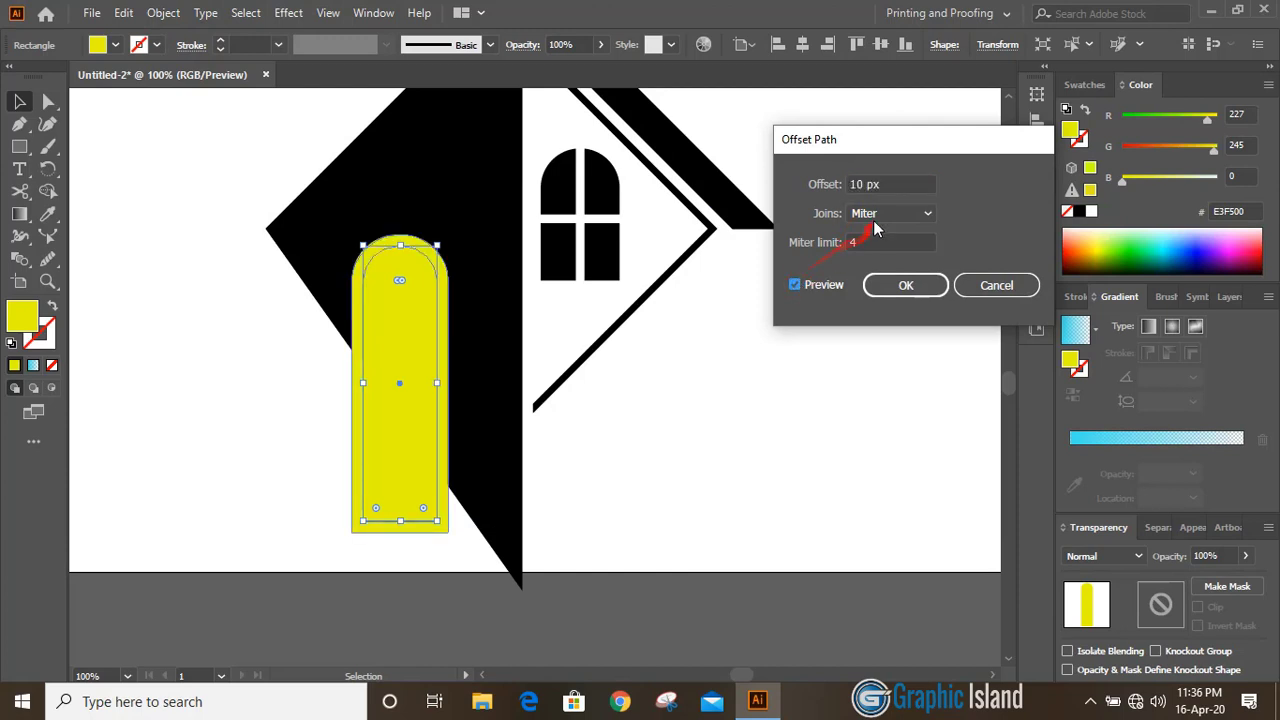
{"action": "left_click", "coordinate": [897, 184]}
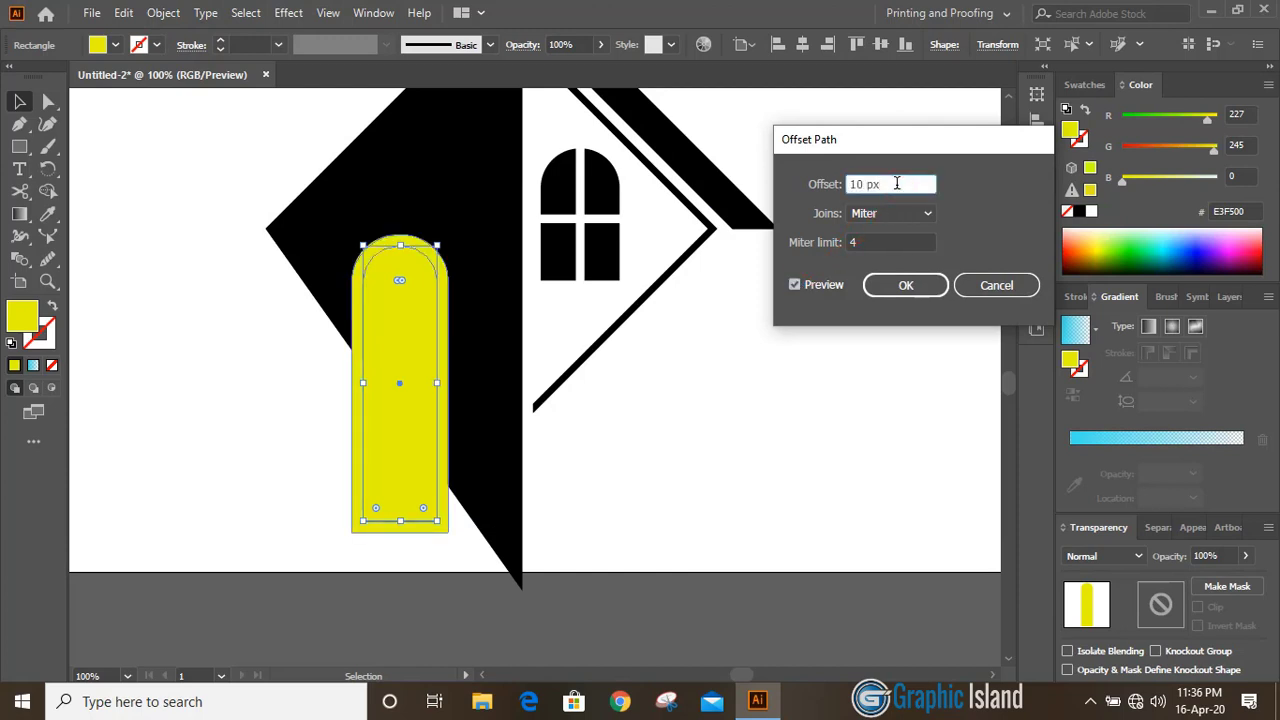
{"action": "key", "text": "Up"}
{"action": "key", "text": "Up"}
{"action": "key", "text": "Up"}
{"action": "key", "text": "Up"}
{"action": "key", "text": "Up"}
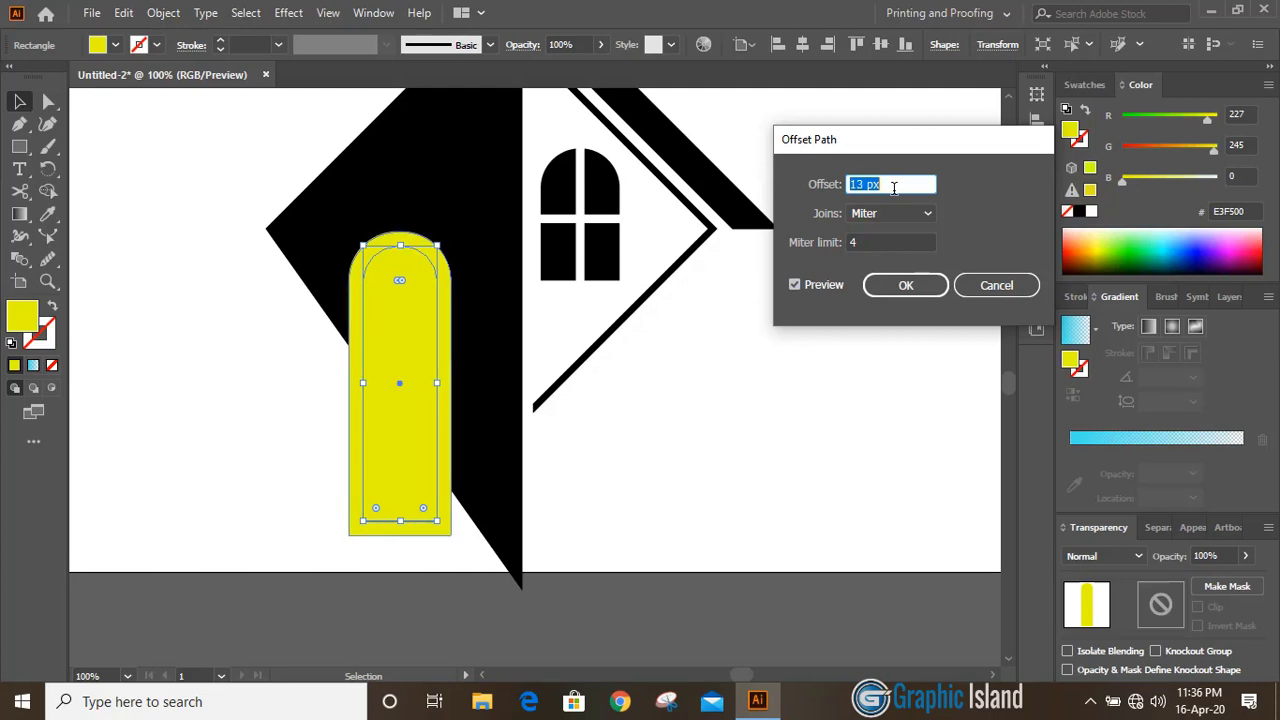
{"action": "key", "text": "Up"}
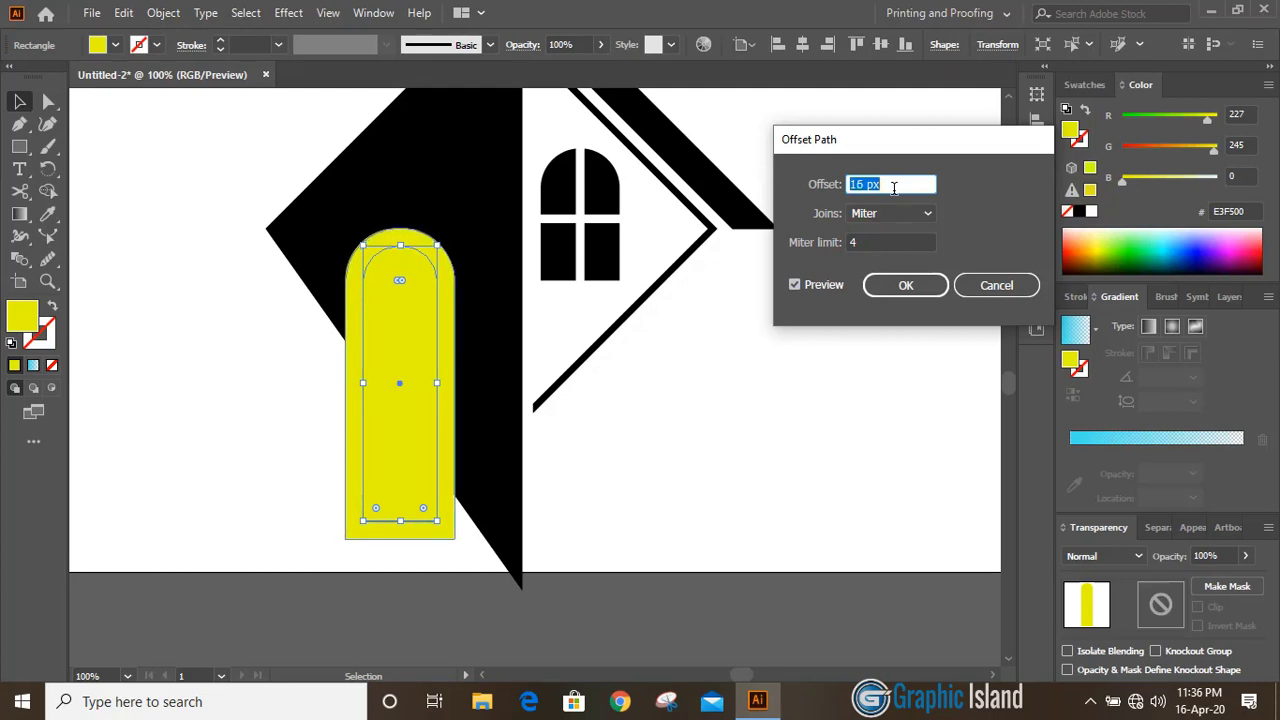
{"action": "left_click", "coordinate": [903, 287]}
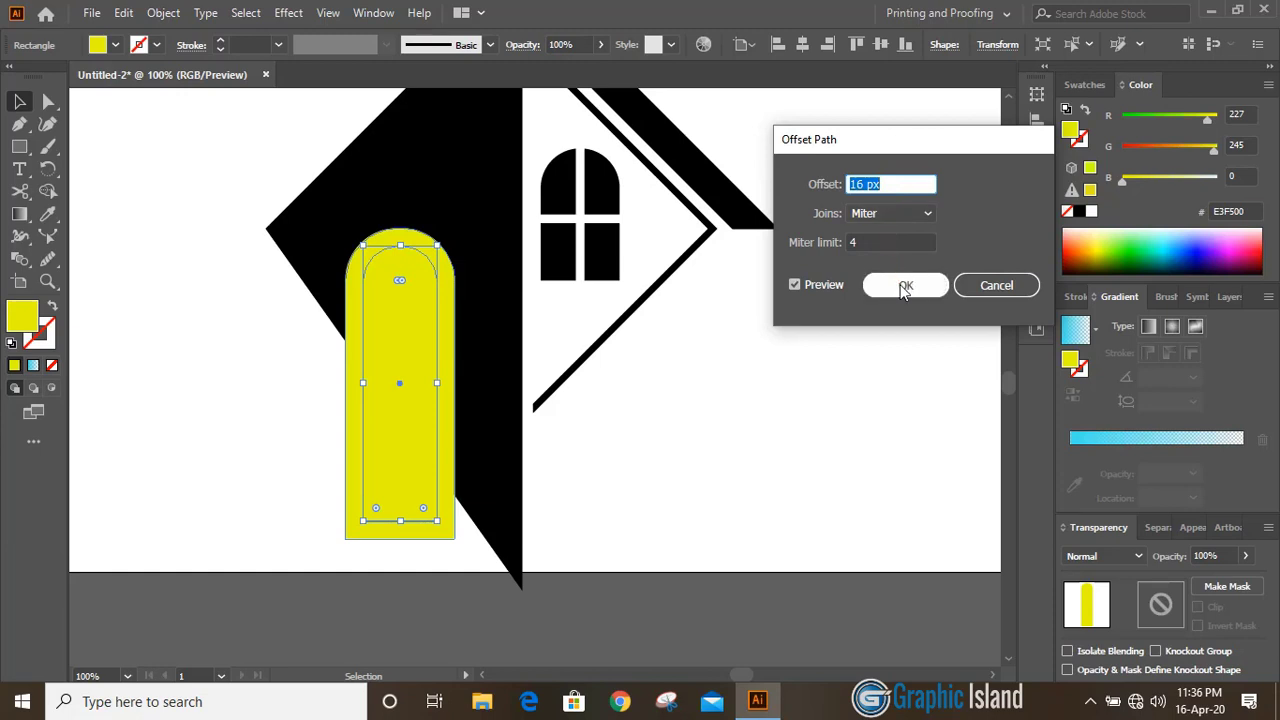
{"action": "left_click", "coordinate": [1076, 243]}
{"action": "left_click", "coordinate": [735, 461]}
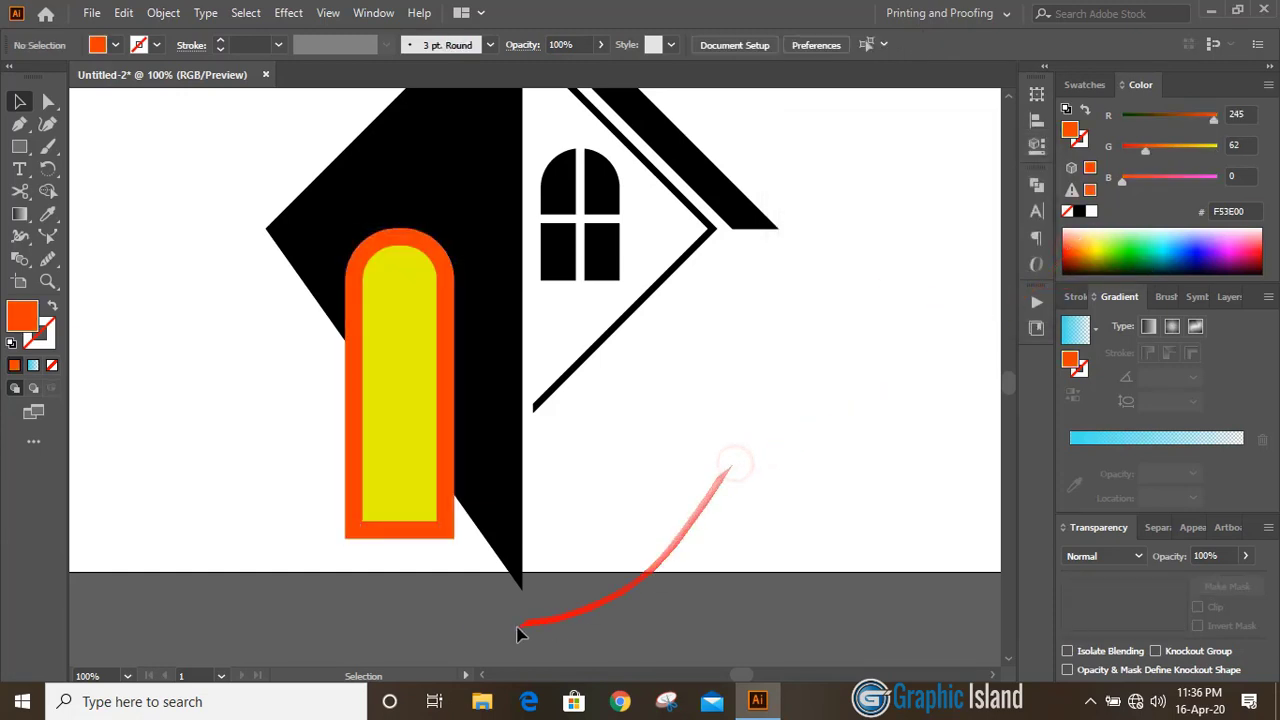
- Erase the orange frame regions from the house with Shape Builder
{"action": "left_click_drag", "start_coordinate": [226, 241], "coordinate": [477, 451]}
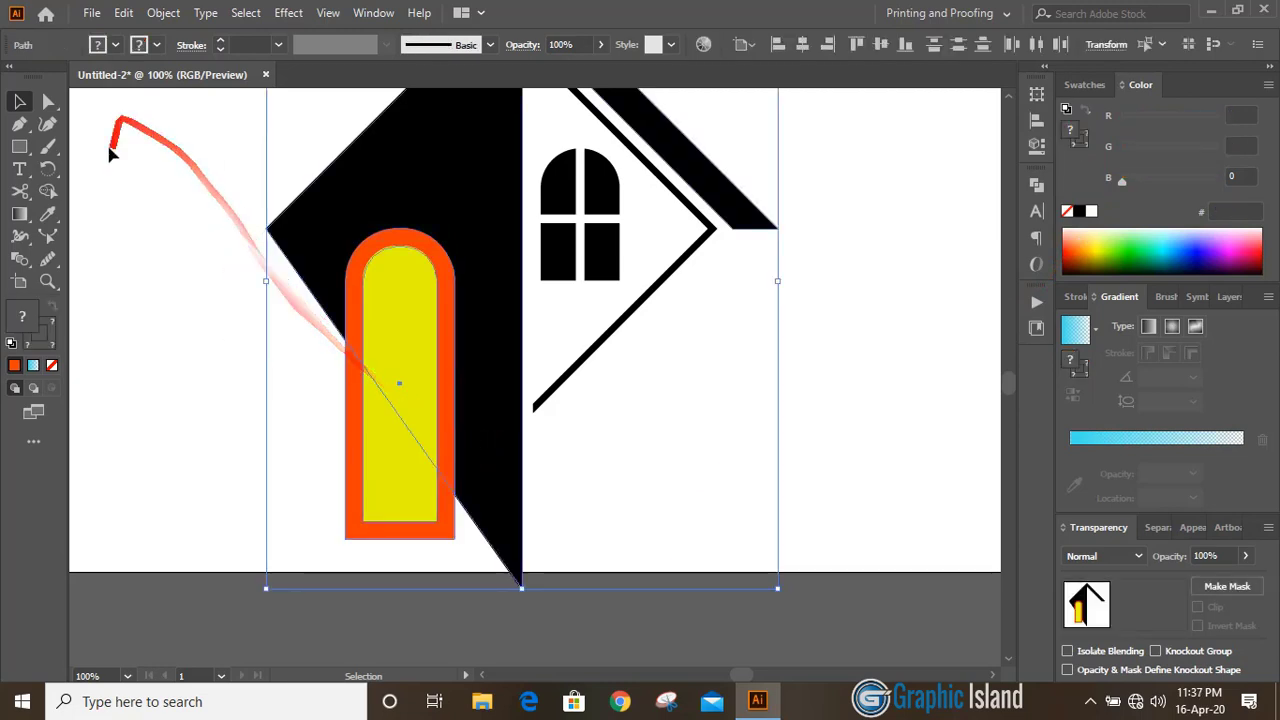
{"action": "left_click", "coordinate": [47, 191]}
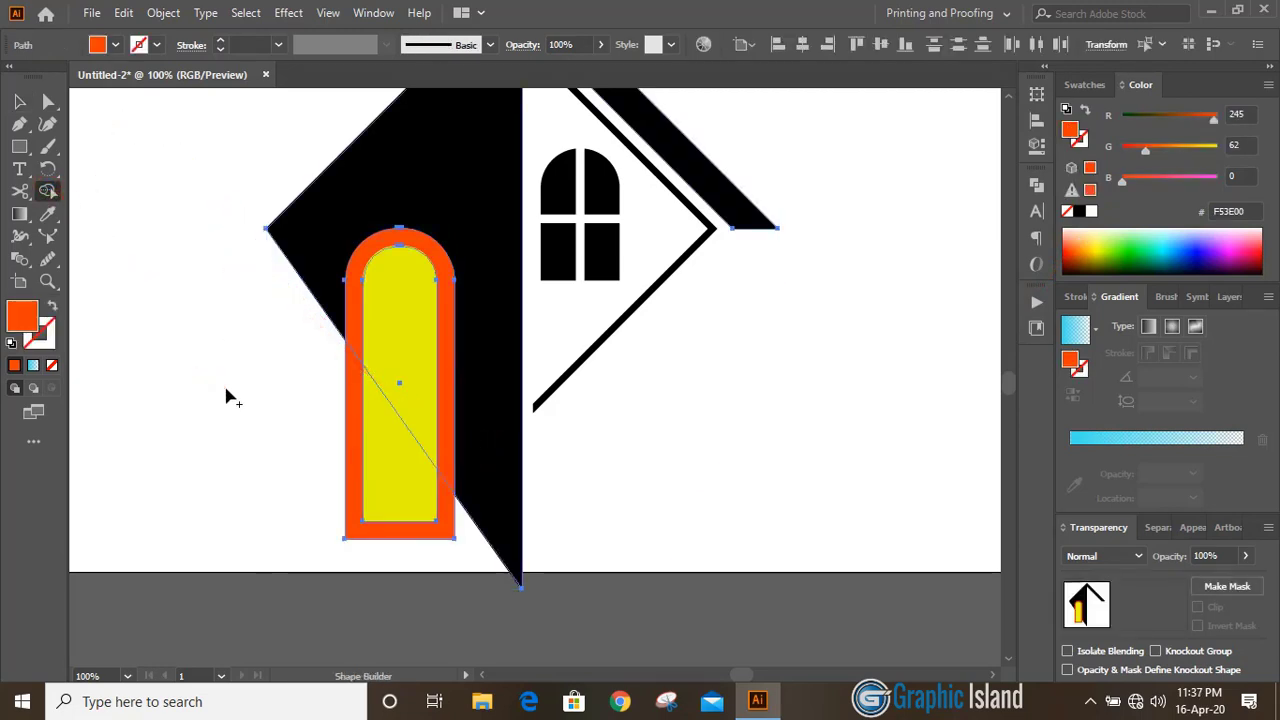
{"action": "mouse_move", "coordinate": [232, 395]}
{"action": "left_mouse_down"}
{"action": "mouse_move", "coordinate": [276, 392]}
{"action": "mouse_move", "coordinate": [400, 498]}
{"action": "left_mouse_up"}
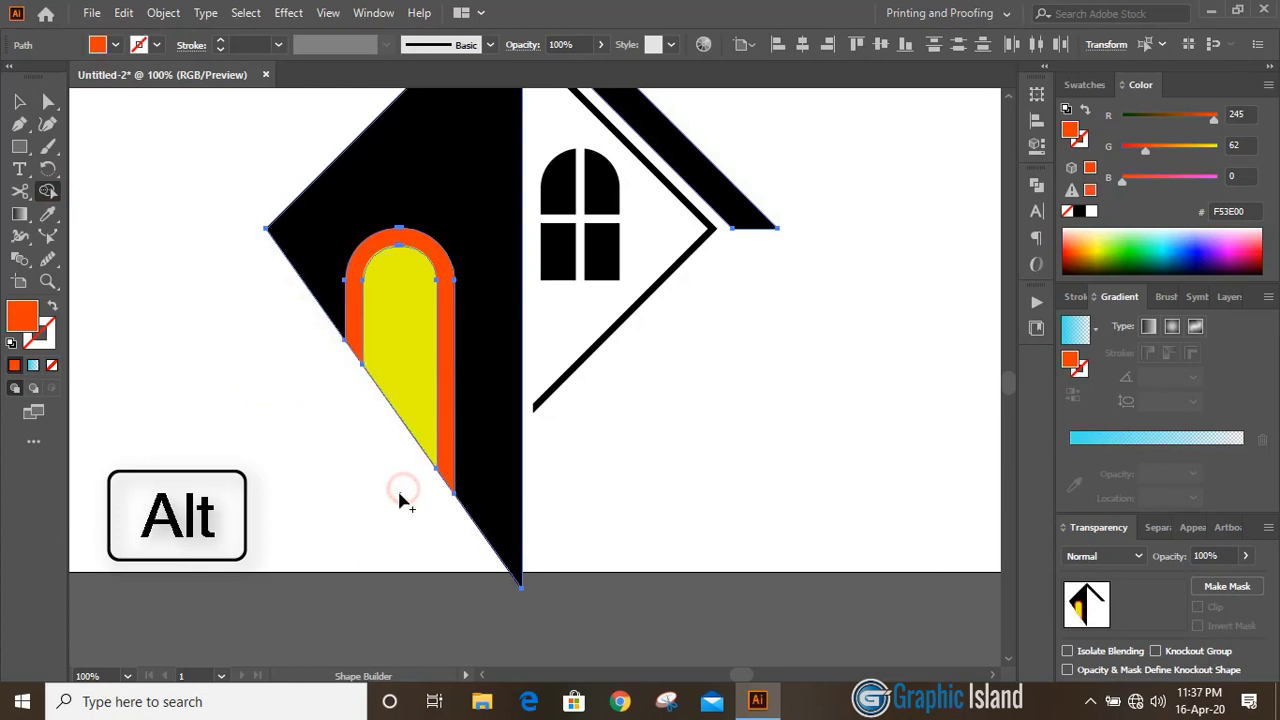
{"action": "left_click", "coordinate": [348, 358], "text": "alt"}
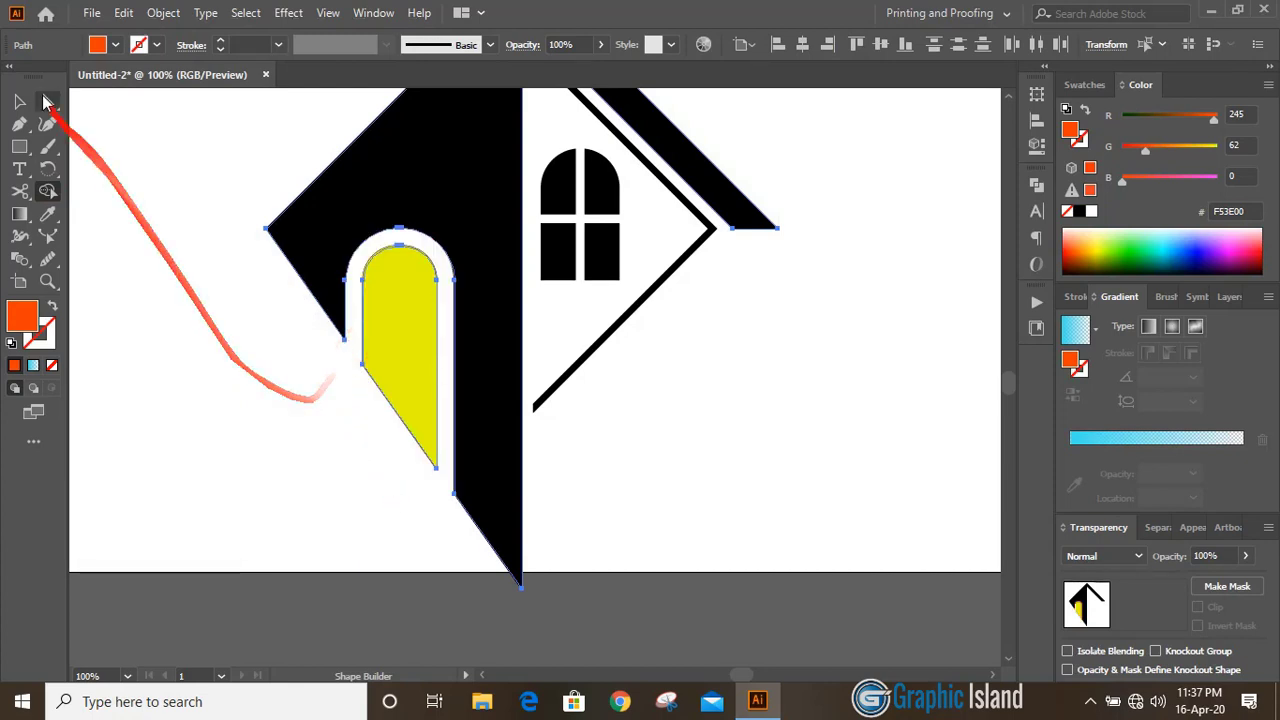
{"action": "left_click", "coordinate": [19, 101]}
{"action": "left_click", "coordinate": [223, 370]}
- Delete the yellow and orange door shapes, revealing the black arched door
{"action": "scroll", "coordinate": [390, 368], "scroll_direction": "up", "scroll_amount": 1}
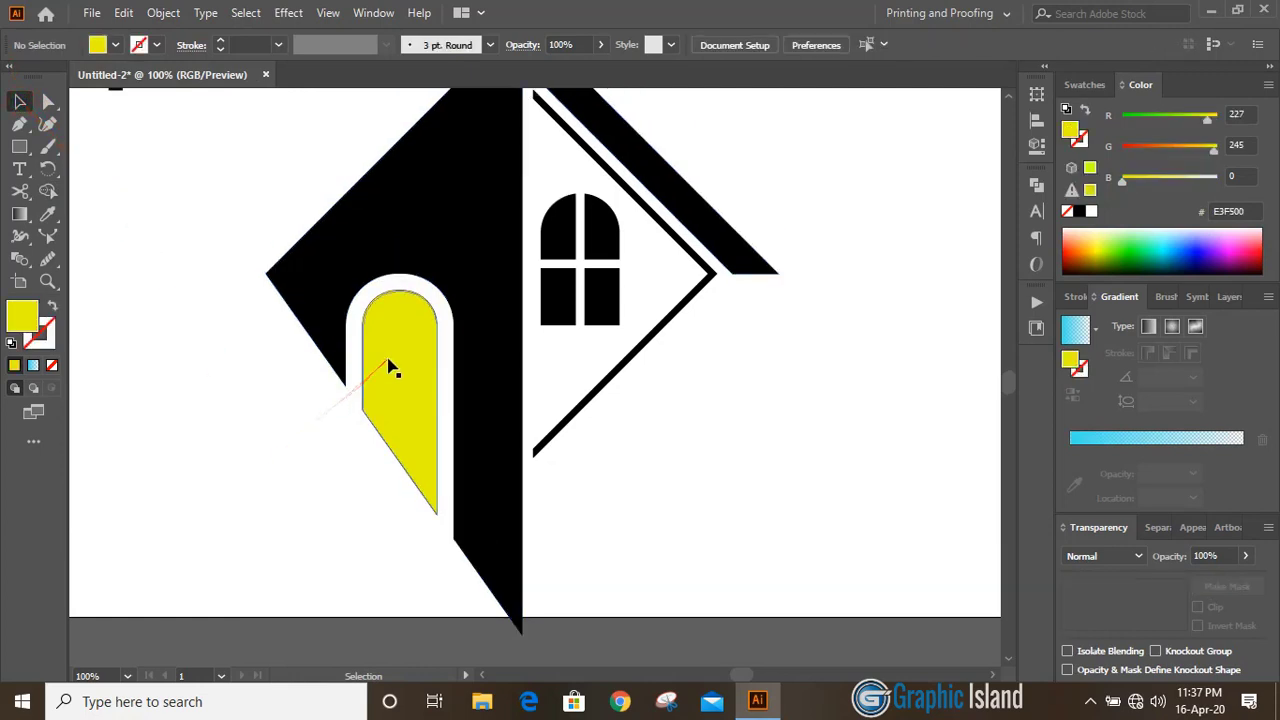
{"action": "left_click_drag", "start_coordinate": [385, 372], "coordinate": [220, 427]}
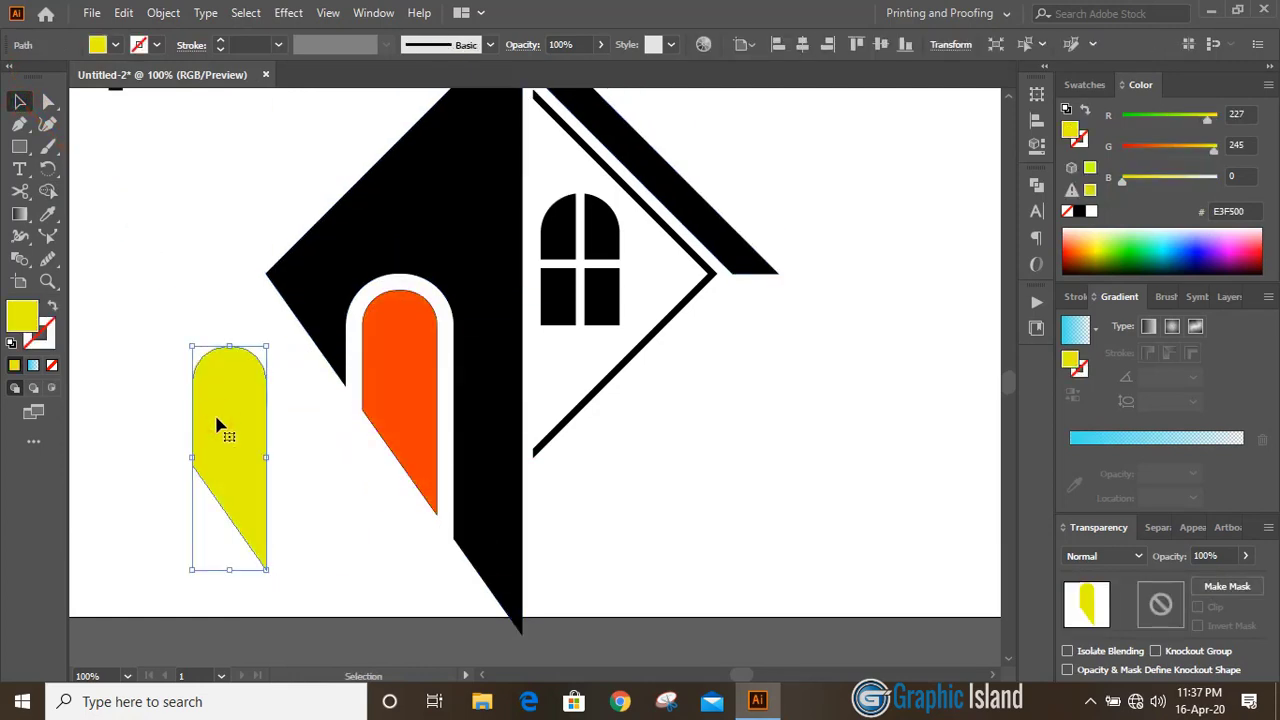
{"action": "key", "text": "Delete"}
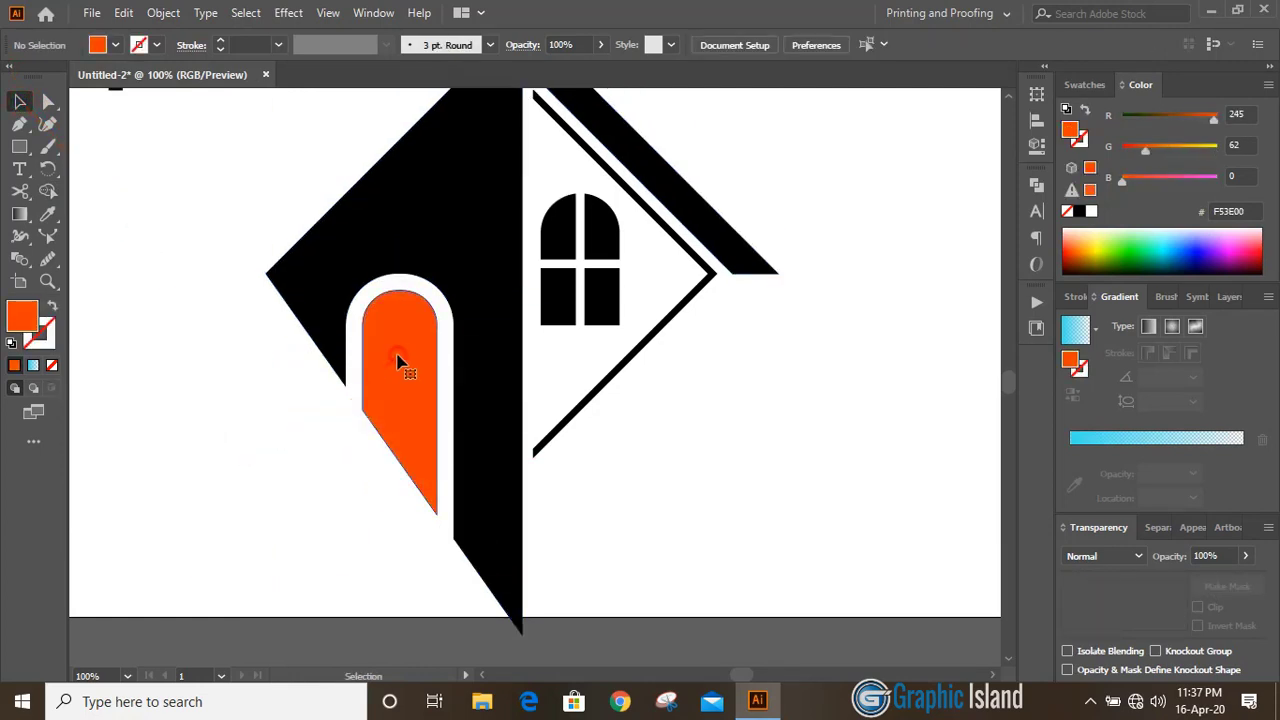
{"action": "left_click", "coordinate": [398, 362]}
{"action": "key", "text": "Delete"}
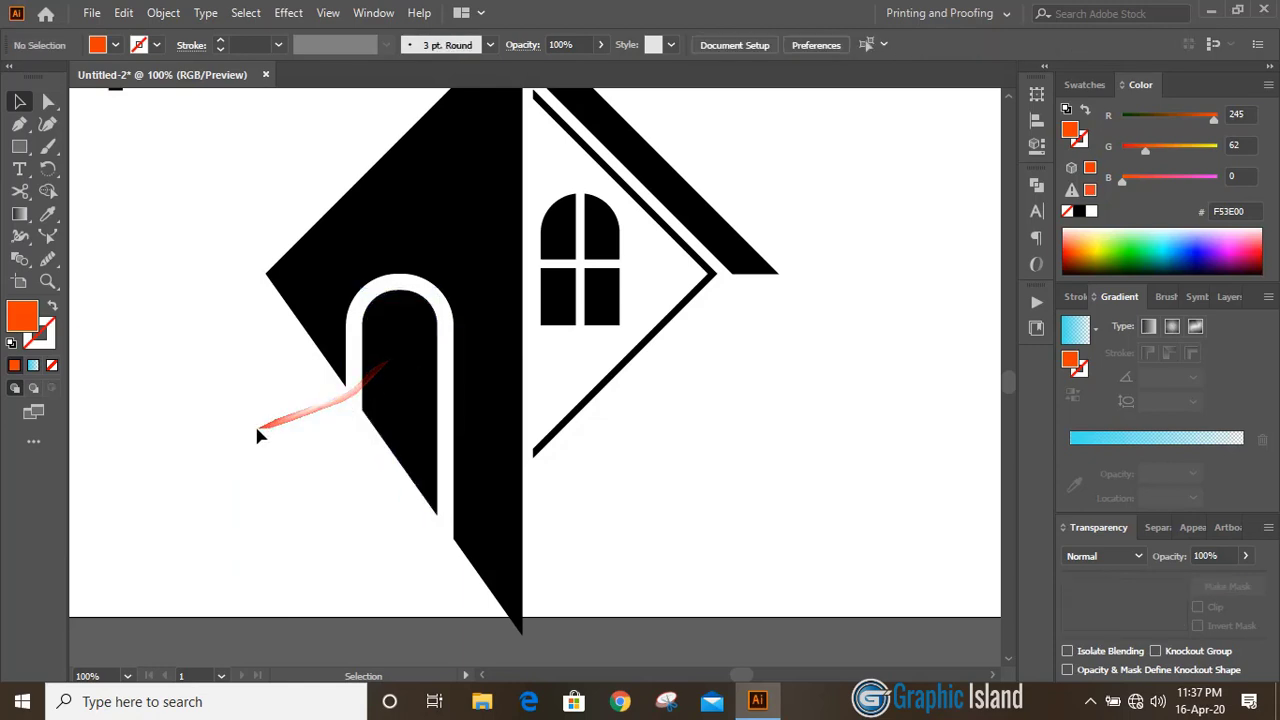
{"action": "scroll", "coordinate": [257, 434], "scroll_direction": "up", "scroll_amount": 3}
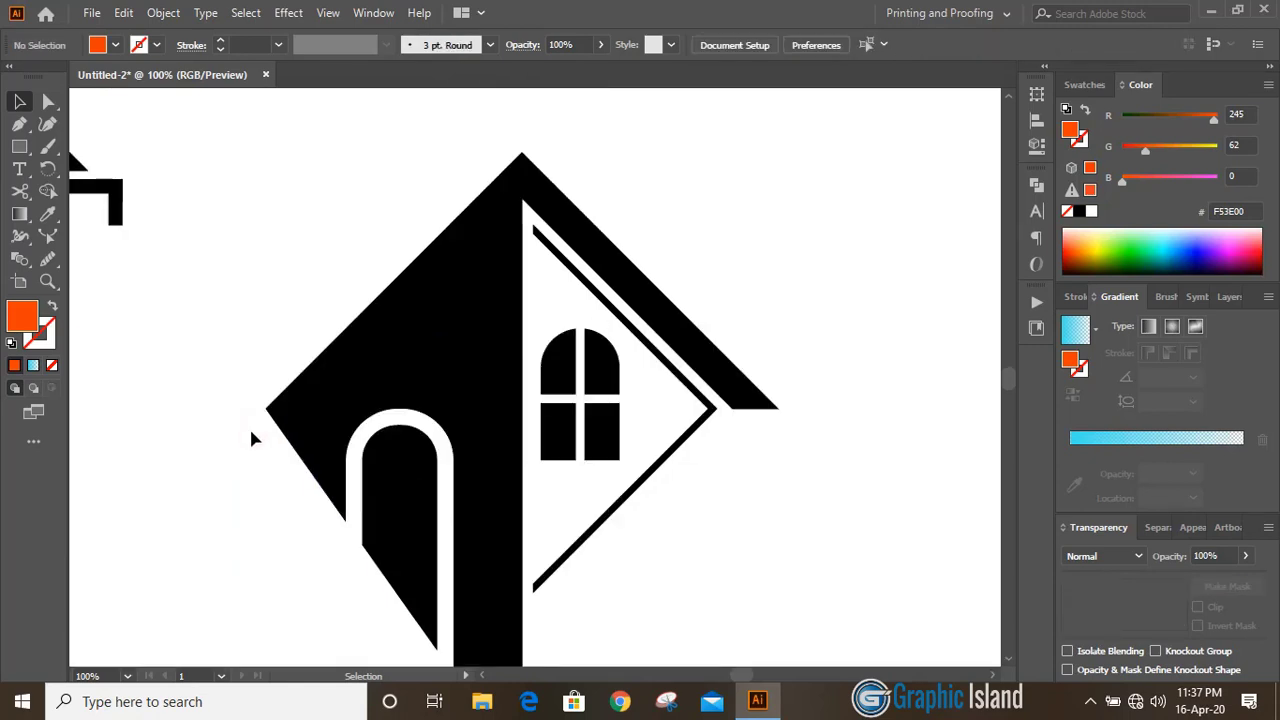
- Draw a black chimney rectangle on the house's right roof slope
{"action": "left_click", "coordinate": [21, 147]}
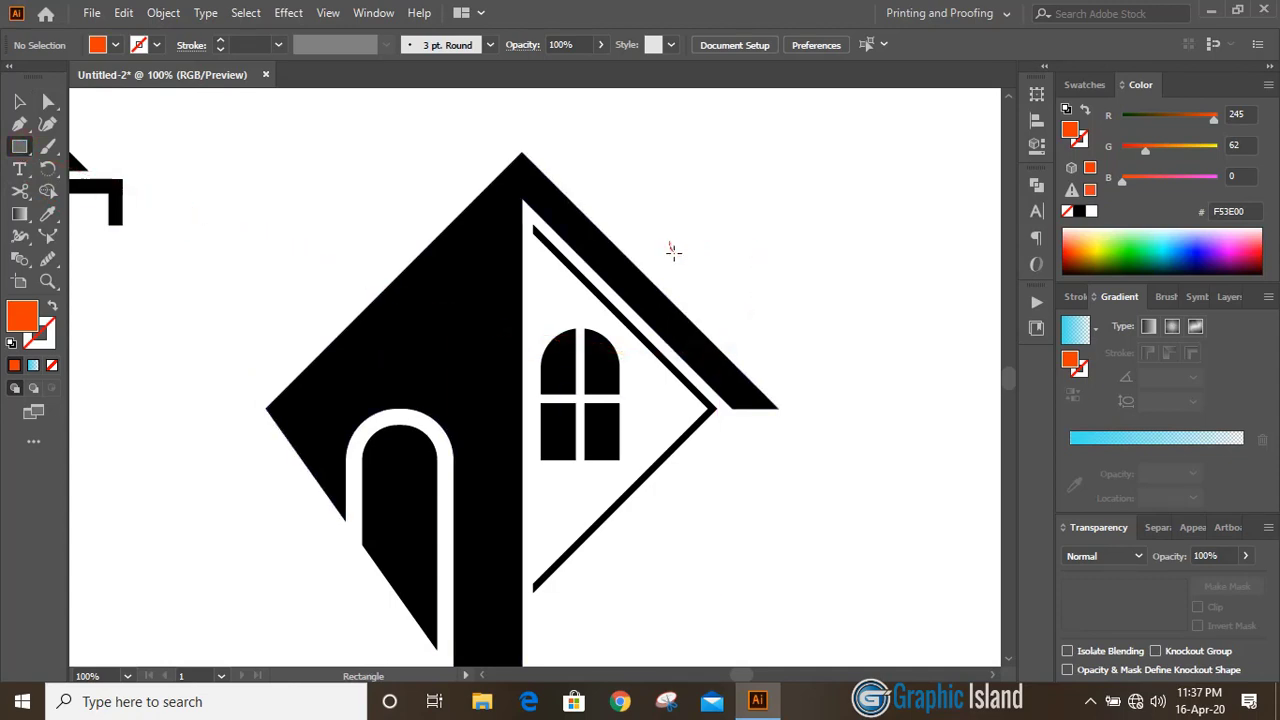
{"action": "left_click_drag", "start_coordinate": [668, 260], "coordinate": [704, 334]}
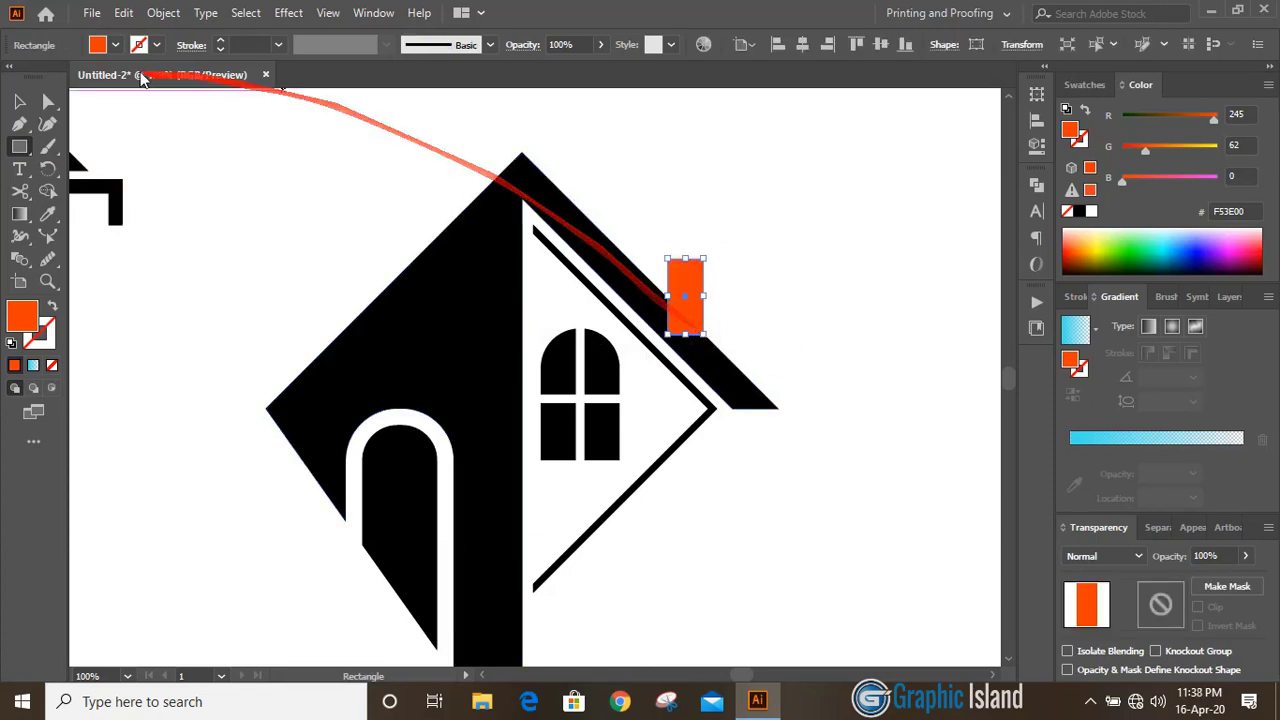
{"action": "left_click", "coordinate": [19, 101]}
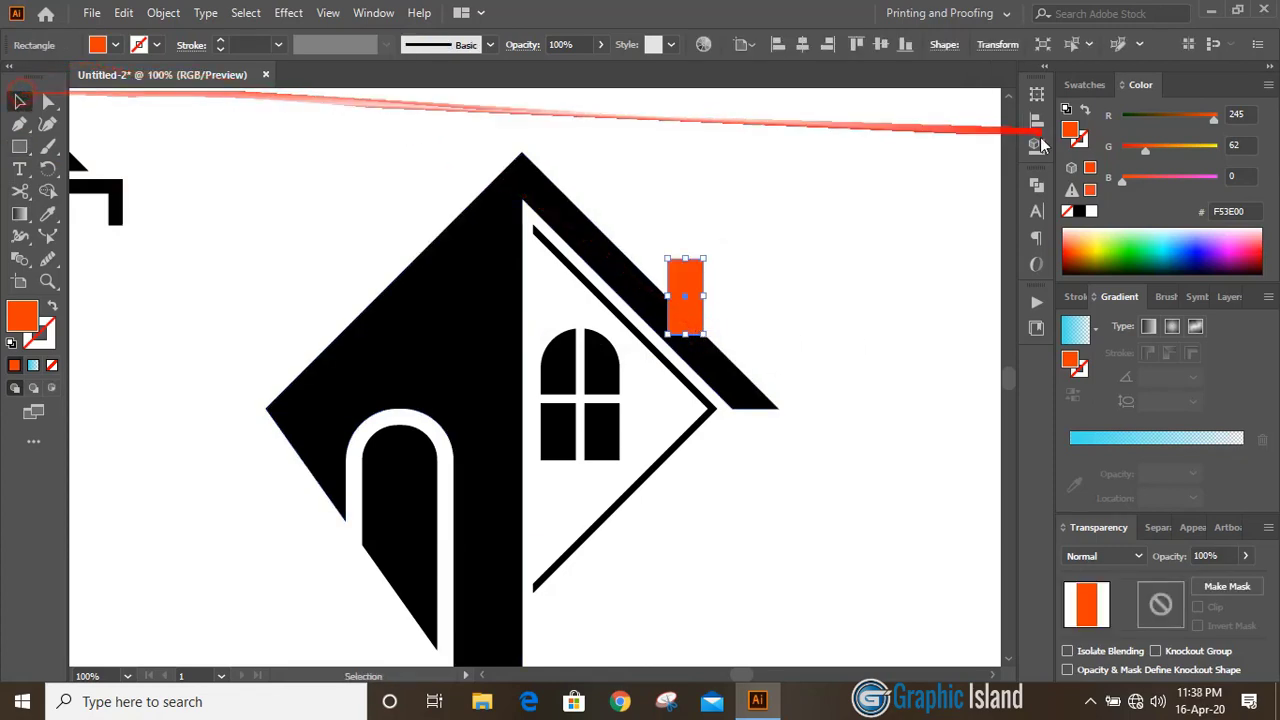
{"action": "left_click", "coordinate": [1080, 211]}
{"action": "left_click", "coordinate": [808, 261]}
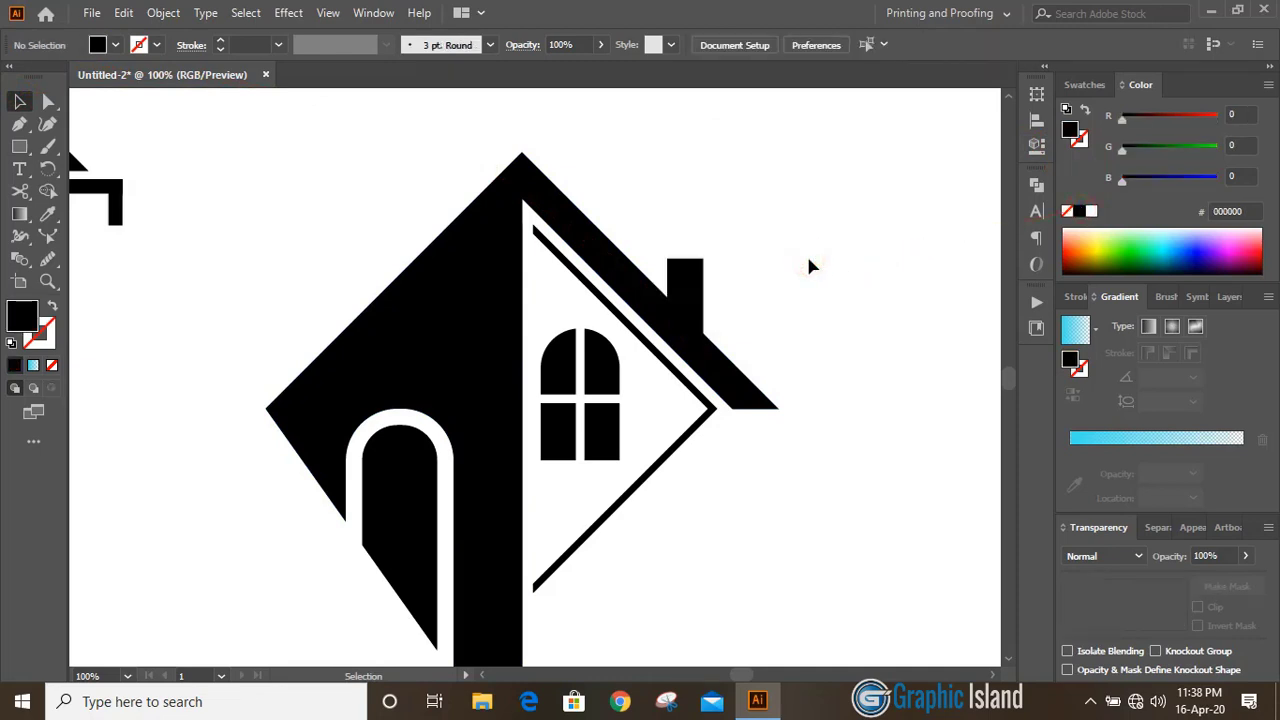
- Nudge one chimney corner anchor down so it sits on the slope
{"action": "scroll", "coordinate": [350, 197], "scroll_direction": "down", "scroll_amount": 1}
{"action": "left_click", "coordinate": [53, 102]}
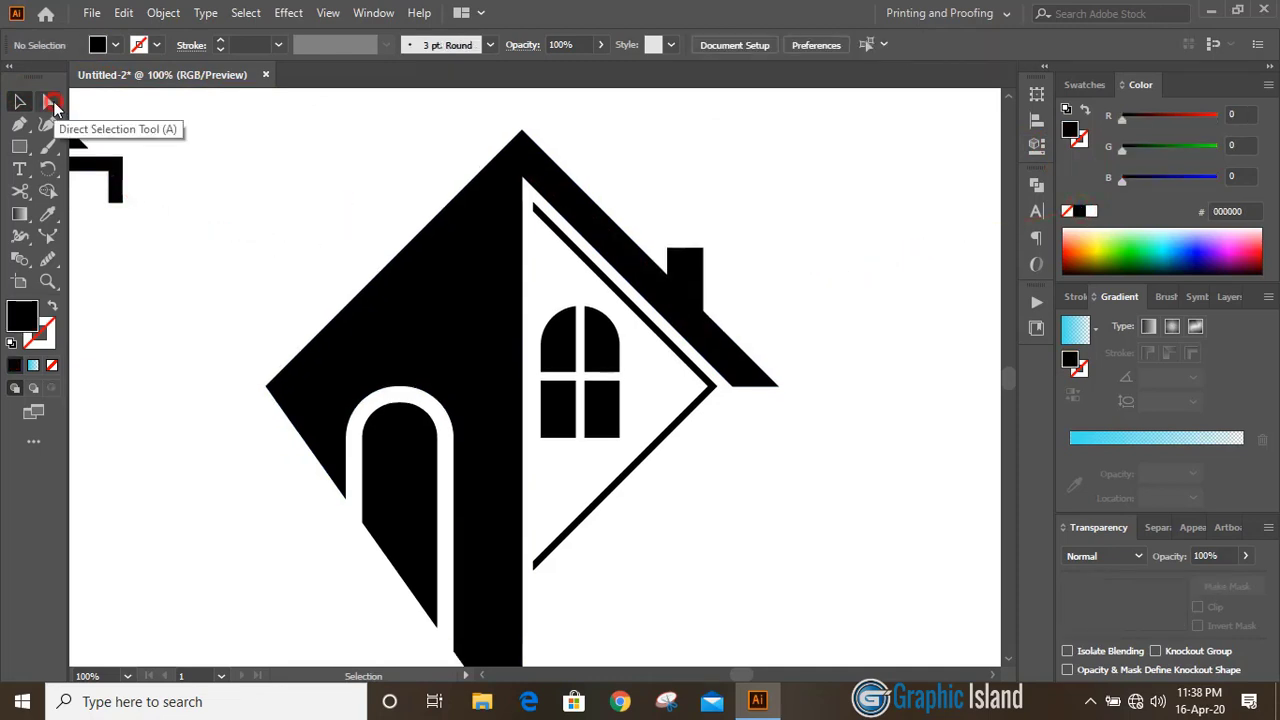
{"action": "left_click", "coordinate": [668, 248]}
{"action": "key", "text": "Down"}
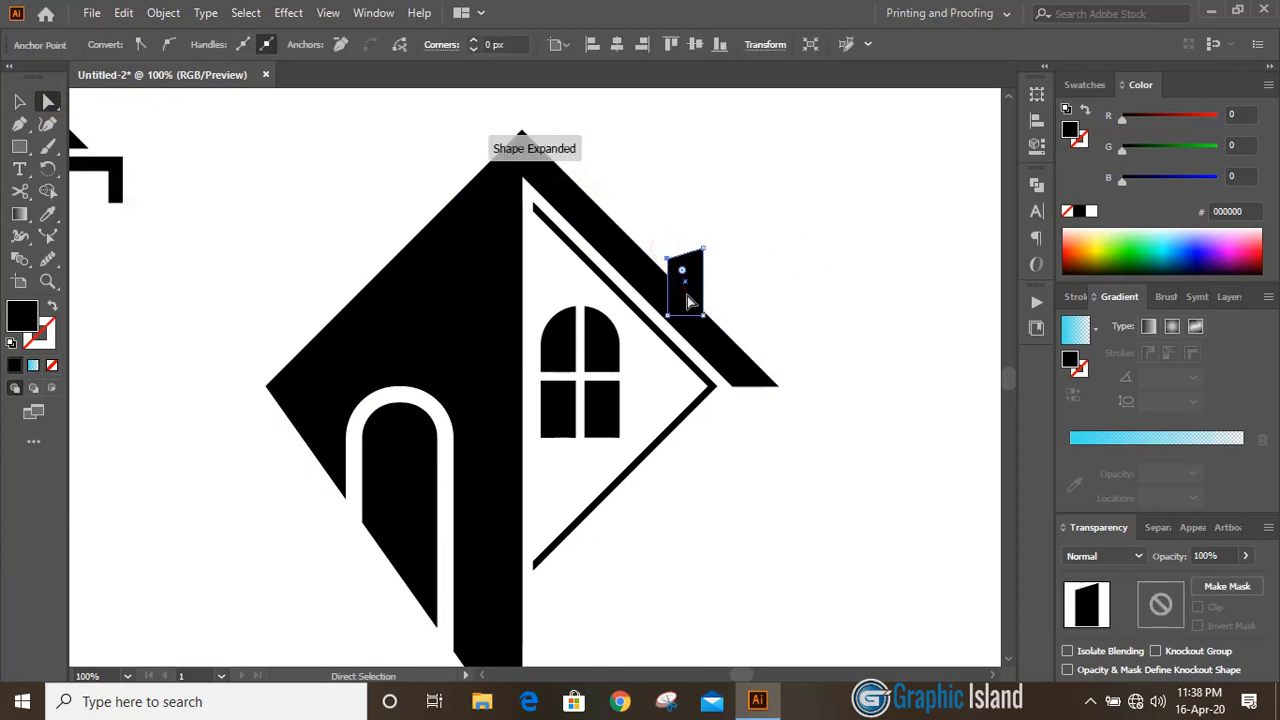
{"action": "left_click", "coordinate": [19, 101]}
{"action": "left_click", "coordinate": [300, 162]}
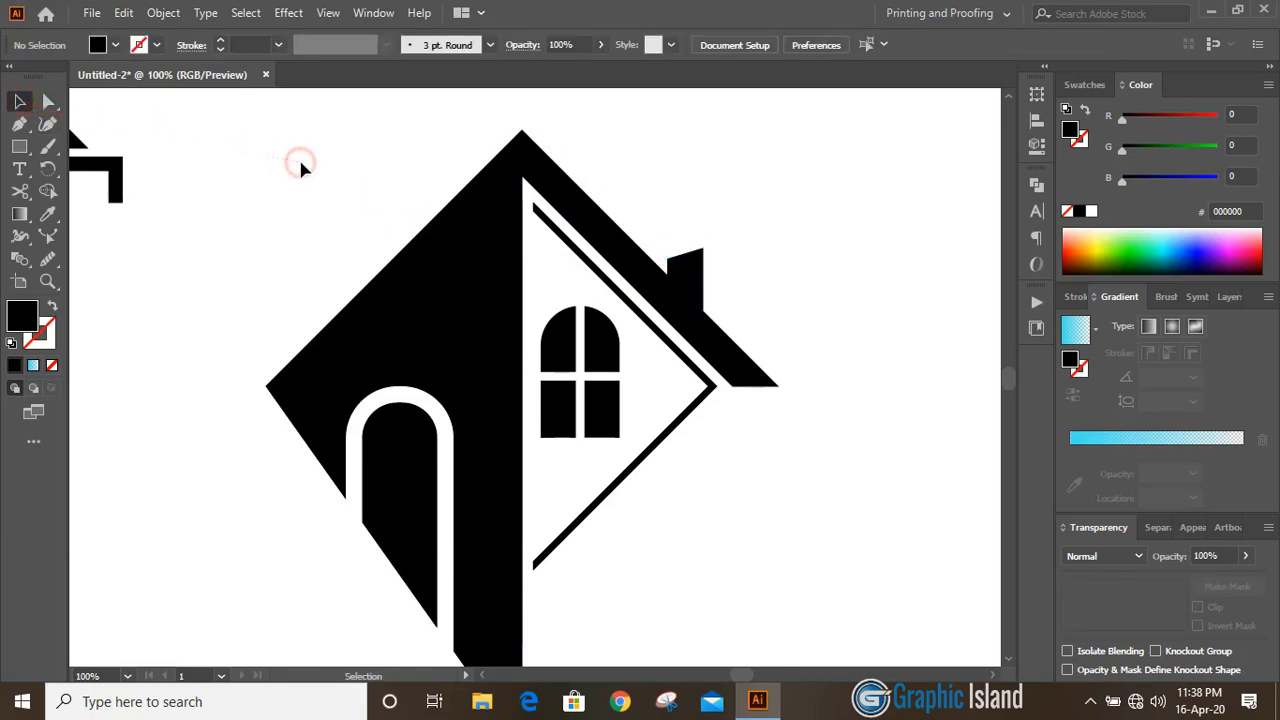
- Unite the chimney with the house shape using Pathfinder
{"action": "left_click", "coordinate": [700, 292]}
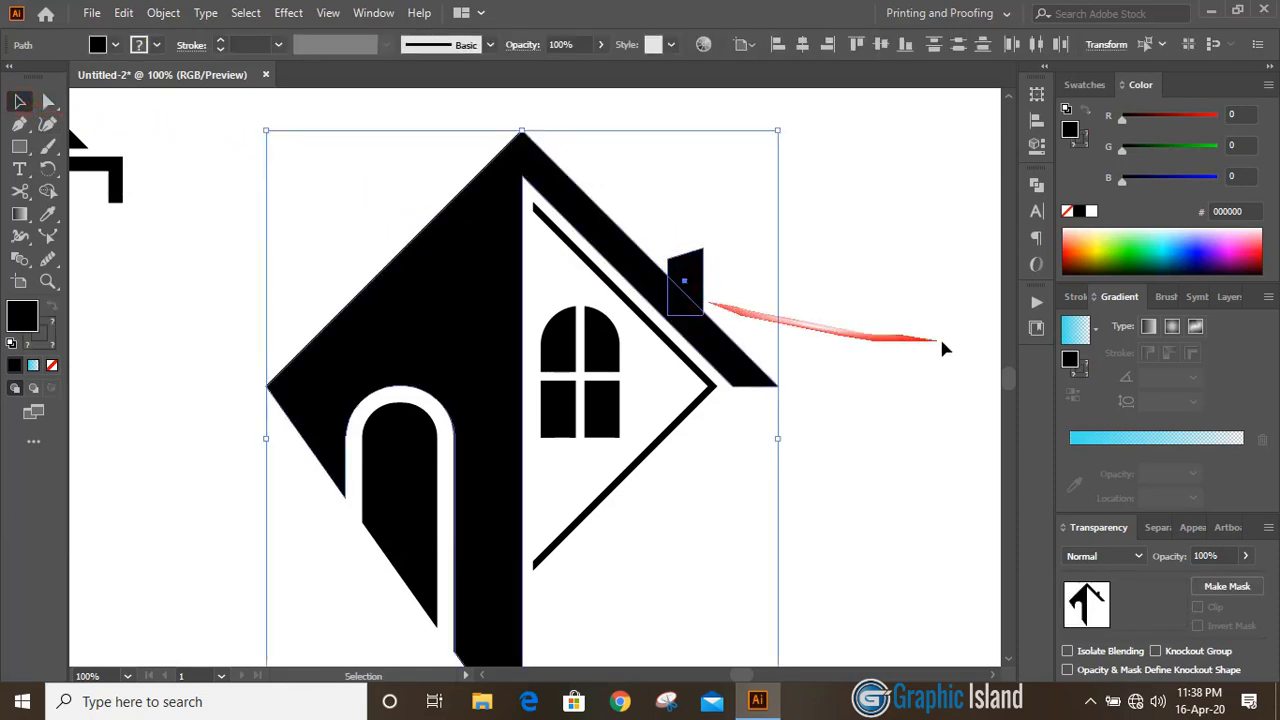
{"action": "left_click", "coordinate": [1036, 184]}
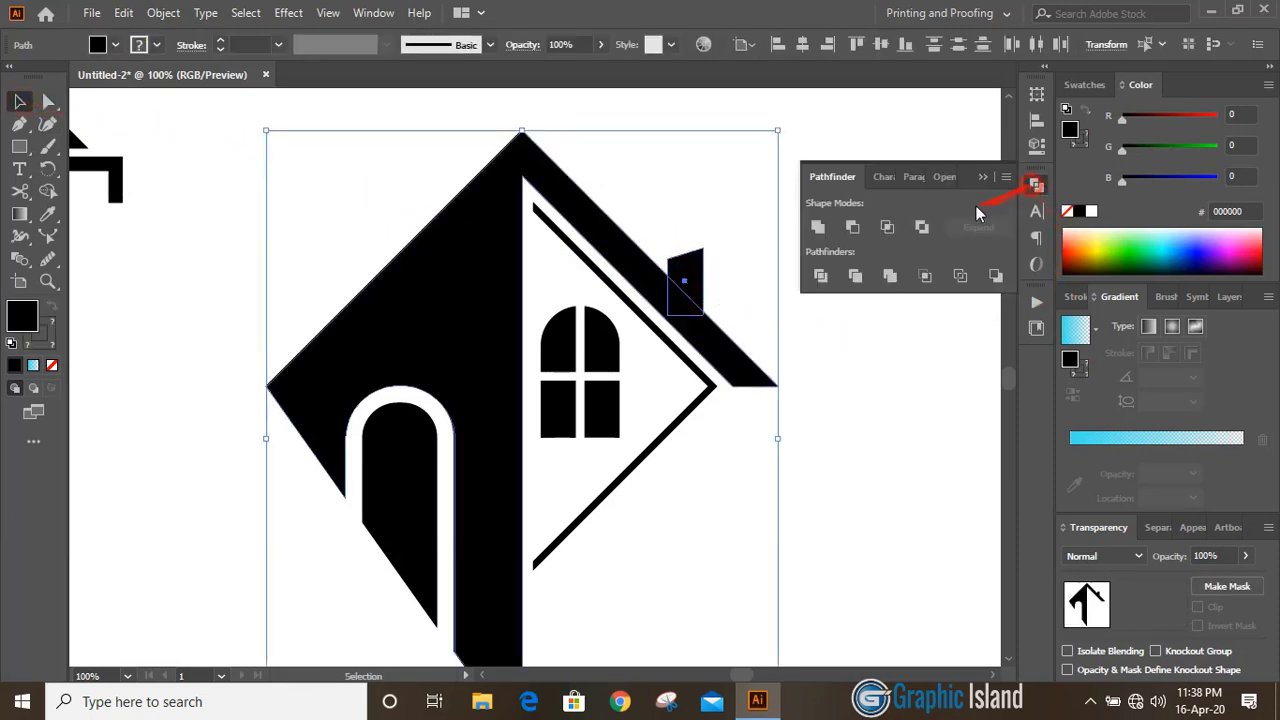
{"action": "left_click", "coordinate": [818, 227]}
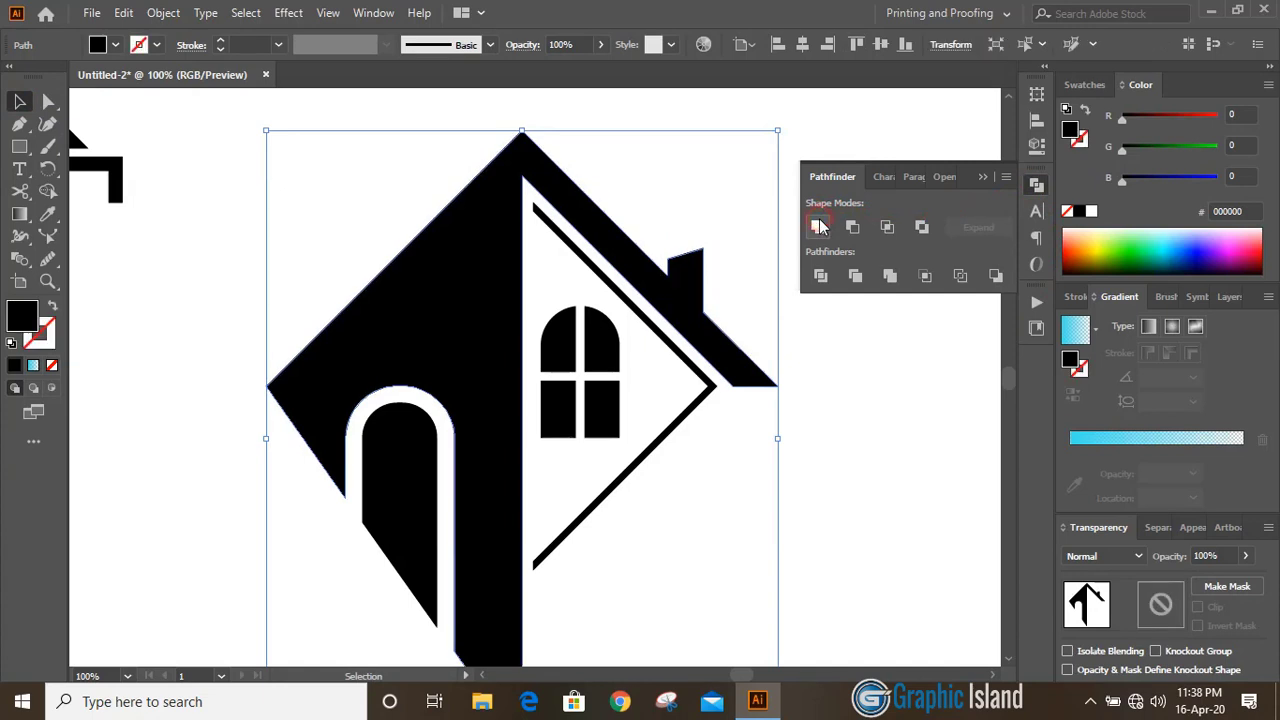
{"action": "left_click", "coordinate": [980, 177]}
{"action": "left_click", "coordinate": [838, 290]}
{"action": "key", "text": "ctrl+minus"}
{"action": "key", "text": "ctrl+minus"}
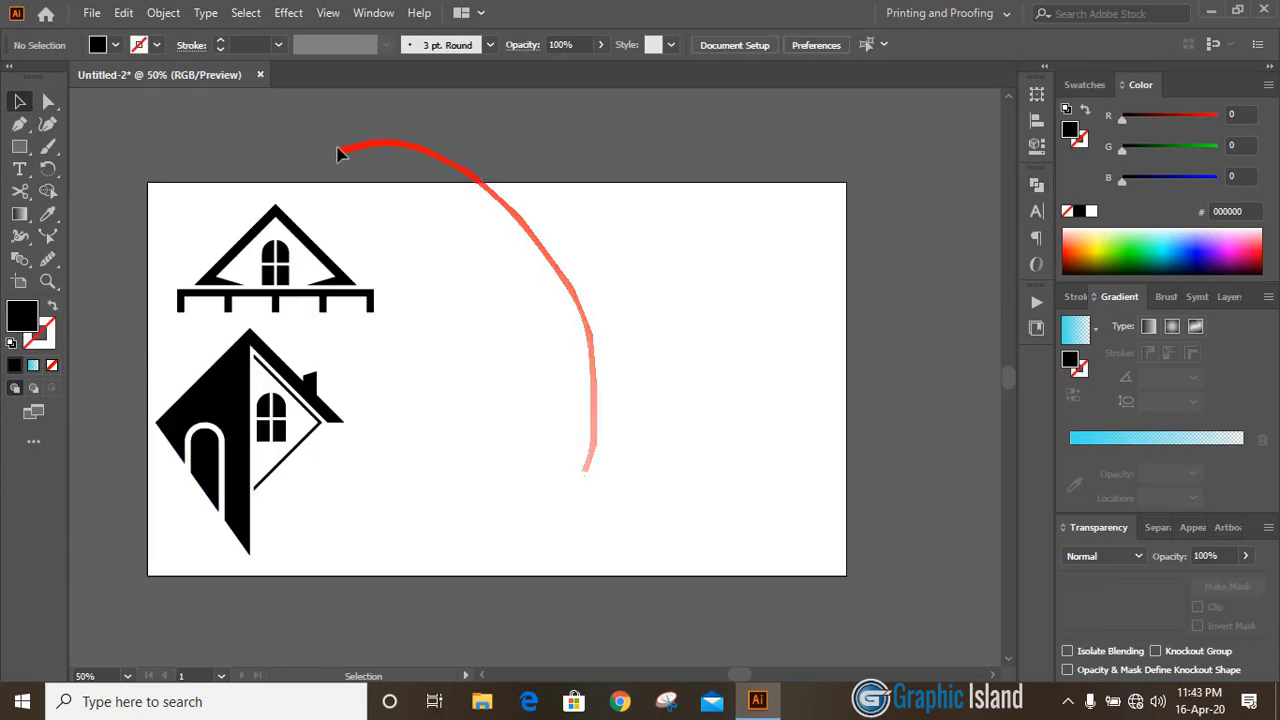
- Draw a tall rectangle right of the logos and add an anchor mid-way along its top edge
{"action": "left_click", "coordinate": [19, 146]}
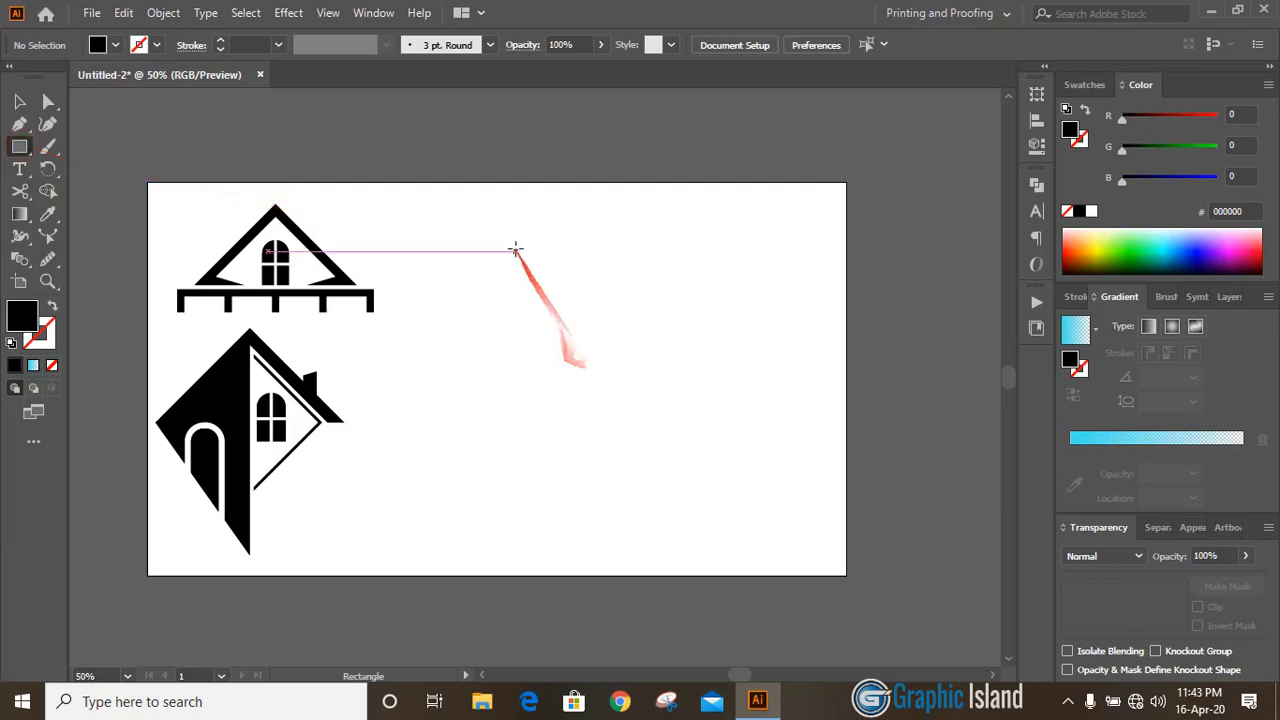
{"action": "left_click_drag", "start_coordinate": [515, 246], "coordinate": [646, 471]}
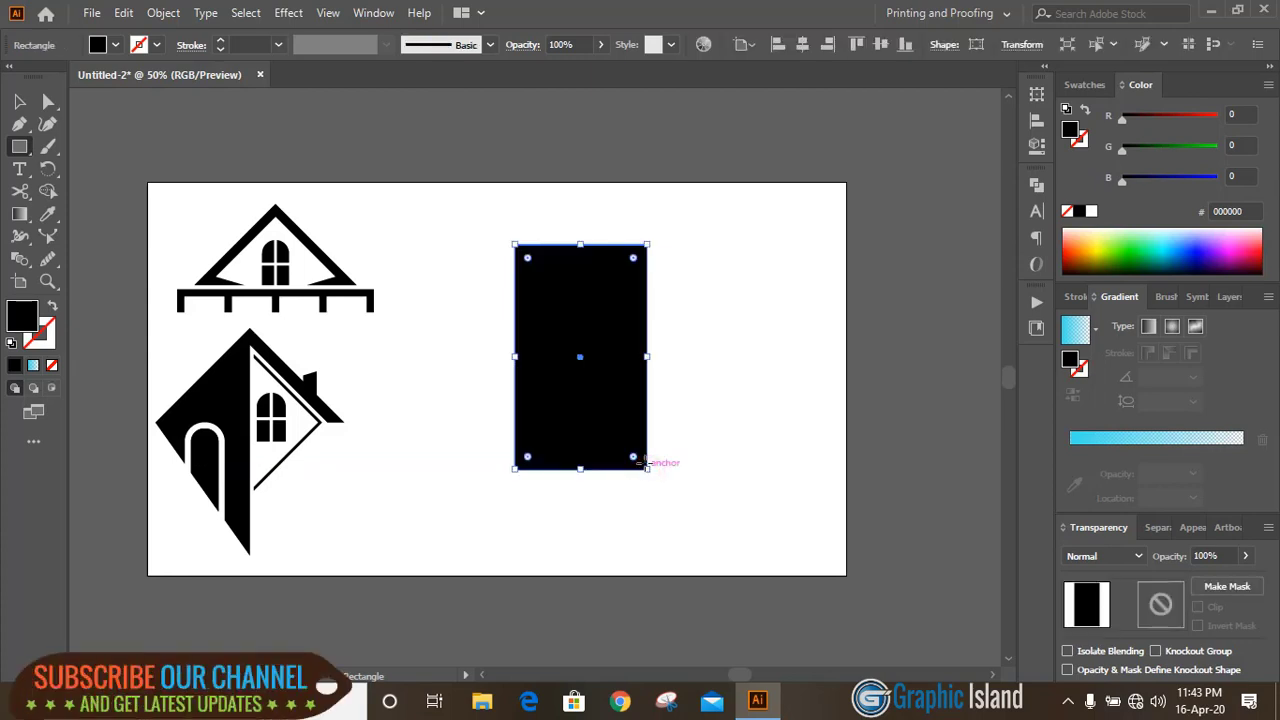
{"action": "left_click", "coordinate": [19, 101]}
{"action": "left_click", "coordinate": [397, 175]}
{"action": "scroll", "coordinate": [60, 340], "scroll_direction": "up", "scroll_amount": 2}
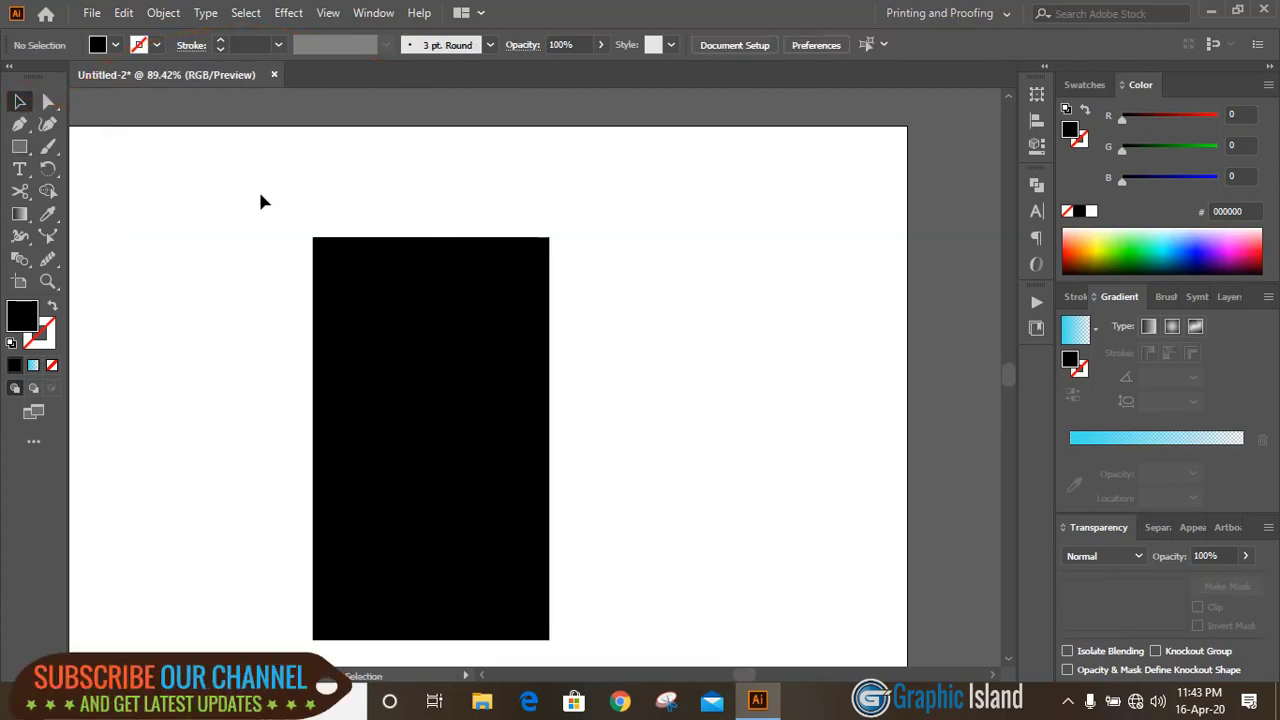
{"action": "left_click_drag", "start_coordinate": [19, 124], "coordinate": [132, 171]}
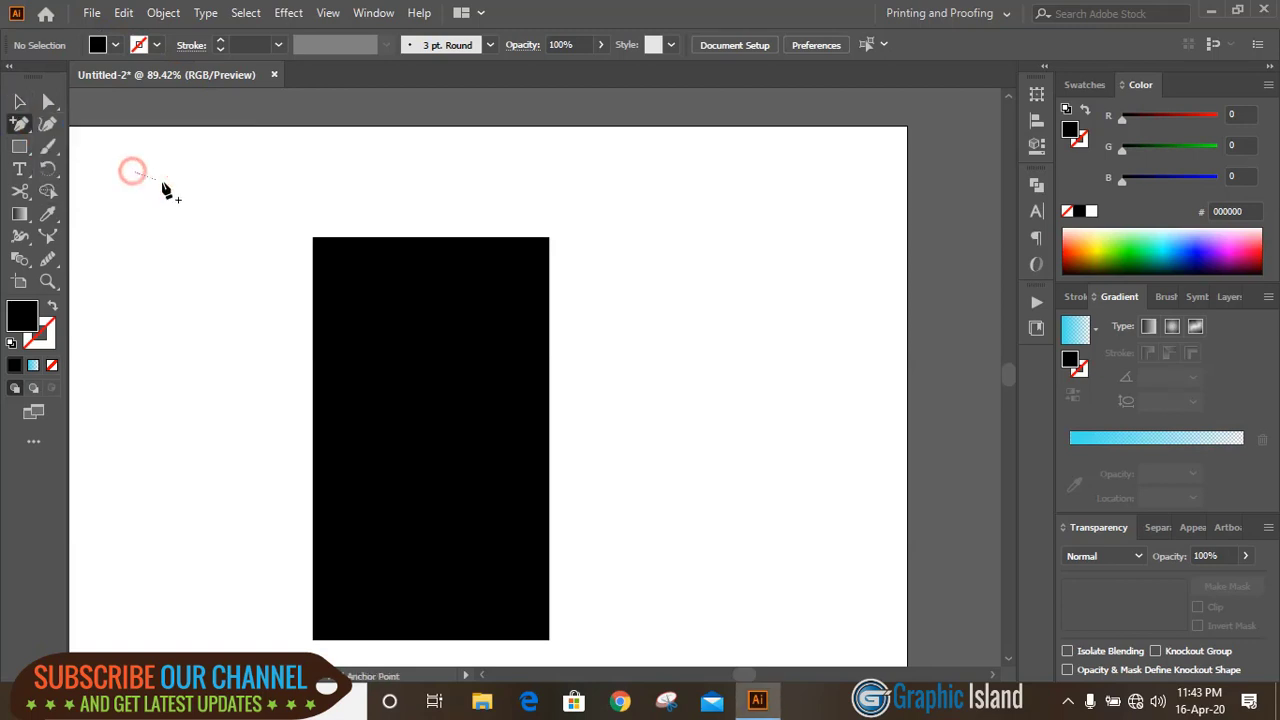
{"action": "left_click", "coordinate": [431, 239]}
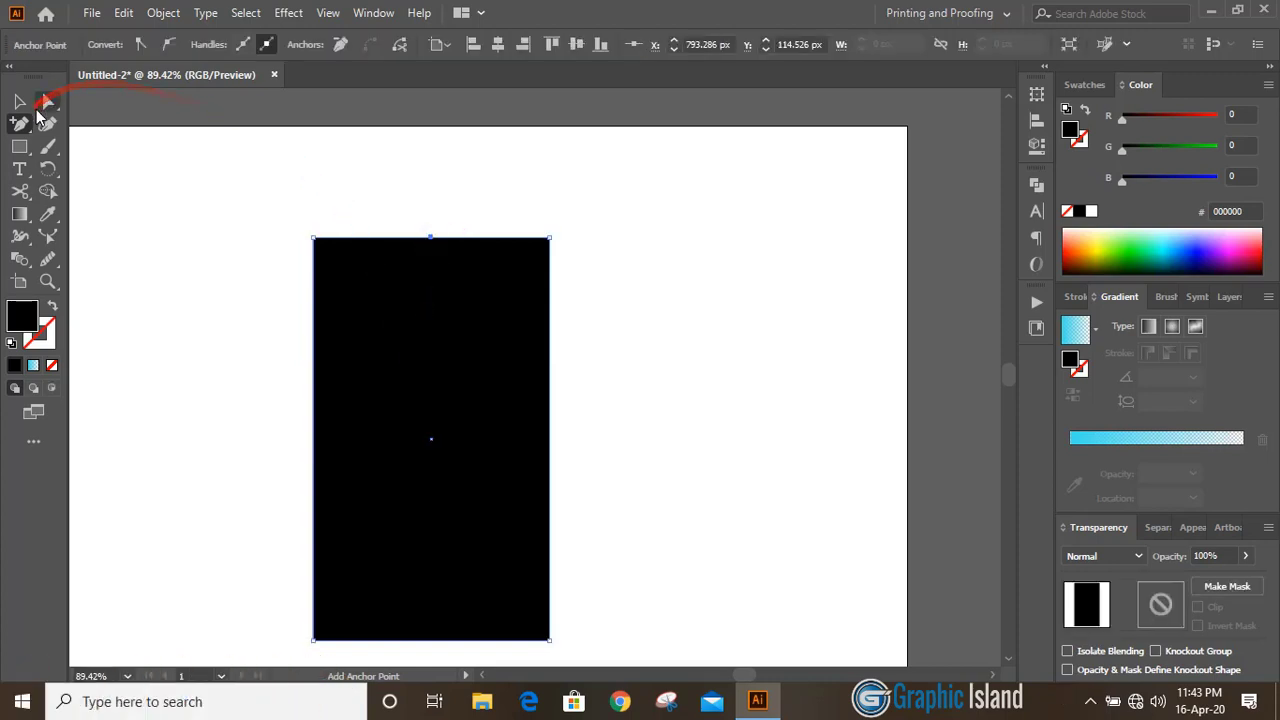
- Raise the top-middle anchor into a pointed peak with four Shift+Up nudges
{"action": "left_click", "coordinate": [48, 105]}
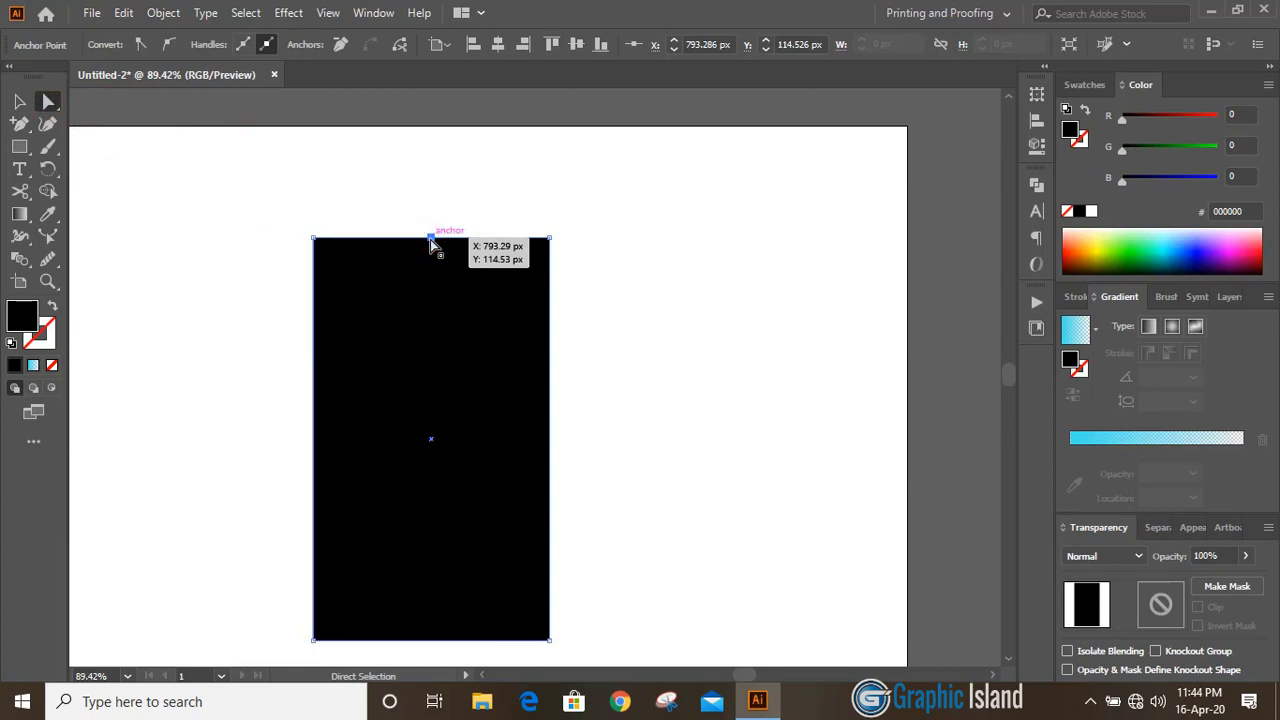
{"action": "key", "text": "shift+Up"}
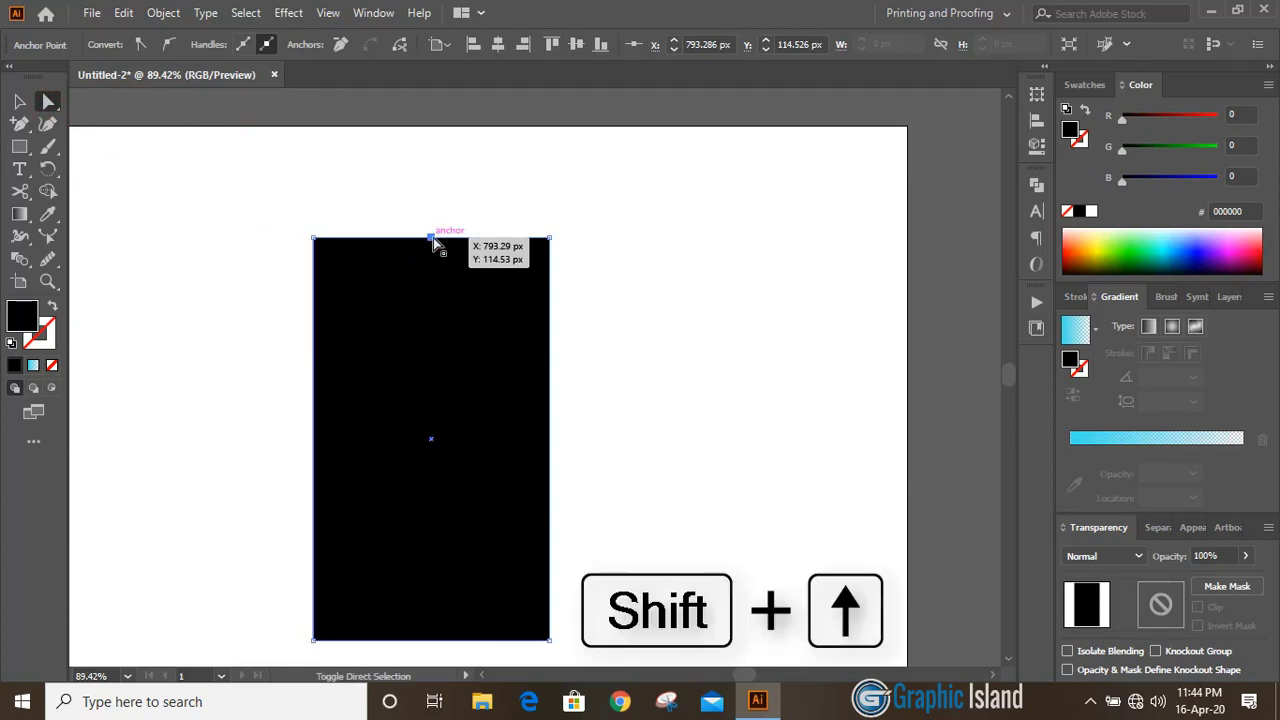
{"action": "key", "text": "shift+Up"}
{"action": "key", "text": "shift+Up"}
{"action": "key", "text": "shift+Up"}
{"action": "key", "text": "shift+Up"}
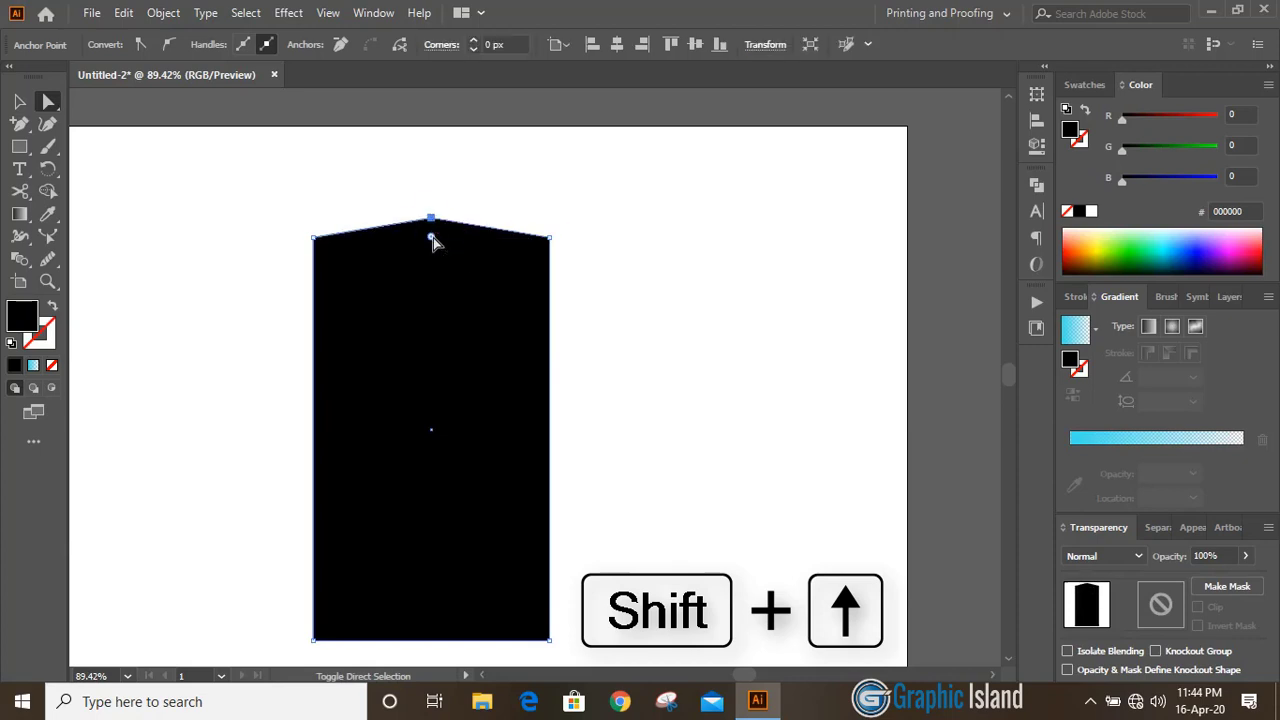
{"action": "key", "text": "shift+Up"}
{"action": "key", "text": "shift+Up"}
{"action": "key", "text": "shift+Up"}
{"action": "key", "text": "shift+Up"}
{"action": "key", "text": "shift+Up"}
{"action": "key", "text": "shift+Up"}
{"action": "key", "text": "shift+Up"}
{"action": "key", "text": "shift+Up"}
{"action": "key", "text": "shift+Up"}
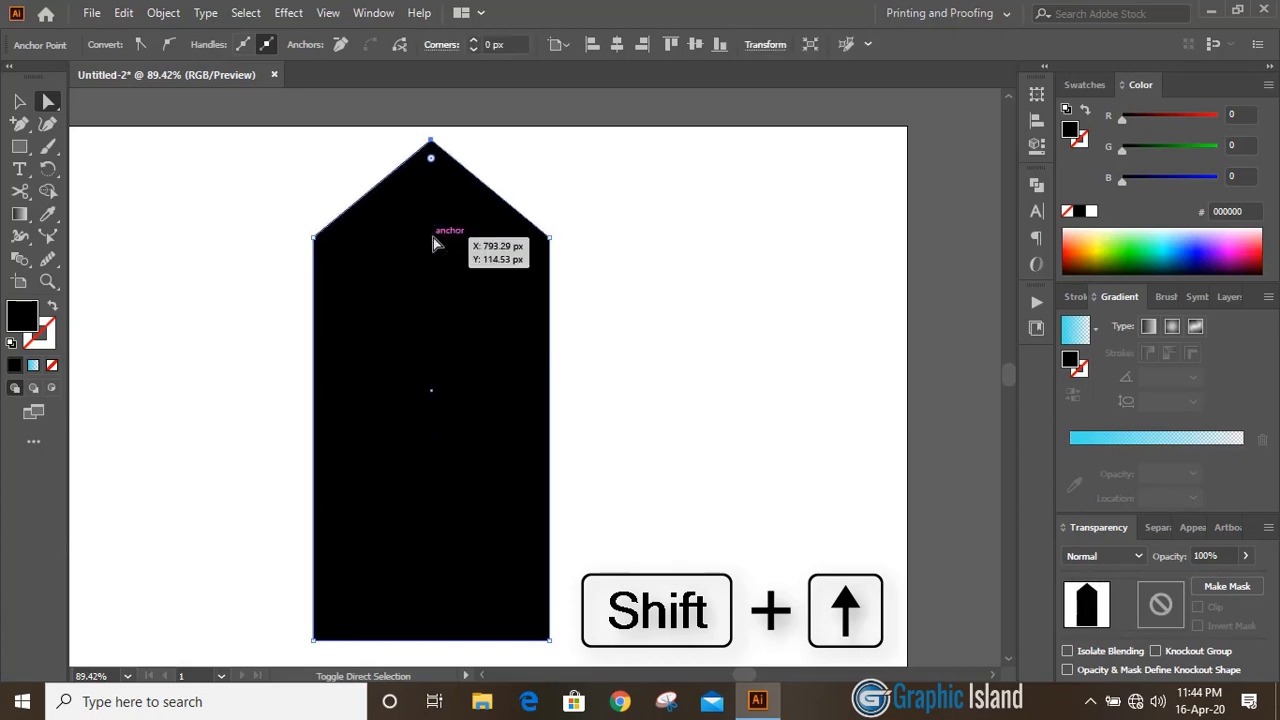
{"action": "key", "text": "shift+Up"}
{"action": "key", "text": "shift+Up"}
{"action": "key", "text": "shift+Up"}
{"action": "key", "text": "shift+Up"}
{"action": "key", "text": "shift+Up"}
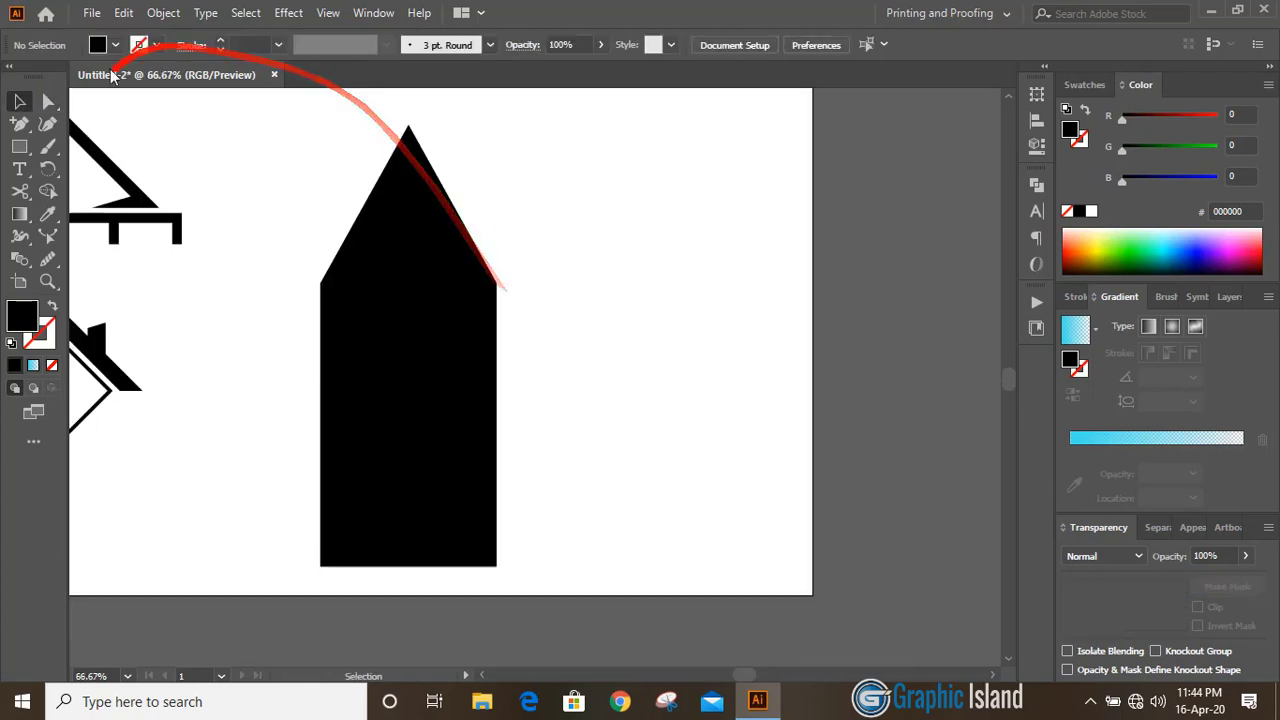
- Shorten the walls by raising both bottom corner anchors four nudges
{"action": "left_click", "coordinate": [48, 101]}
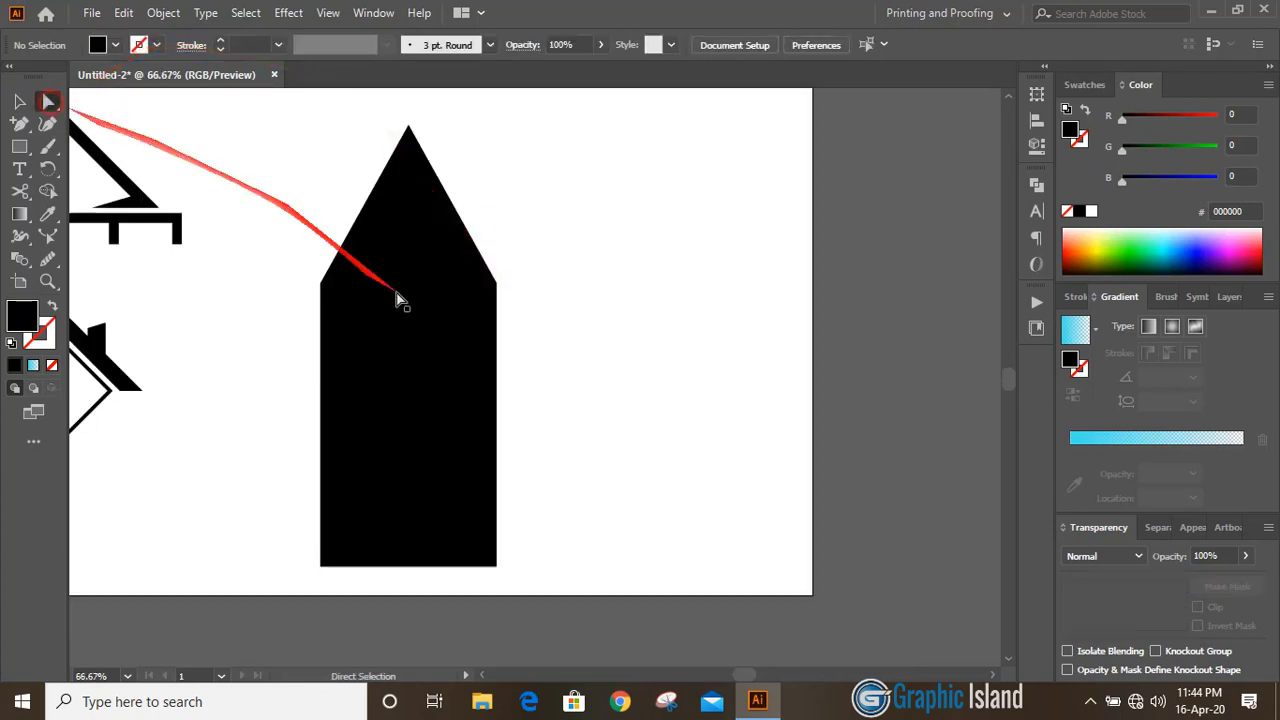
{"action": "left_click", "coordinate": [320, 564]}
{"action": "left_click", "coordinate": [497, 566], "text": "shift"}
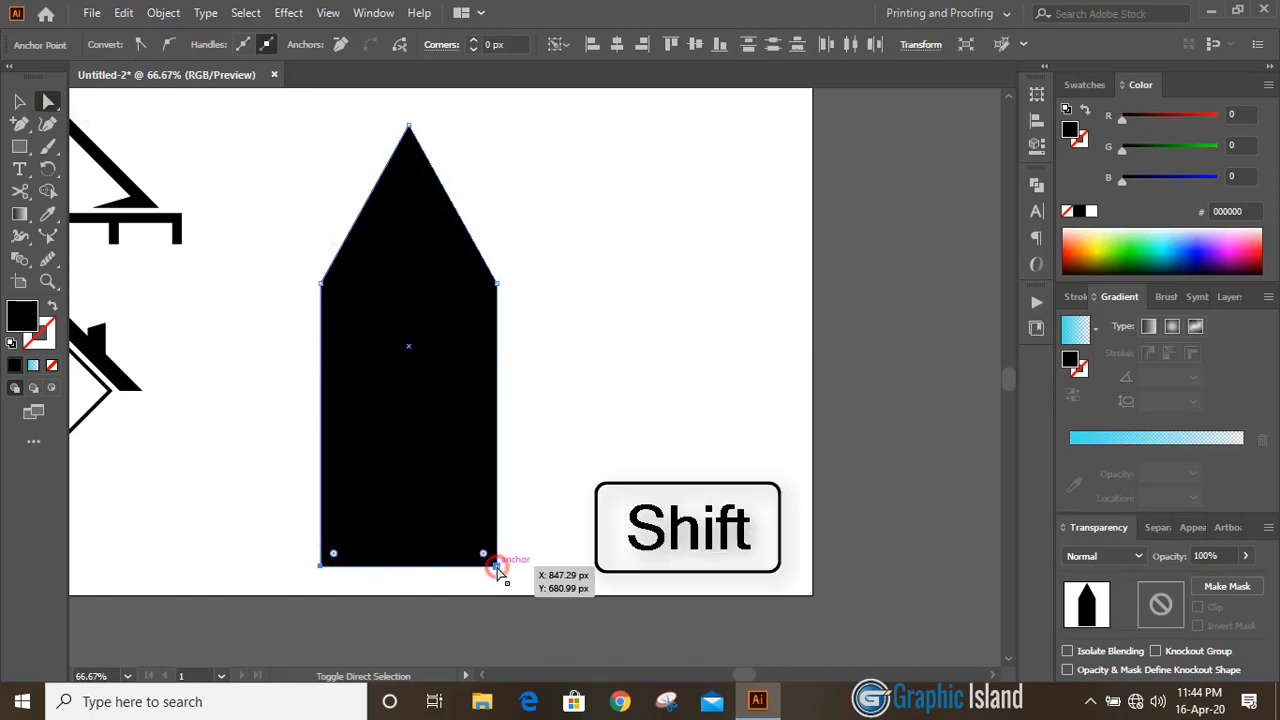
{"action": "key", "text": "Up"}
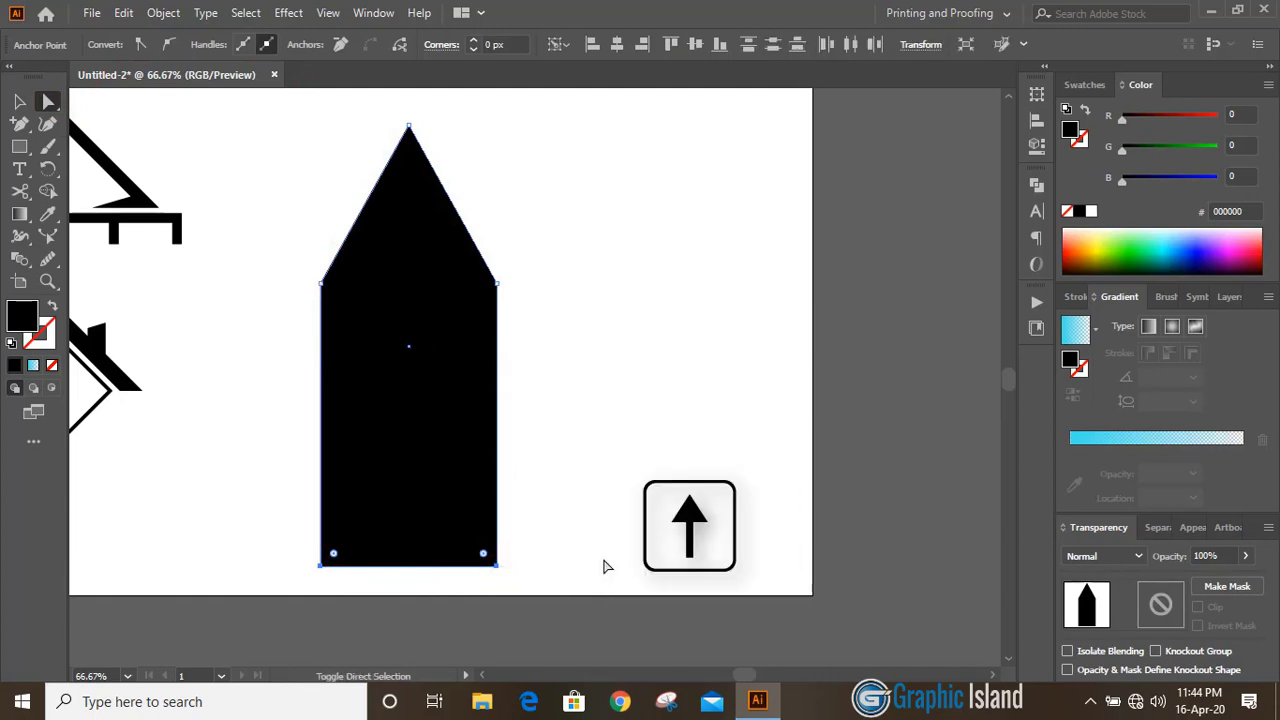
{"action": "key", "text": "Up"}
{"action": "key", "text": "Up"}
{"action": "key", "text": "Up"}
{"action": "key", "text": "Up"}
{"action": "key", "text": "Up"}
{"action": "key", "text": "Up"}
{"action": "key", "text": "Up"}
{"action": "key", "text": "Up"}
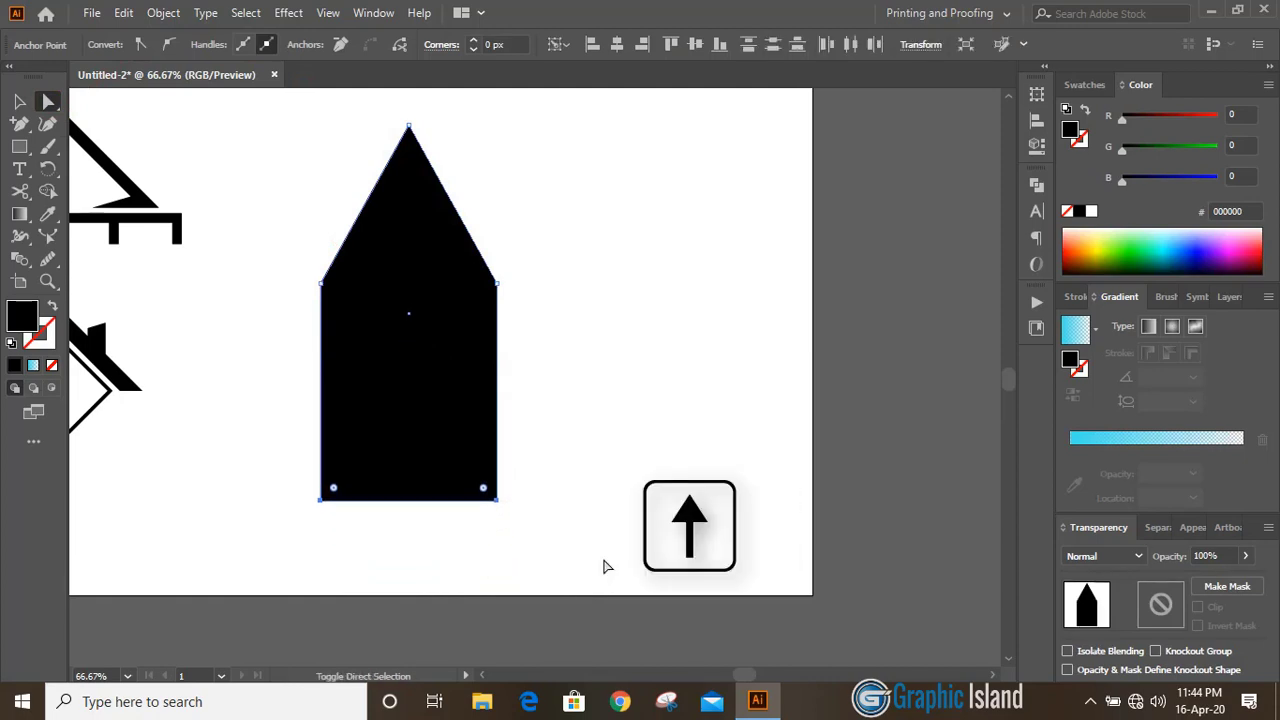
{"action": "key", "text": "Up"}
{"action": "key", "text": "Up"}
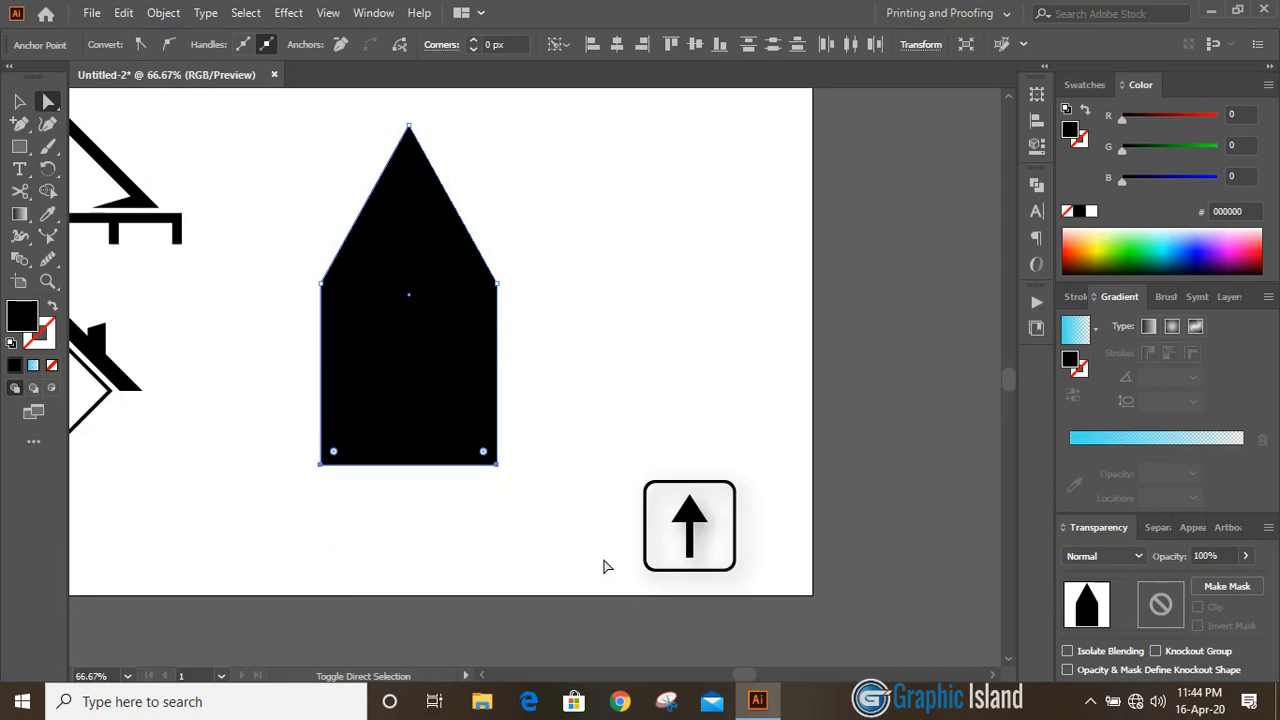
{"action": "key", "text": "Up"}
{"action": "key", "text": "Up"}
{"action": "key", "text": "Up"}
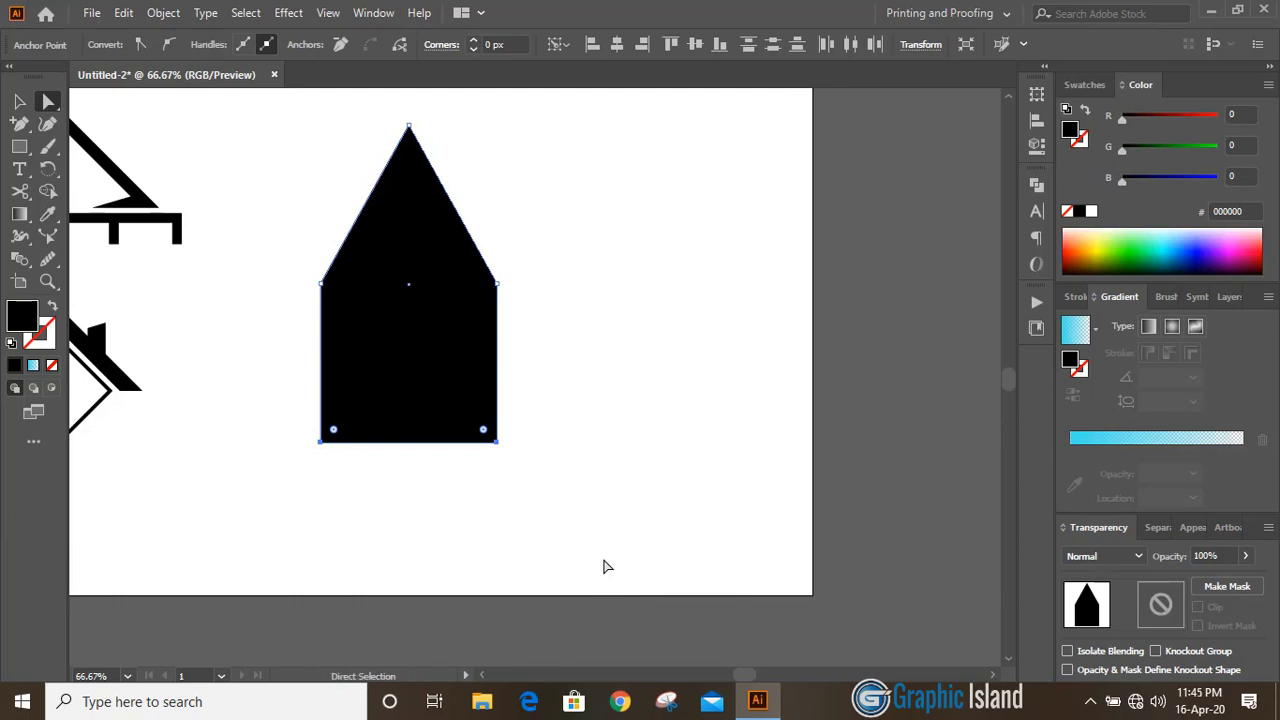
{"action": "left_click", "coordinate": [19, 101]}
{"action": "left_click", "coordinate": [203, 147]}
{"action": "scroll", "coordinate": [250, 300], "scroll_direction": "up", "scroll_amount": 2}
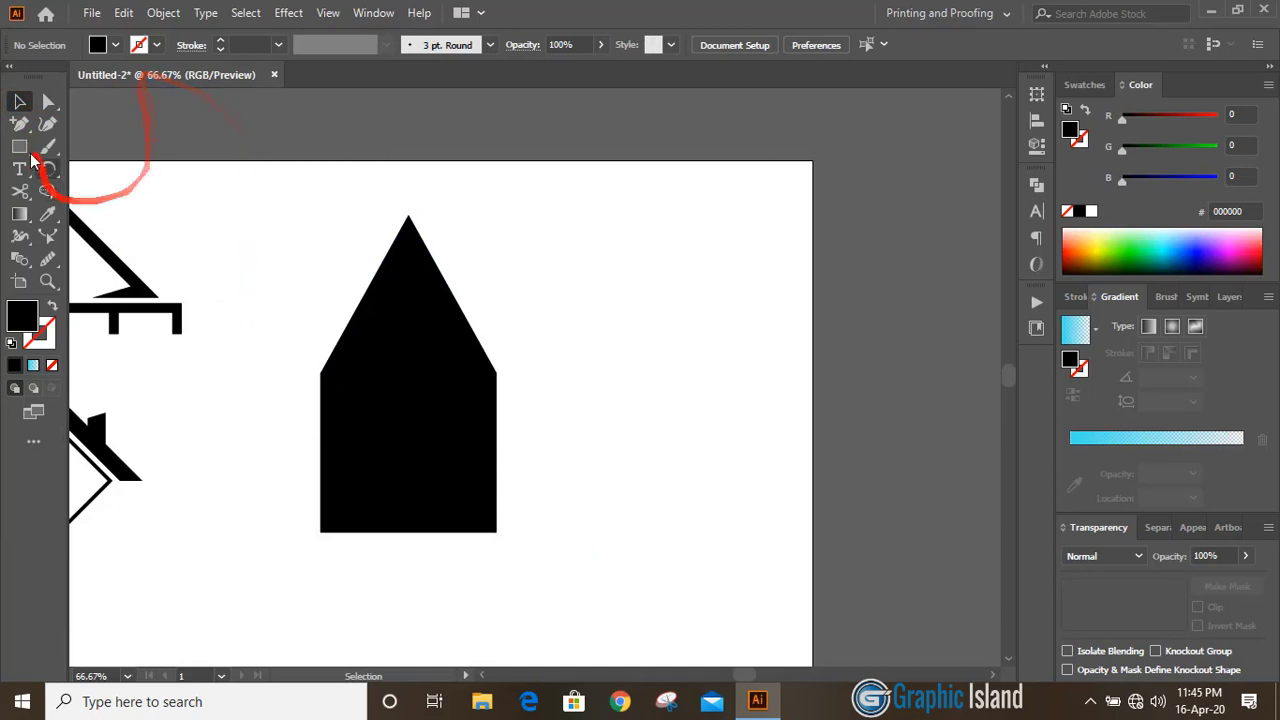
- Trace a roof triangle with the Pen tool and scale it up past the peak and shoulders
{"action": "left_click", "coordinate": [19, 123]}
{"action": "left_click", "coordinate": [97, 124]}
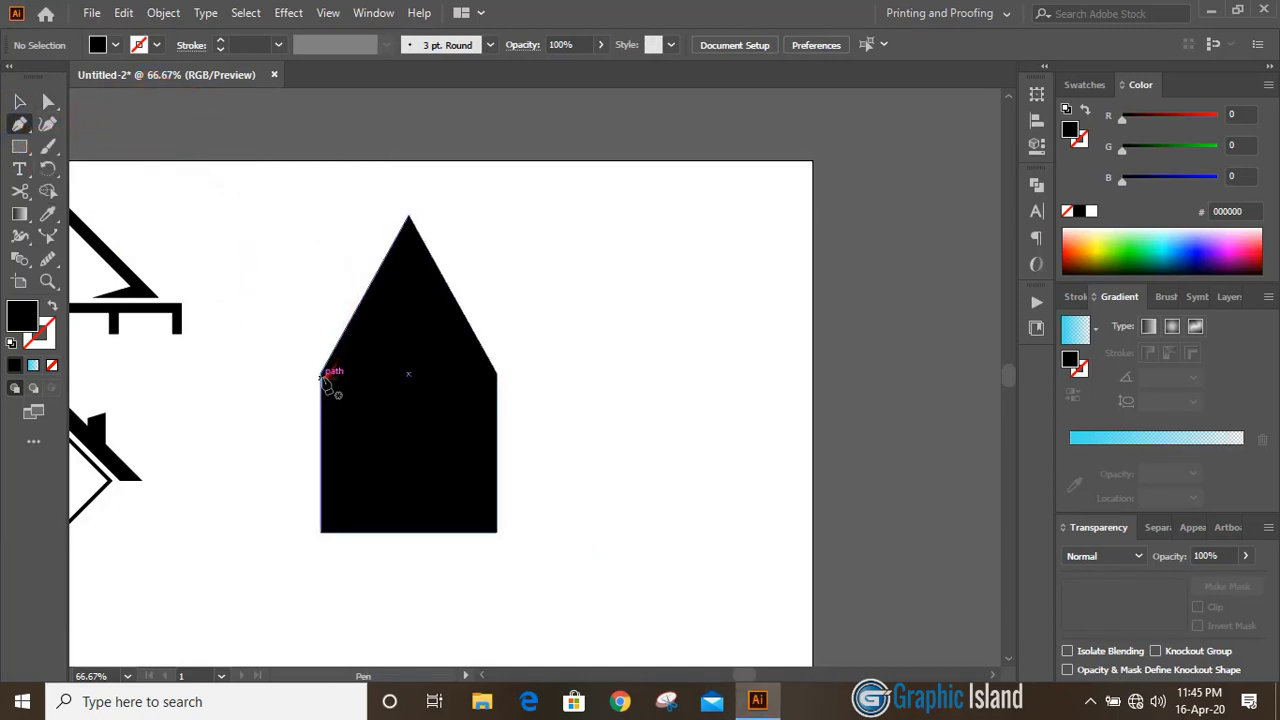
{"action": "left_click", "coordinate": [321, 372]}
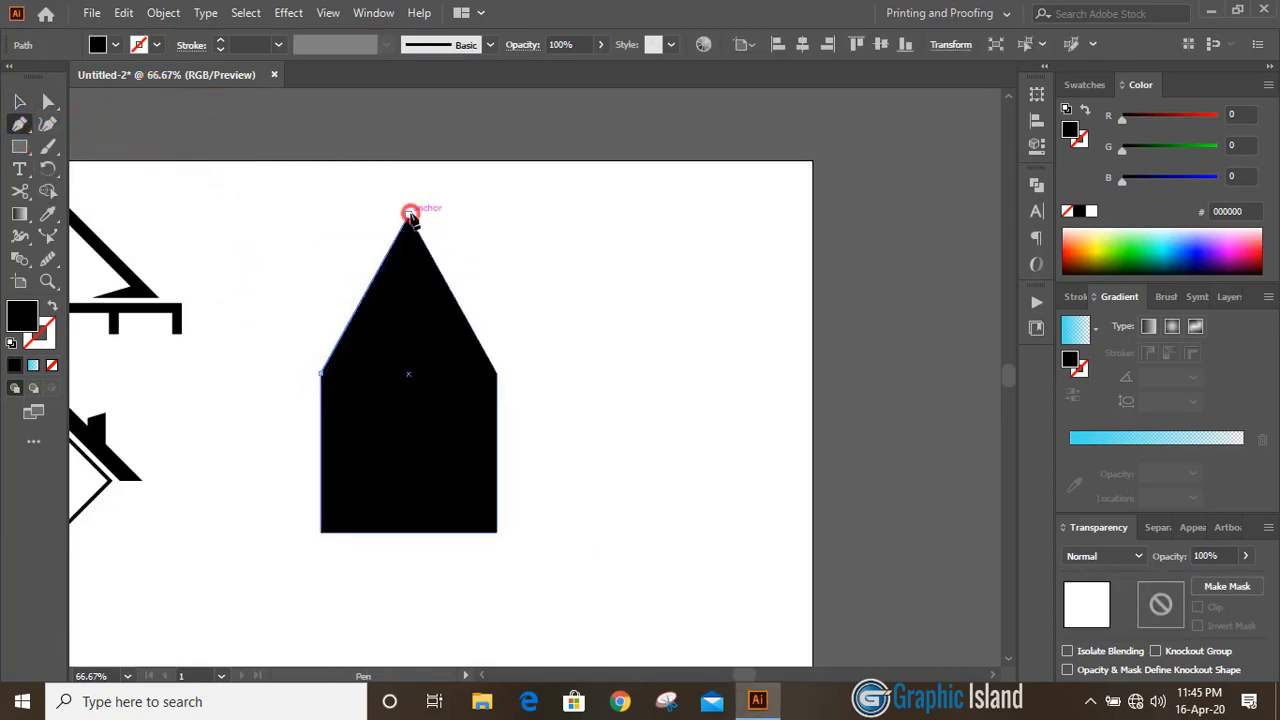
{"action": "left_click", "coordinate": [408, 214]}
{"action": "left_click", "coordinate": [497, 371]}
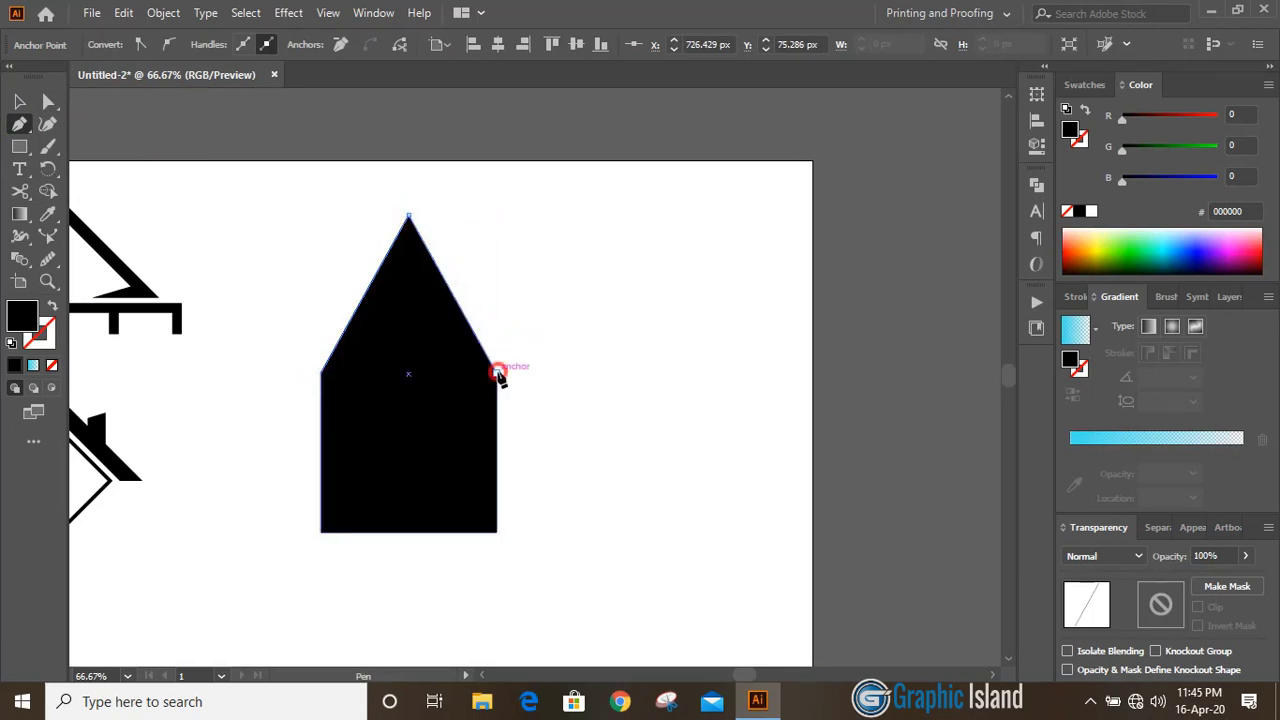
{"action": "left_click", "coordinate": [20, 101]}
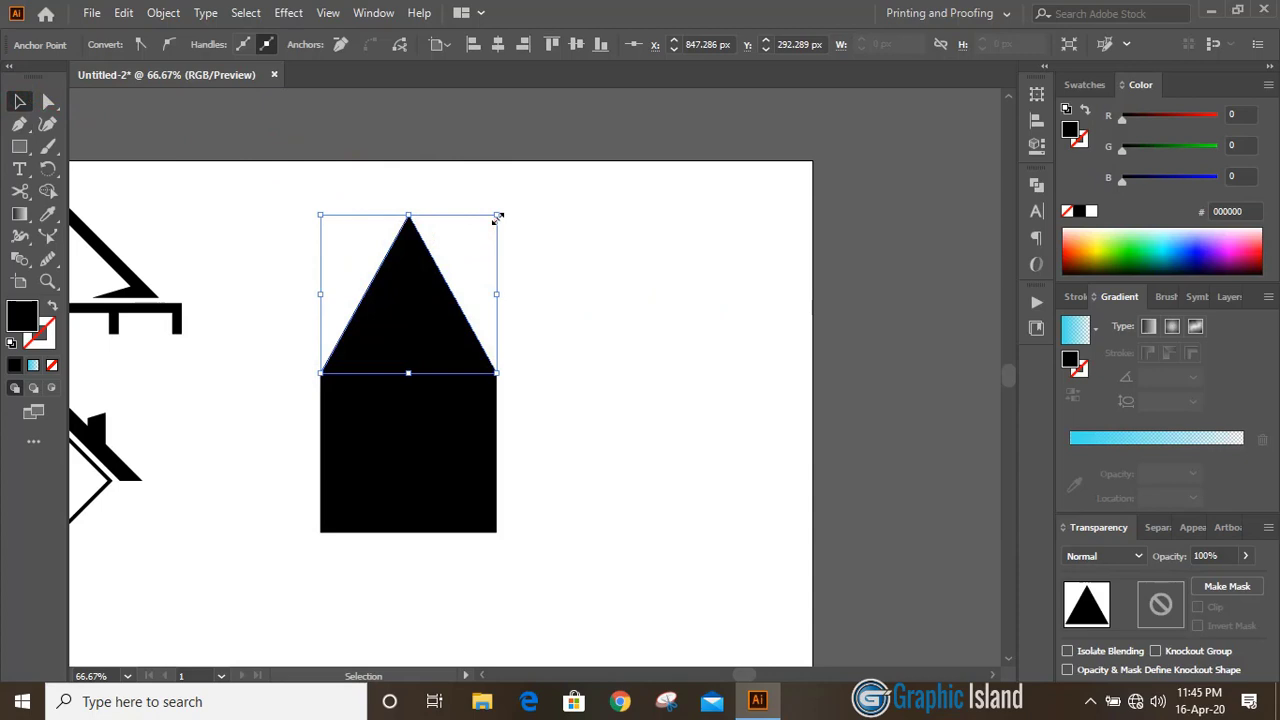
{"action": "left_click_drag", "start_coordinate": [498, 217], "coordinate": [541, 186]}
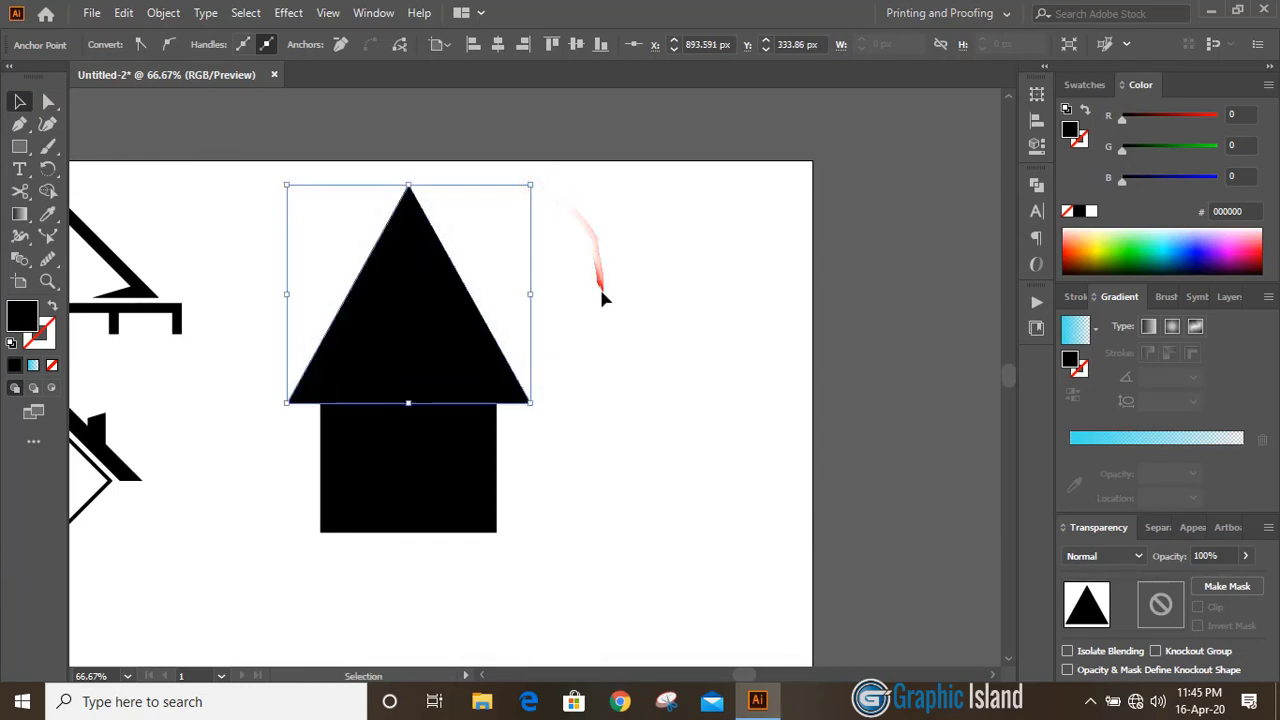
- Make the triangle a black outline with no fill
{"action": "left_click", "coordinate": [55, 370]}
{"action": "left_click", "coordinate": [43, 337]}
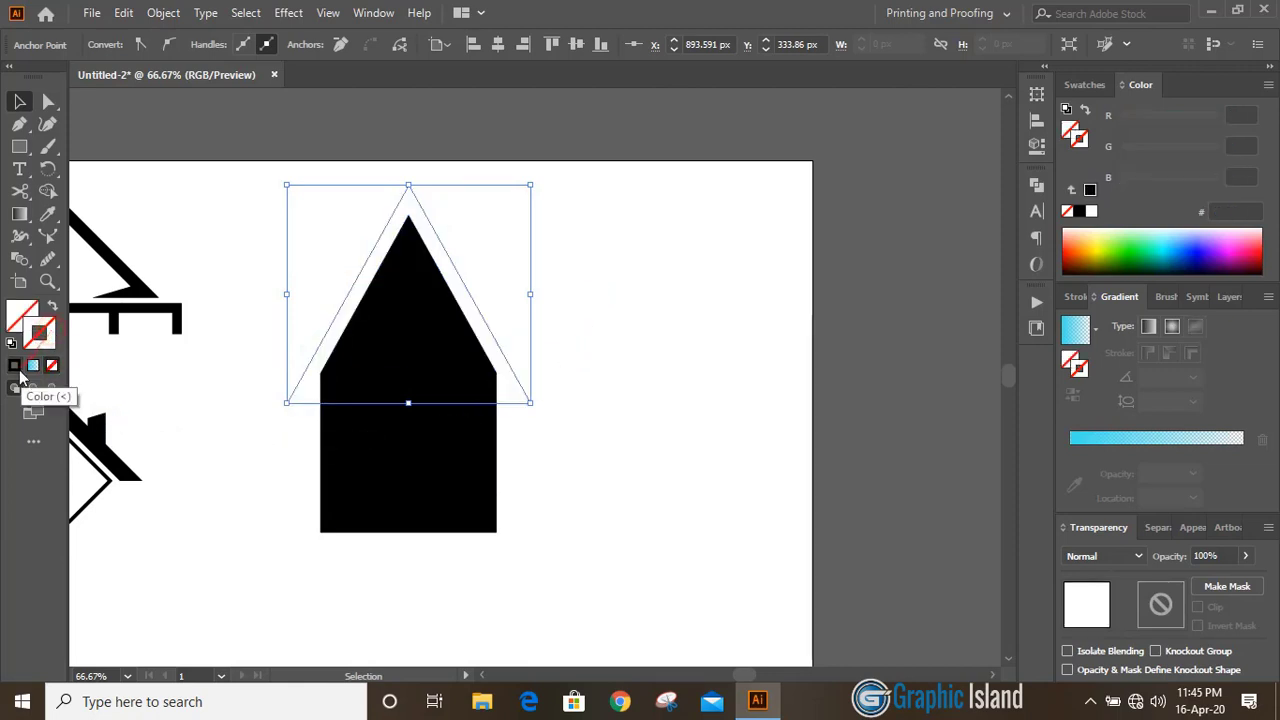
{"action": "left_click", "coordinate": [15, 366]}
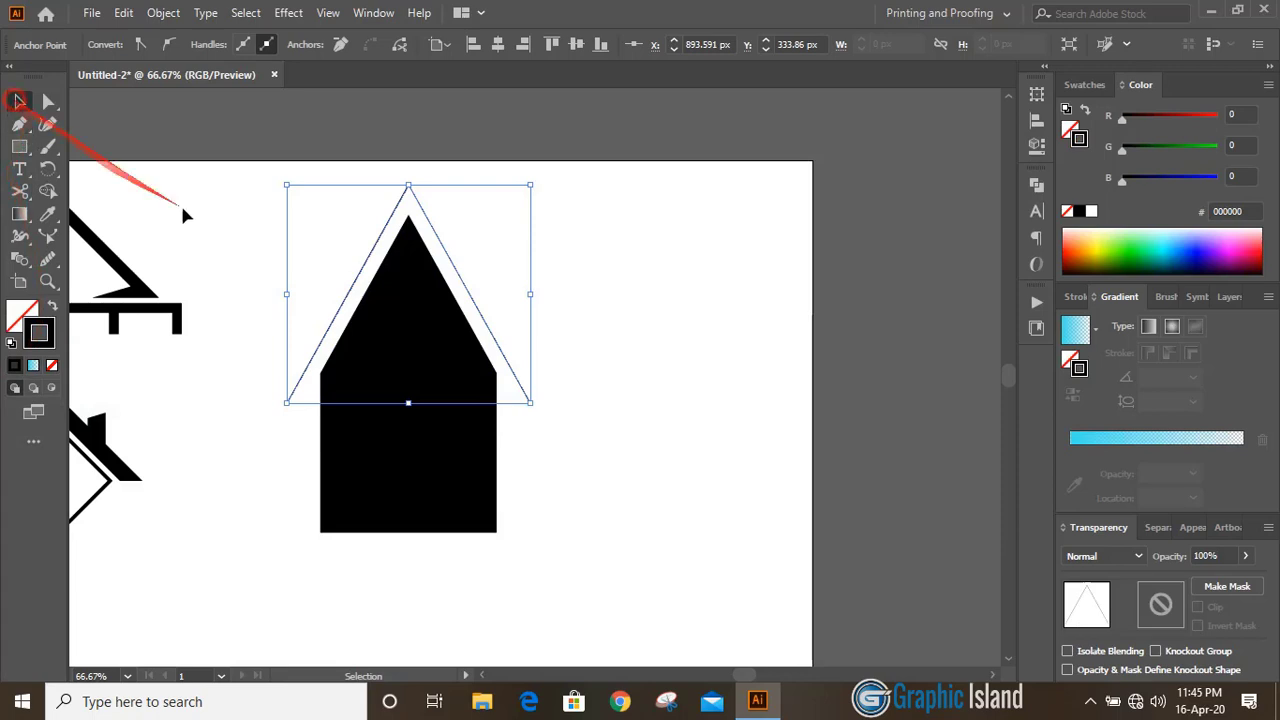
{"action": "left_click", "coordinate": [197, 226]}
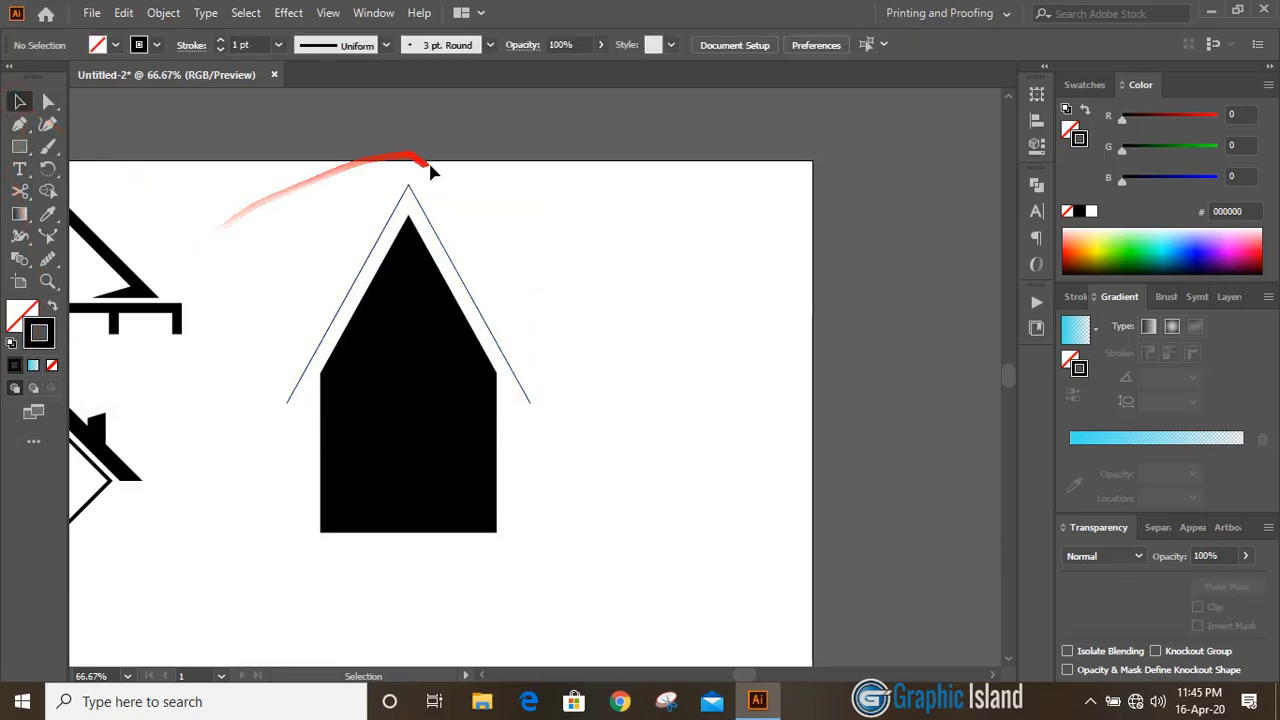
{"action": "left_click", "coordinate": [429, 219]}
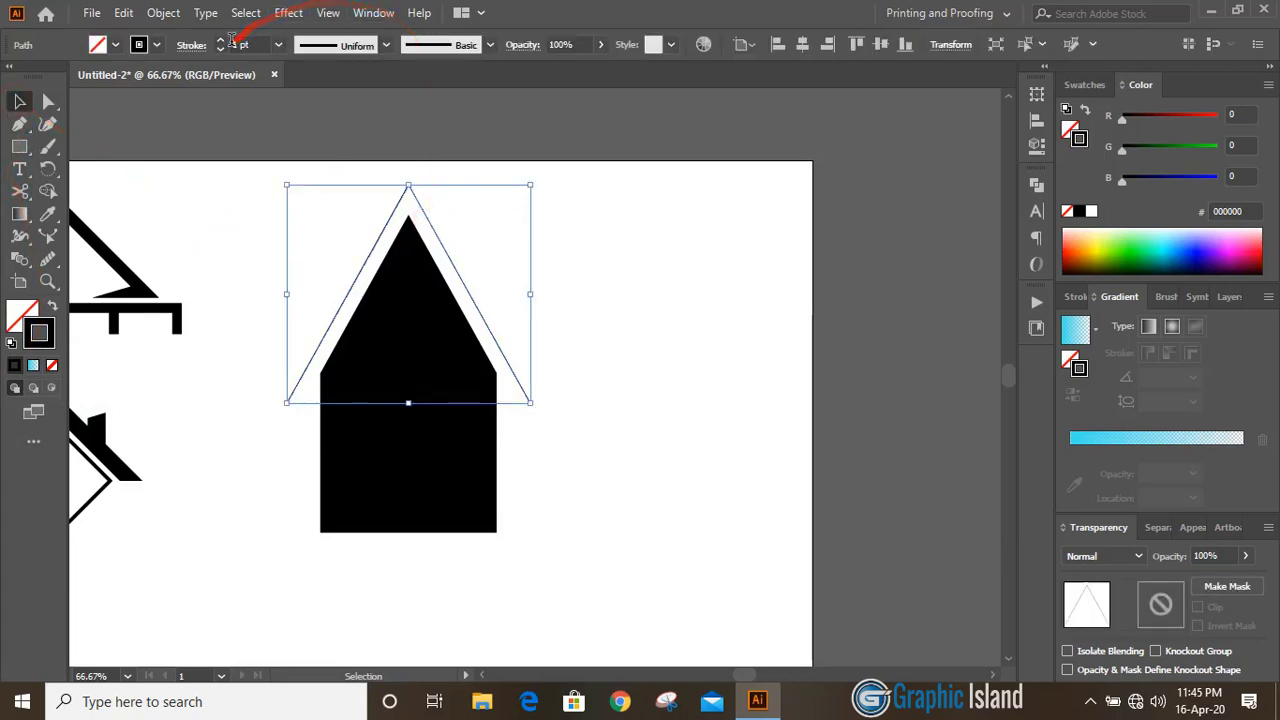
{"action": "key", "text": "ctrl+equal"}
{"action": "key", "text": "ctrl+equal"}
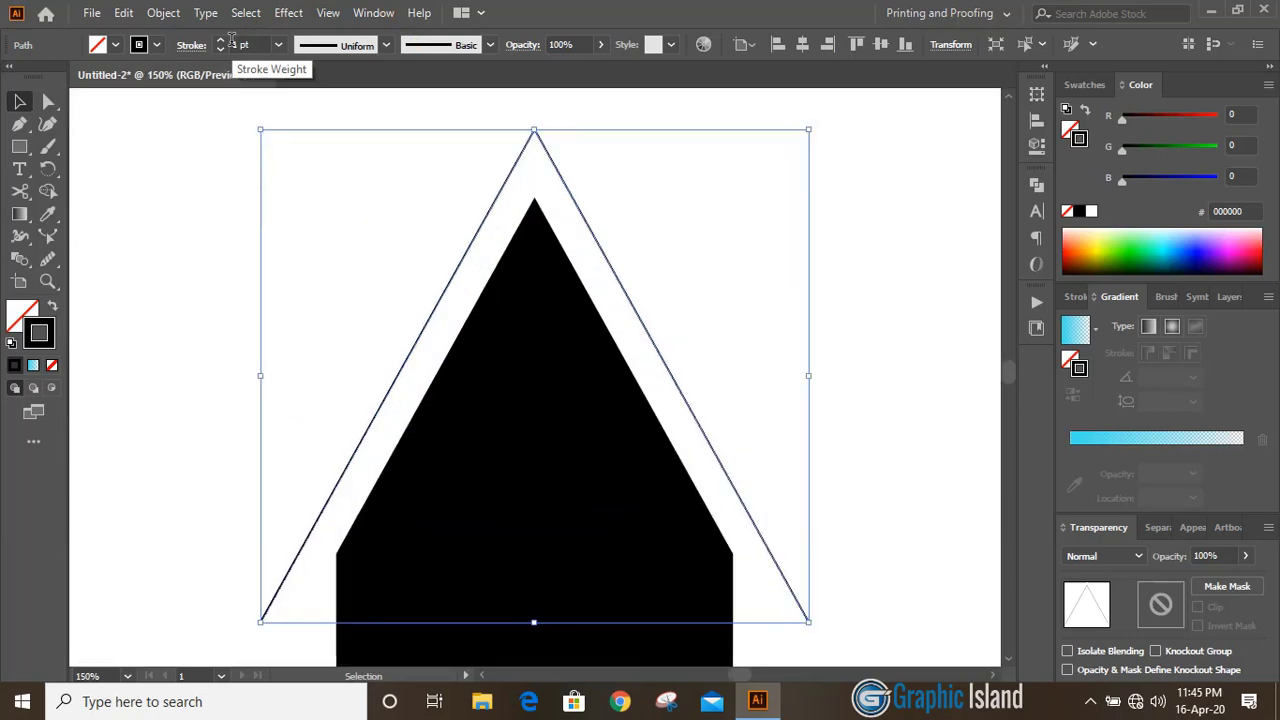
- Increase the triangle's stroke weight to 19 pt
{"action": "left_click", "coordinate": [222, 42]}
{"action": "left_click", "coordinate": [222, 42]}
{"action": "left_click", "coordinate": [222, 42]}
{"action": "left_click", "coordinate": [222, 42]}
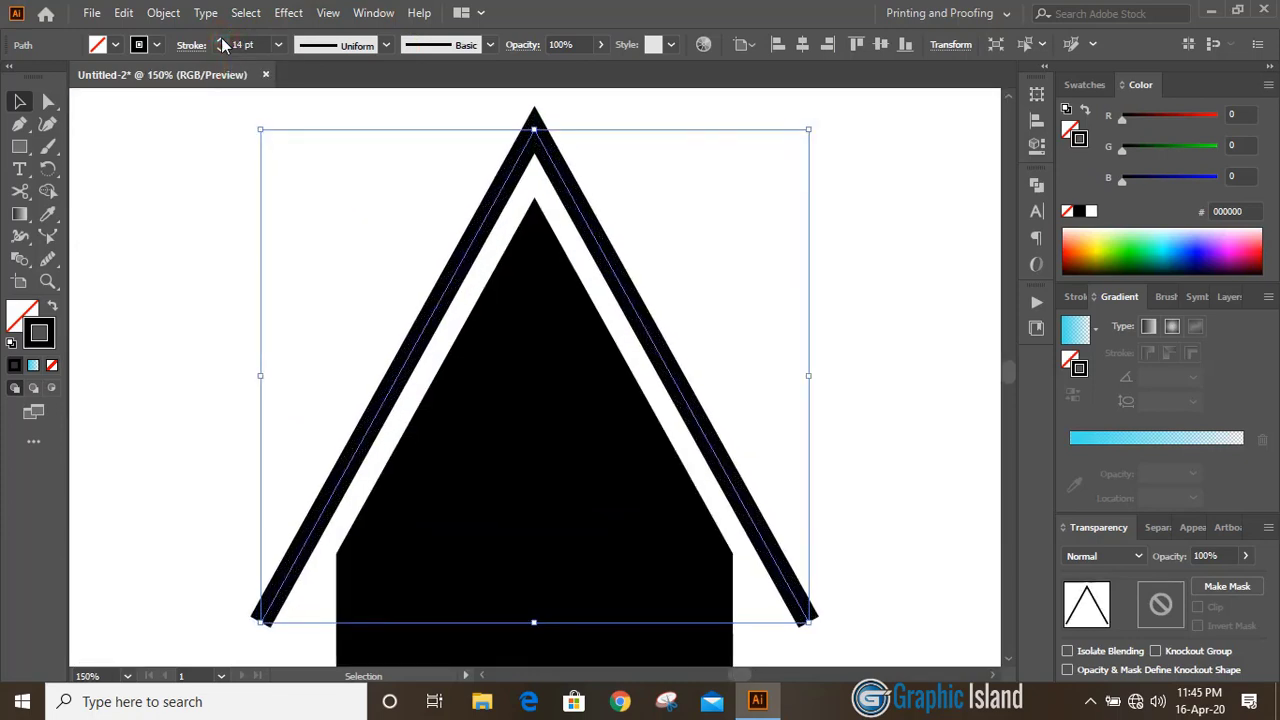
{"action": "left_click", "coordinate": [221, 40]}
{"action": "left_click", "coordinate": [221, 40]}
{"action": "left_click", "coordinate": [221, 40]}
{"action": "left_click", "coordinate": [221, 40]}
{"action": "key", "text": "ctrl+minus"}
{"action": "key", "text": "ctrl+minus"}
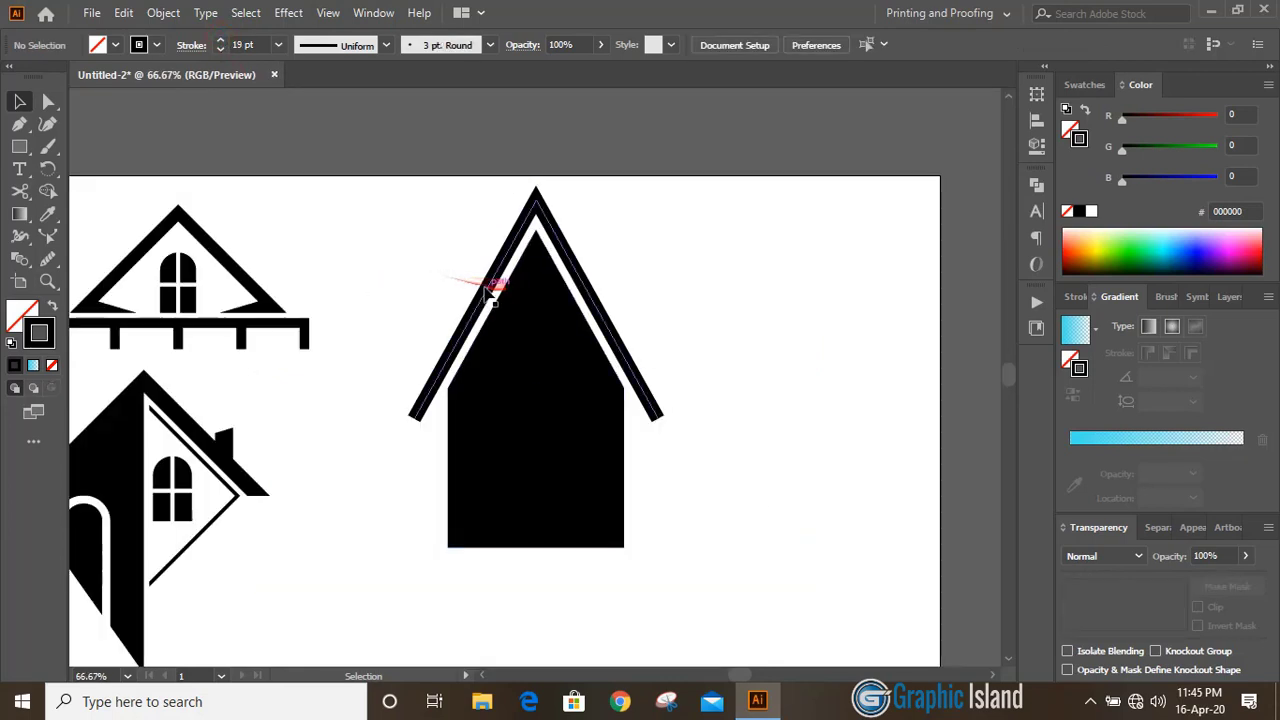
{"action": "key", "text": "Up"}
- Expand the roof line's fill and stroke into a solid shape via Object > Expand
{"action": "left_click", "coordinate": [163, 12]}
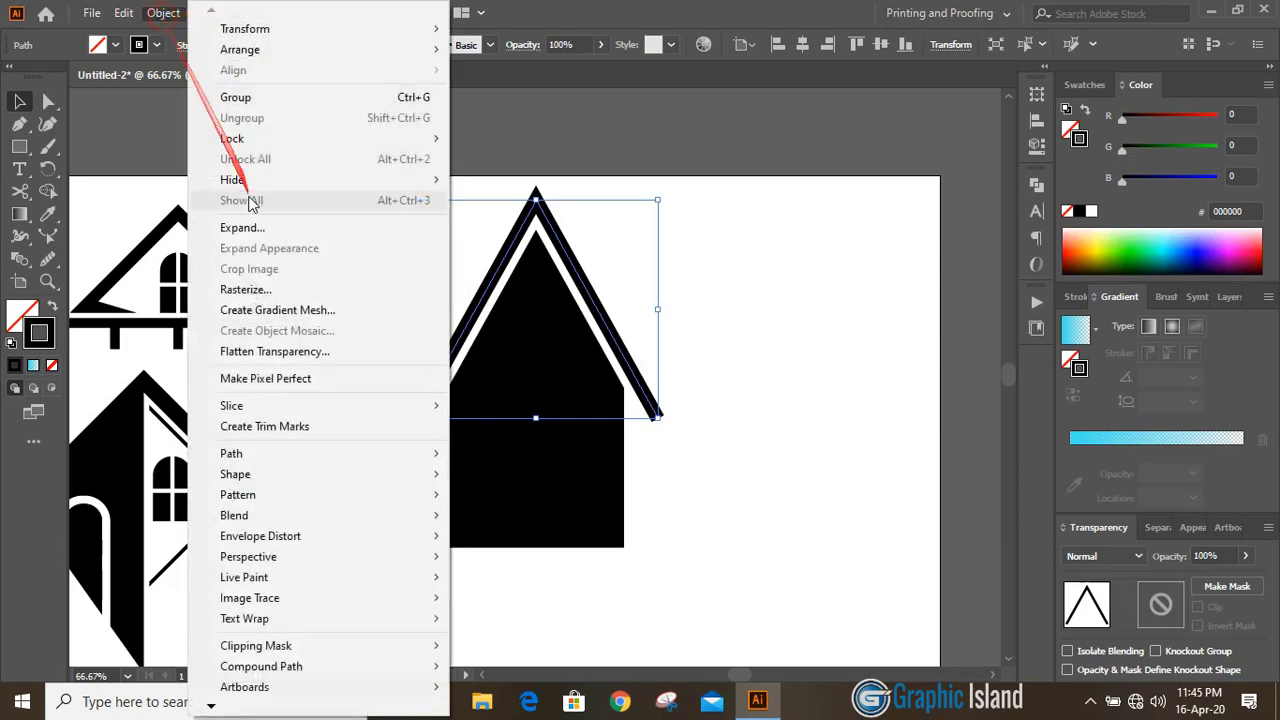
{"action": "left_click", "coordinate": [258, 228]}
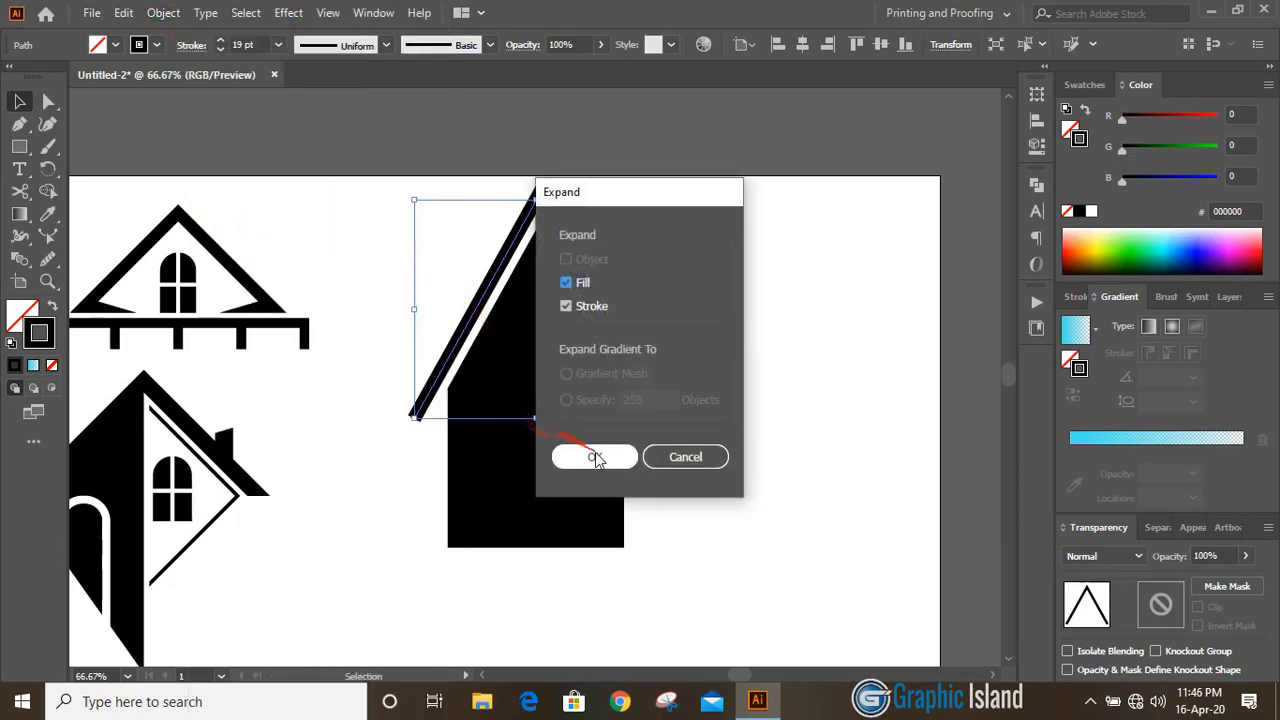
{"action": "left_click", "coordinate": [595, 454]}
{"action": "left_click", "coordinate": [740, 357]}
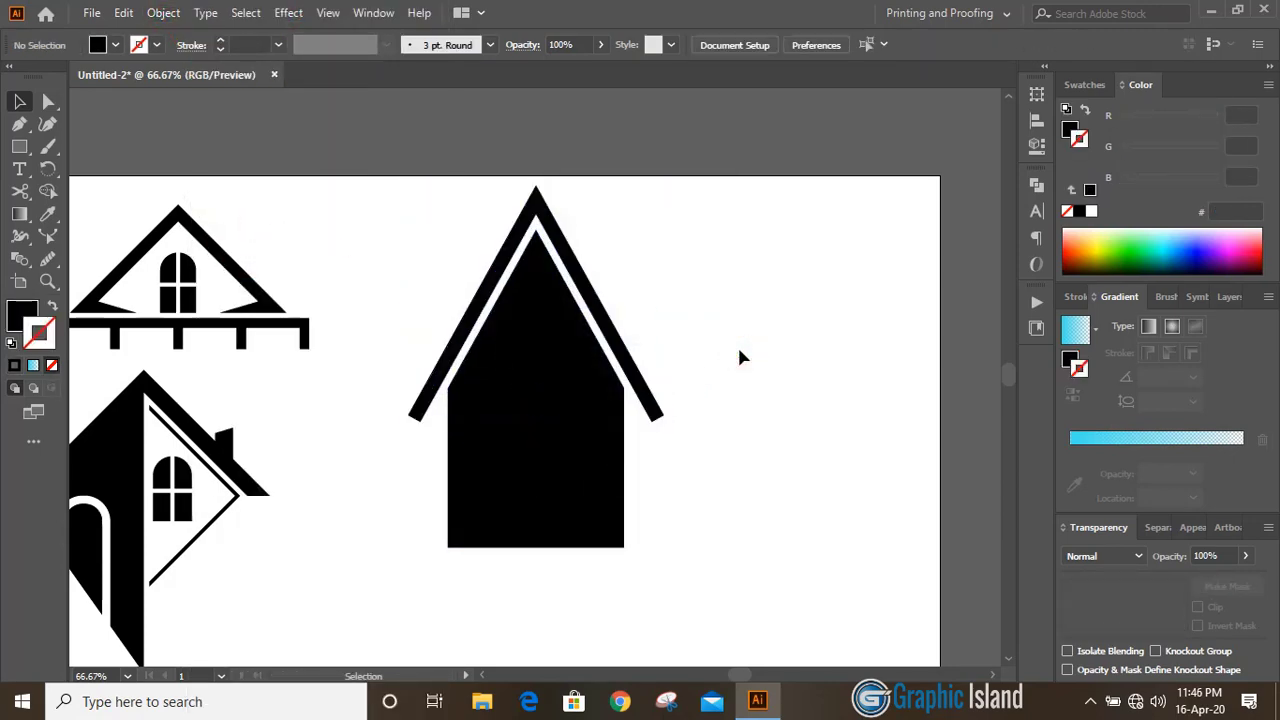
- Draw a rectangle covering the roof line's lower ends, widened past its left end
{"action": "left_click", "coordinate": [19, 148]}
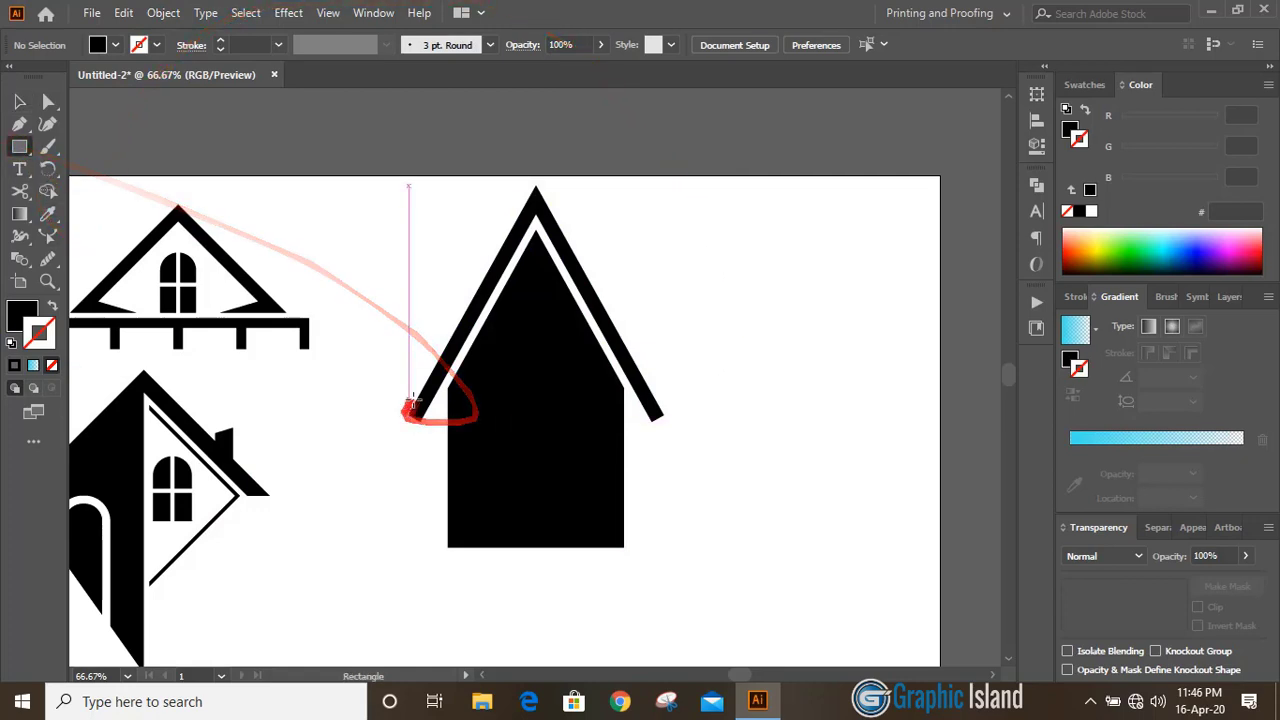
{"action": "left_click_drag", "start_coordinate": [447, 387], "coordinate": [727, 593]}
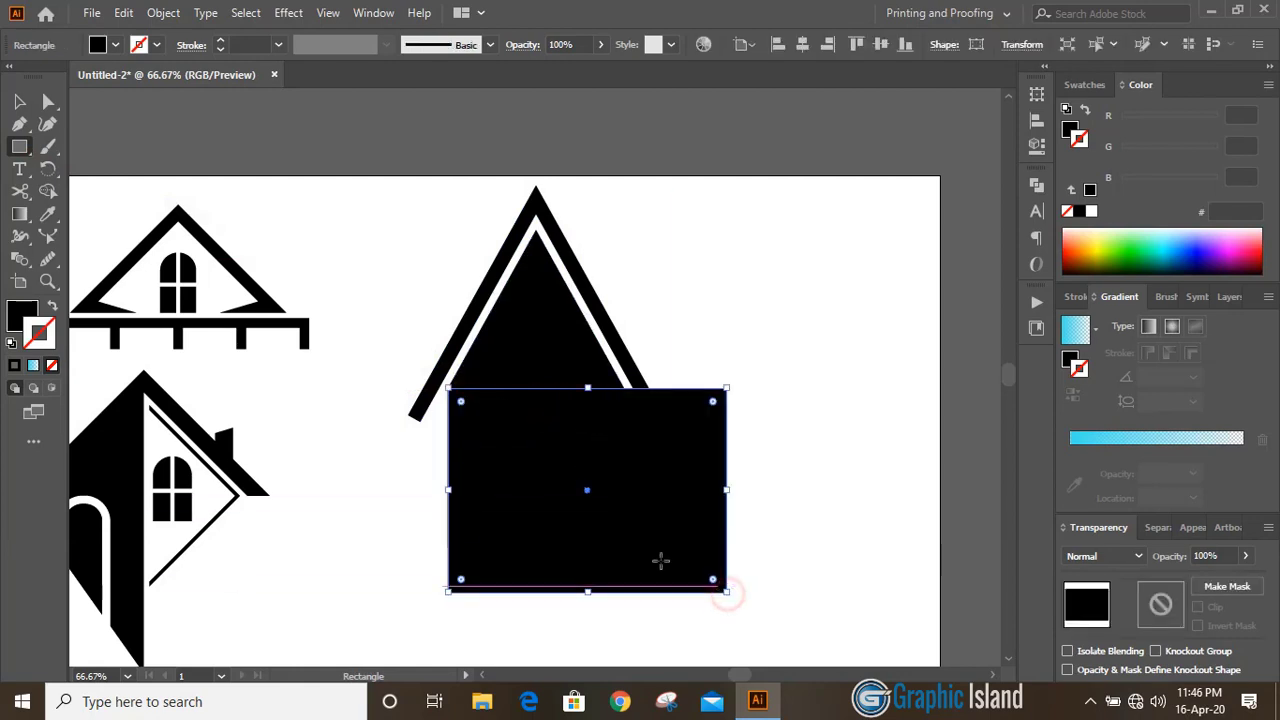
{"action": "left_click", "coordinate": [19, 101]}
{"action": "left_click_drag", "start_coordinate": [448, 490], "coordinate": [349, 490]}
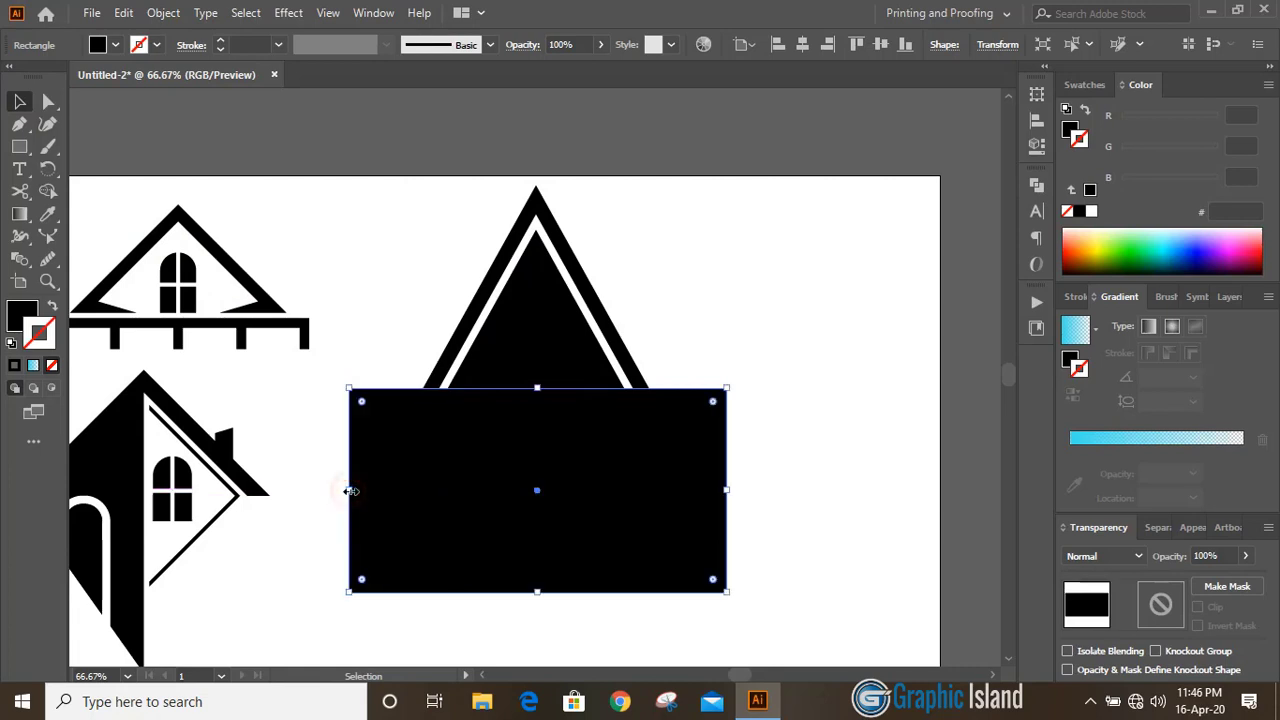
{"action": "left_click", "coordinate": [686, 329]}
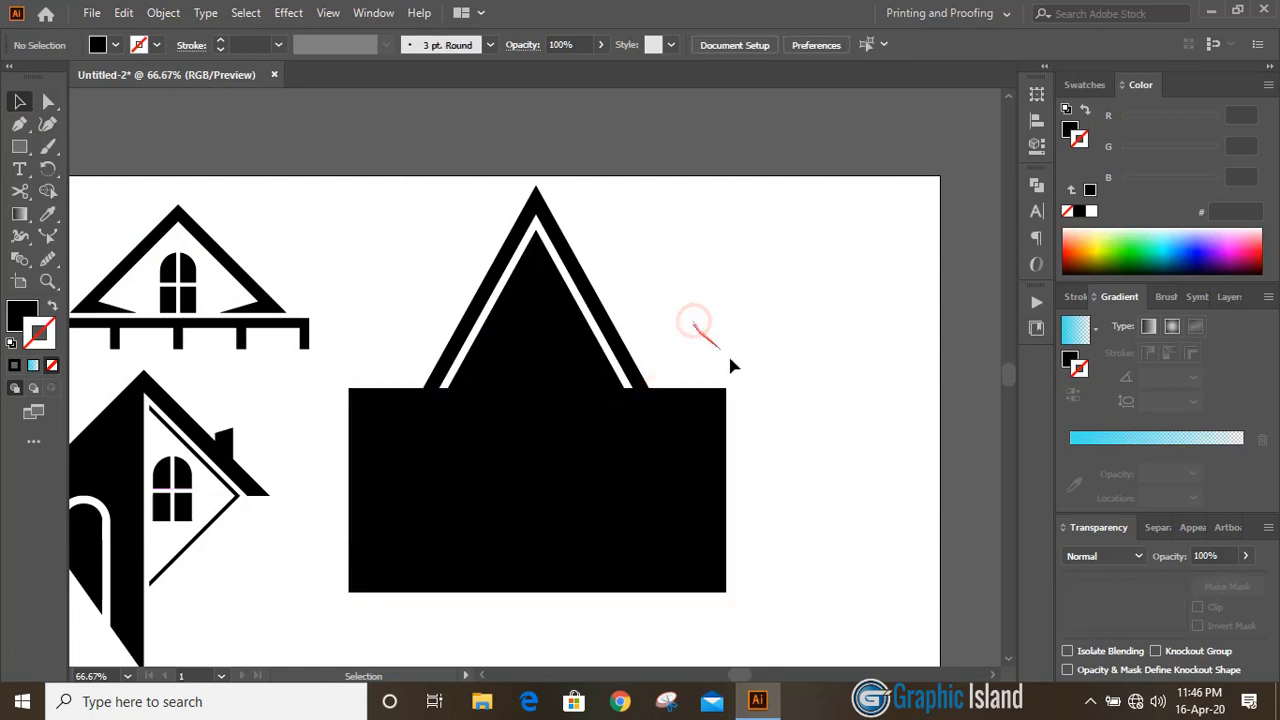
- Subtract the rectangle from the roof line with Pathfinder Minus Front
{"action": "left_click", "coordinate": [709, 430]}
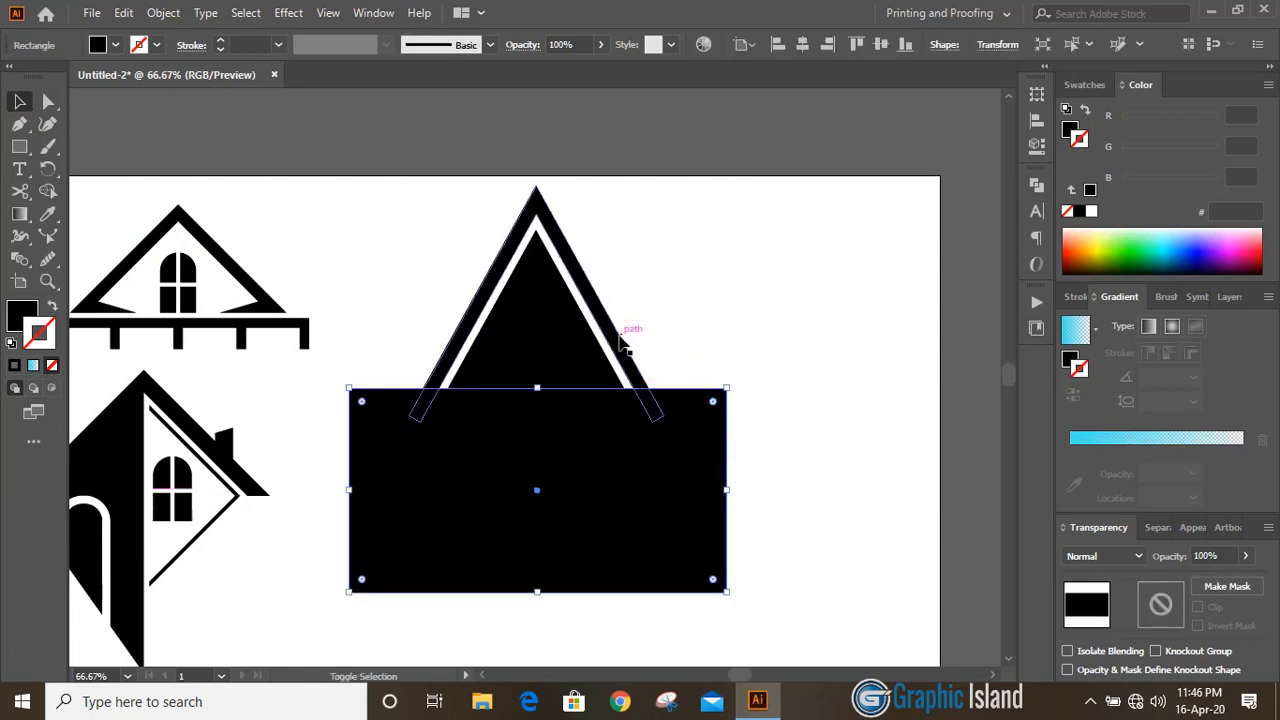
{"action": "left_click", "coordinate": [622, 340], "text": "shift"}
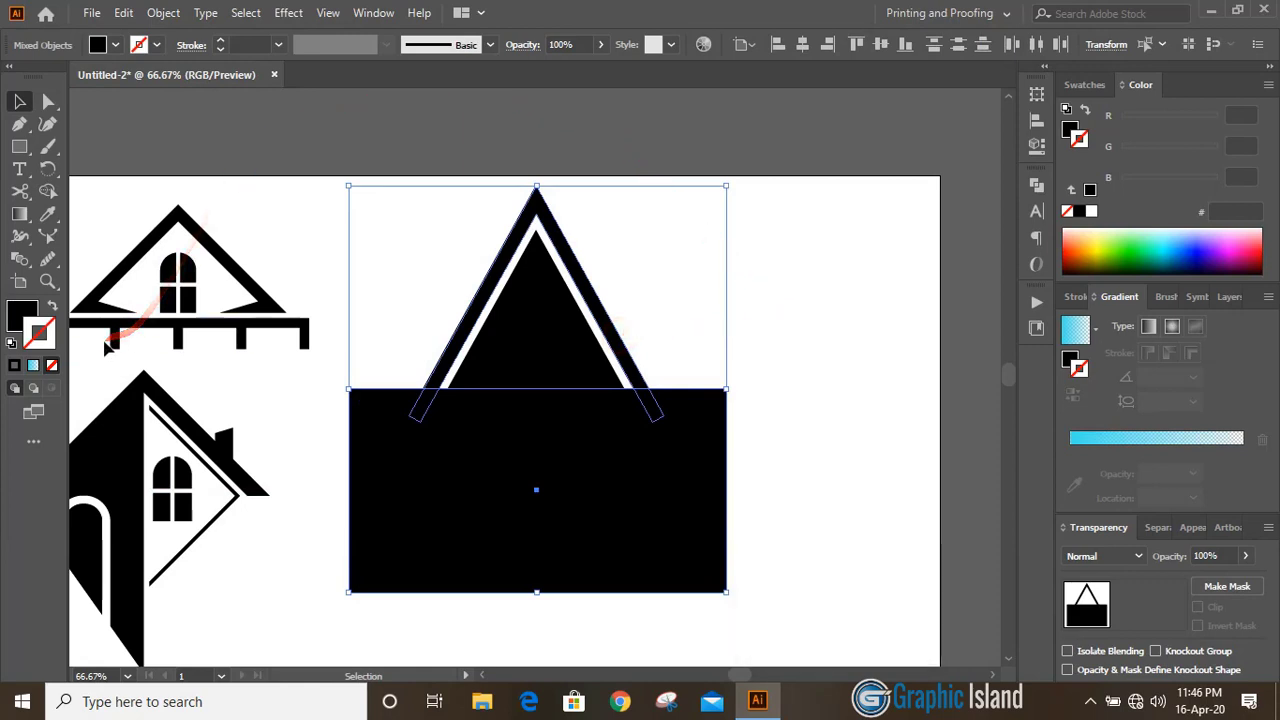
{"action": "left_click", "coordinate": [1037, 187]}
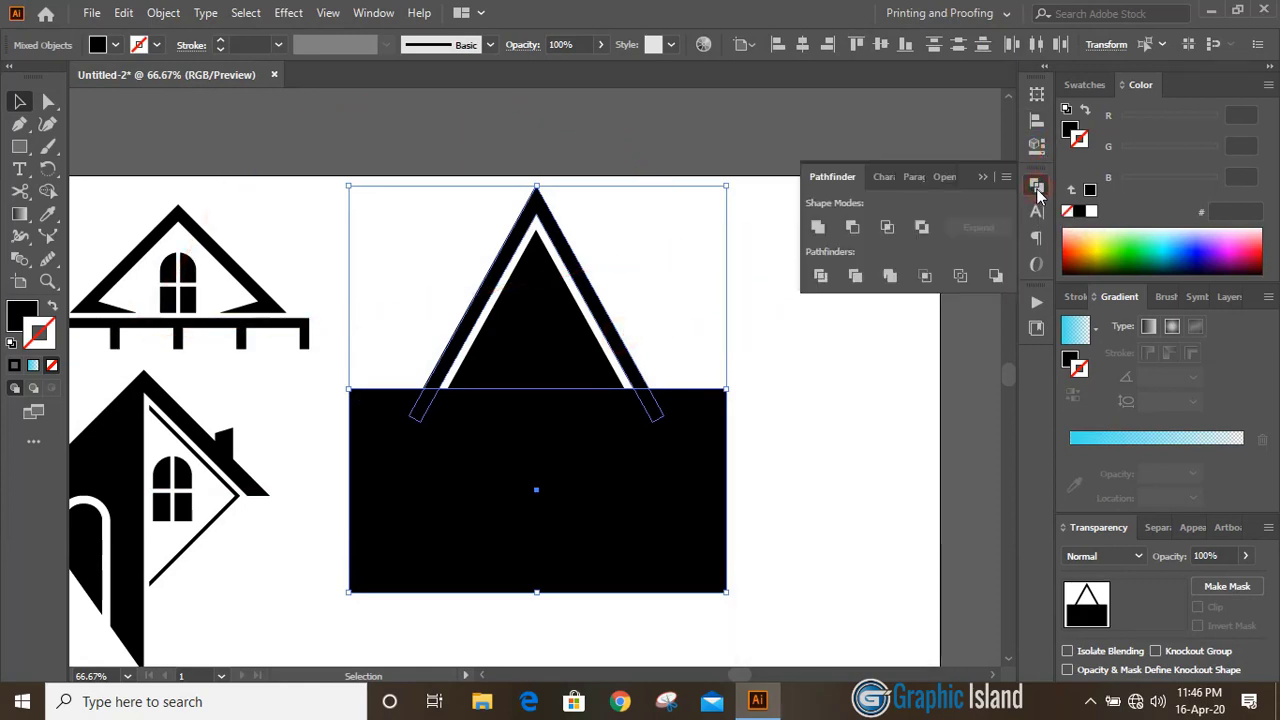
{"action": "left_click", "coordinate": [853, 228]}
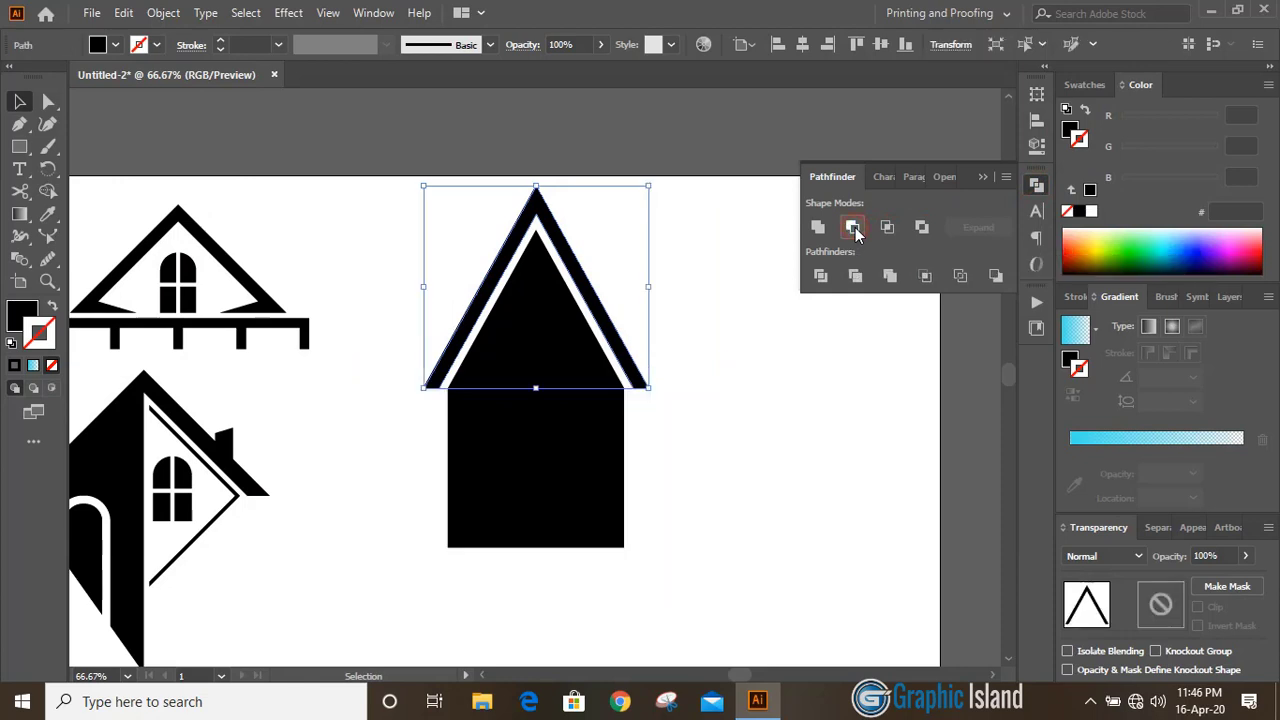
{"action": "left_click", "coordinate": [985, 180]}
{"action": "left_click", "coordinate": [748, 323]}
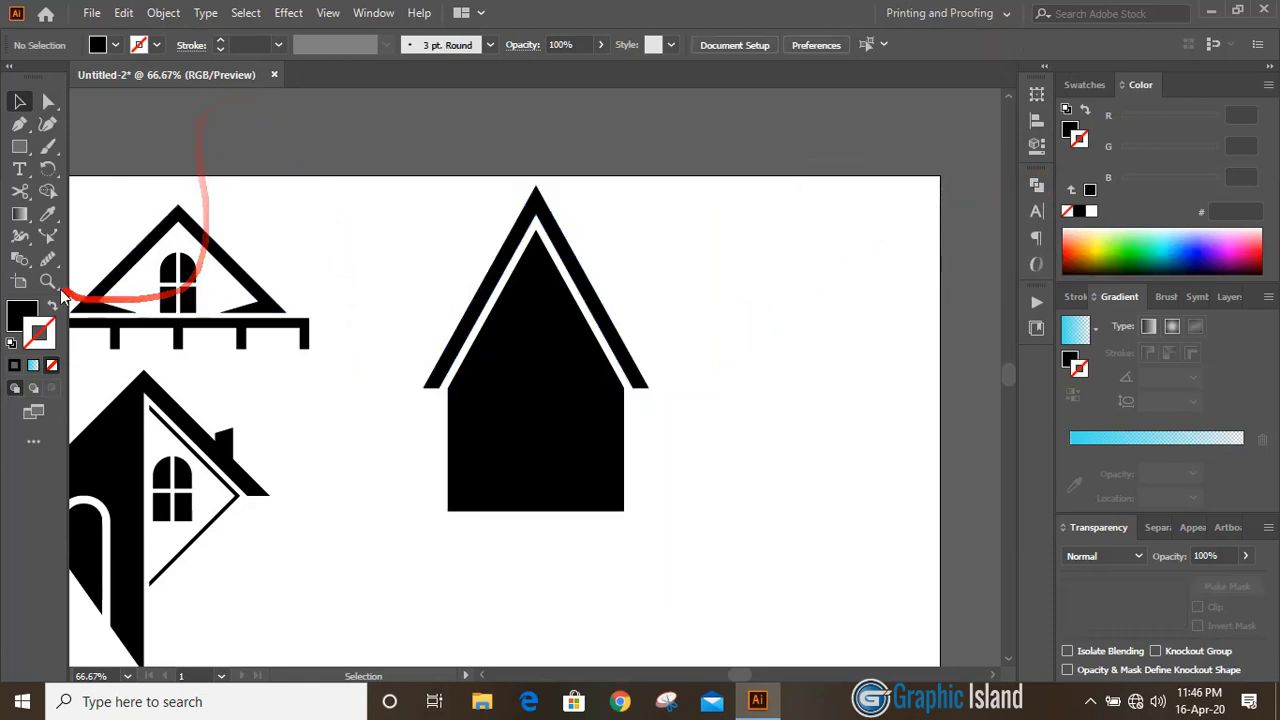
- Draw a door rectangle on the house body and fill it orange
{"action": "left_click", "coordinate": [24, 150]}
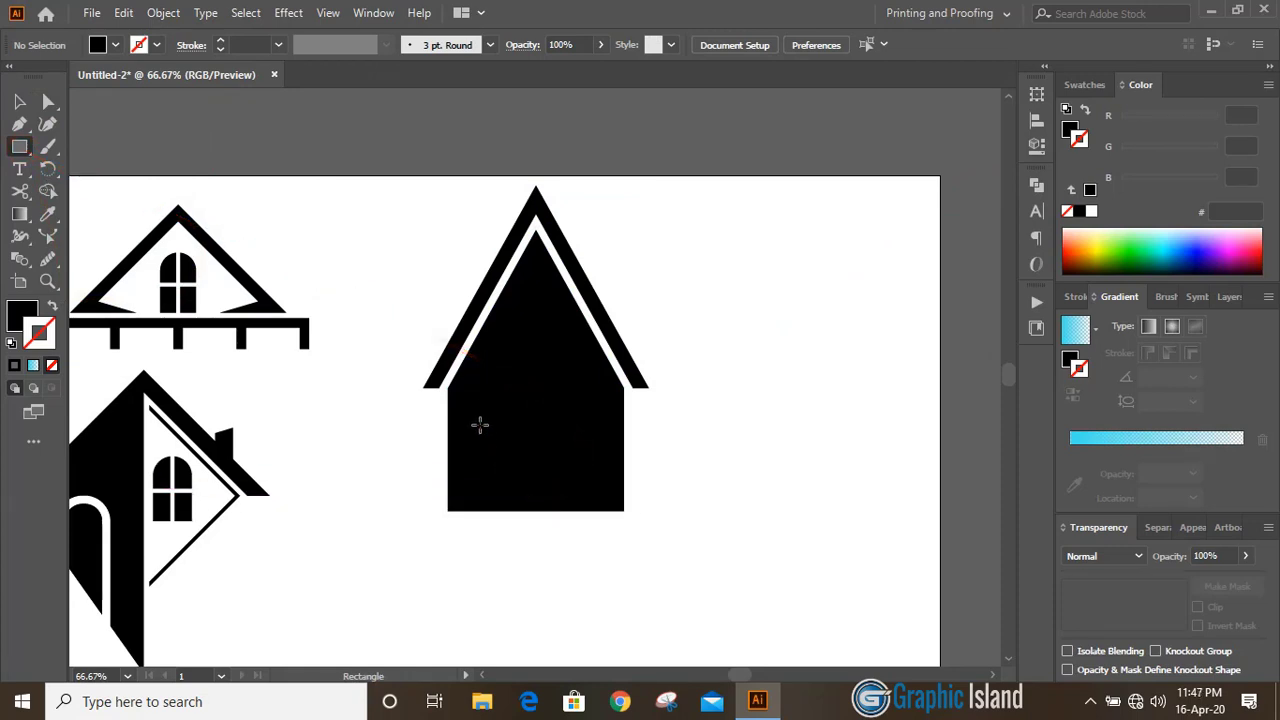
{"action": "left_click_drag", "start_coordinate": [480, 428], "coordinate": [585, 517]}
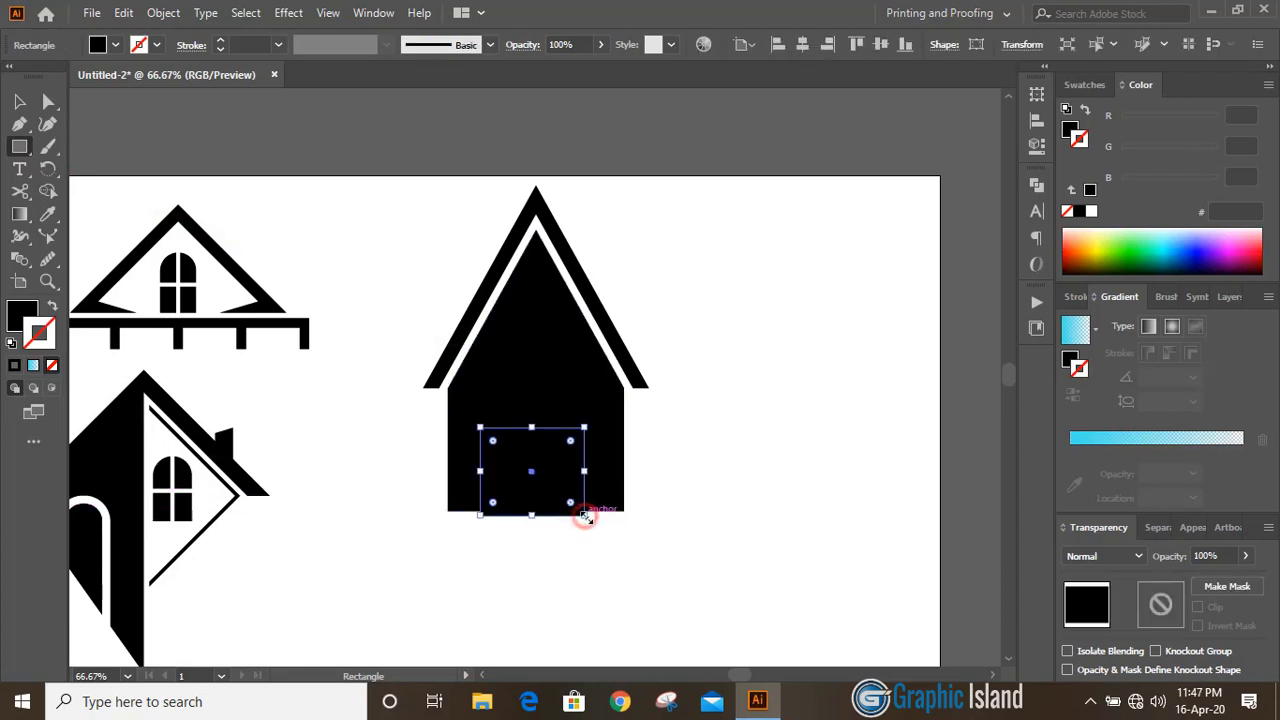
{"action": "left_click", "coordinate": [1088, 243]}
{"action": "key", "text": "x"}
{"action": "left_click", "coordinate": [1093, 247]}
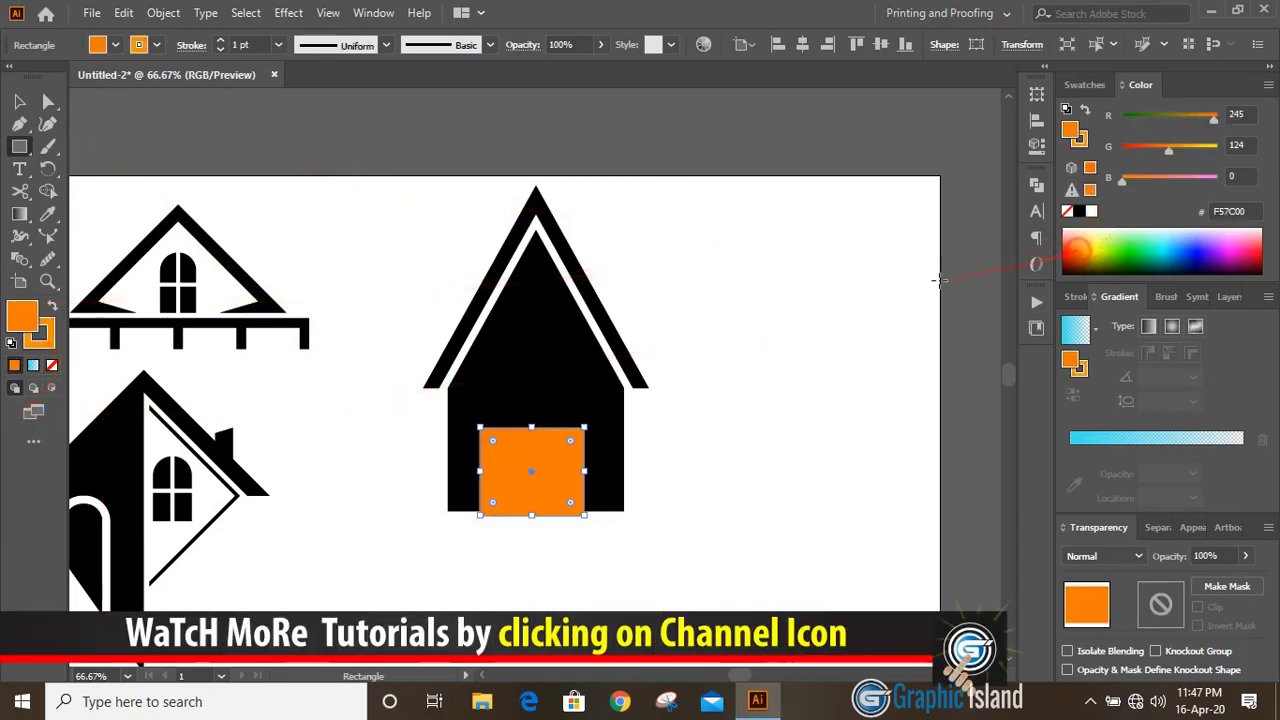
- Remove the door's outline and nudge it slightly right
{"action": "left_click", "coordinate": [19, 101]}
{"action": "left_click", "coordinate": [46, 332]}
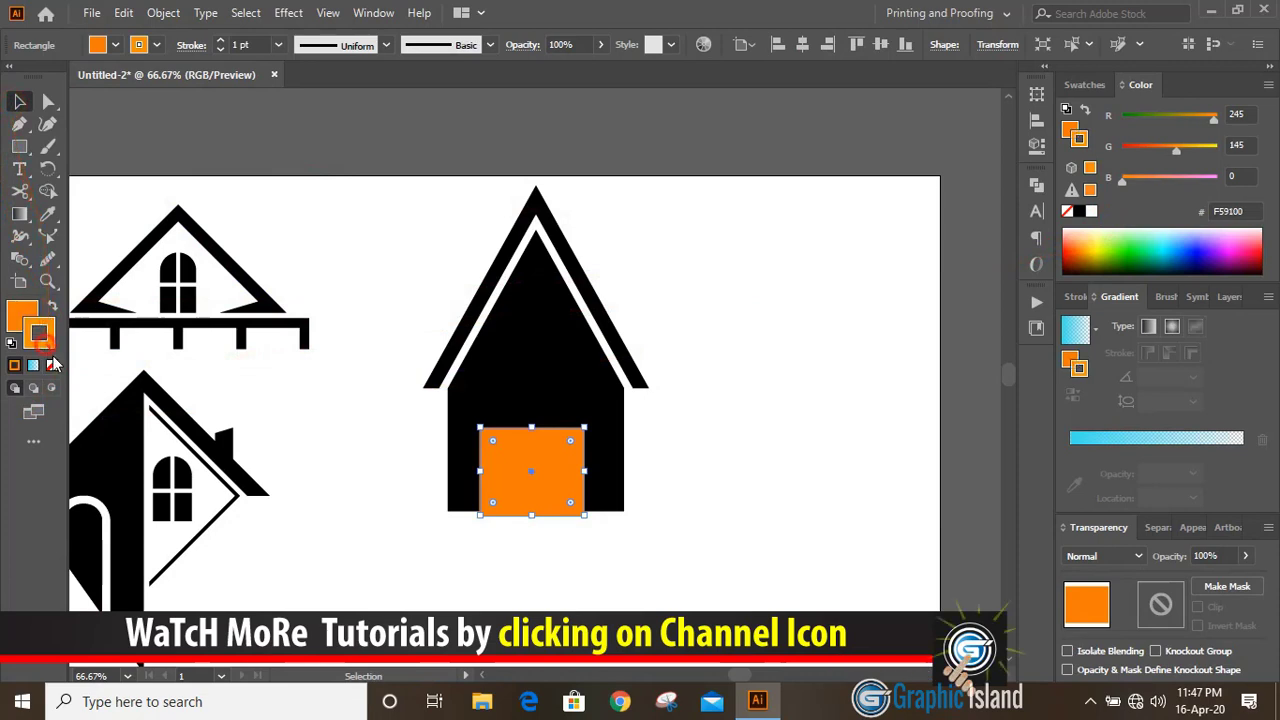
{"action": "left_click", "coordinate": [51, 365]}
{"action": "left_click", "coordinate": [345, 273]}
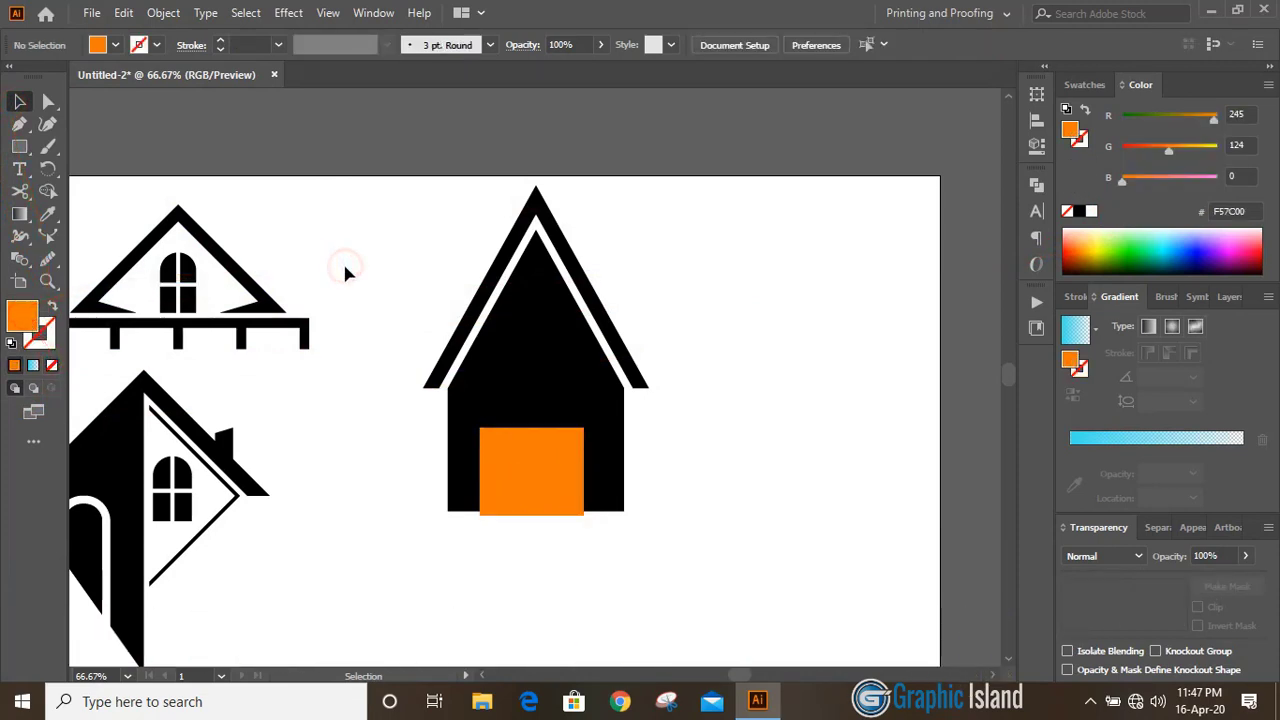
{"action": "left_click_drag", "start_coordinate": [545, 471], "coordinate": [550, 472]}
- Draw a thin 8 px black vertical bar down the door's centre and nudge it into place
{"action": "left_click", "coordinate": [720, 491]}
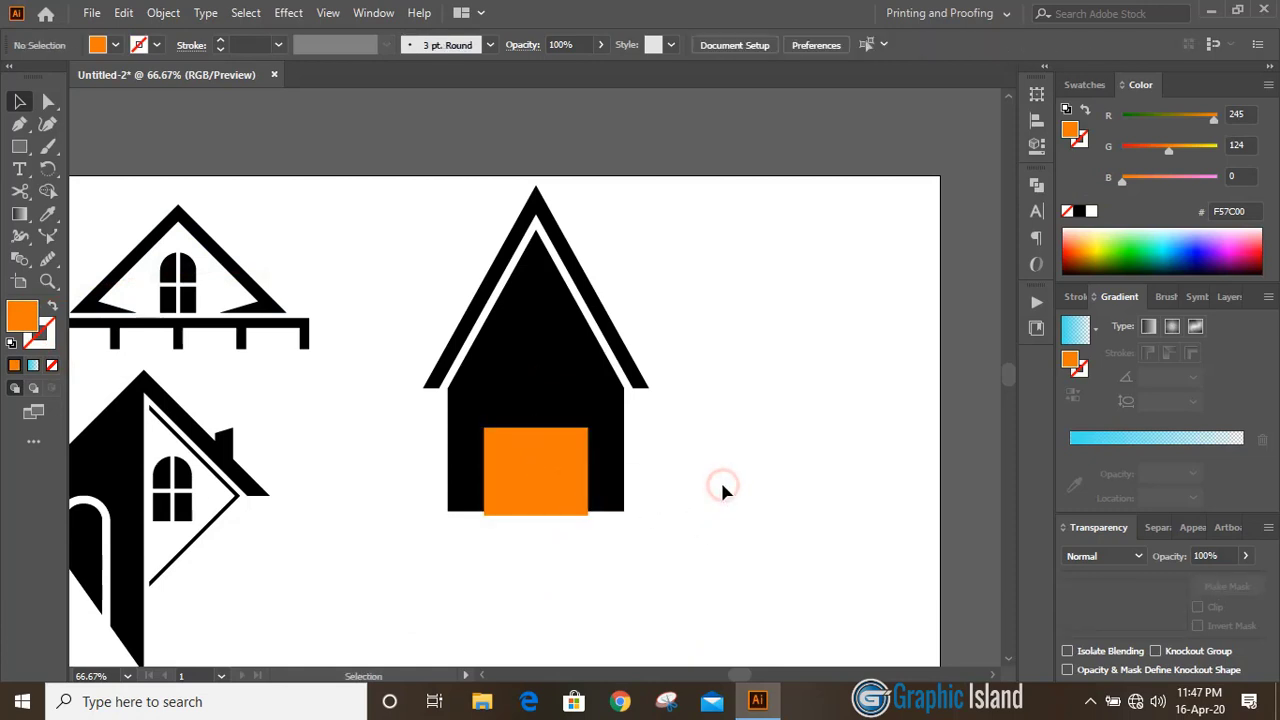
{"action": "key", "text": "ctrl+plus"}
{"action": "key", "text": "ctrl+plus"}
{"action": "left_click", "coordinate": [19, 146]}
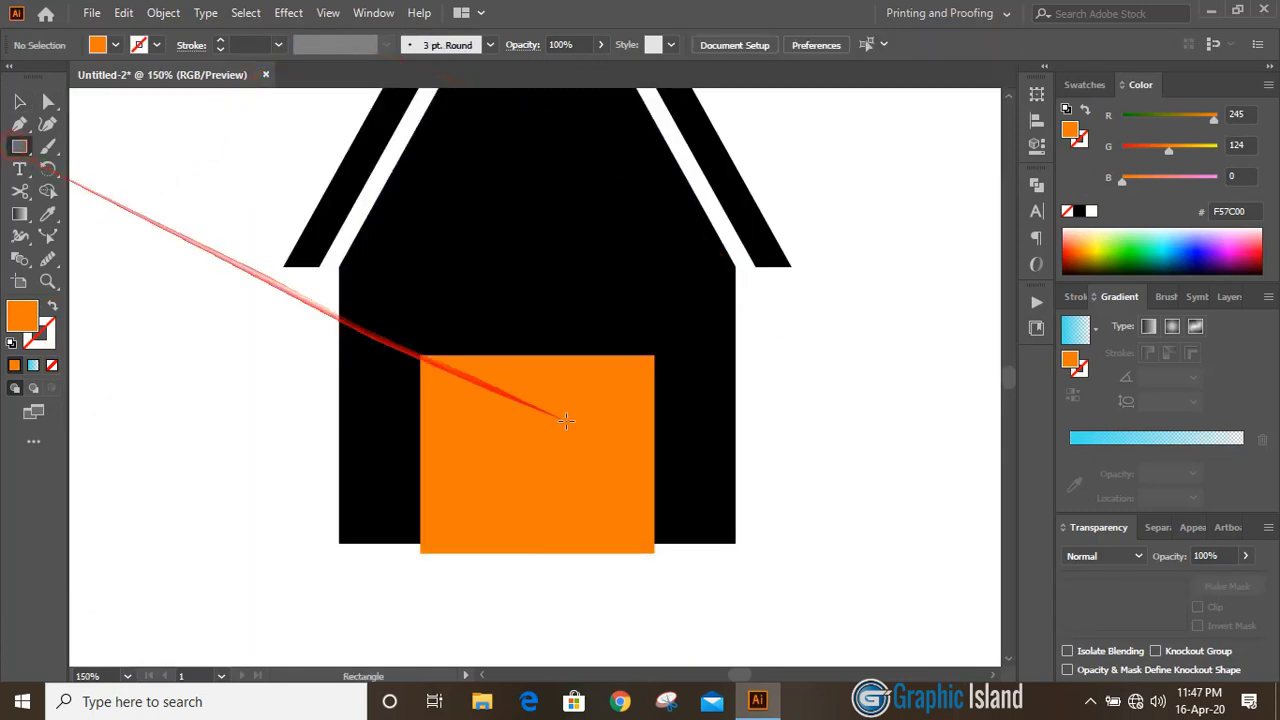
{"action": "left_click_drag", "start_coordinate": [530, 344], "coordinate": [538, 563]}
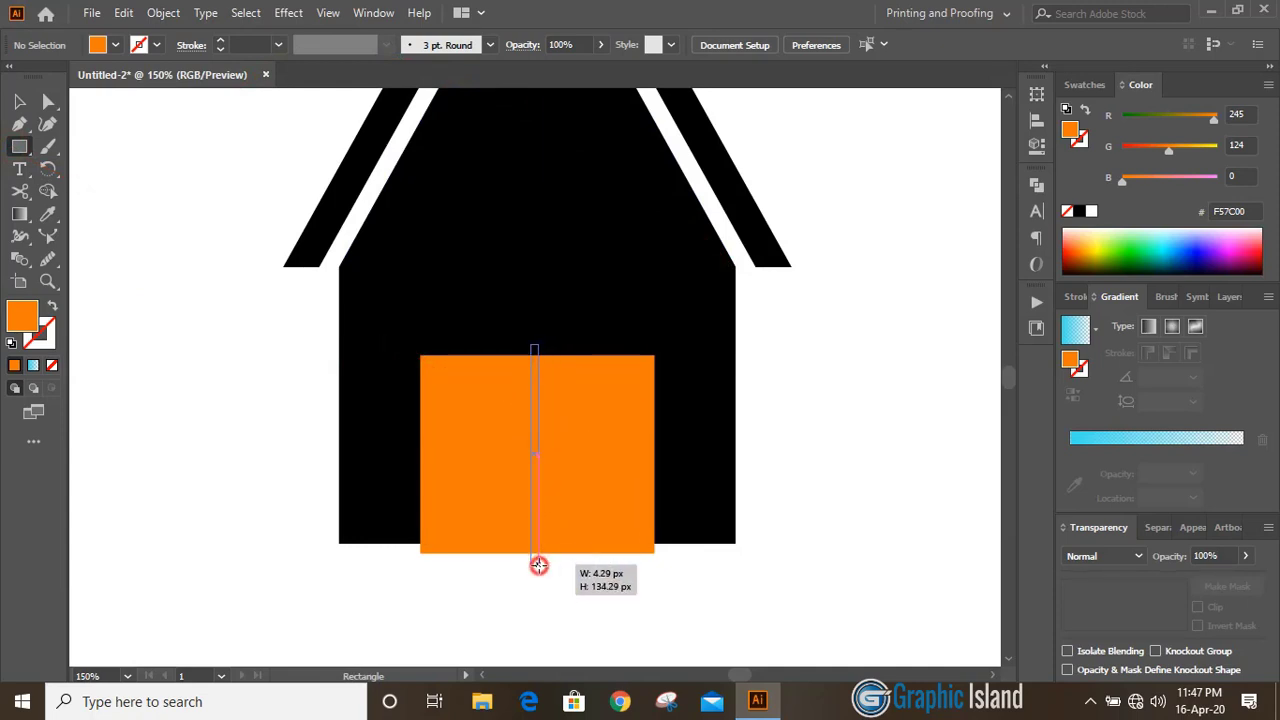
{"action": "left_click_drag", "start_coordinate": [539, 566], "coordinate": [540, 564]}
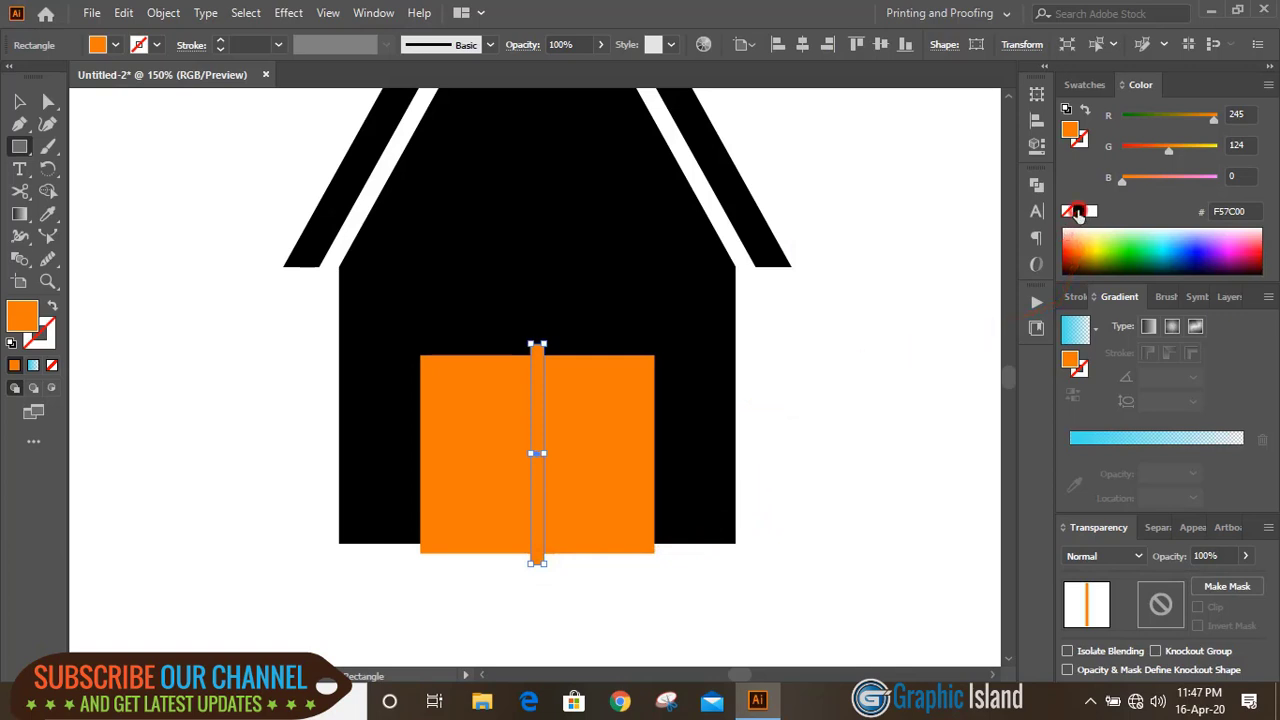
{"action": "left_click", "coordinate": [1079, 211]}
{"action": "left_click", "coordinate": [19, 101]}
{"action": "left_click", "coordinate": [167, 233]}
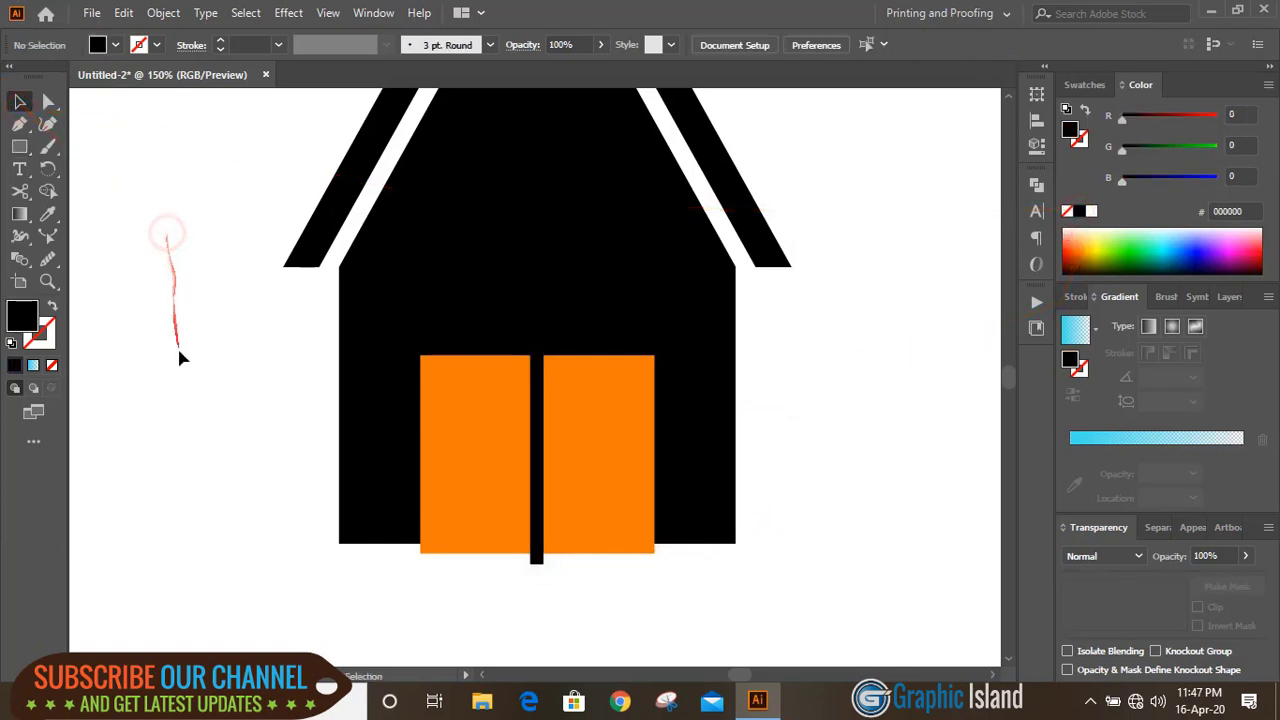
{"action": "left_click_drag", "start_coordinate": [533, 410], "coordinate": [536, 404]}
- Select all house parts and remove the stray orange strip and both door panels with Shape Builder
{"action": "scroll", "coordinate": [781, 523], "scroll_direction": "down", "scroll_amount": 3}
{"action": "left_click_drag", "start_coordinate": [781, 525], "coordinate": [300, 333]}
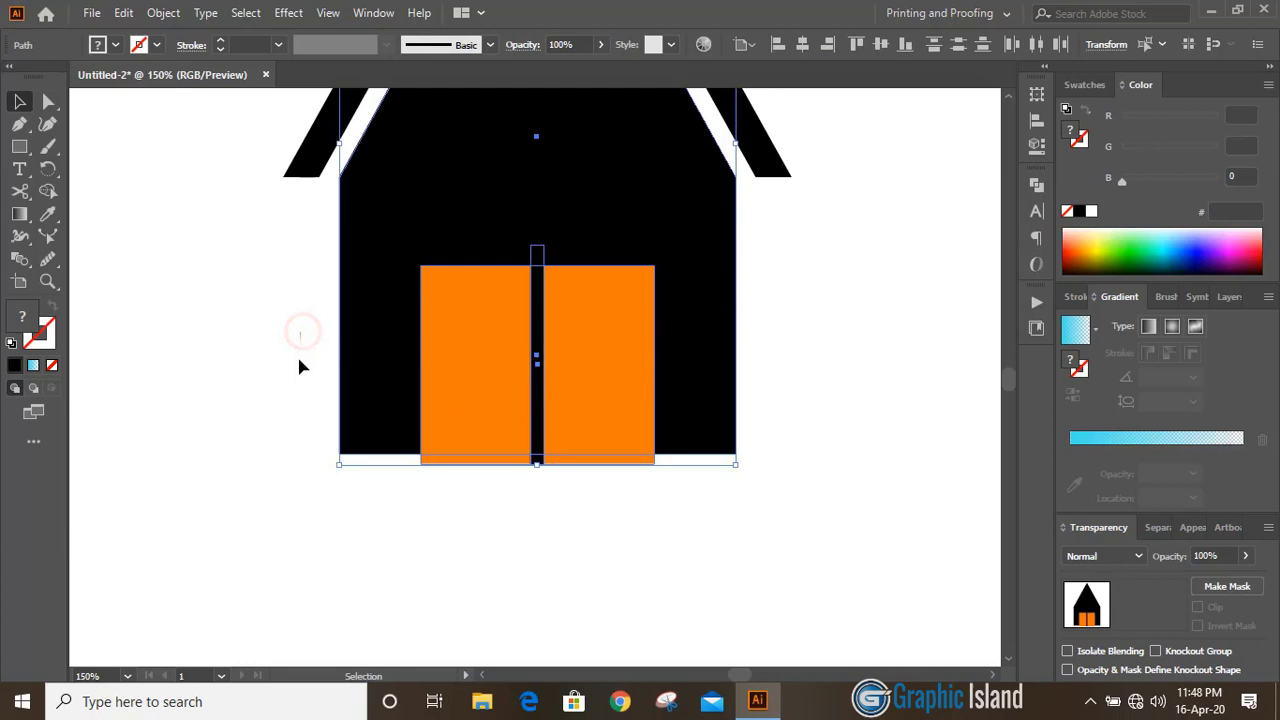
{"action": "left_click", "coordinate": [47, 190]}
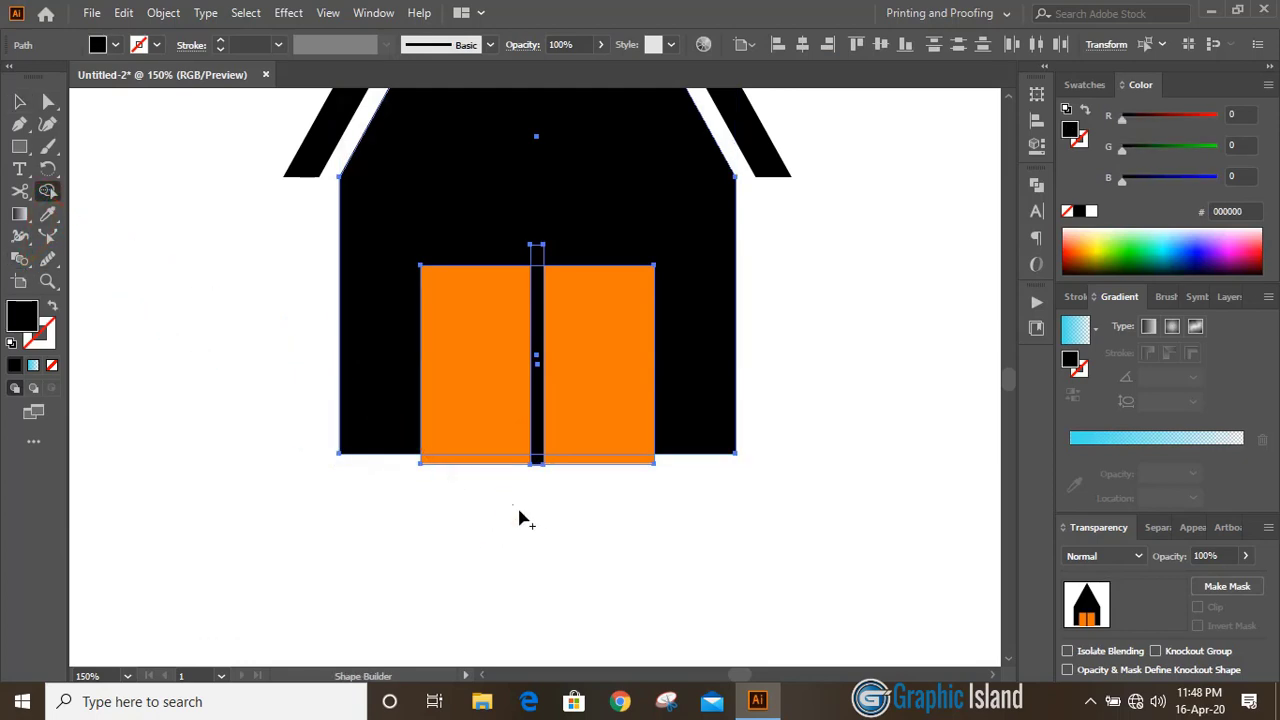
{"action": "key", "text": "alt"}
{"action": "left_click_drag", "start_coordinate": [660, 470], "coordinate": [512, 465]}
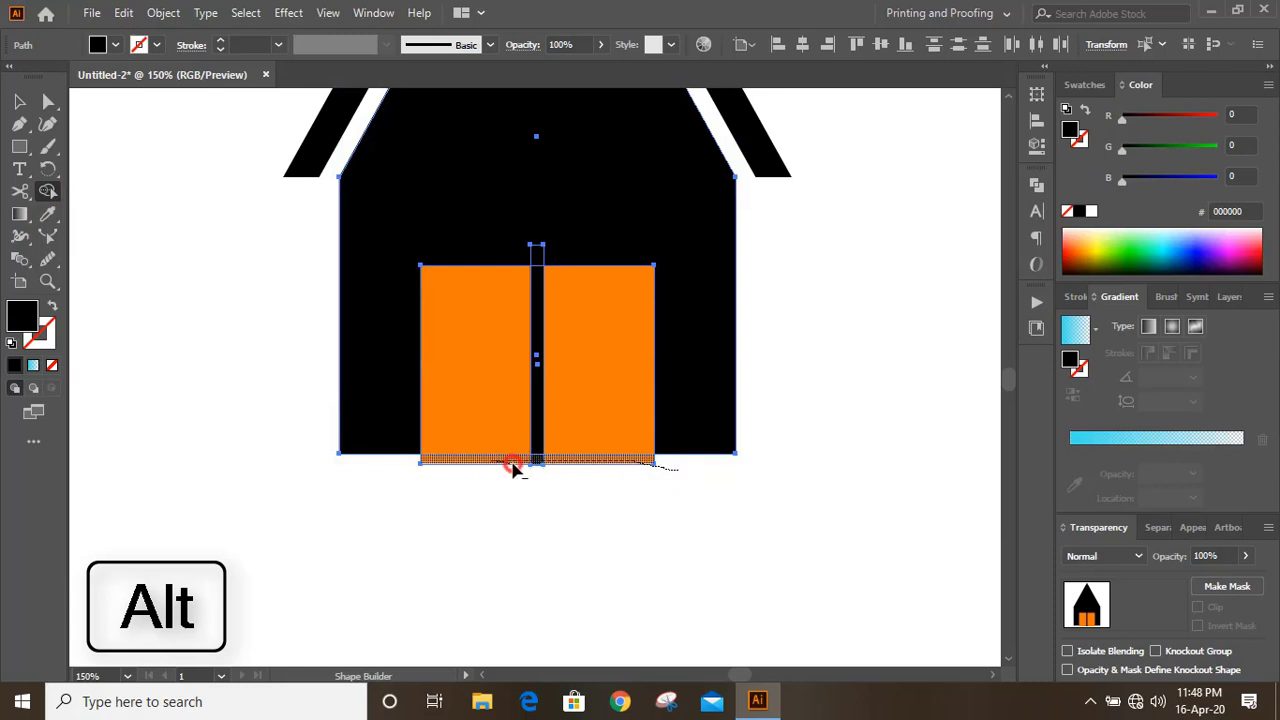
{"action": "left_click_drag", "start_coordinate": [625, 470], "coordinate": [625, 475]}
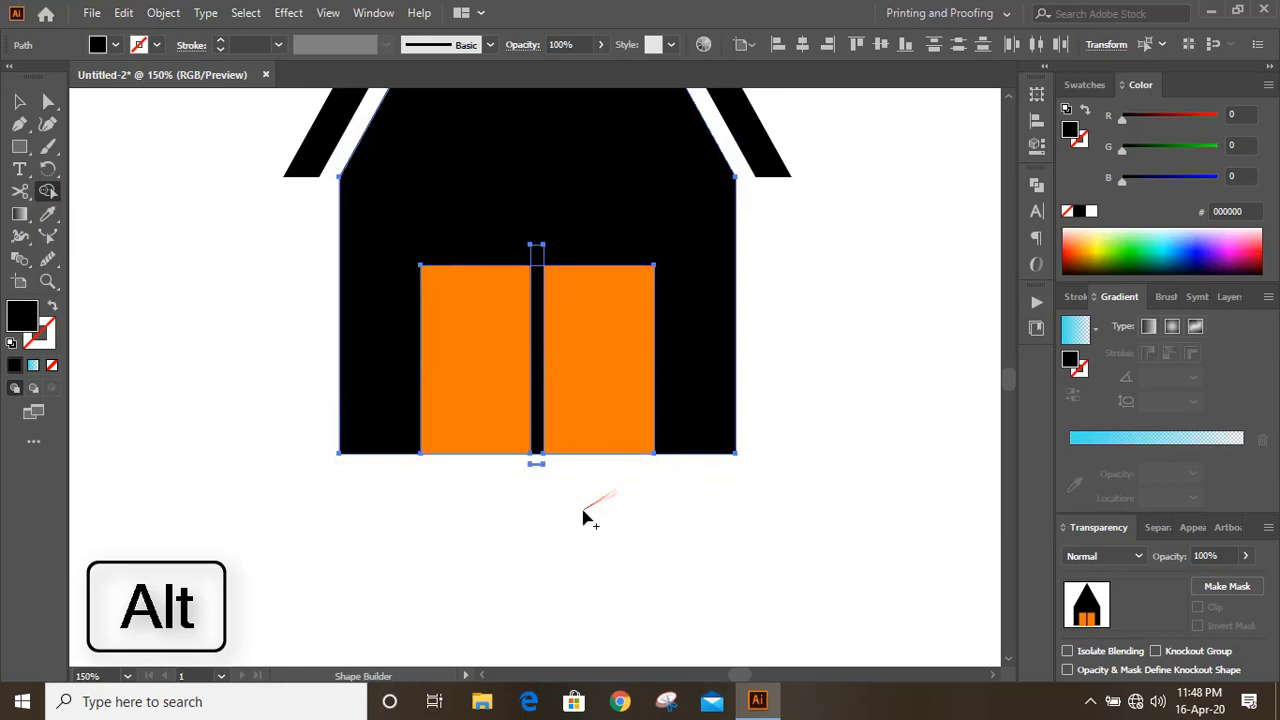
{"action": "left_click_drag", "start_coordinate": [470, 486], "coordinate": [477, 371]}
{"action": "mouse_move", "coordinate": [474, 371]}
{"action": "left_mouse_down"}
{"action": "mouse_move", "coordinate": [514, 457]}
{"action": "mouse_move", "coordinate": [612, 373]}
{"action": "left_mouse_up"}
{"action": "left_click_drag", "start_coordinate": [610, 375], "coordinate": [232, 420]}
- Delete the black divider bar, leaving a thin orange strip between the openings
{"action": "left_click", "coordinate": [19, 101]}
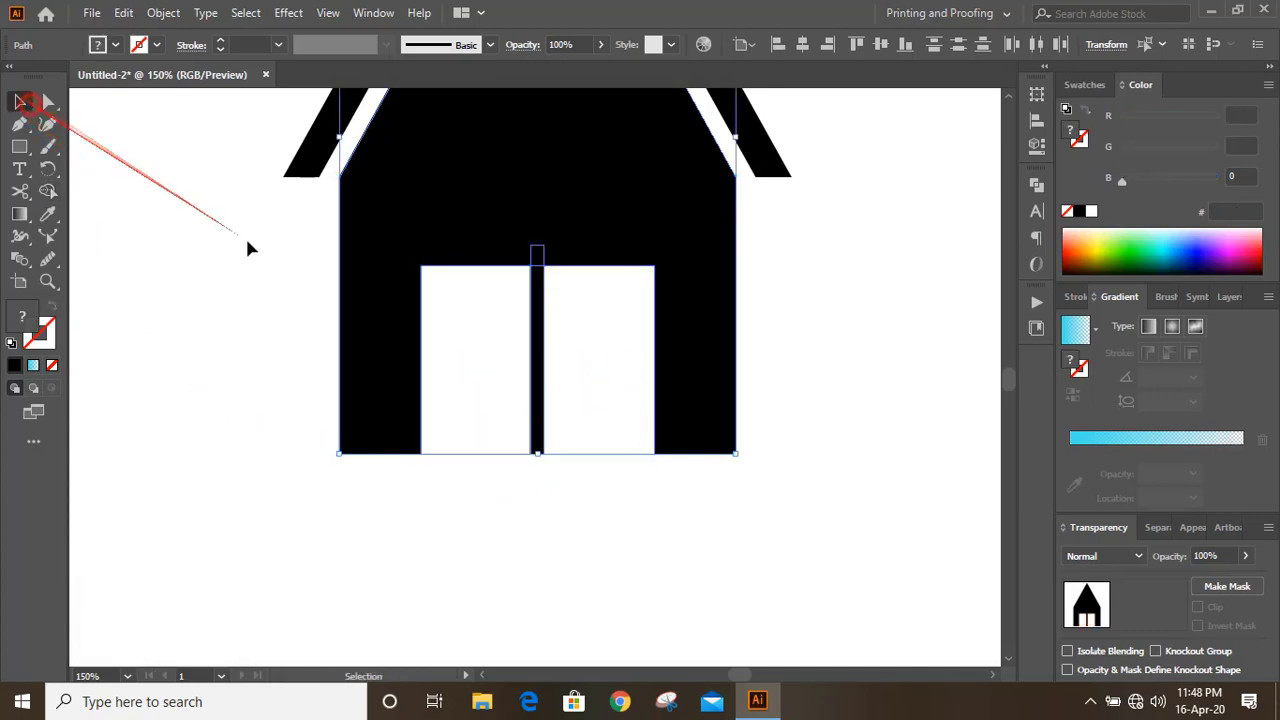
{"action": "left_click", "coordinate": [260, 258]}
{"action": "left_click_drag", "start_coordinate": [540, 268], "coordinate": [640, 325]}
{"action": "key", "text": "Delete"}
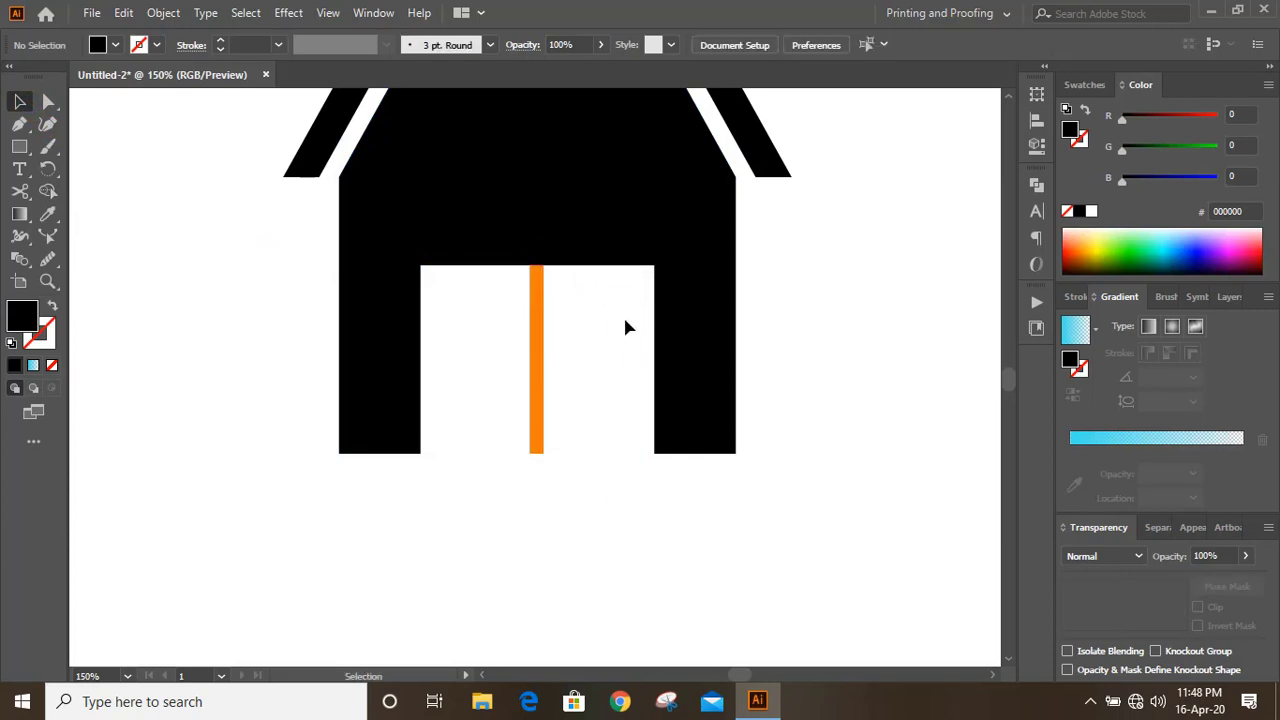